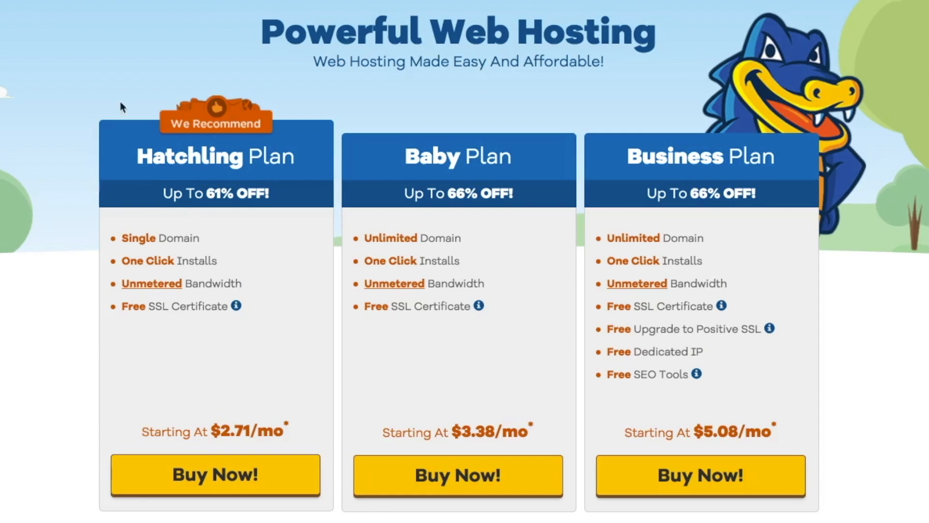
- Choose Buy Now for the Hatchling hosting plan on the pricing page
click(223, 483)
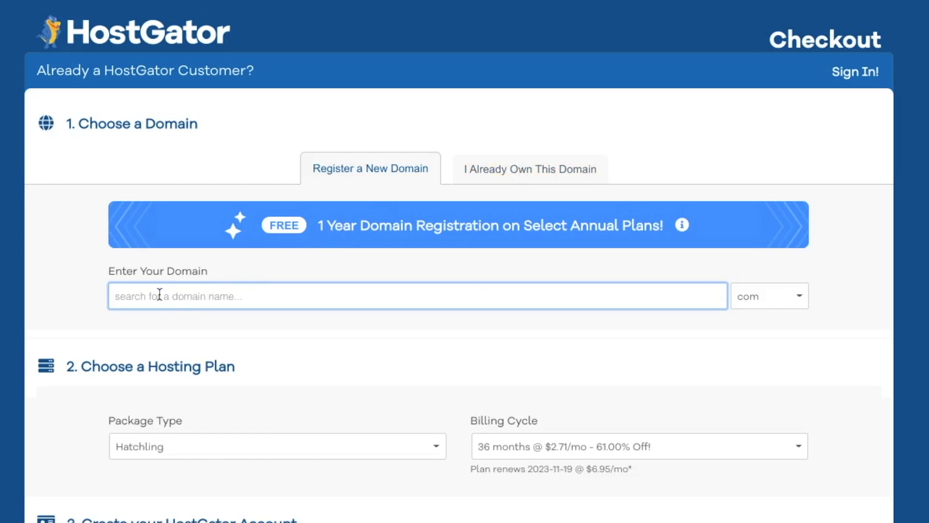
- Search for createaweddingsite and keep createaweddingsite.com with domain privacy as the primary domain
text(createa)
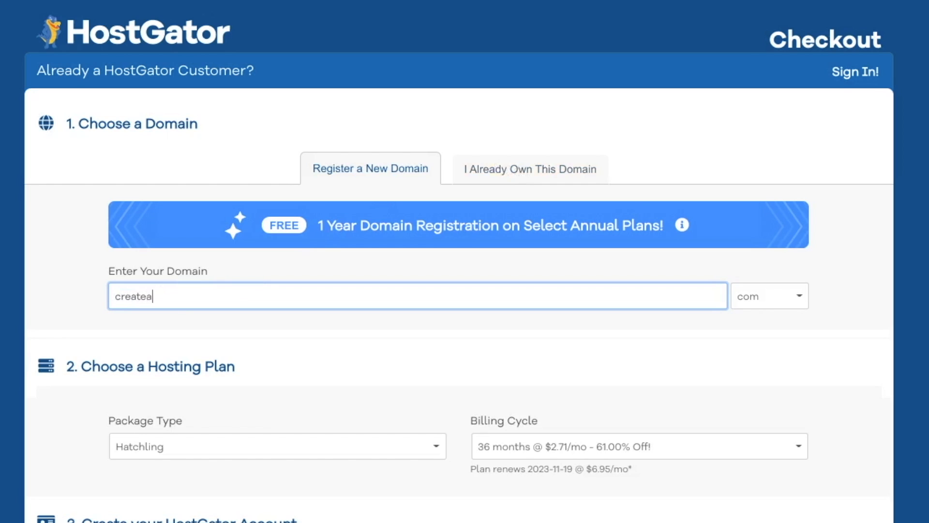
text(weddingsite)
key(Tab)
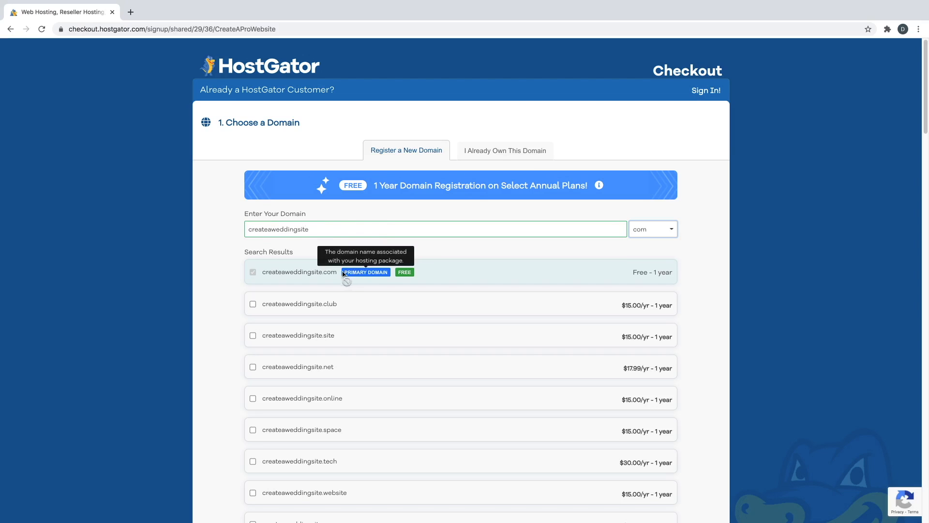
scroll(238, 270, down, 1)
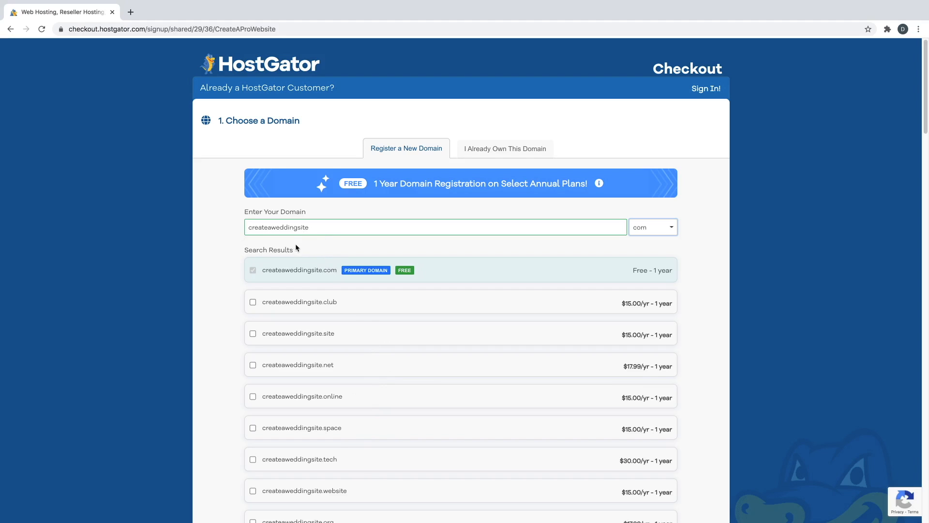
scroll(230, 283, down, 4)
scroll(230, 282, down, 5)
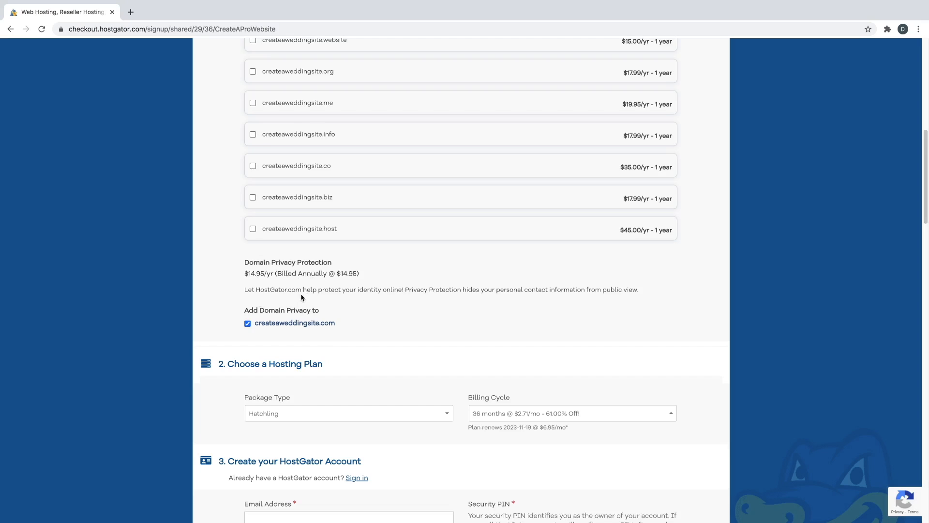
- Switch the Hatchling billing cycle to 1 month at $7.66/mo (30.00% off)
scroll(435, 313, down, 3)
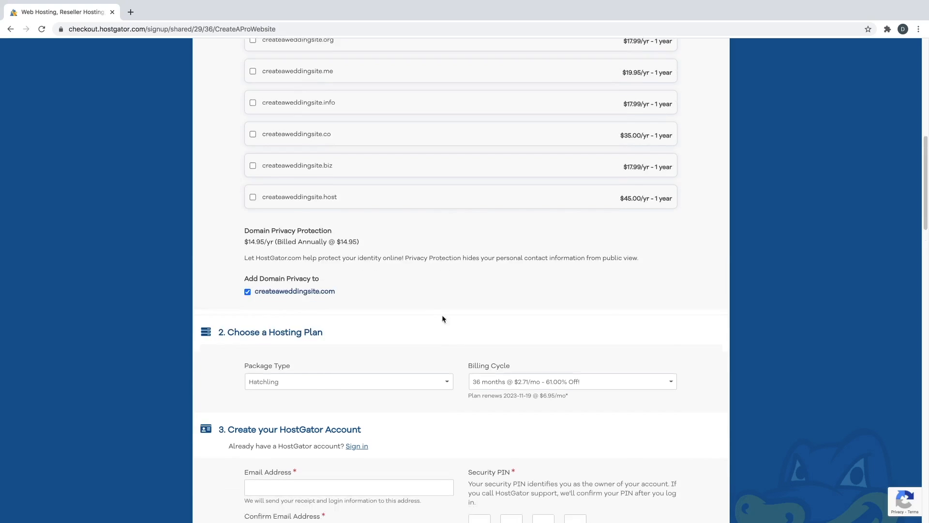
scroll(456, 322, down, 1)
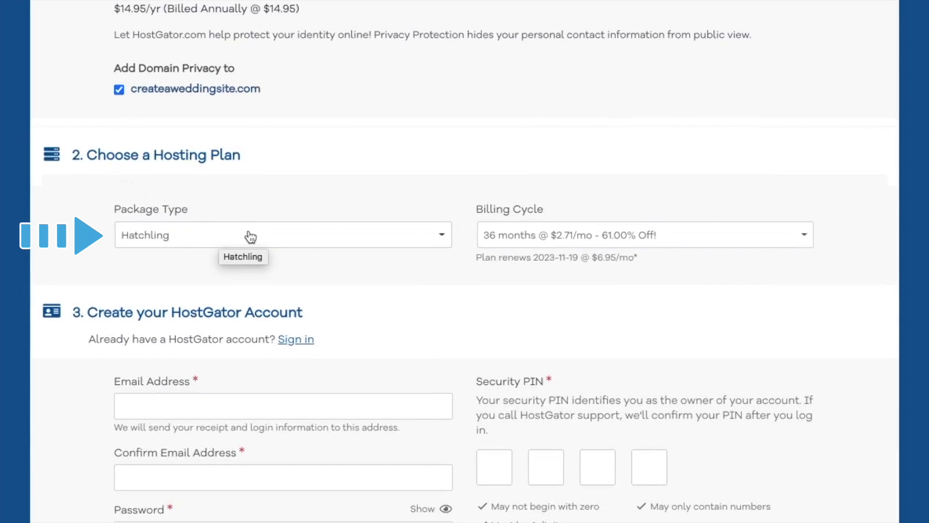
click(552, 244)
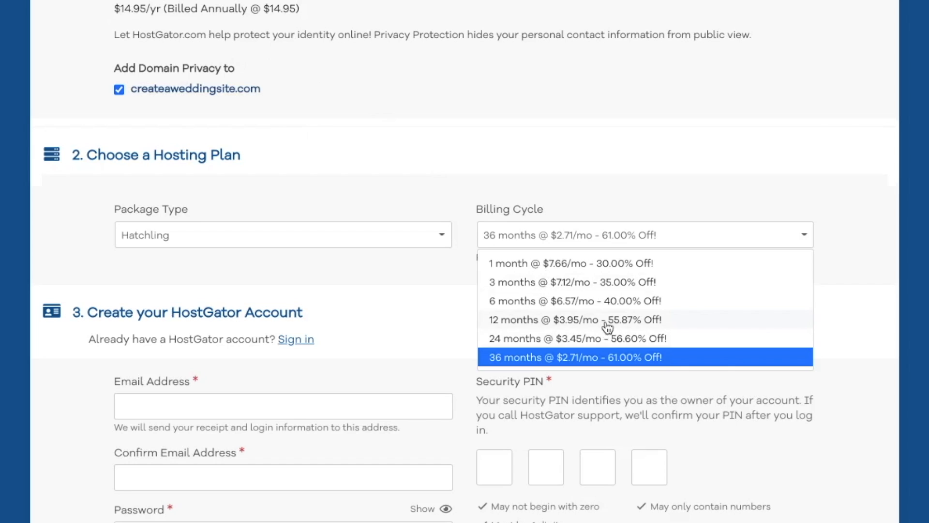
click(583, 323)
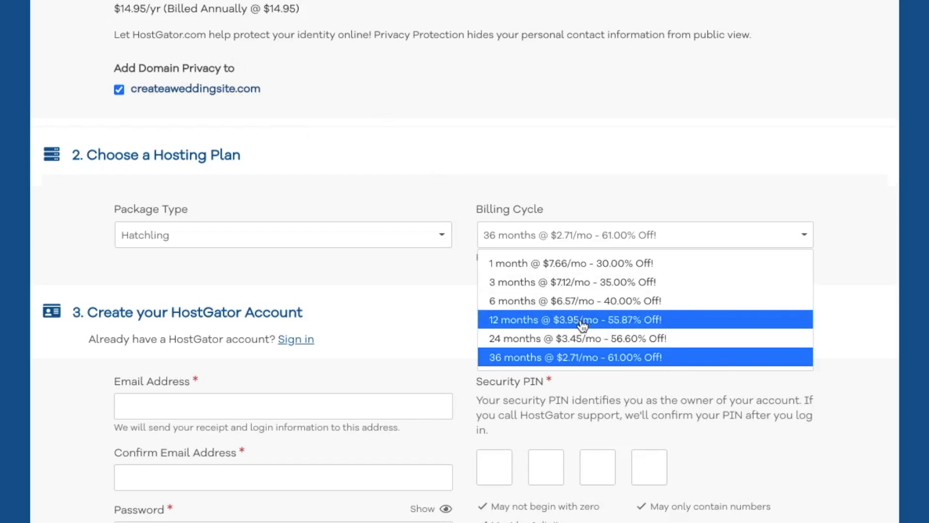
click(585, 248)
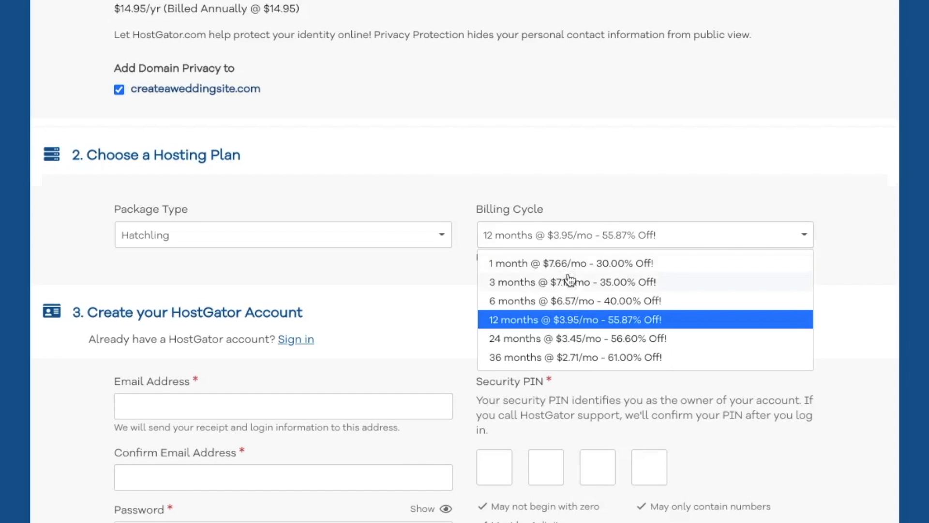
click(608, 268)
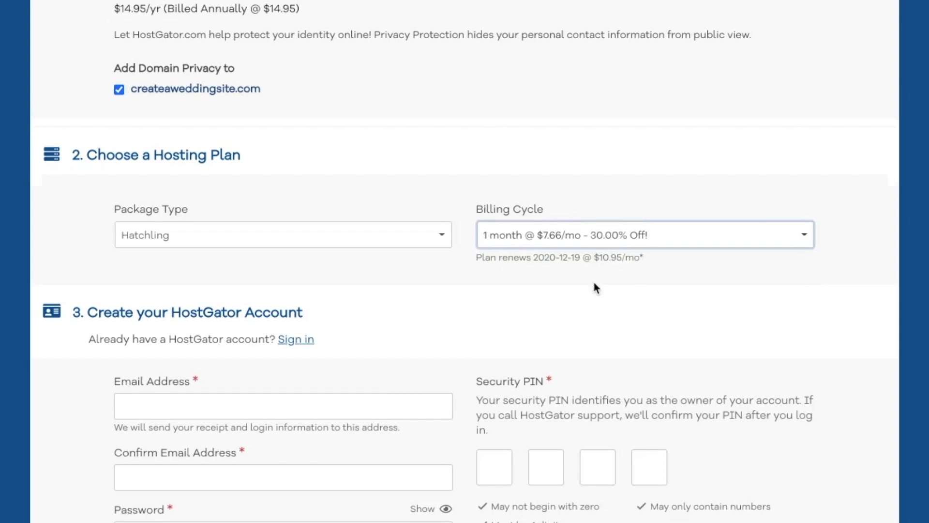
scroll(333, 356, down, 2)
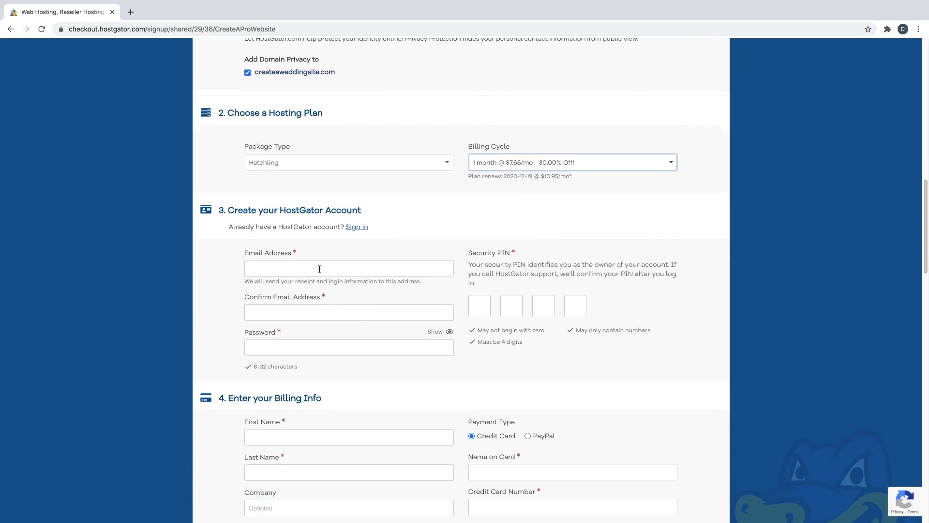
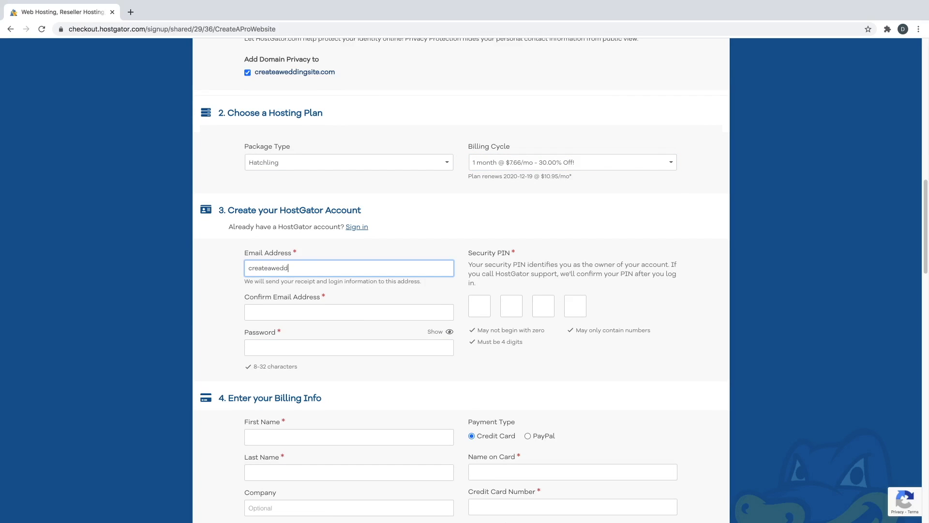
- Enter the account e-mail and its confirmation, a password and a four-digit security PIN
click(300, 313)
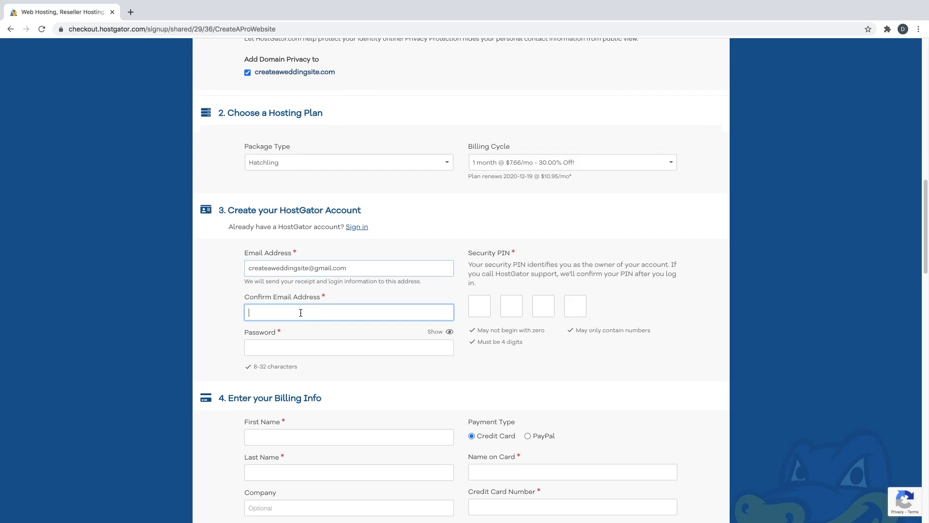
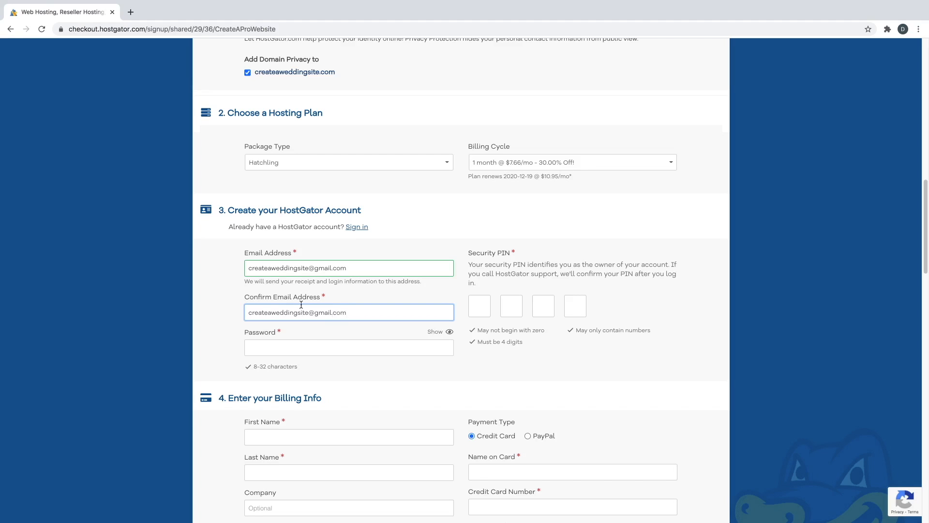
click(302, 347)
text(•••••••••••••)
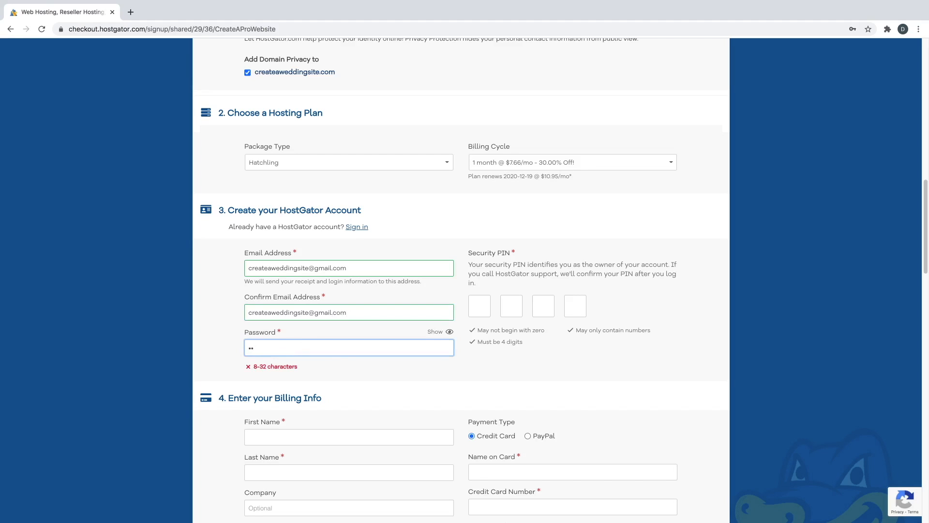
click(479, 310)
text(••••)
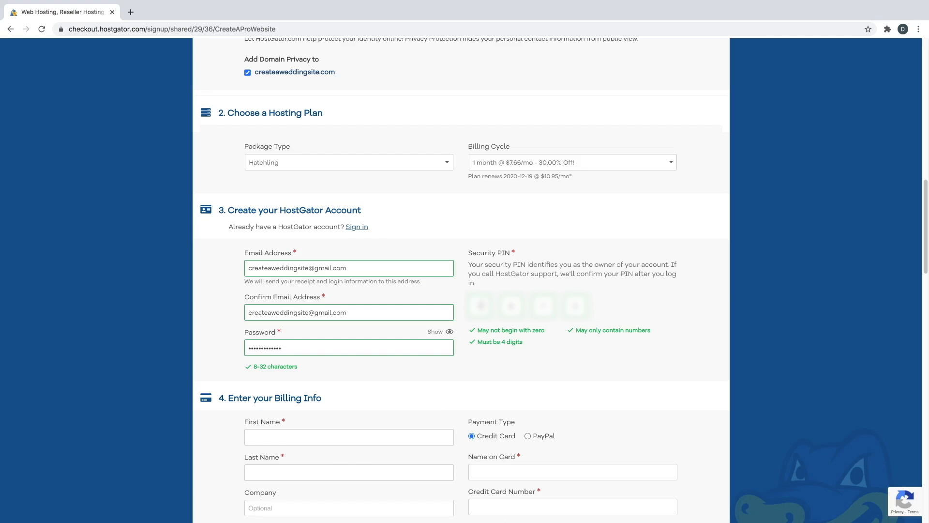
scroll(484, 313, down, 6)
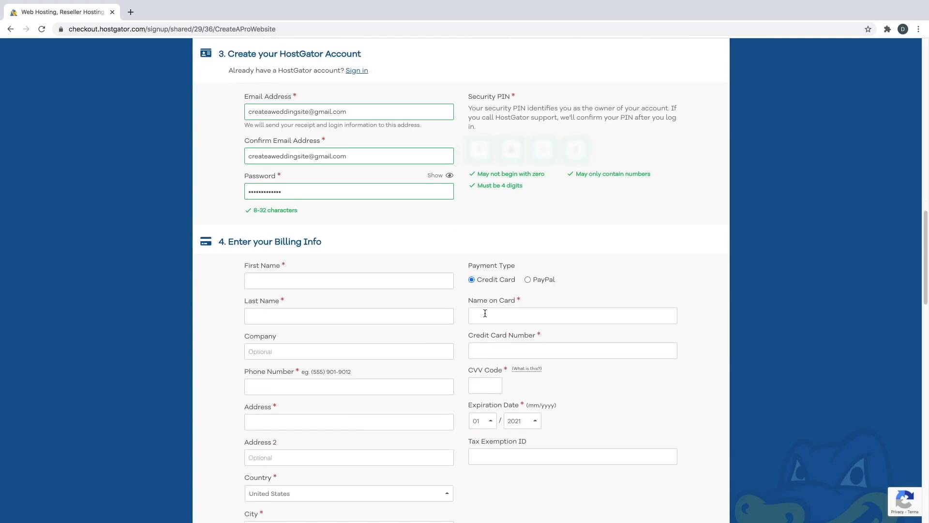
scroll(483, 315, down, 1)
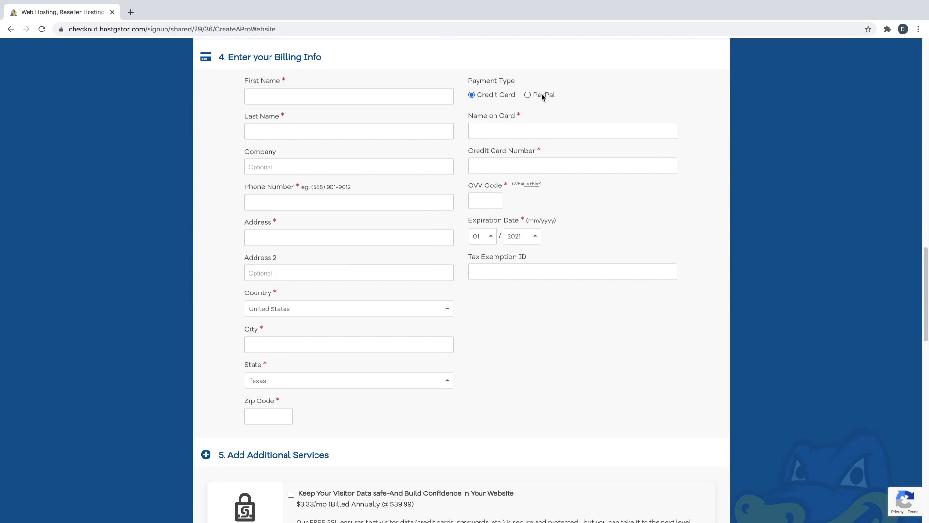
- Uncheck the SiteLock Essentials and Site Backup add-ons, bringing the amount due to $29.10
click(300, 94)
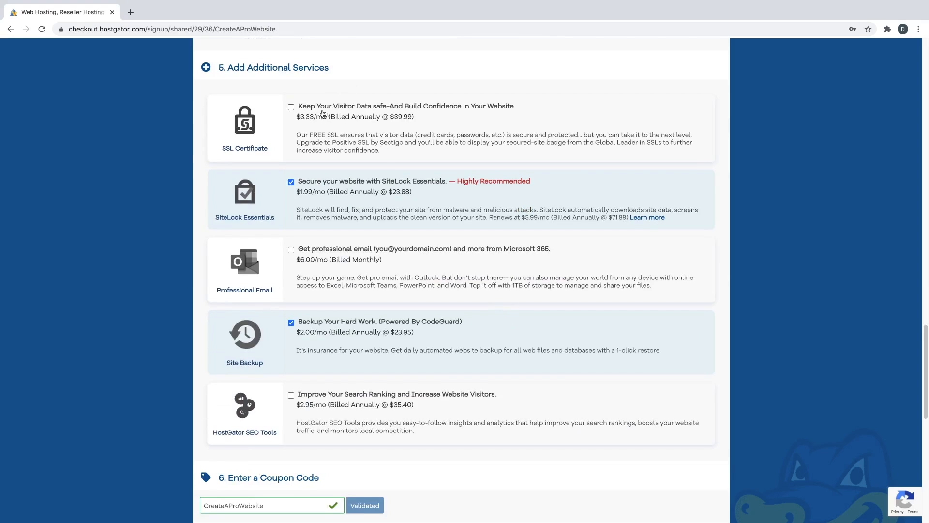
click(291, 183)
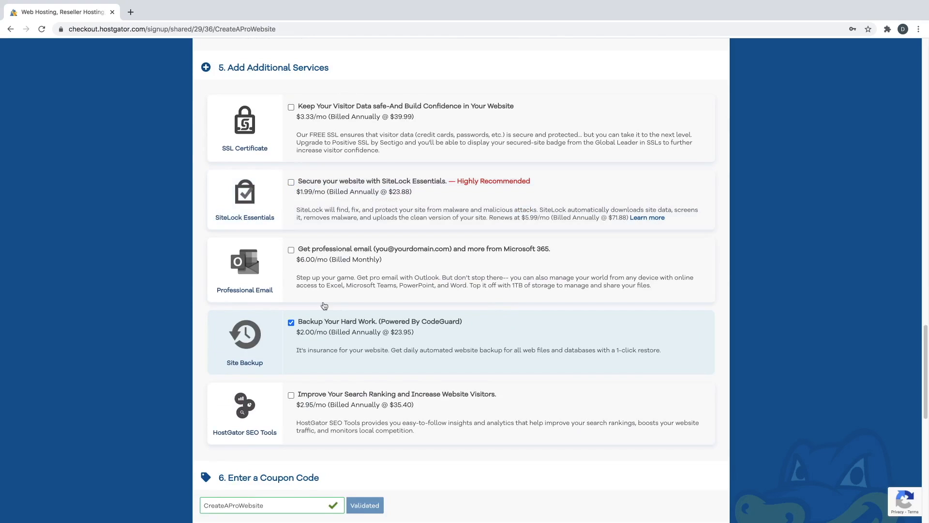
click(291, 323)
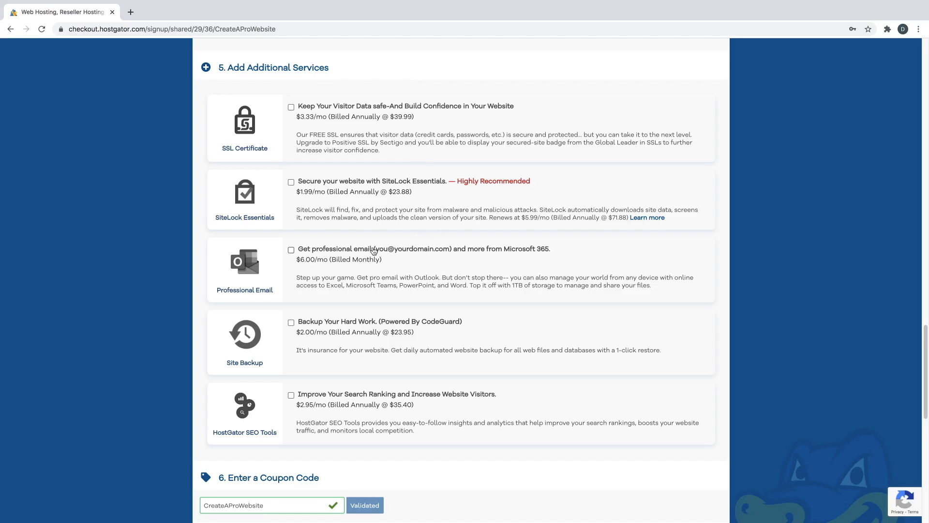
scroll(372, 274, down, 4)
scroll(406, 292, down, 3)
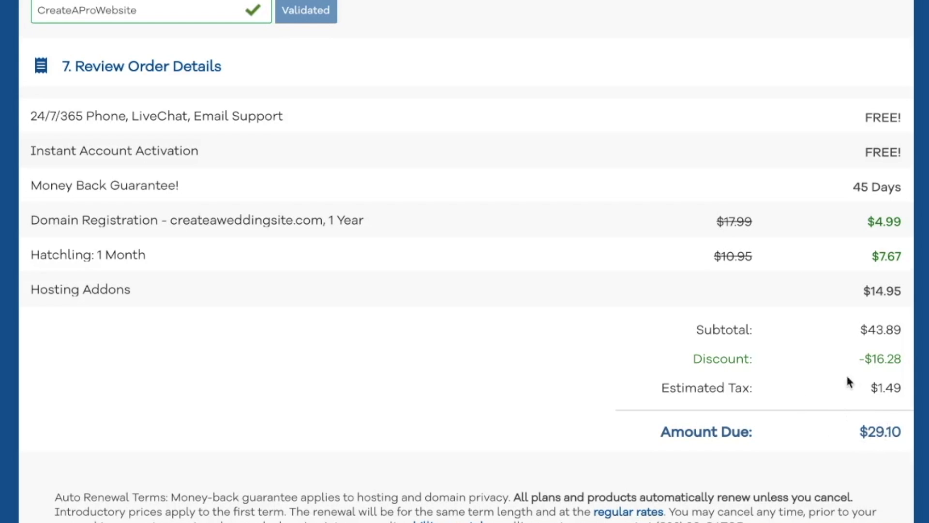
- Agree to the auto-renewal terms and place the hosting order
scroll(334, 312, down, 2)
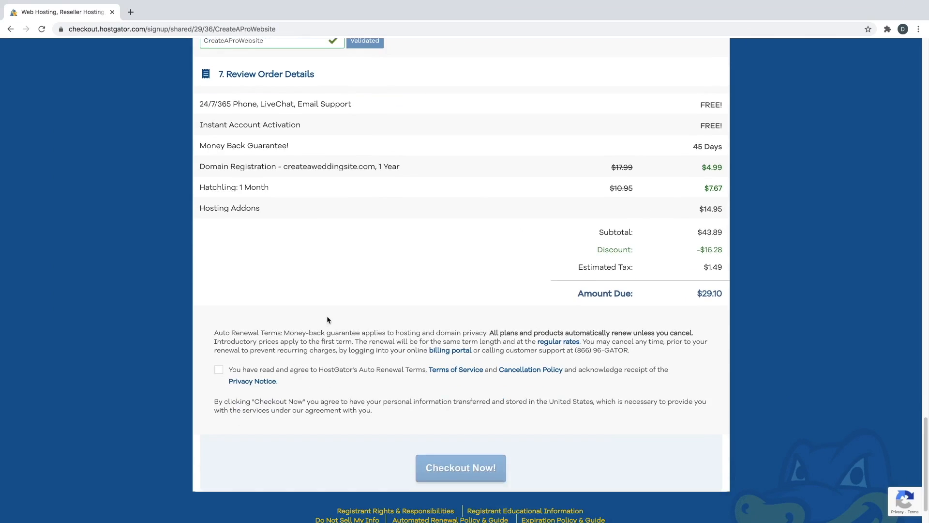
click(219, 356)
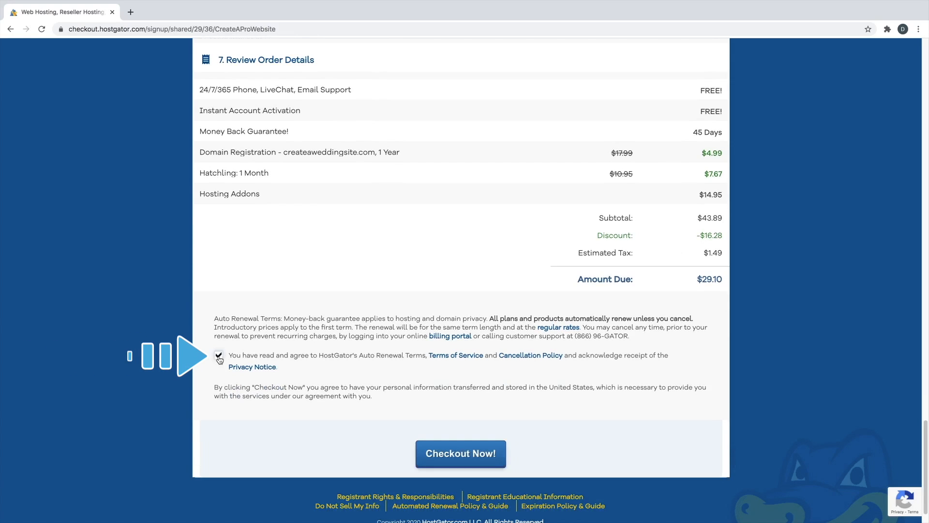
click(489, 456)
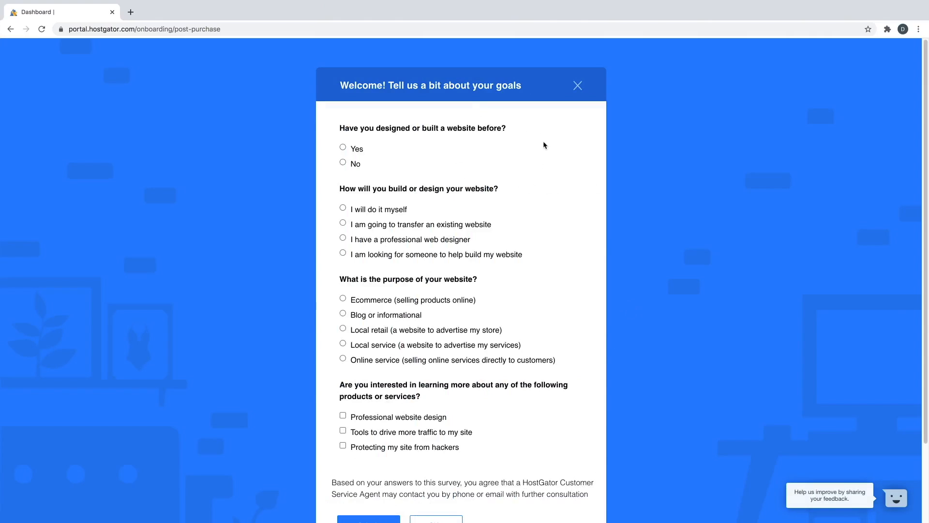
- Close the goals survey and the Build your site with WordPress card, then begin the WordPress install
click(577, 86)
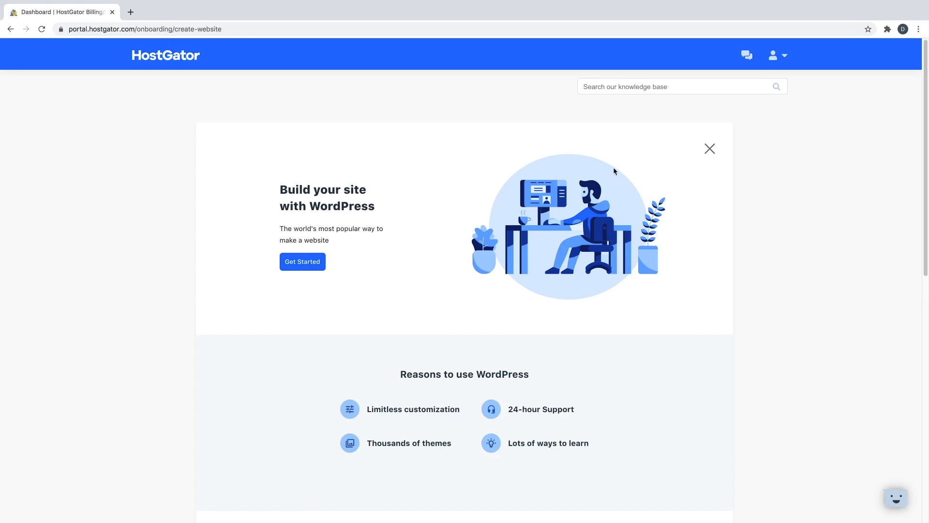
click(709, 149)
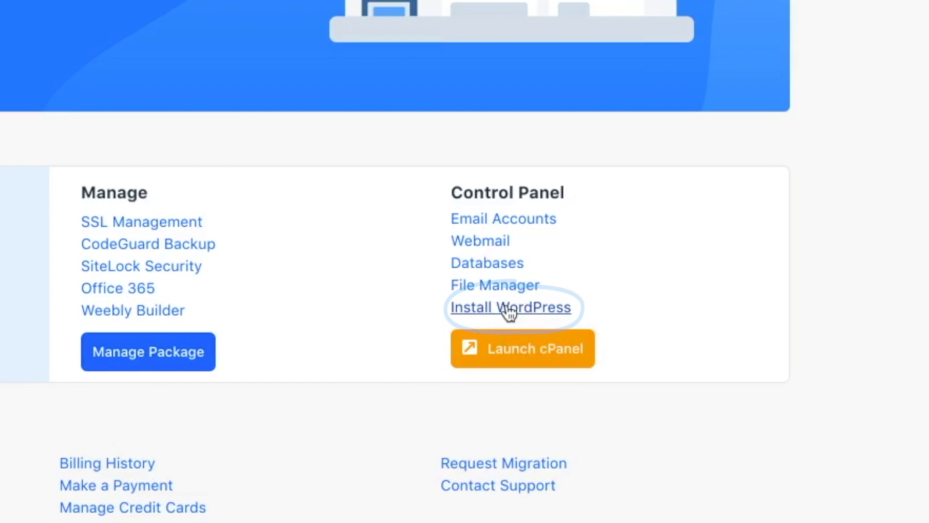
click(508, 312)
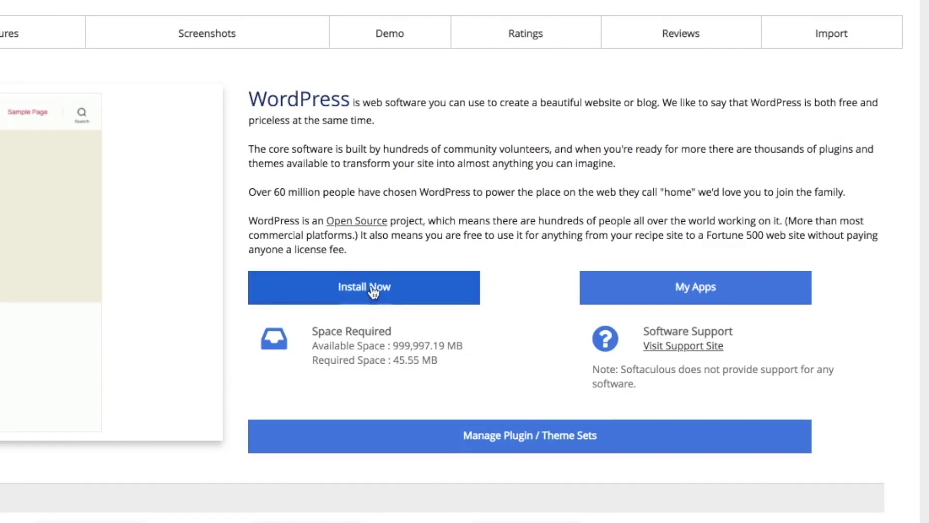
- Open the WordPress install settings and keep version 5.5.3
click(373, 288)
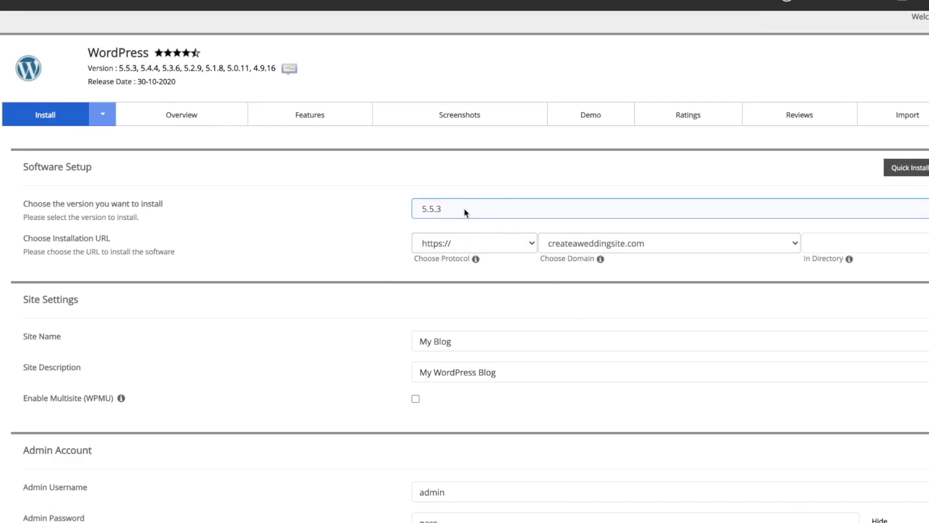
click(500, 226)
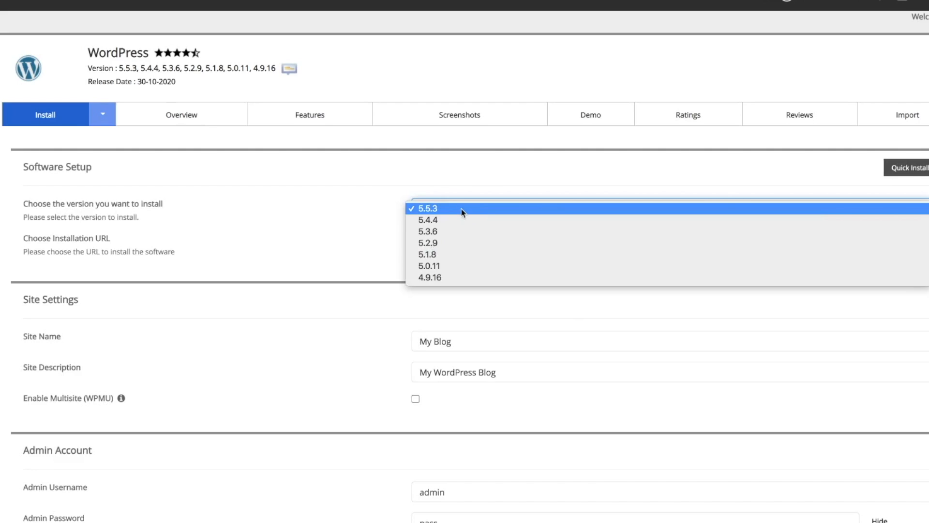
click(462, 209)
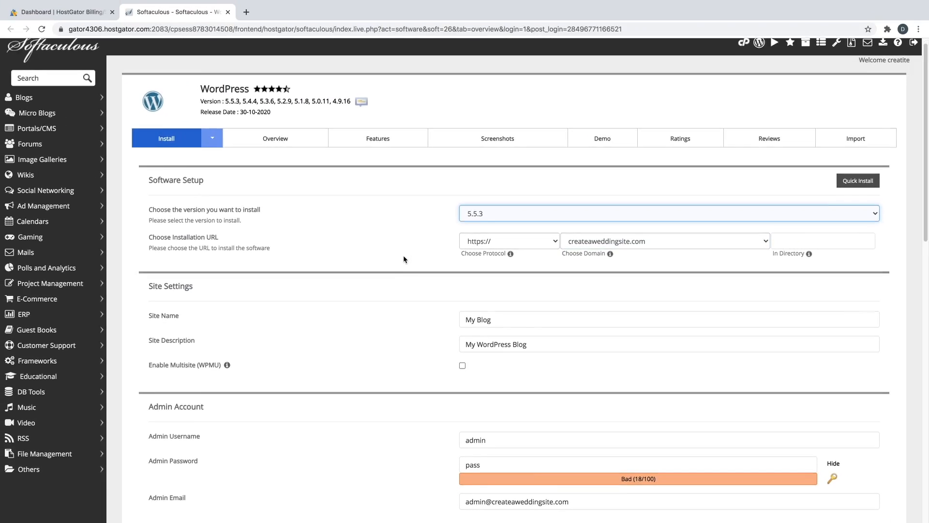
scroll(407, 252, down, 1)
- Rename the site from My Blog to 'Create a Wedding Website'
click(482, 339)
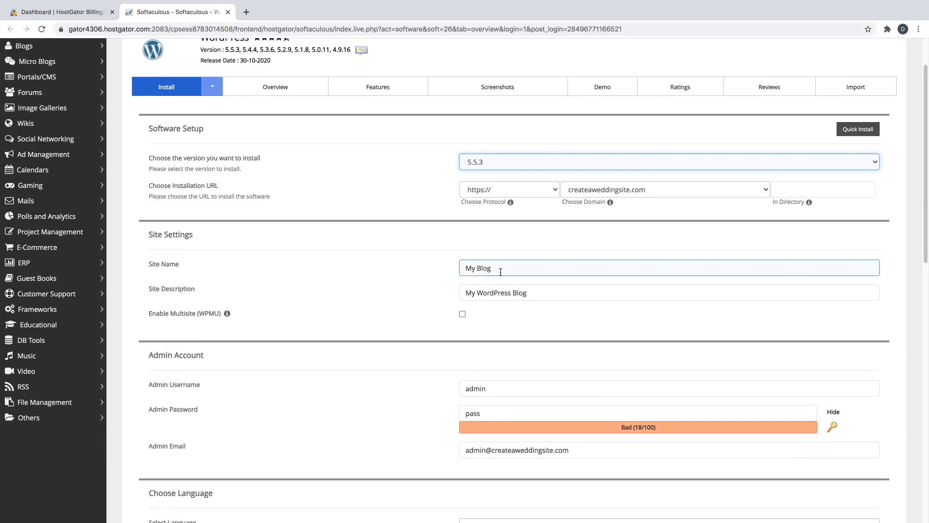
triple_click(498, 268)
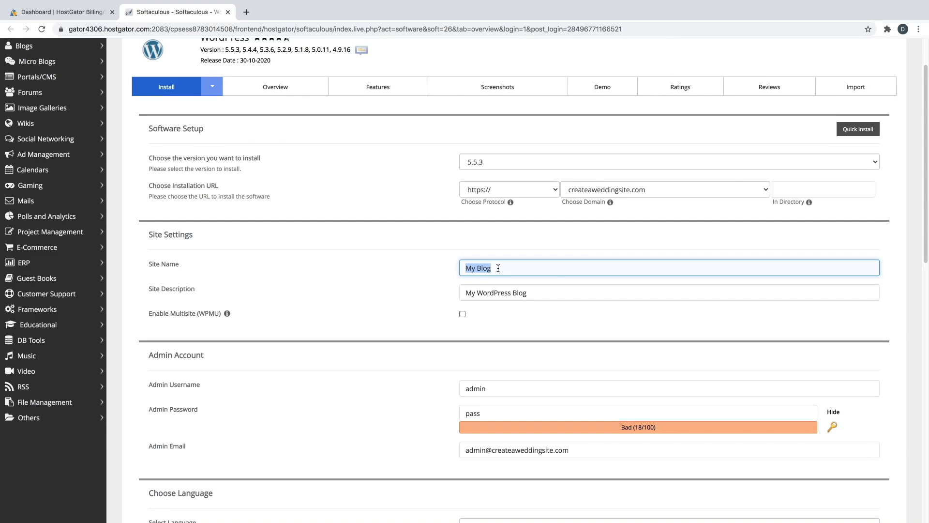
text(Create a )
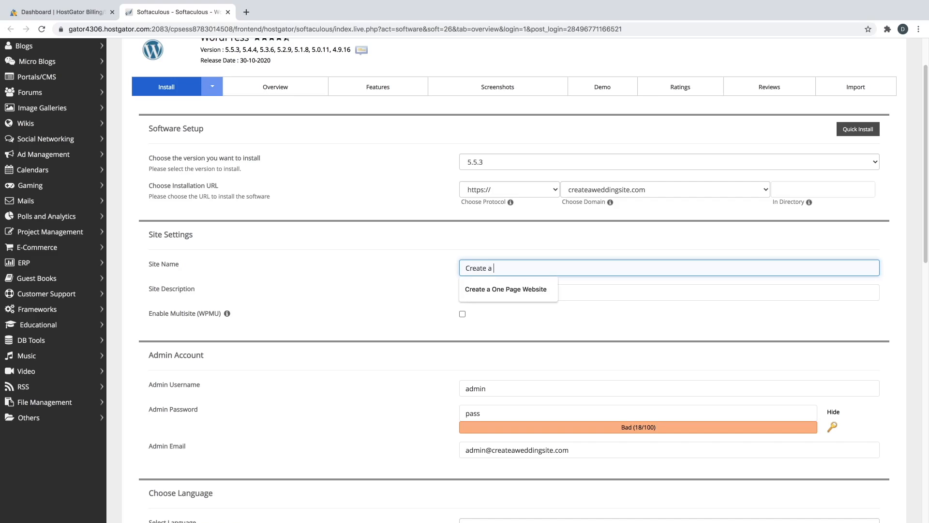
text(Weddings Website)
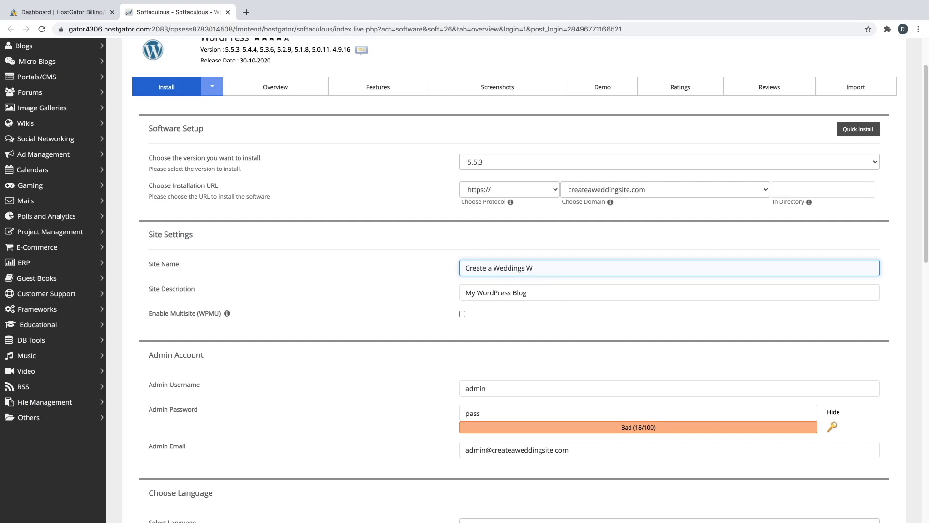
key(Left)
key(Left)
key(Left)
key(Left)
key(Left)
key(Left)
key(Left)
key(Left)
key(BackSpace)
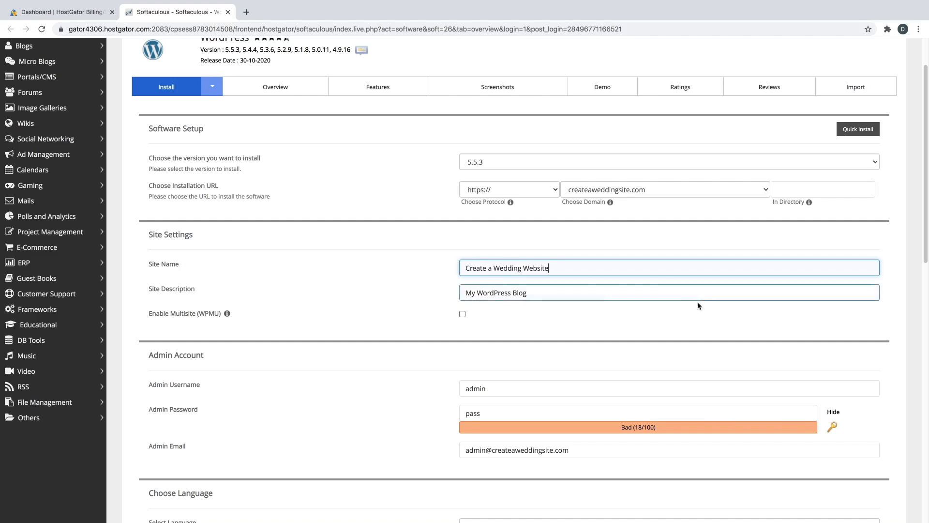
- Replace the site description with a line about the couple's wedding
triple_click(554, 291)
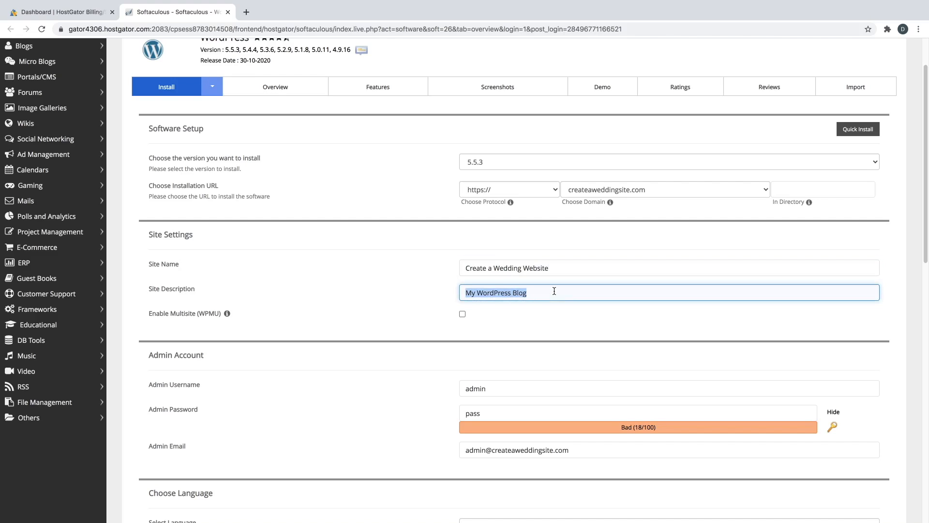
text(The Wedding )
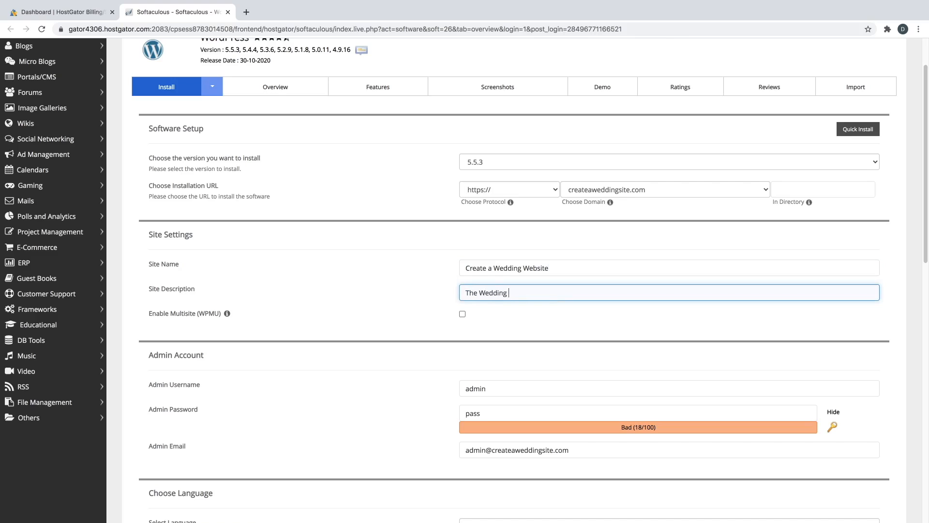
text(of Blake and Lauren)
key(BackSpace)
key(BackSpace)
key(BackSpace)
key(BackSpace)
text(auren)
scroll(435, 295, down, 5)
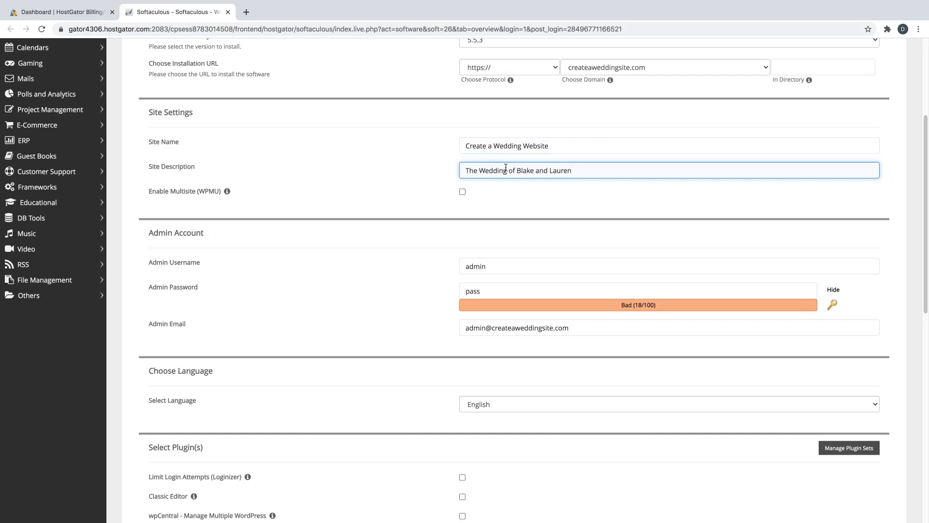
- Replace the default admin username and set a strong, hidden admin password
double_click(494, 266)
text(dale)
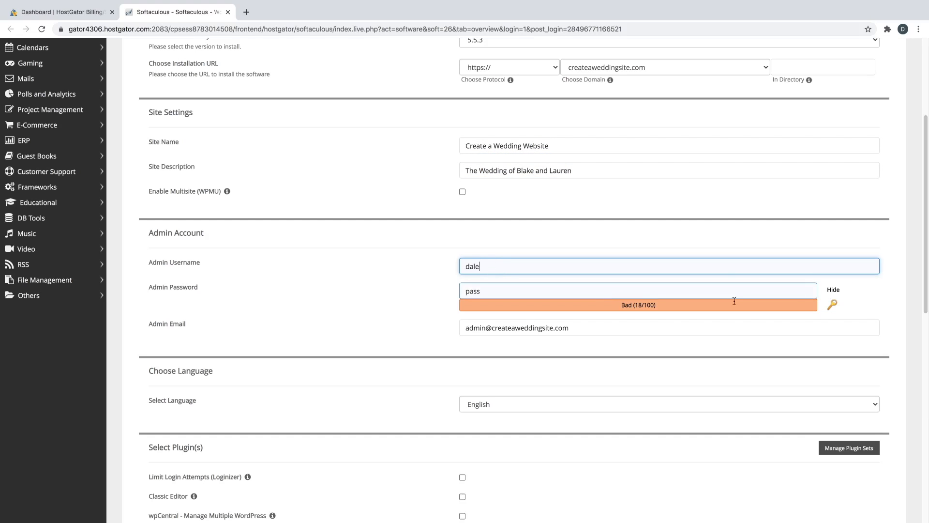
click(839, 292)
double_click(762, 289)
text(•••••••••••••)
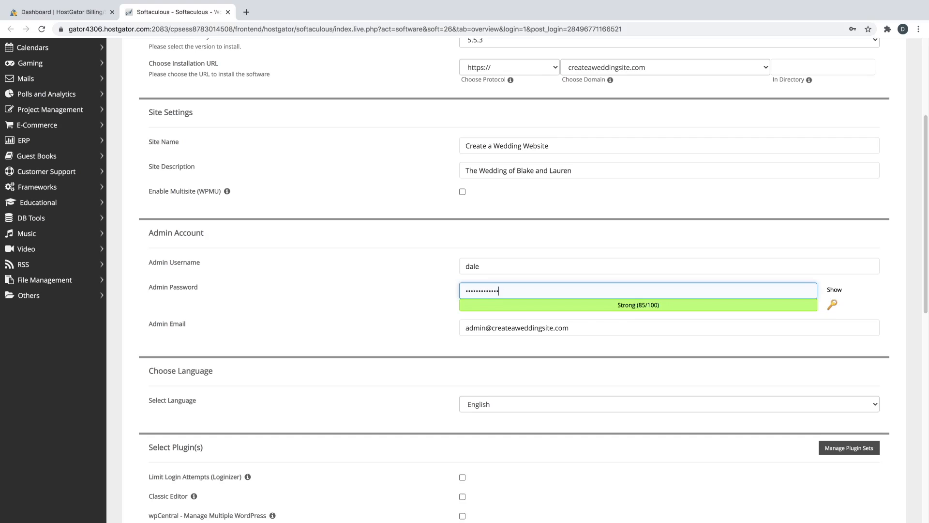
- Replace the default admin e-mail with the new account's e-mail address
triple_click(508, 324)
key(BackSpace)
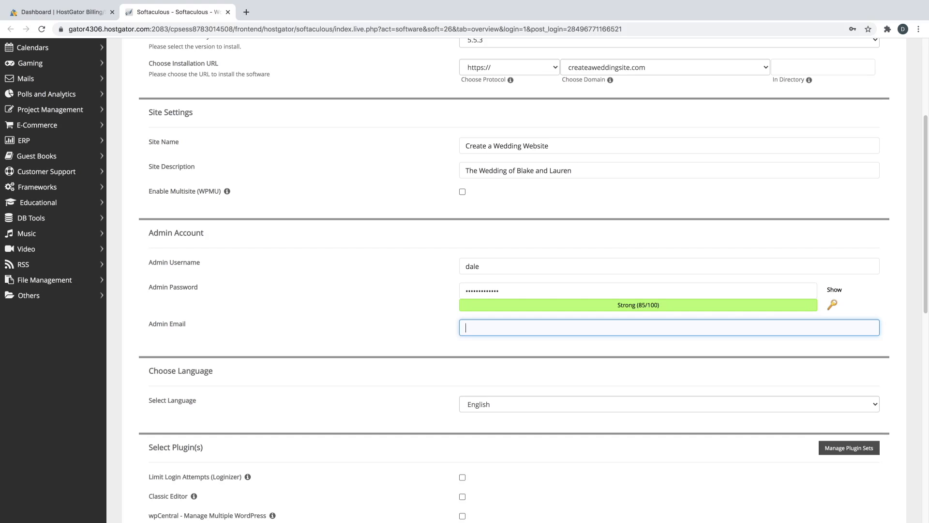
scroll(388, 324, down, 5)
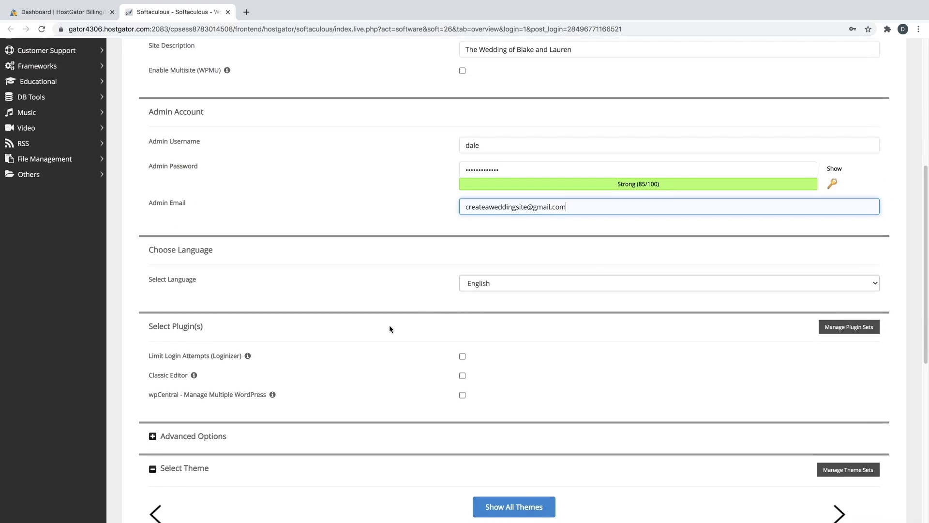
scroll(435, 305, down, 5)
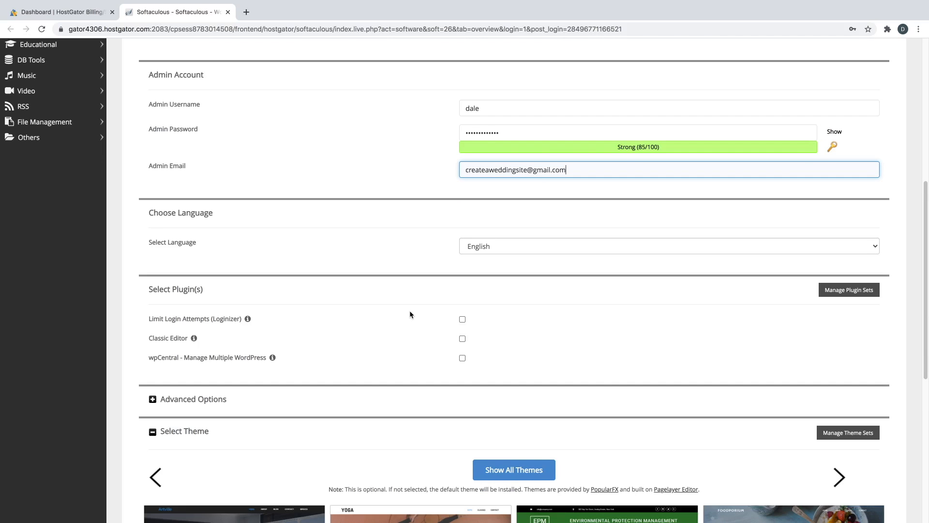
scroll(412, 317, down, 4)
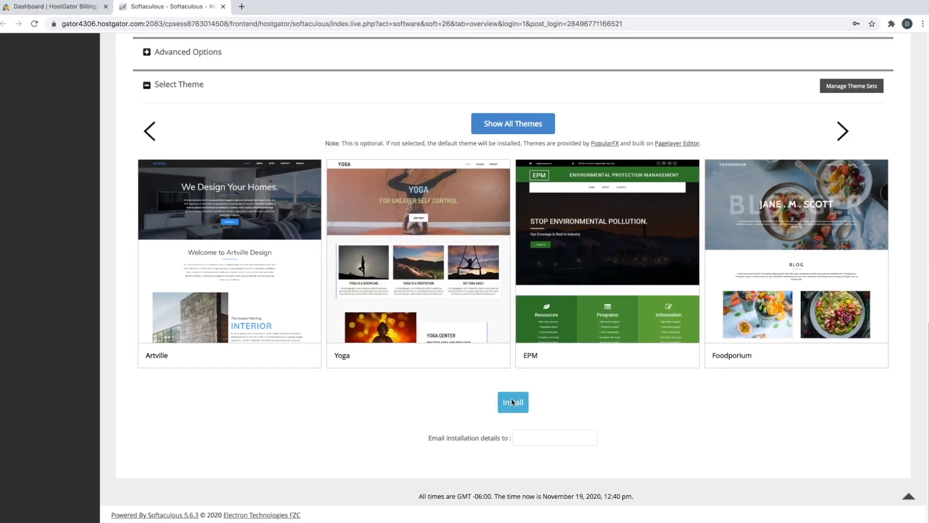
click(465, 390)
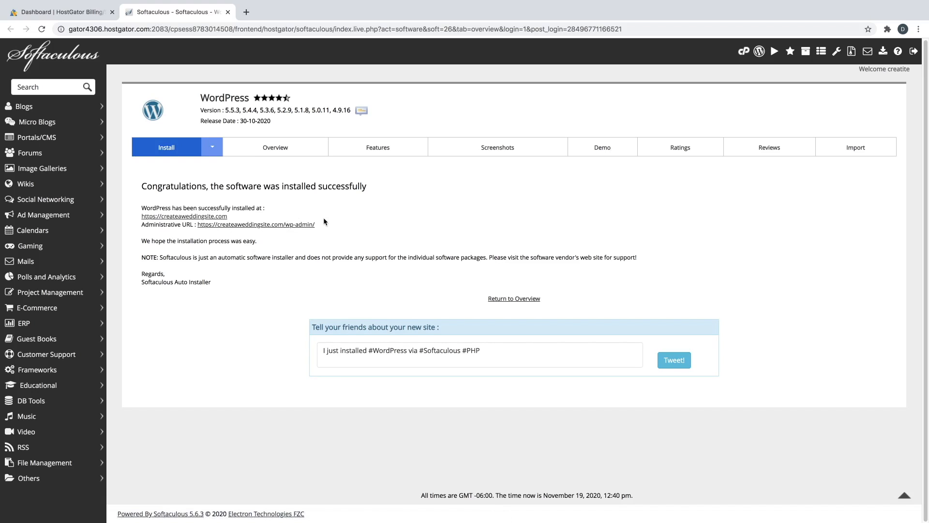
- Load createaweddingsite.com/wp-admin in a new browser tab
click(246, 12)
text(cr)
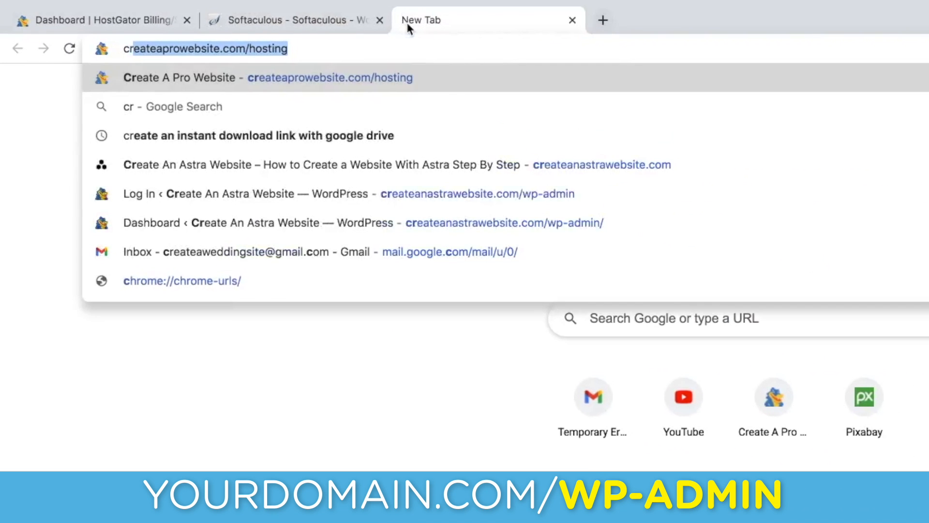
text(eateaweddingsite.com)
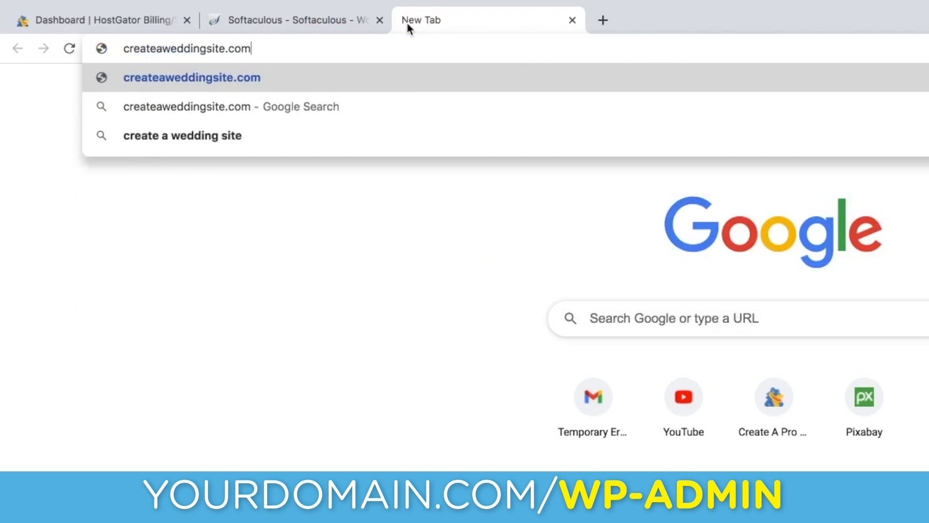
text(/wp-adm)
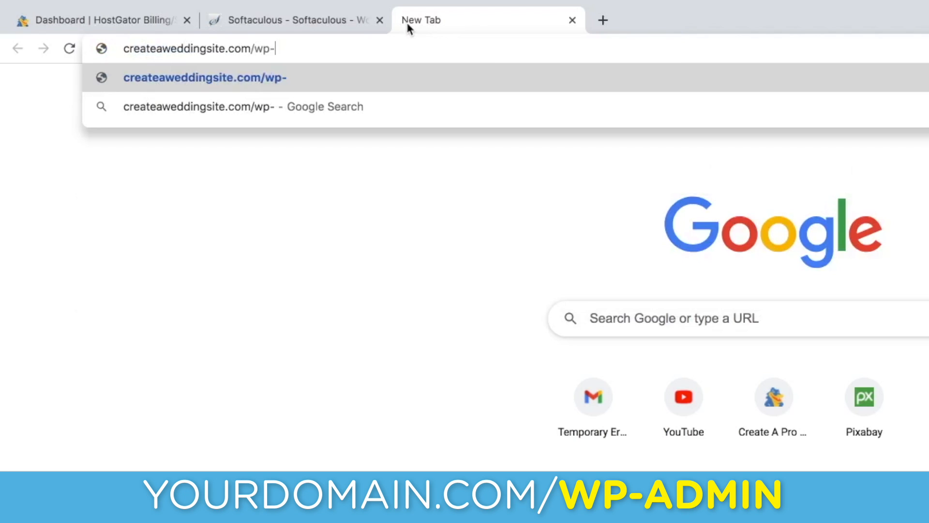
text(in)
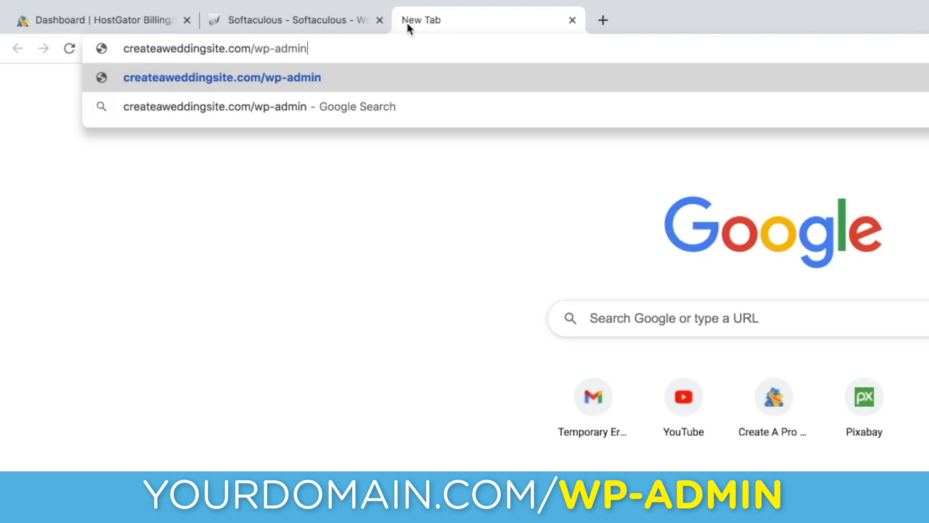
key(Return)
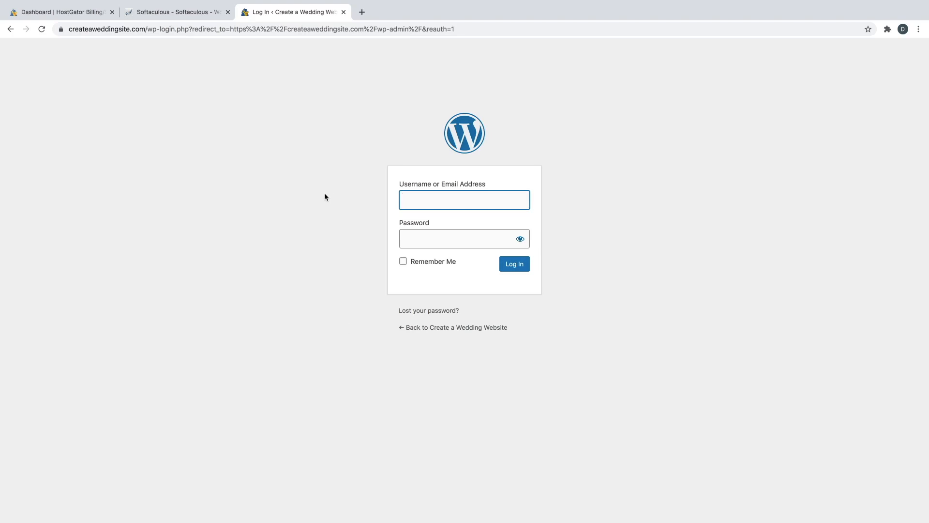
- Log in to WordPress with the admin username and password
text(dale)
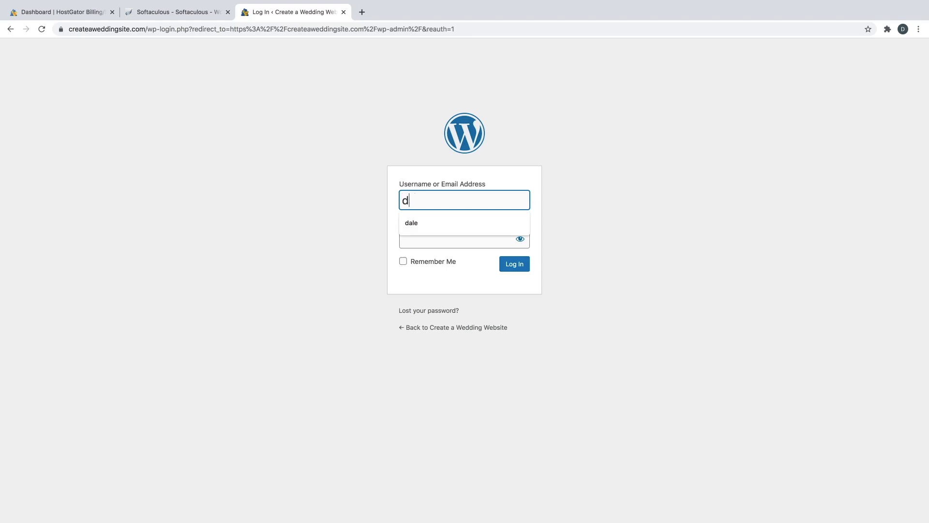
click(430, 238)
text(•••••••••••••)
key(Return)
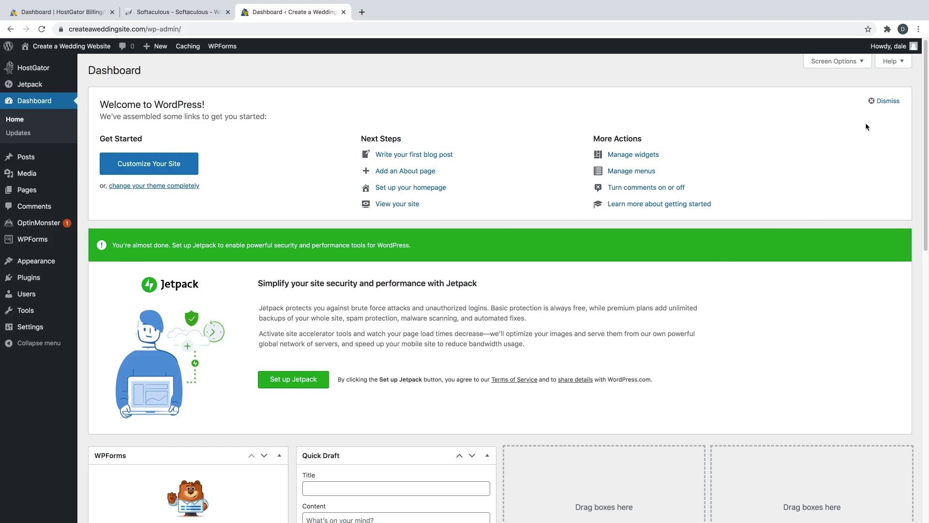
click(886, 101)
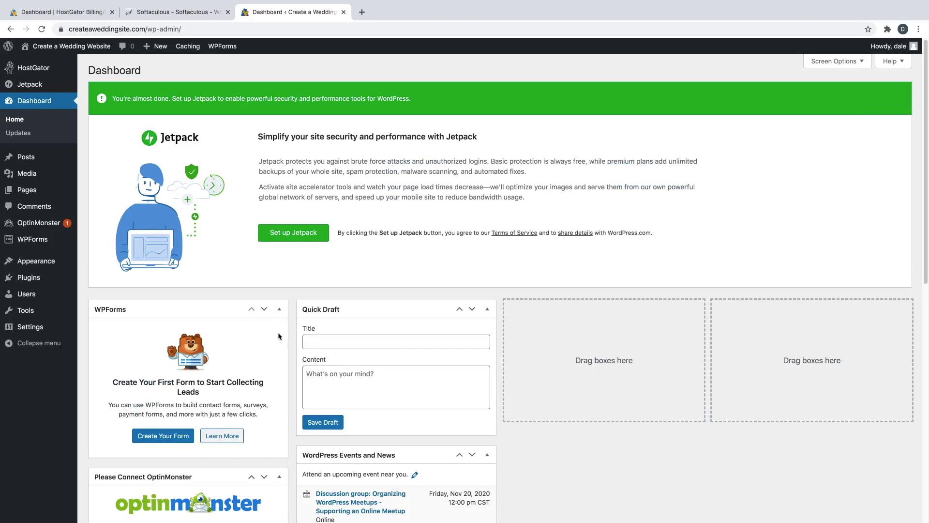
click(279, 309)
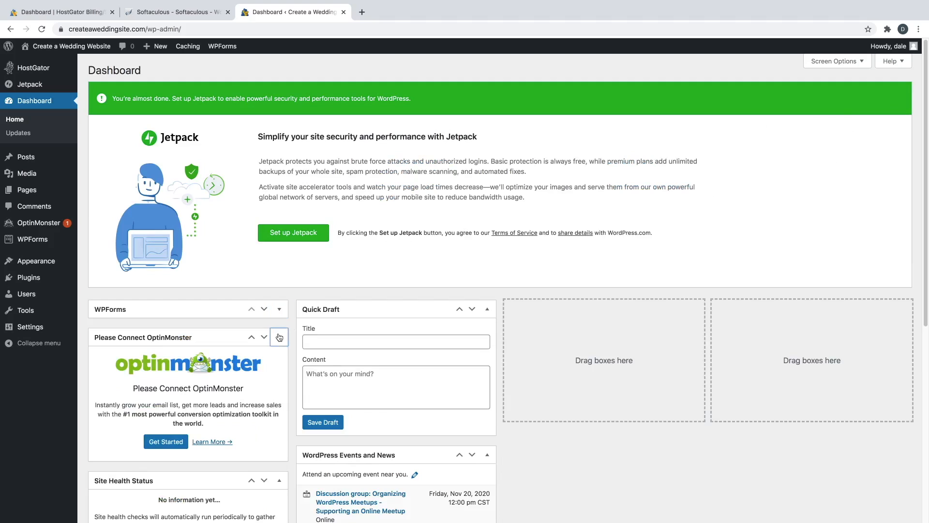
click(280, 336)
click(279, 365)
click(279, 393)
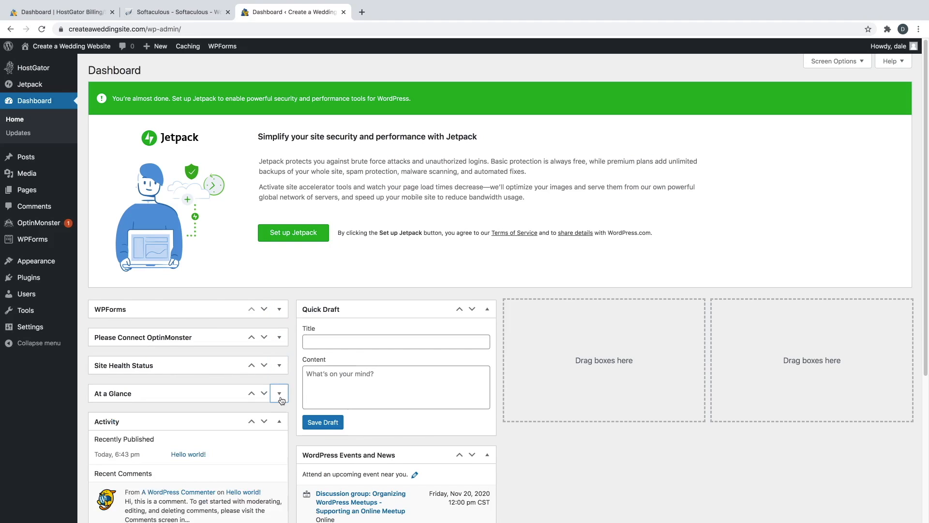
click(280, 421)
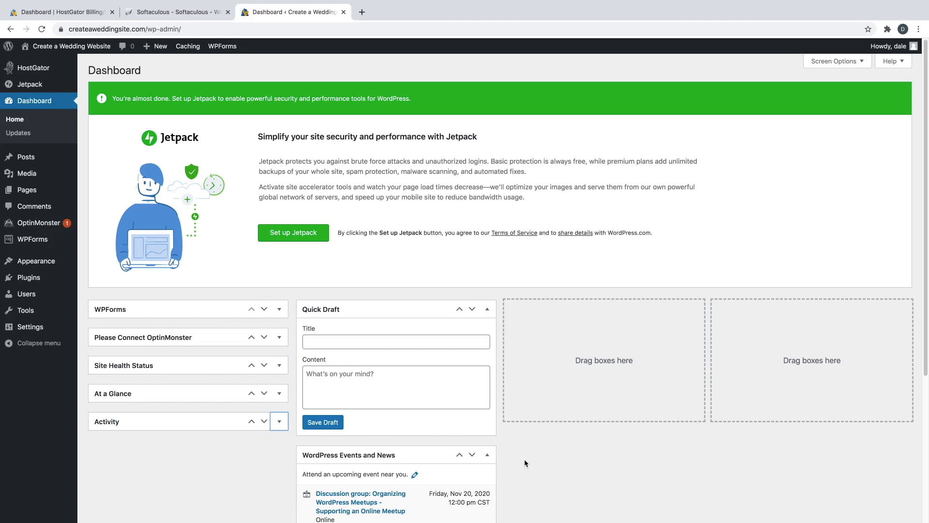
click(488, 455)
click(489, 309)
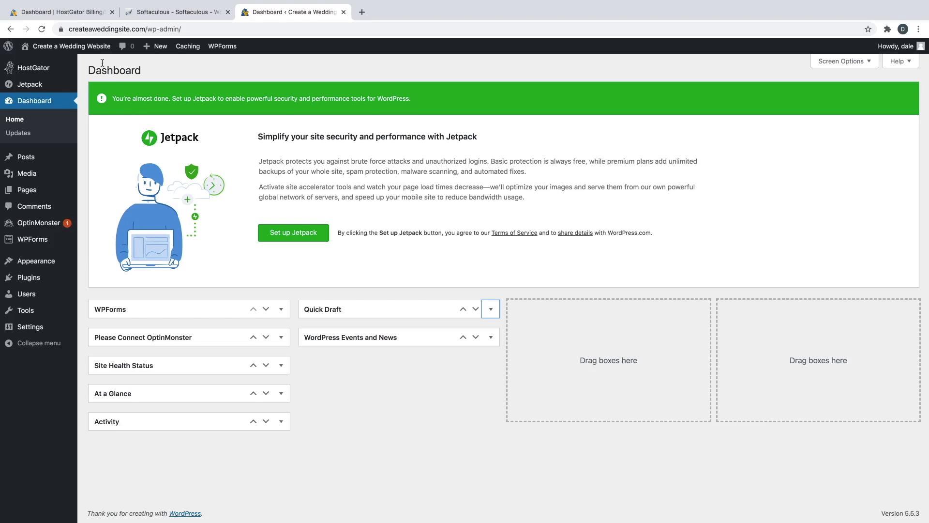
mouse_move(95, 49)
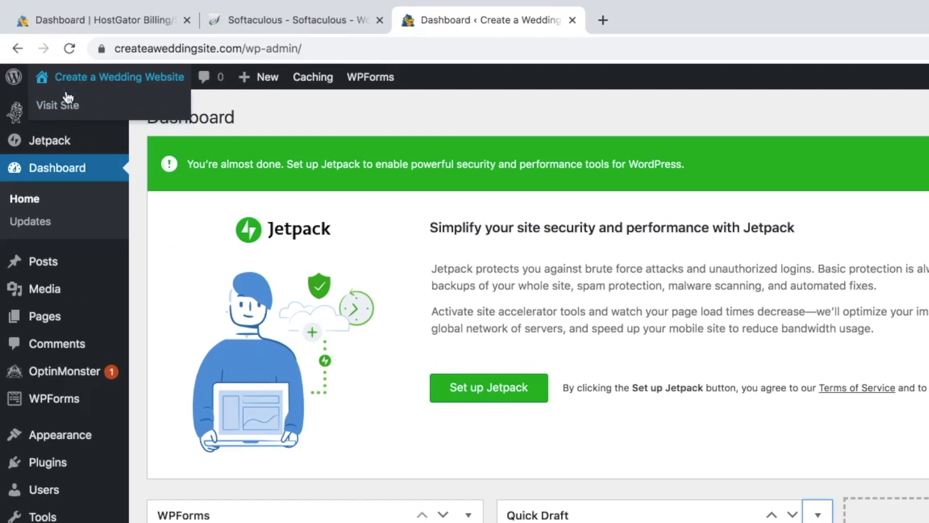
- Open the live wedding site from Visit Site in a new tab
right_click(60, 106)
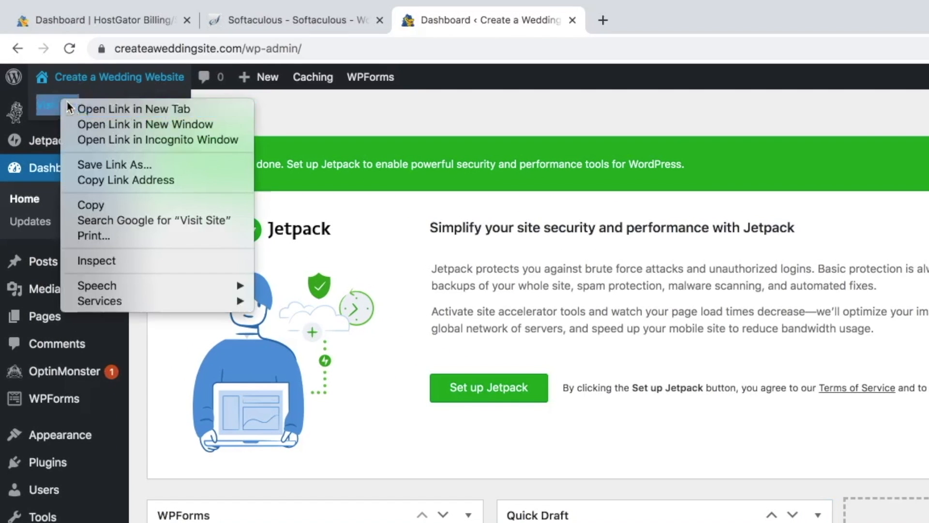
click(114, 116)
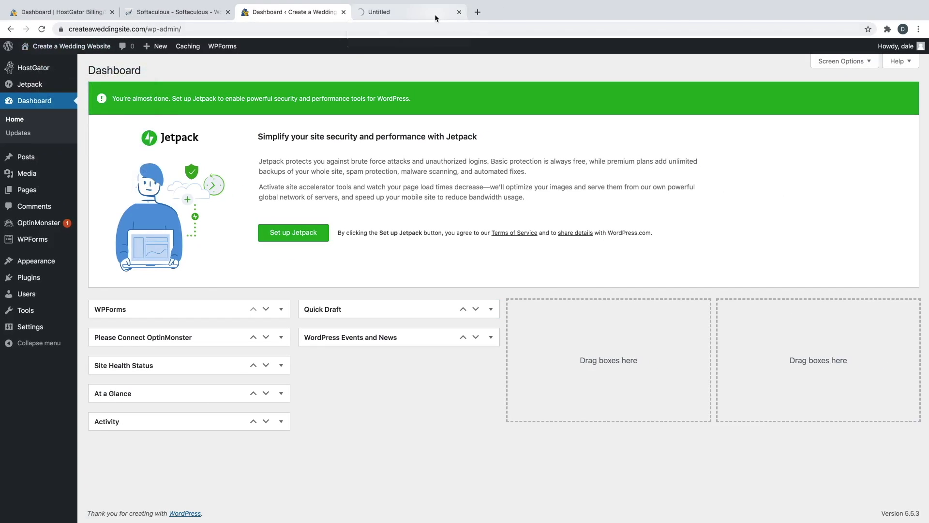
click(435, 15)
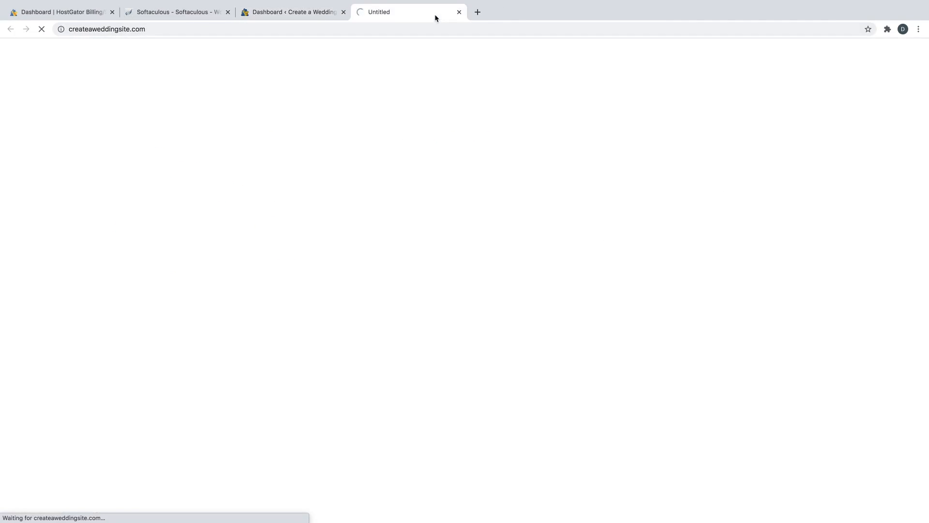
- Close the Softaculous, HostGator billing and live-site tabs, leaving only the Dashboard
click(227, 12)
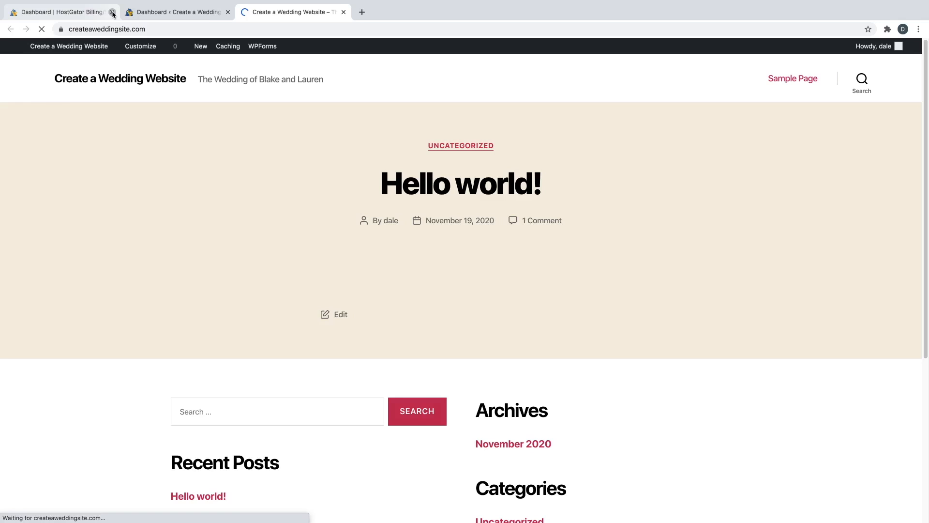
click(112, 12)
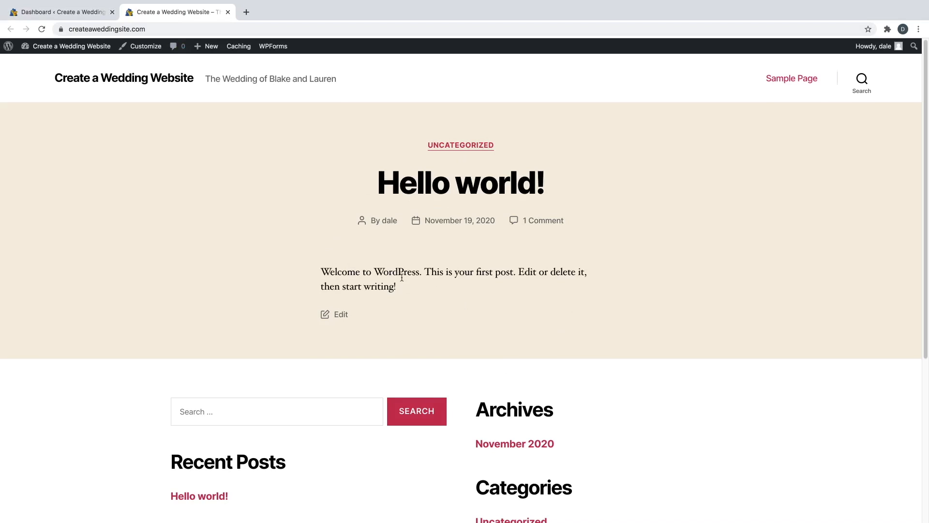
scroll(433, 299, down, 5)
scroll(429, 315, up, 5)
click(228, 11)
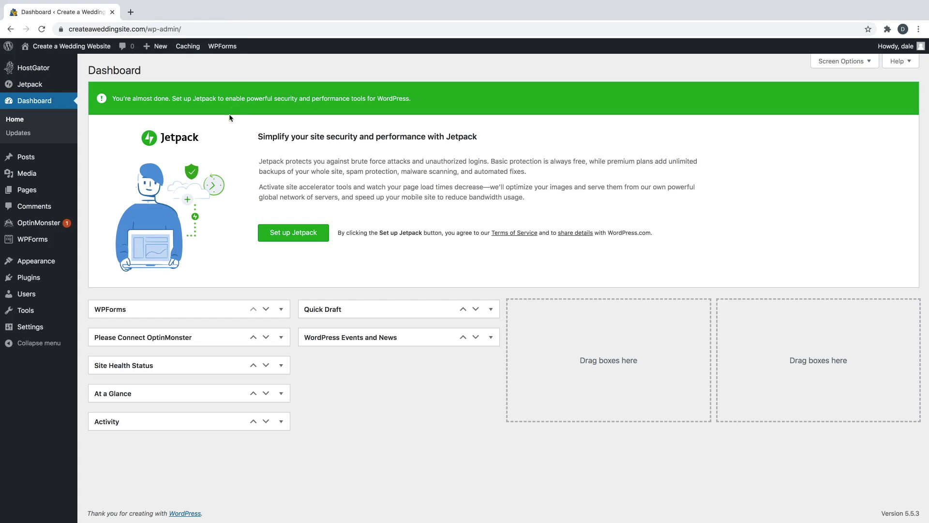
mouse_move(56, 265)
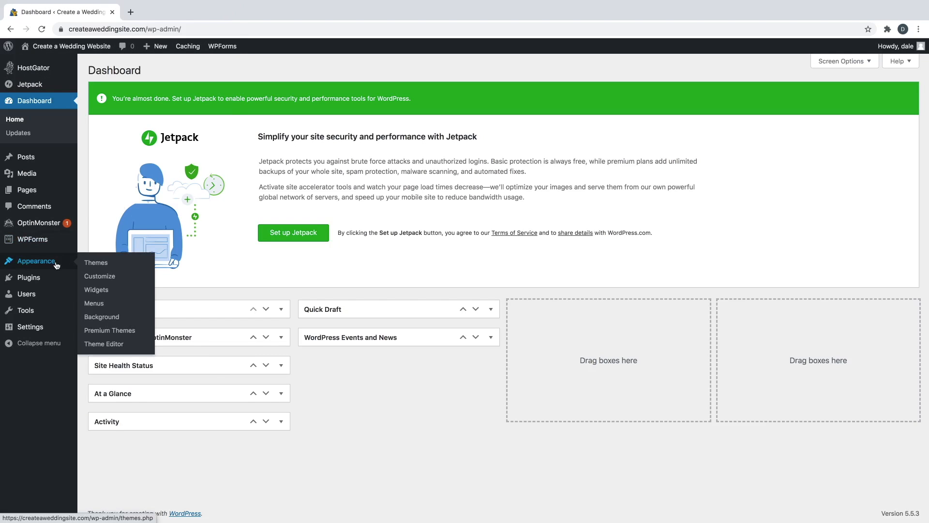
- Search new themes for 'astra', then install and activate the Astra theme
click(92, 267)
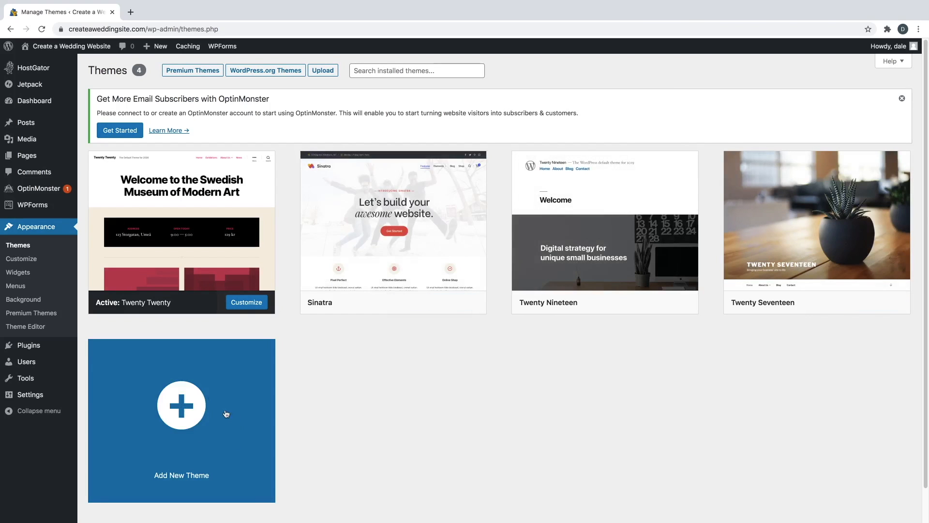
click(188, 405)
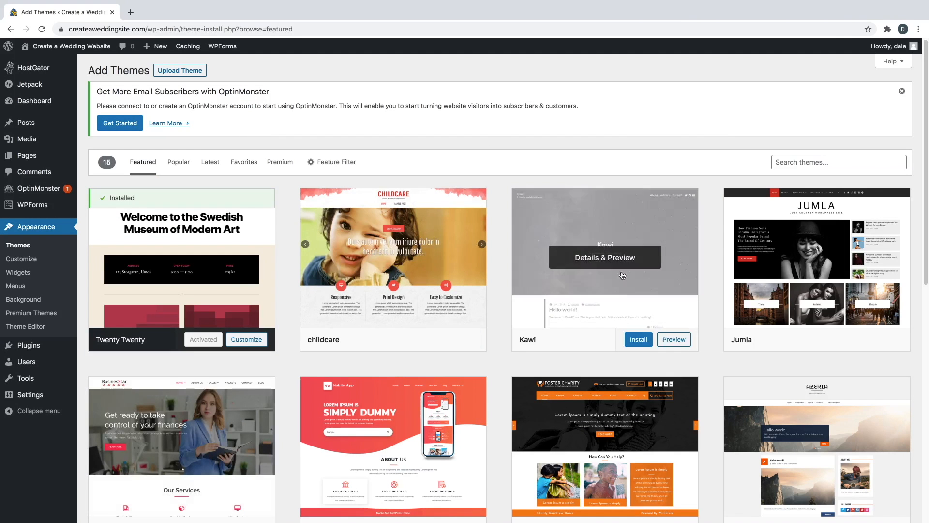
click(778, 162)
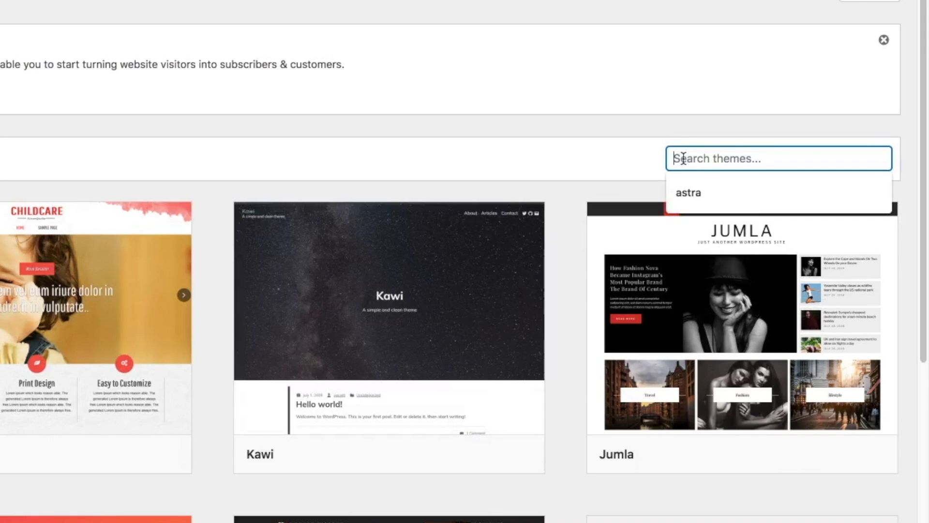
text(astra)
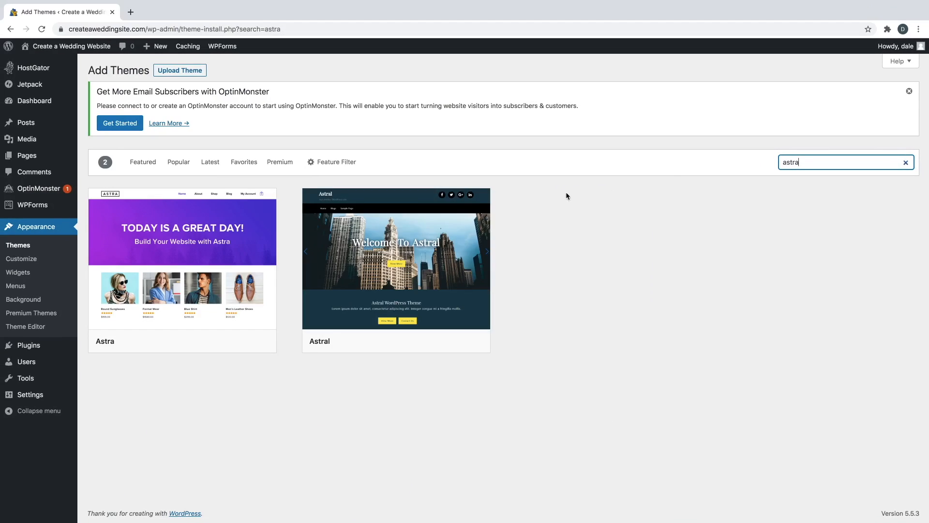
mouse_move(214, 337)
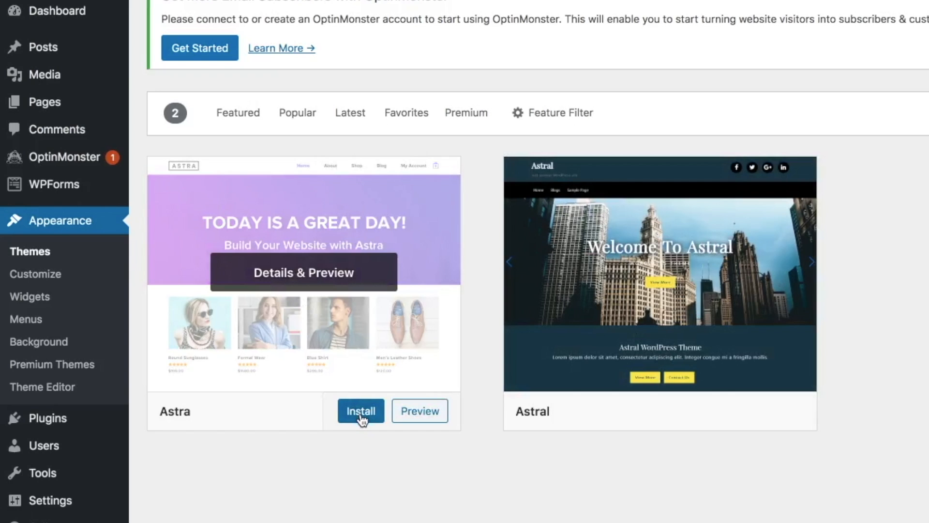
click(362, 419)
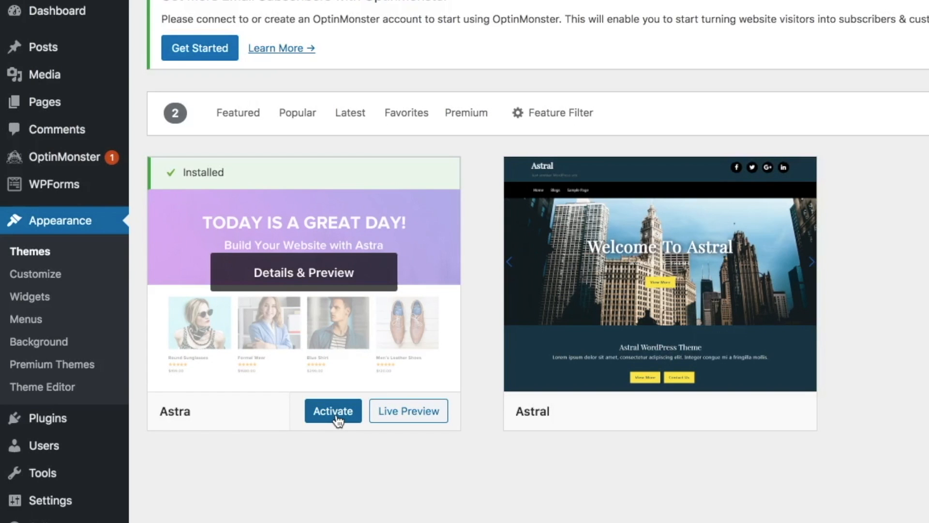
click(333, 412)
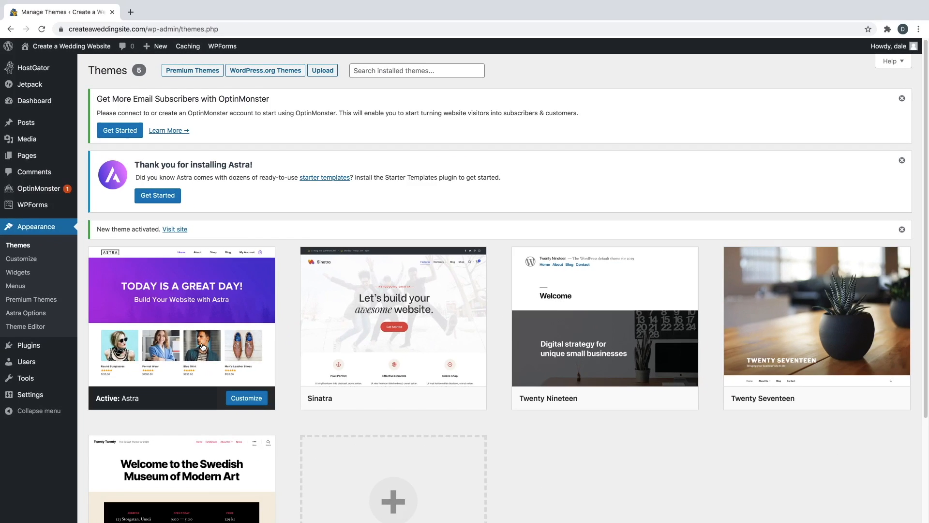
mouse_move(72, 46)
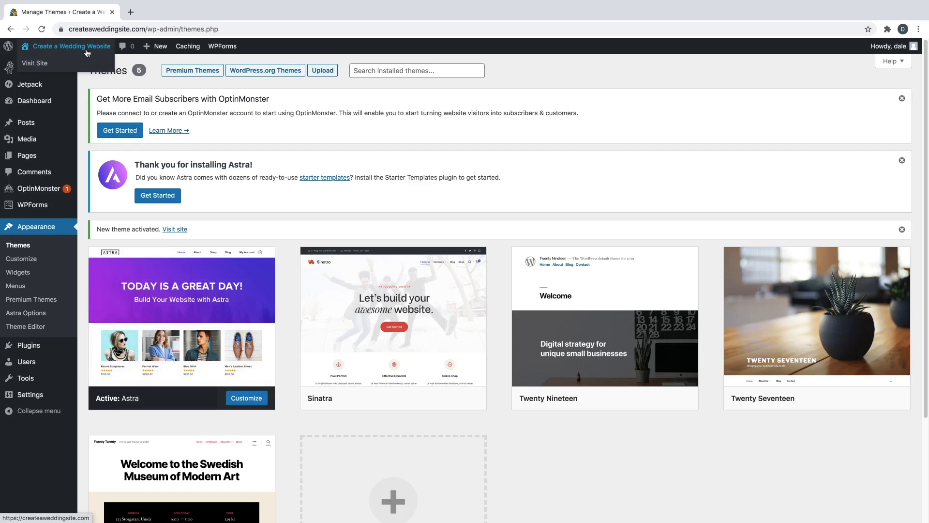
right_click(46, 63)
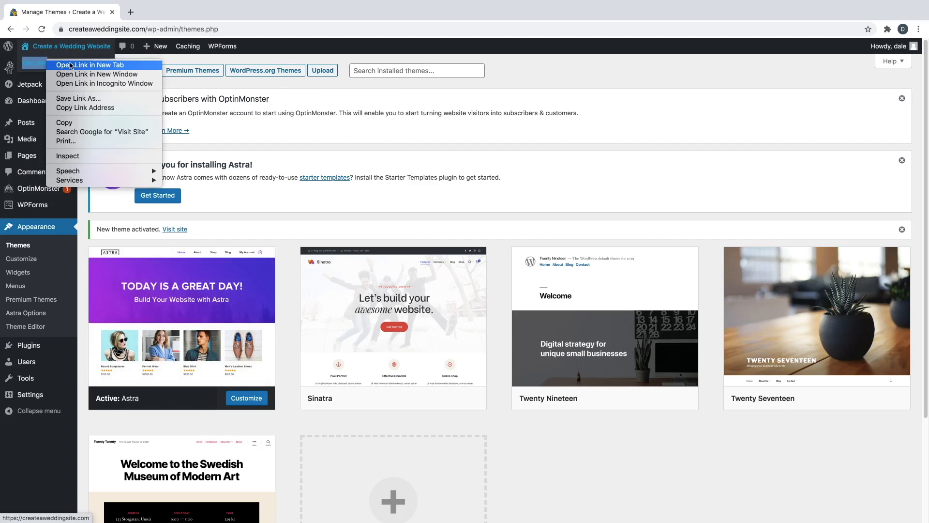
click(48, 63)
click(155, 14)
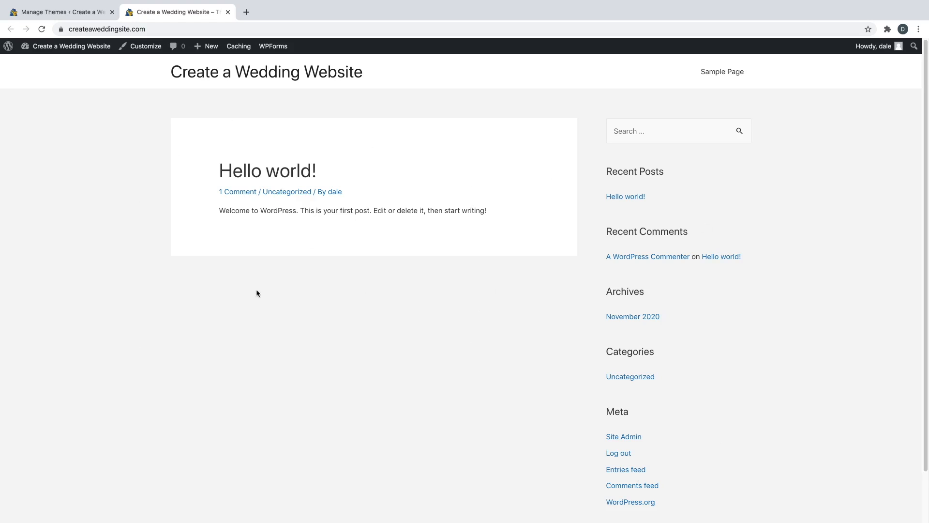
click(228, 12)
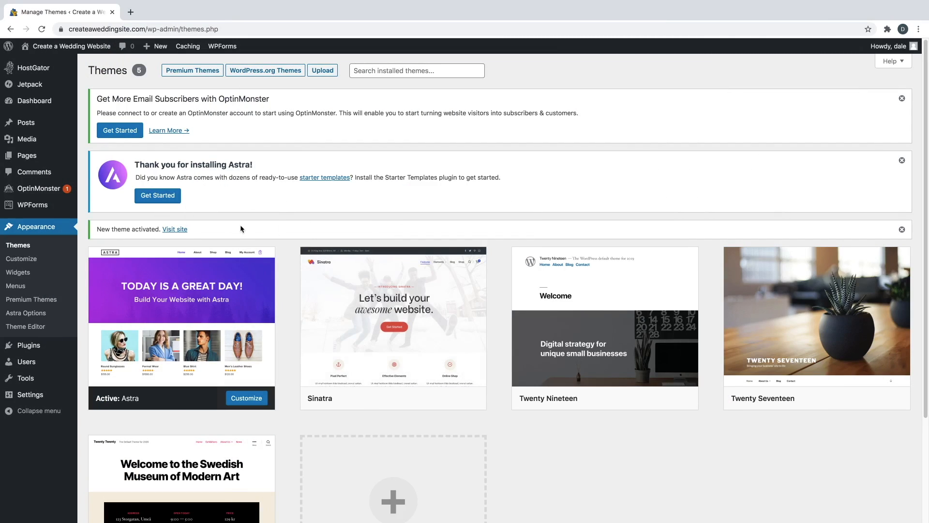
mouse_move(39, 349)
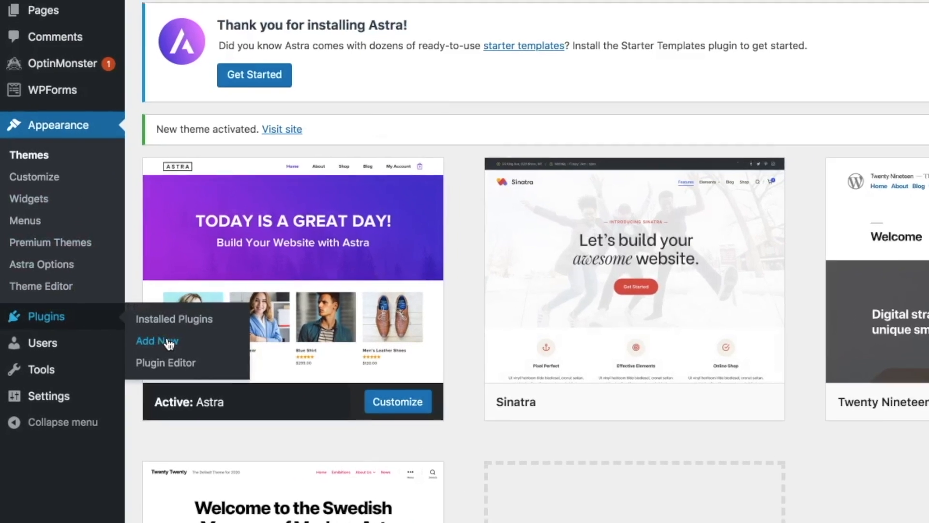
- Search new plugins for 'elementor', then install and activate Elementor Website Builder
click(168, 344)
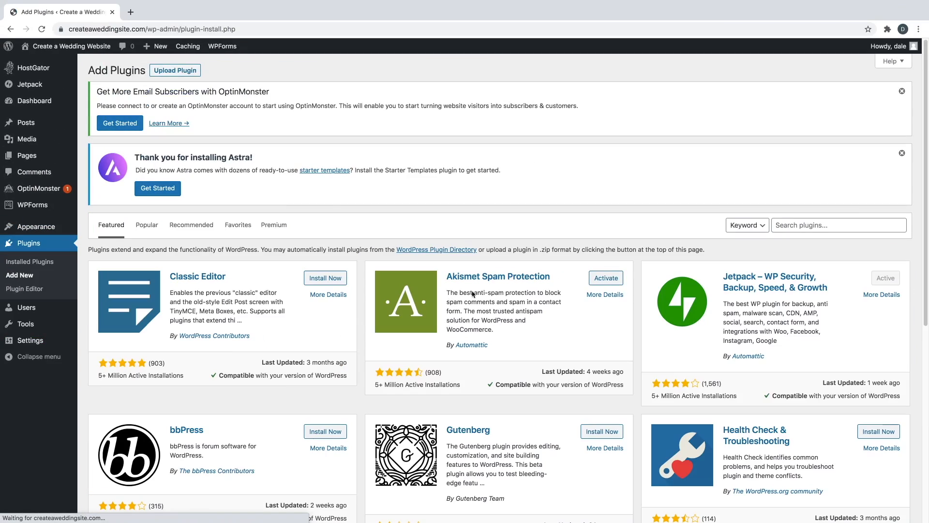
click(801, 225)
text(elem)
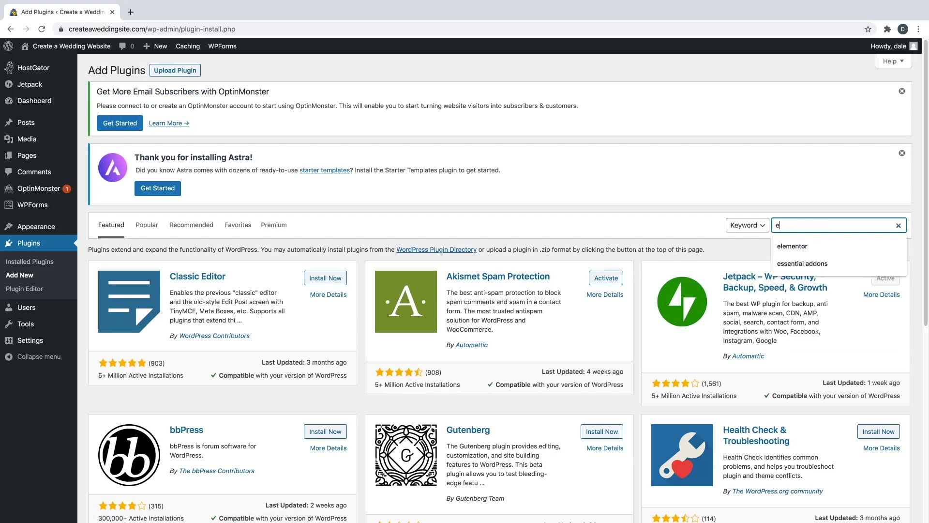
text(entor)
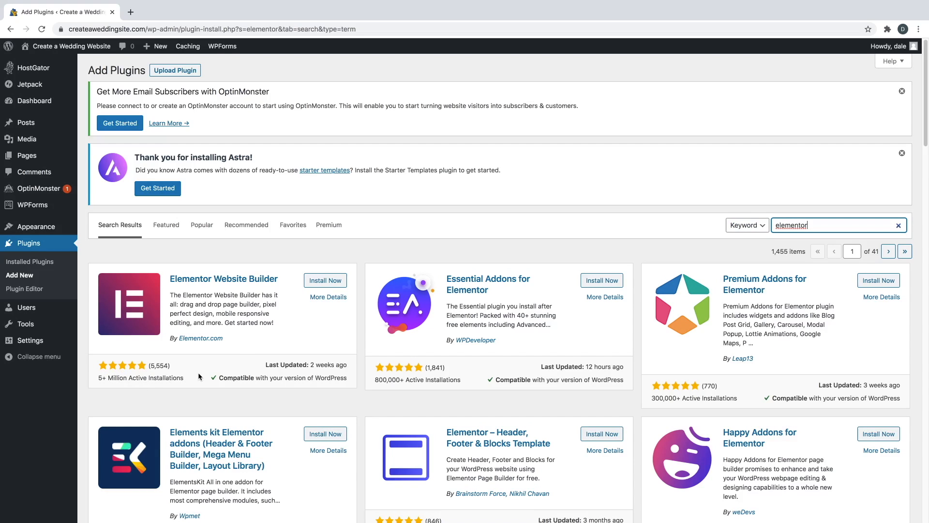
click(321, 283)
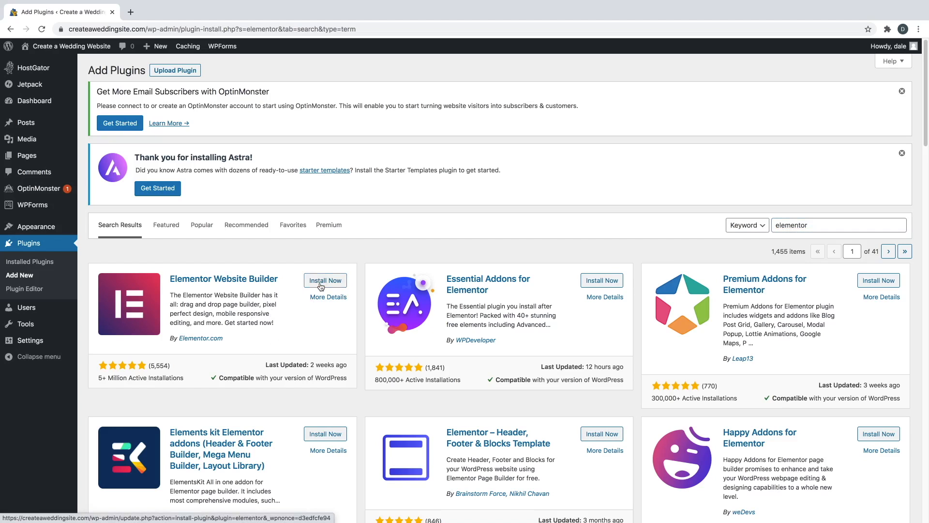
click(327, 285)
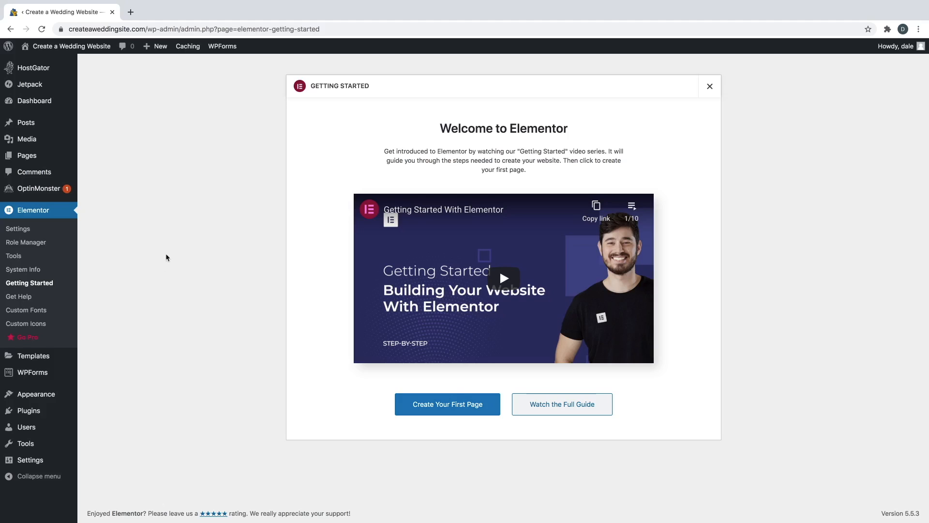
mouse_move(43, 410)
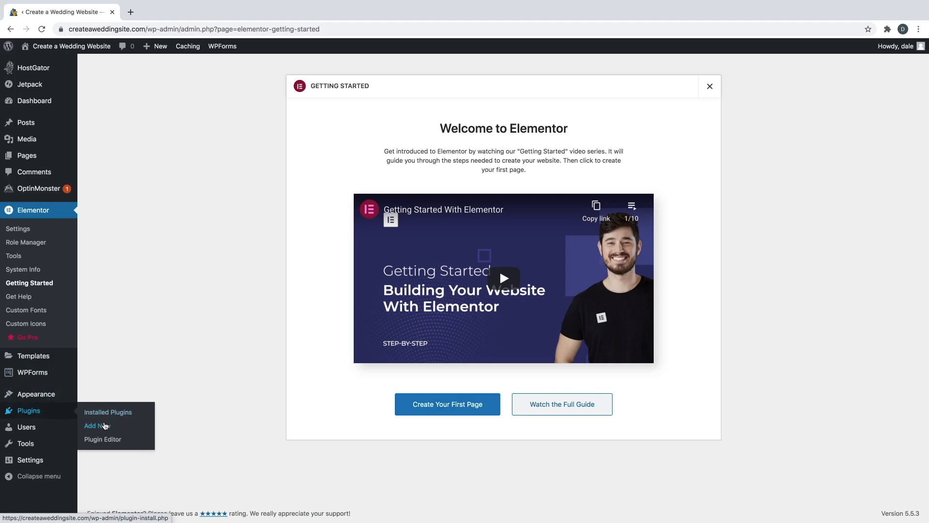
- Install and activate the Essential Addons for Elementor plugin from the 'elementor' search results
click(106, 428)
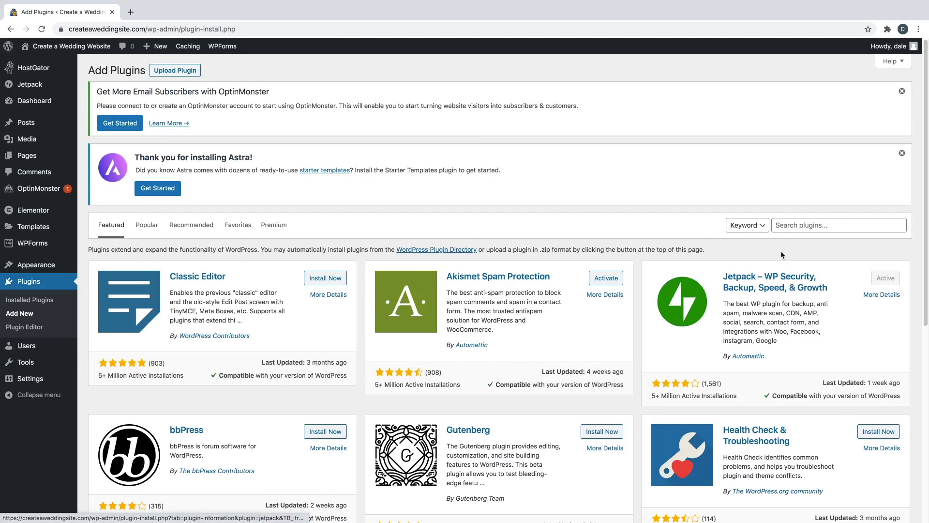
click(801, 223)
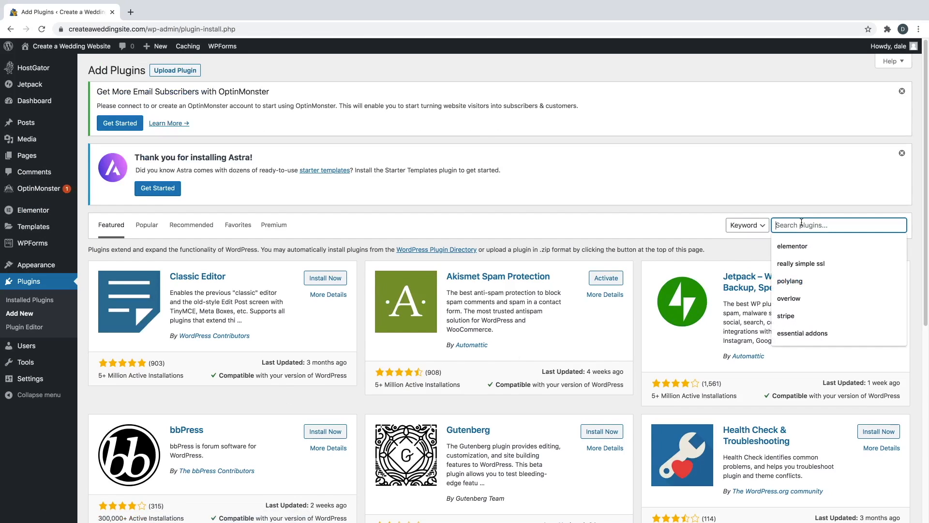
click(805, 247)
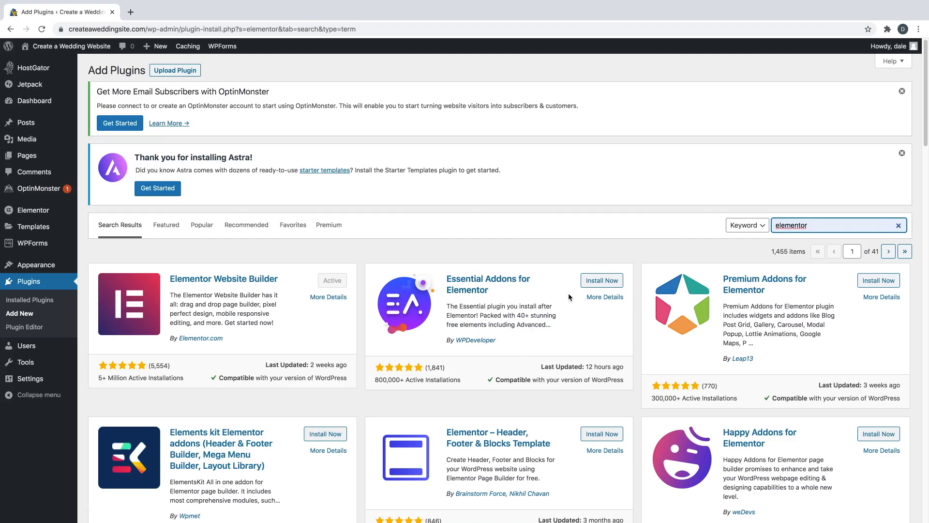
click(603, 285)
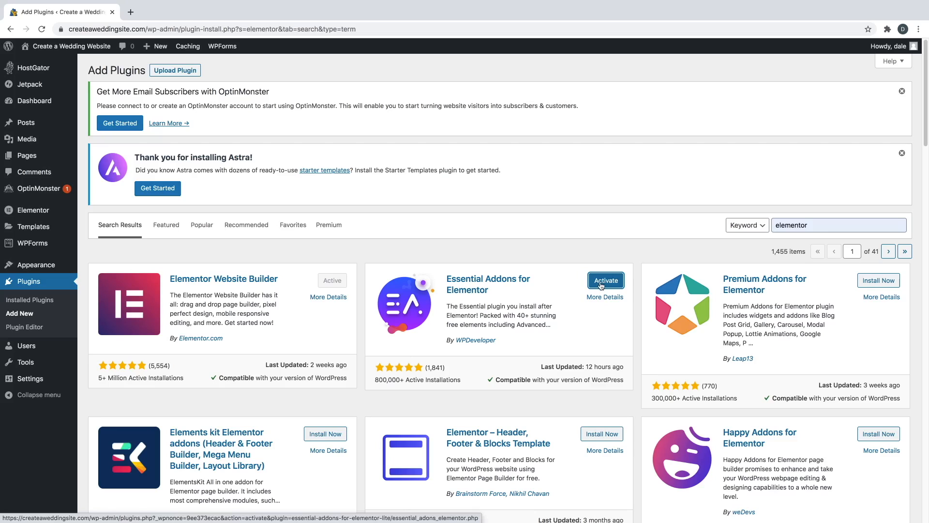
click(601, 284)
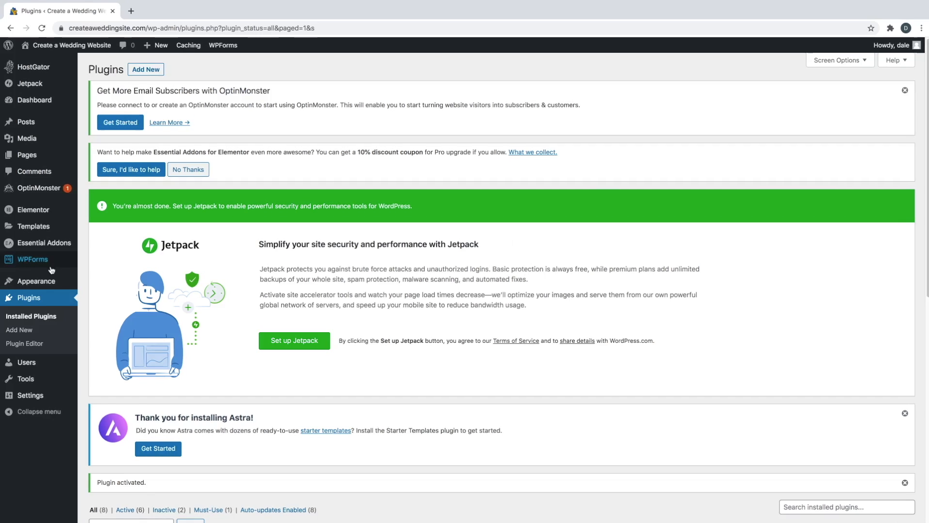
mouse_move(40, 281)
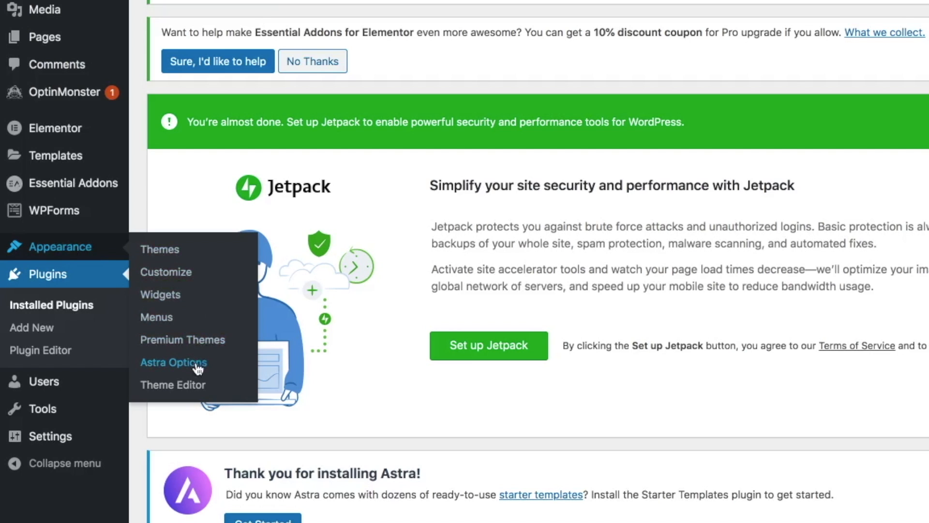
- From Astra Options, use Get Started to activate the Starter Templates importer
click(174, 363)
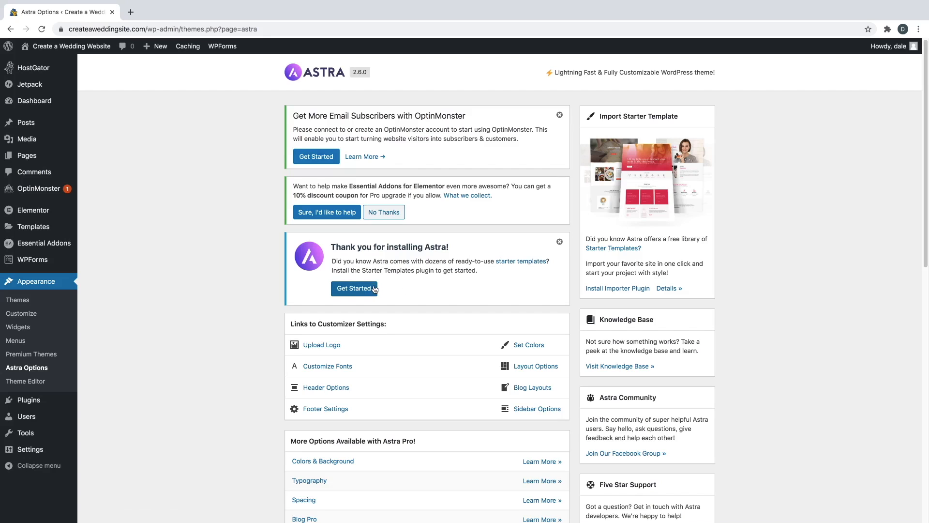
click(360, 290)
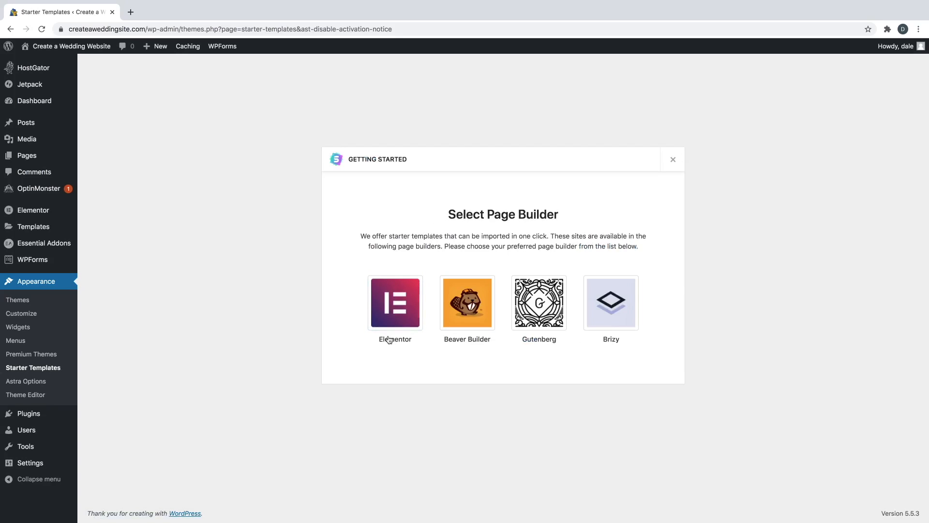
- Choose Elementor as the page builder for the starter templates
click(402, 301)
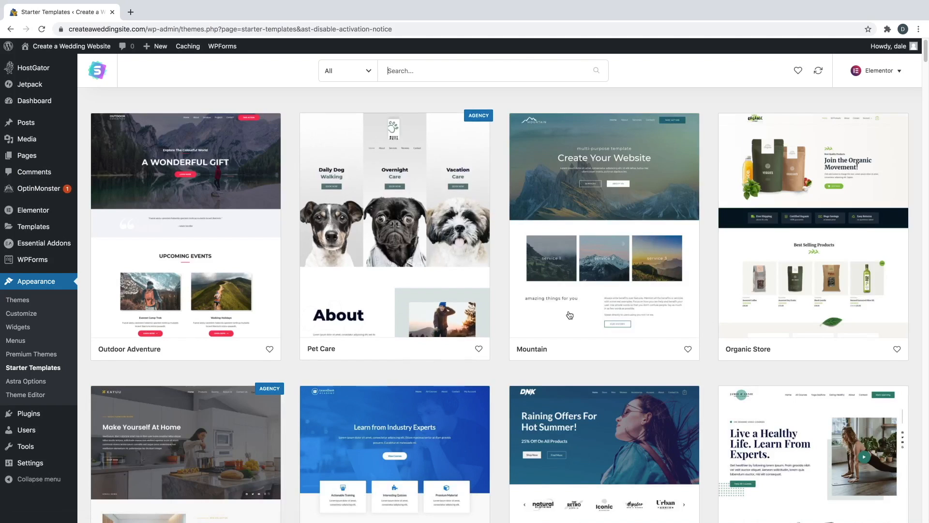
scroll(570, 315, down, 3)
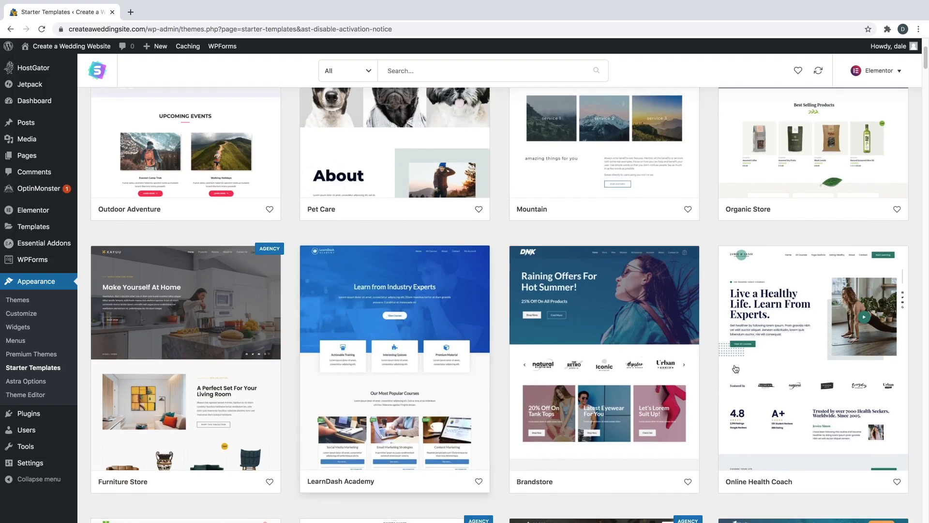
scroll(757, 344, down, 3)
scroll(610, 347, up, 1)
scroll(608, 348, down, 1)
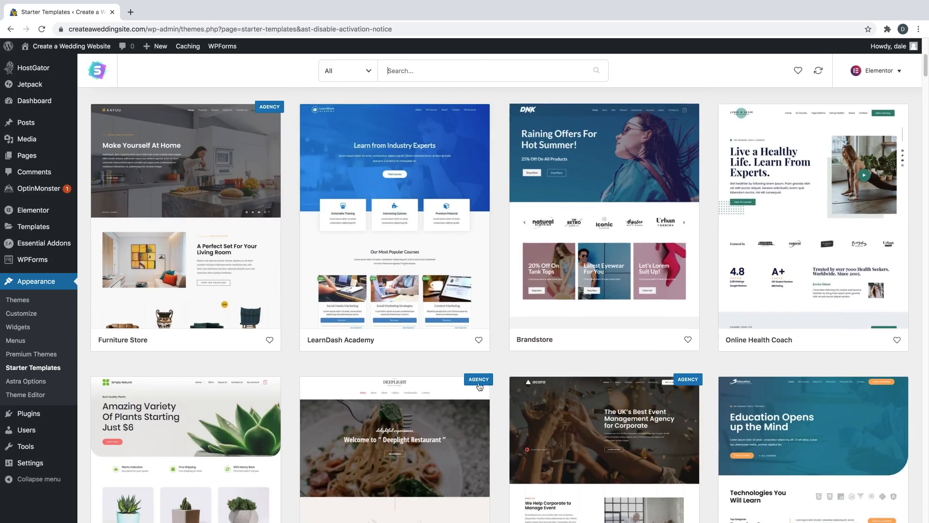
scroll(470, 345, up, 4)
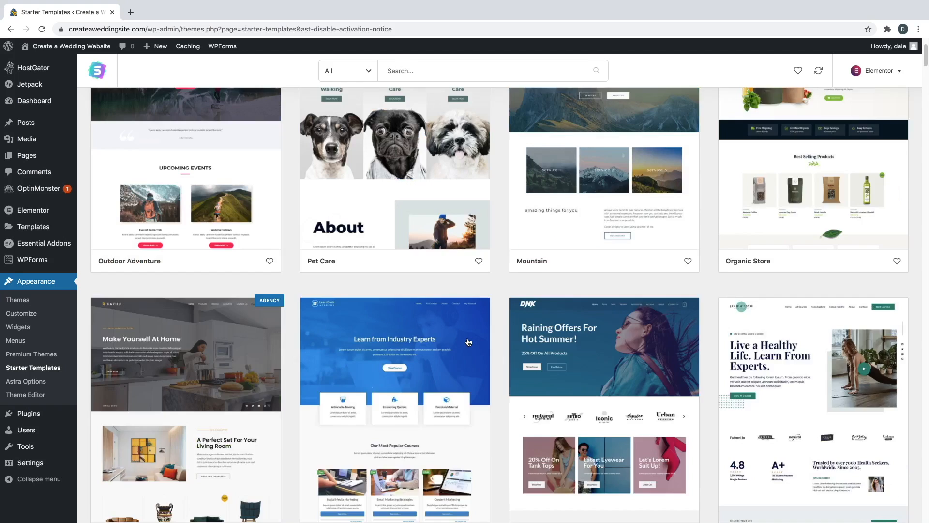
scroll(468, 342, up, 3)
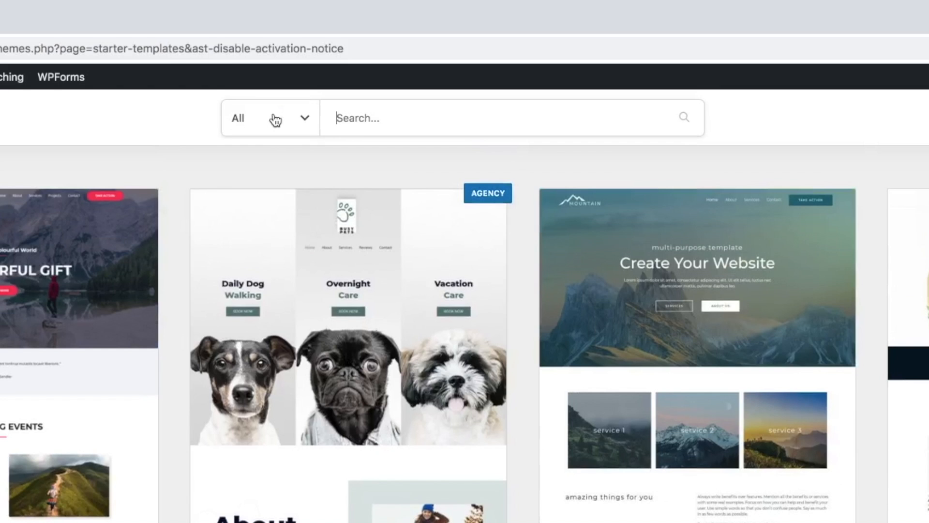
- Filter the templates to Free and scroll down to Wedding Invitation
click(276, 120)
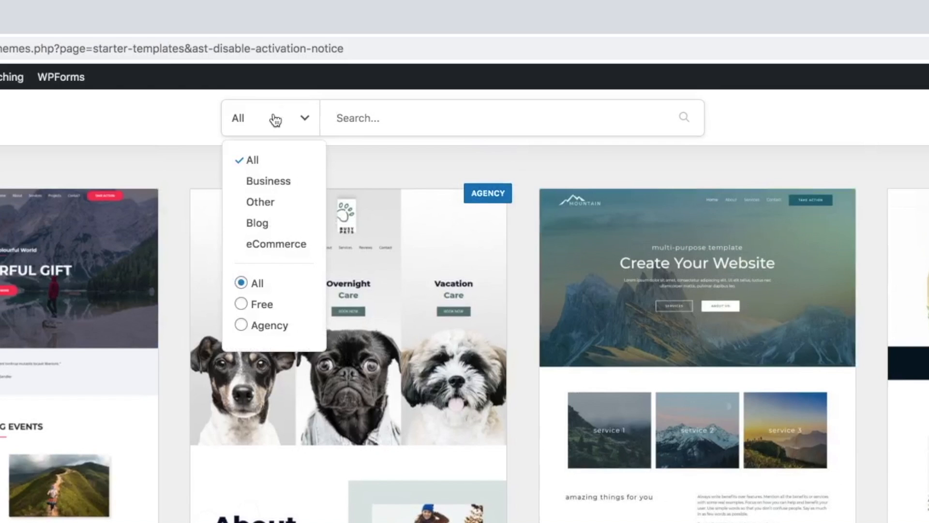
click(241, 304)
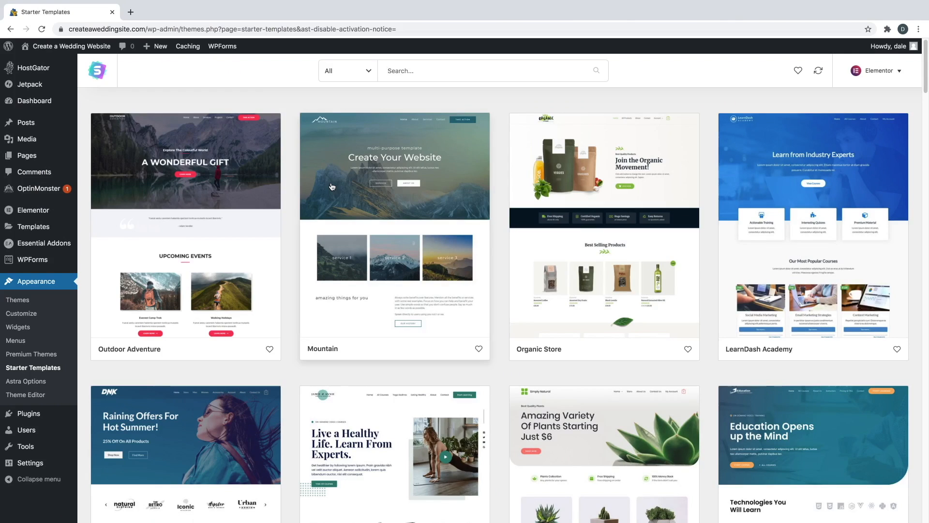
scroll(541, 257, down, 3)
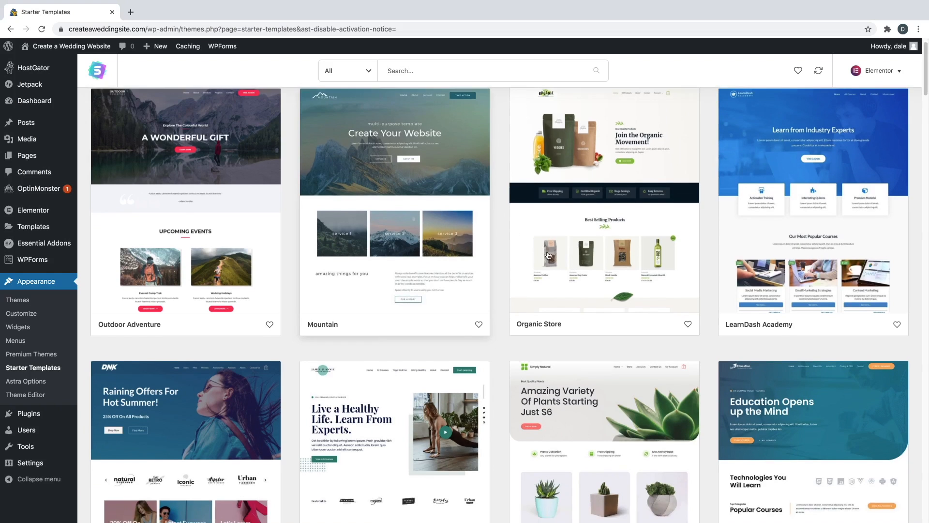
scroll(546, 258, down, 5)
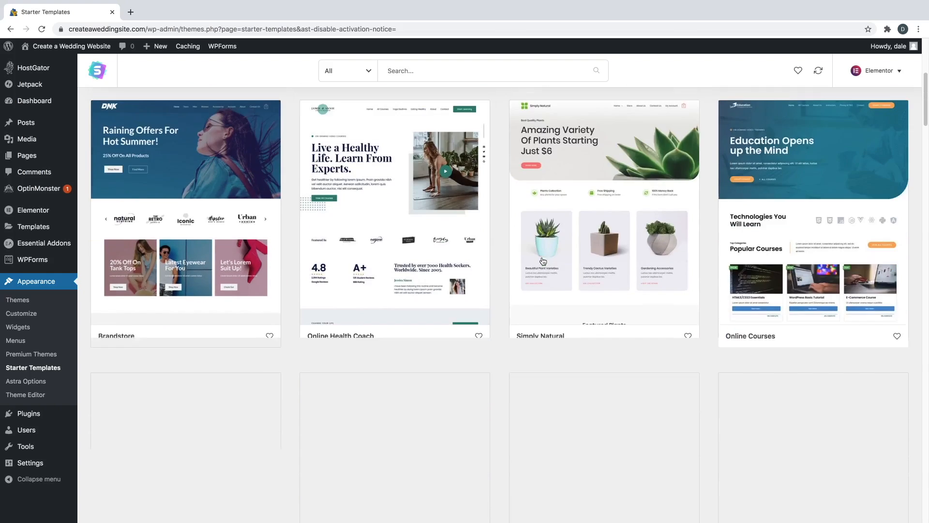
scroll(542, 261, down, 3)
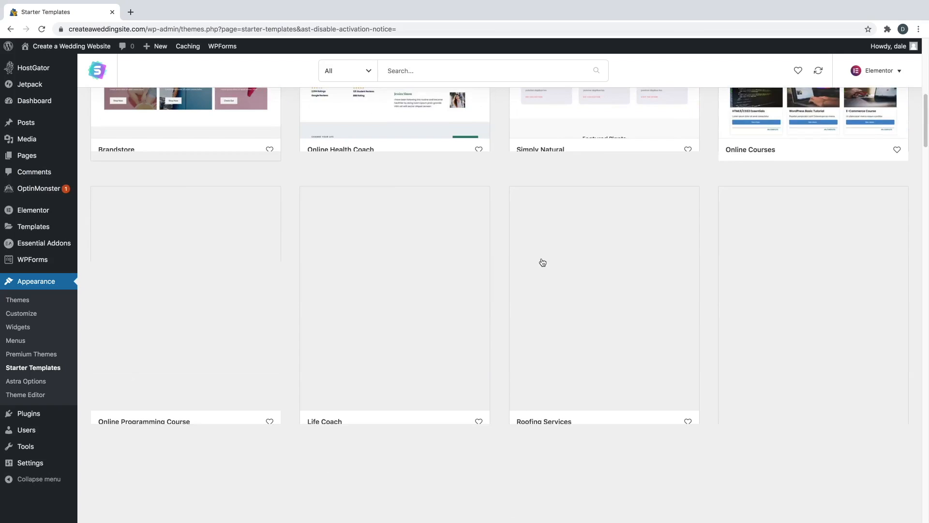
scroll(542, 262, down, 20)
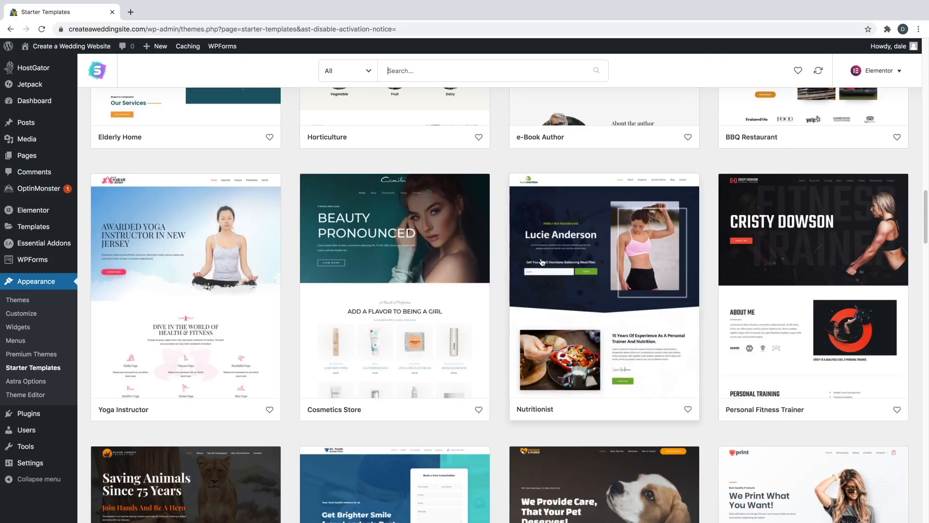
scroll(542, 262, down, 10)
scroll(542, 262, up, 2)
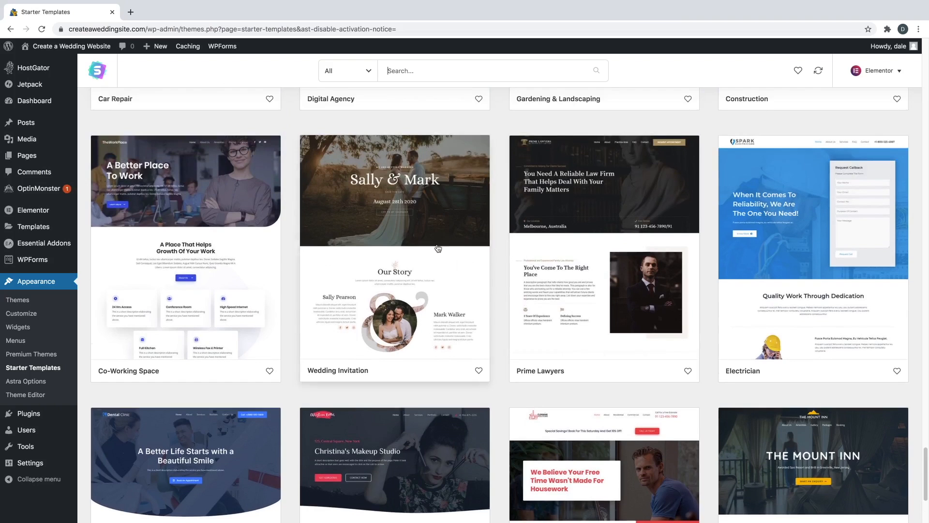
- Open the Wedding Invitation template's details and scroll through its Home page preview
click(398, 68)
click(395, 237)
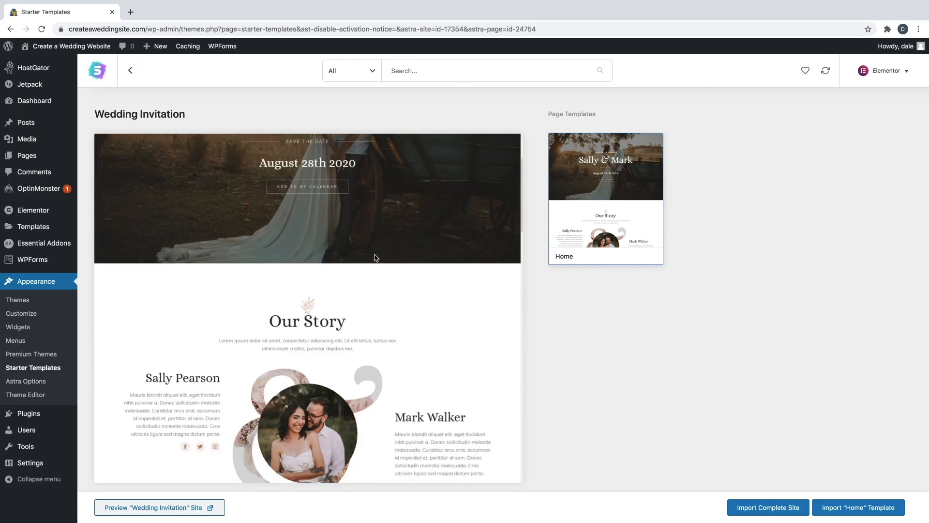
scroll(375, 257, down, 6)
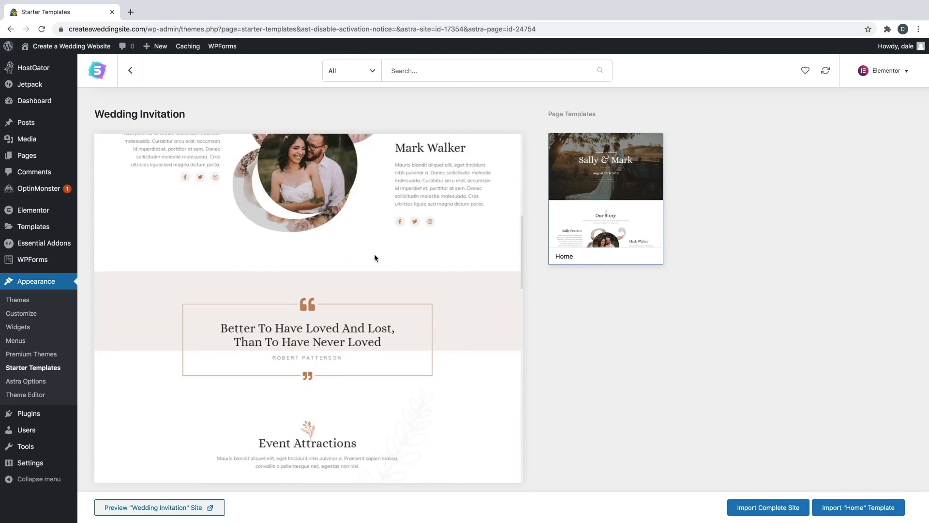
scroll(374, 254, down, 6)
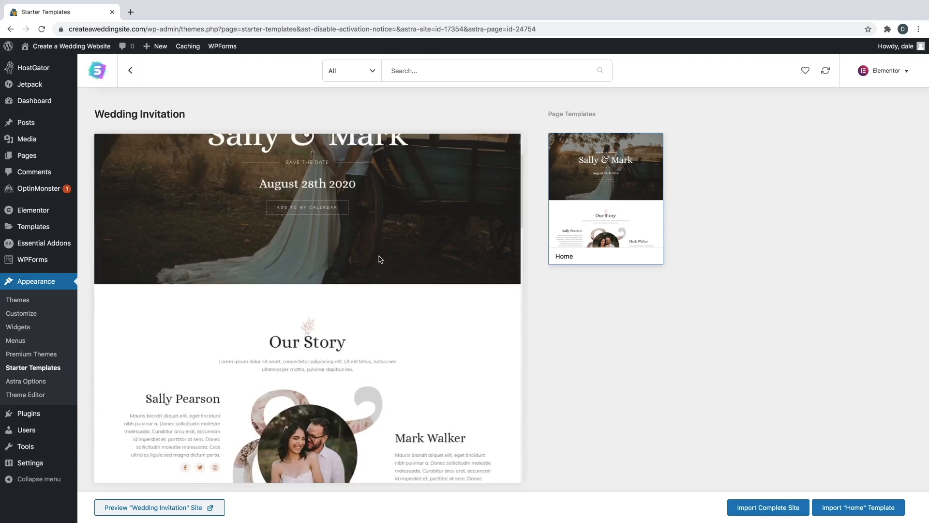
- Import the complete Wedding Invitation site with default options and view it live
click(790, 508)
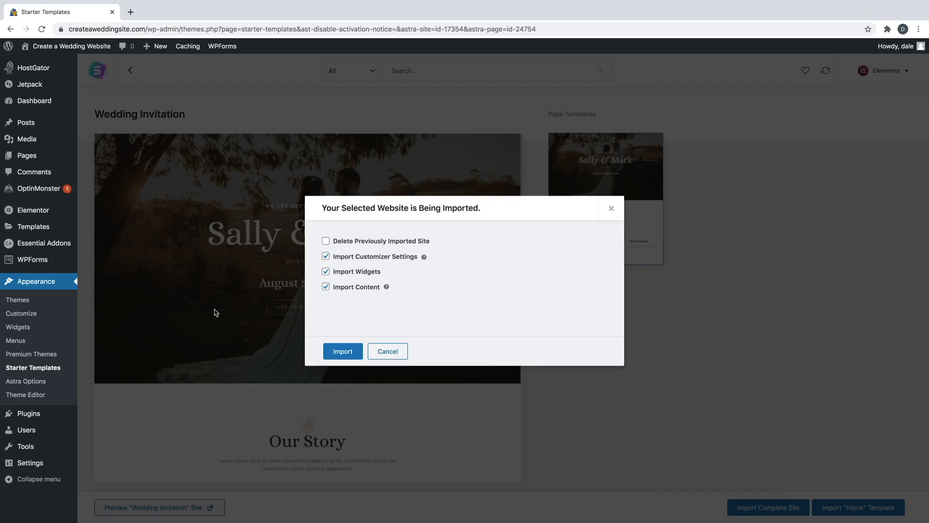
click(345, 355)
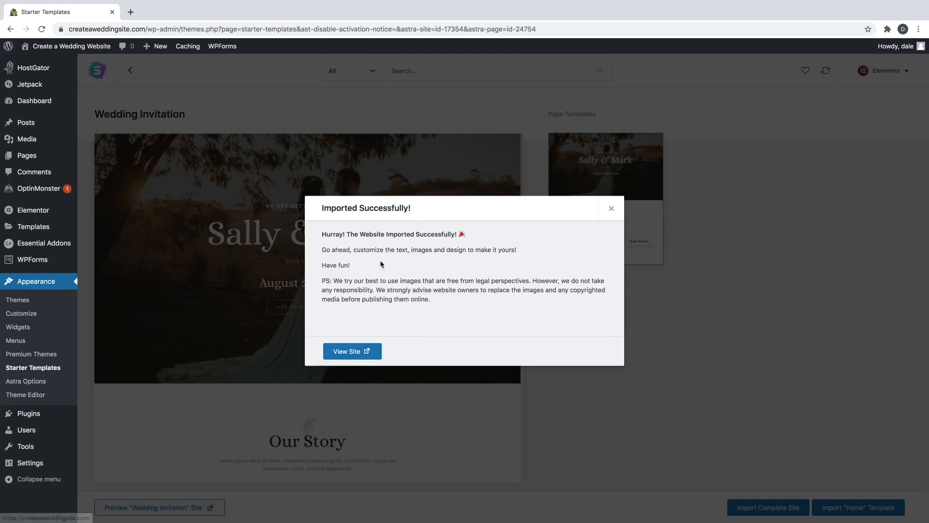
click(354, 353)
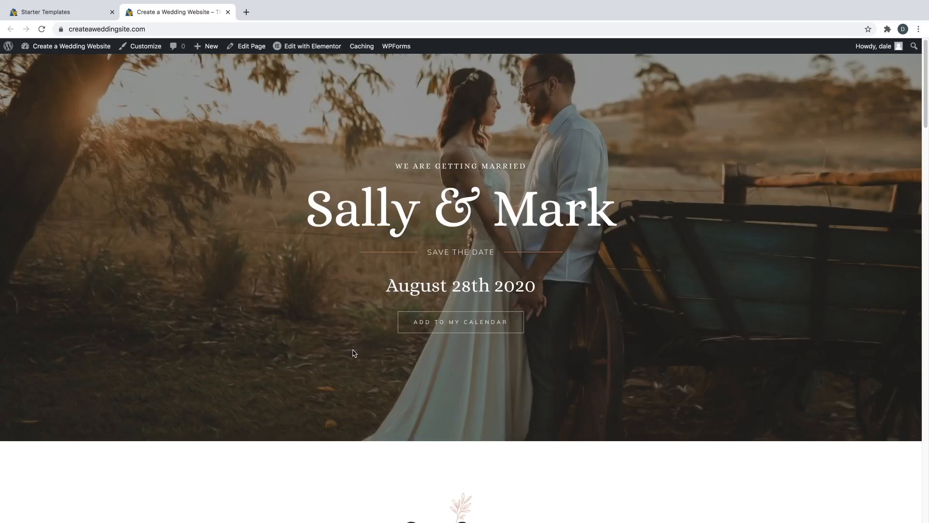
- Scroll through the imported homepage's Our Story, Event Attractions, gallery and When & Where sections
scroll(354, 353, down, 5)
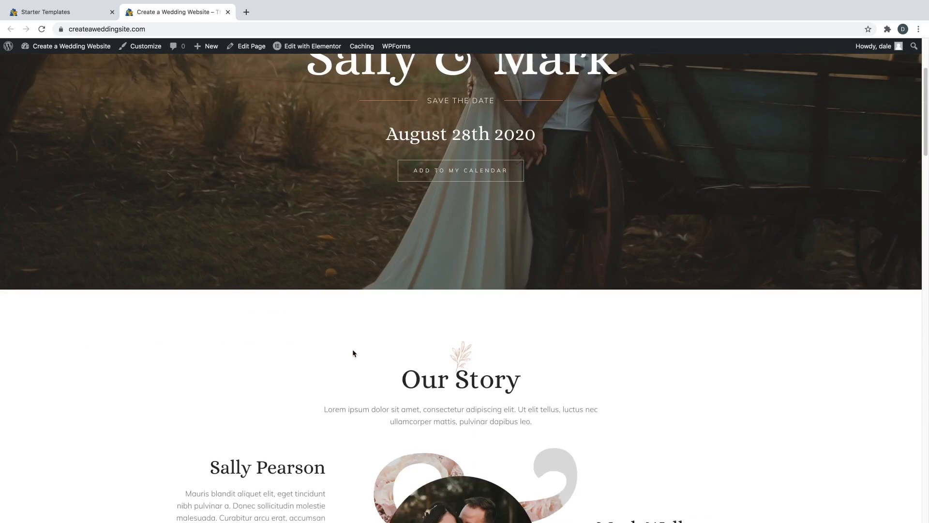
scroll(353, 353, down, 12)
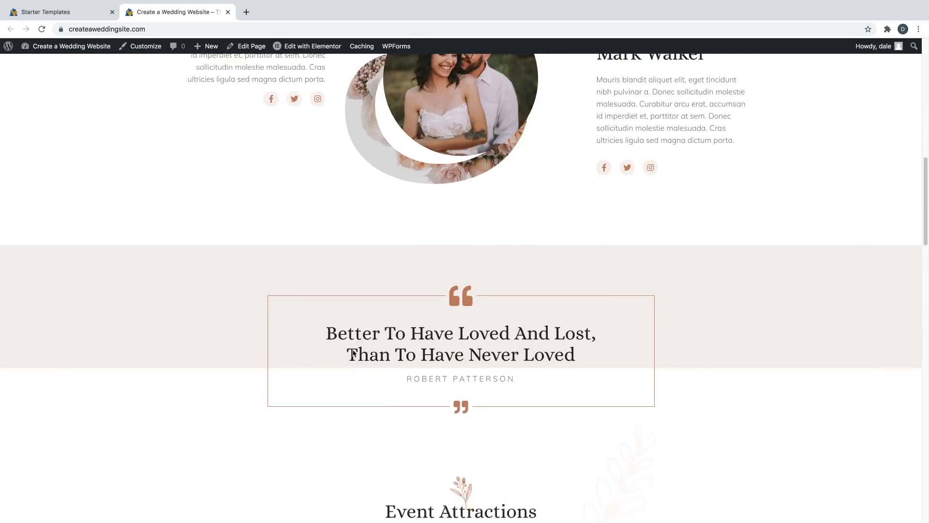
scroll(353, 352, down, 9)
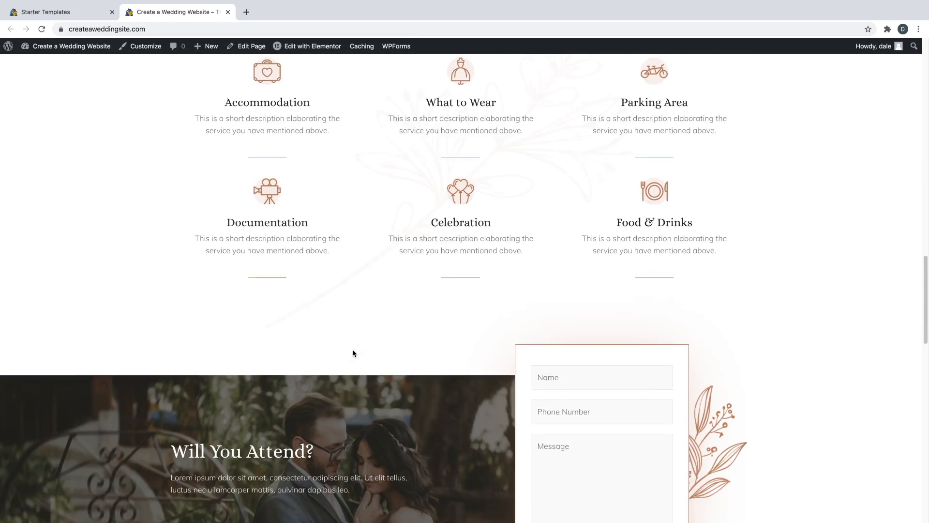
scroll(354, 353, down, 12)
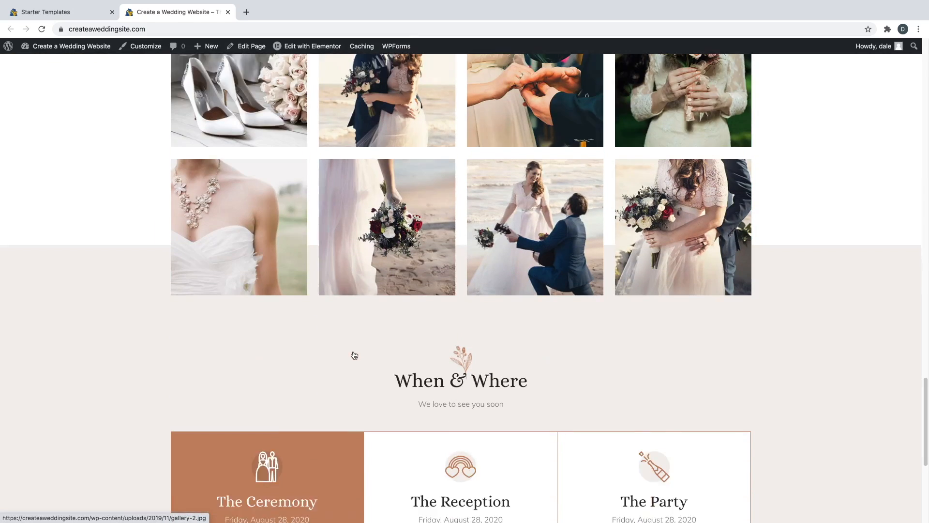
scroll(353, 355, down, 2)
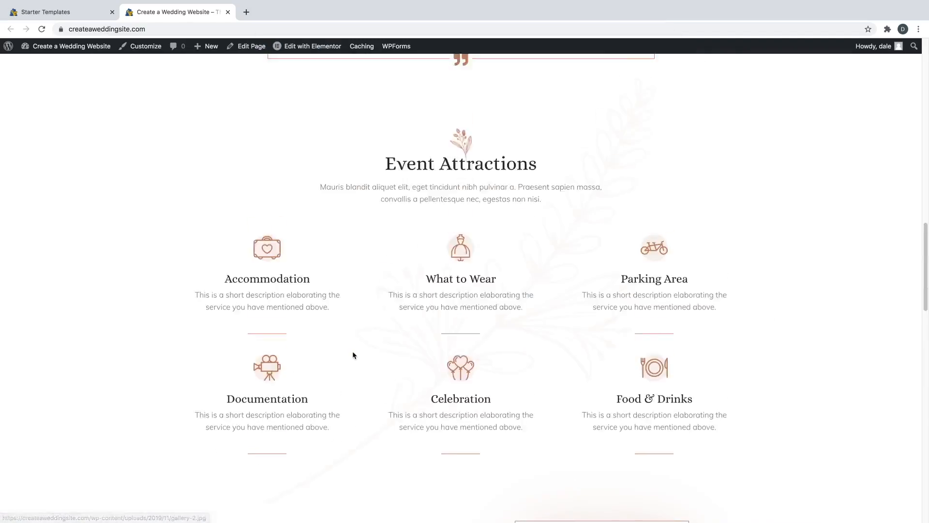
- Open the Home page with Elementor from the admin bar and insert a section above the hero
scroll(352, 350, up, 10)
scroll(347, 302, up, 6)
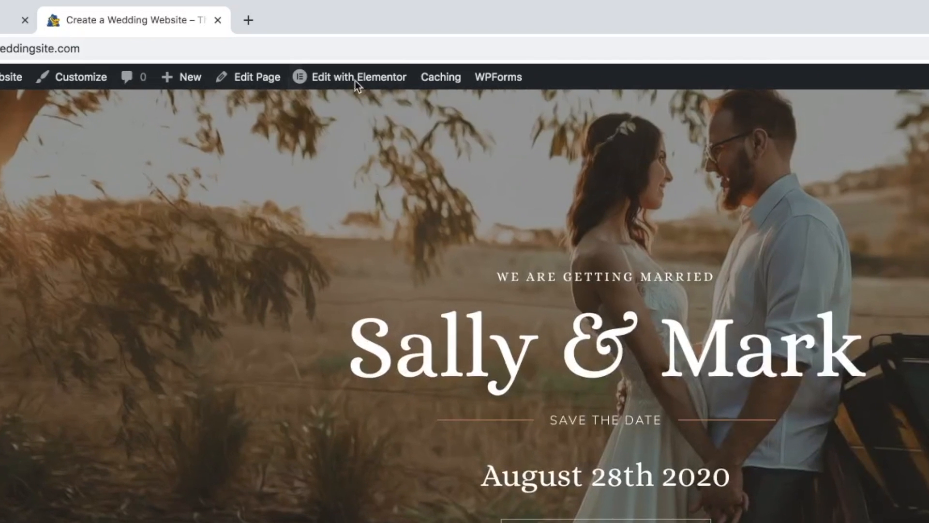
mouse_move(308, 47)
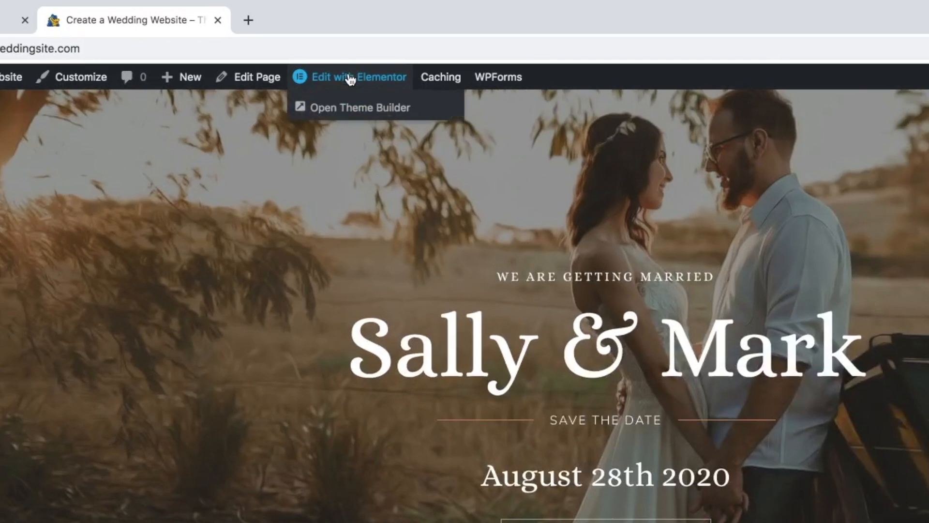
click(353, 78)
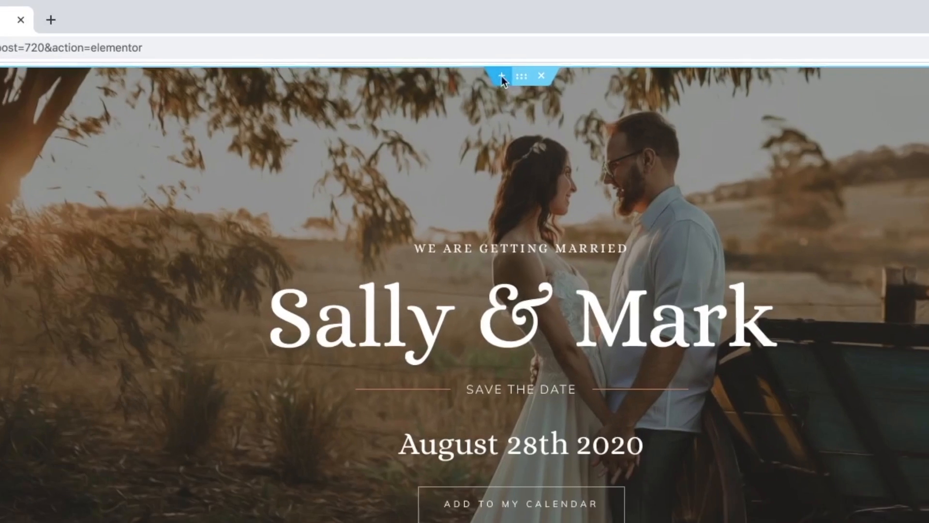
click(487, 95)
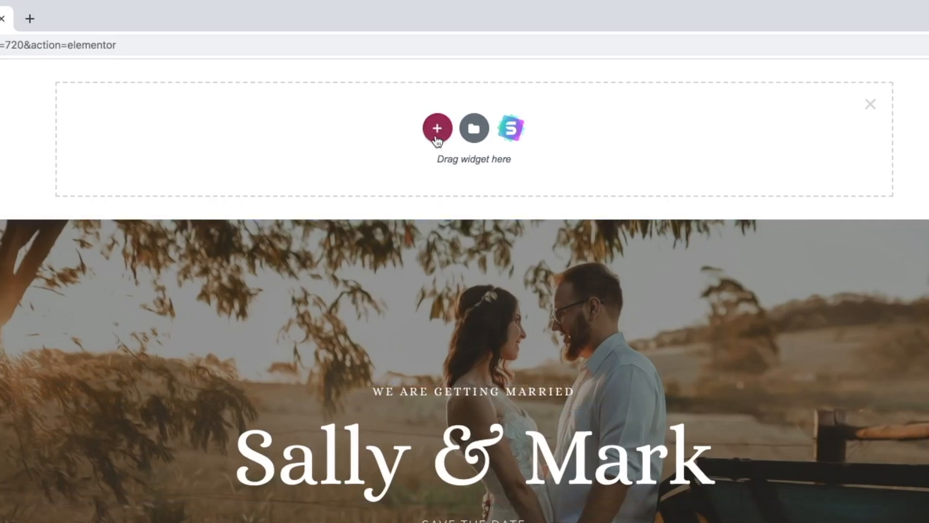
- Add a single-column section above the Sally & Mark hero banner
click(436, 136)
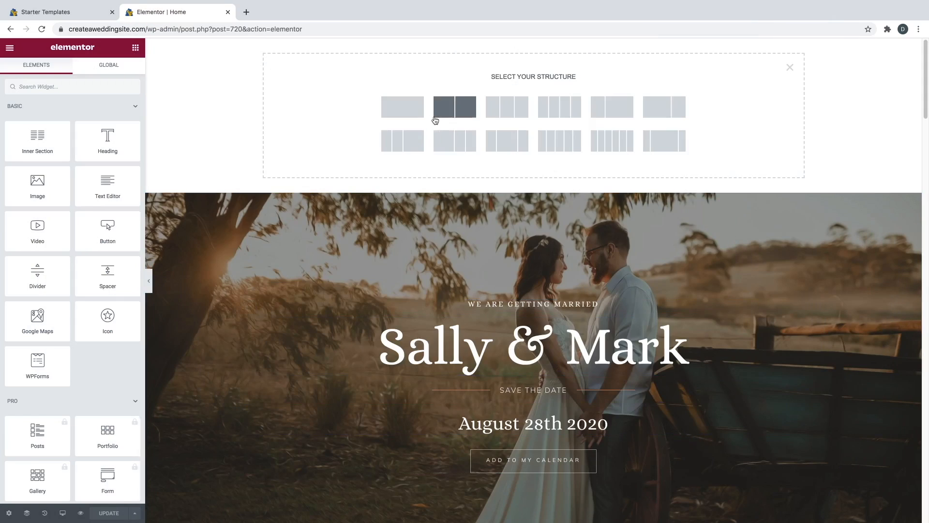
click(415, 114)
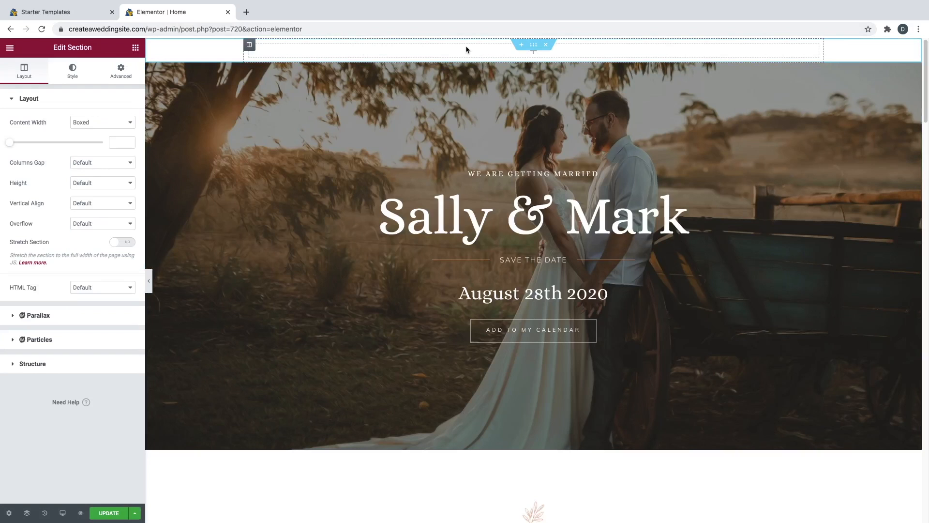
- Set the section's Height to Min Height at 832 px and dismiss the right-click tips popup
click(77, 187)
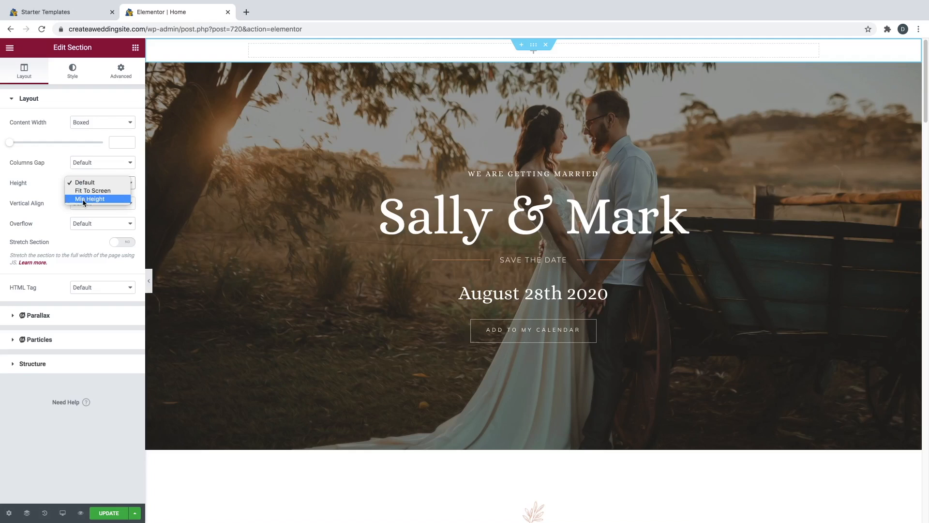
click(83, 199)
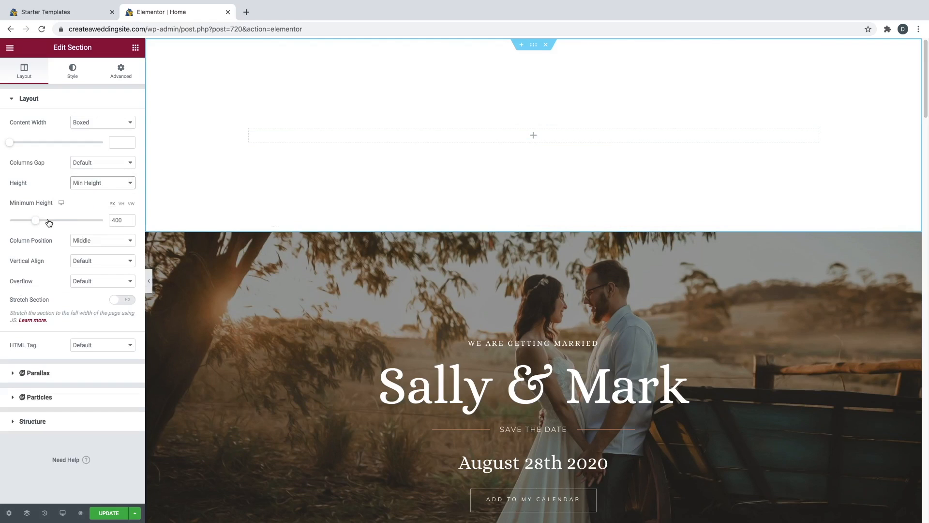
drag(36, 221, 67, 225)
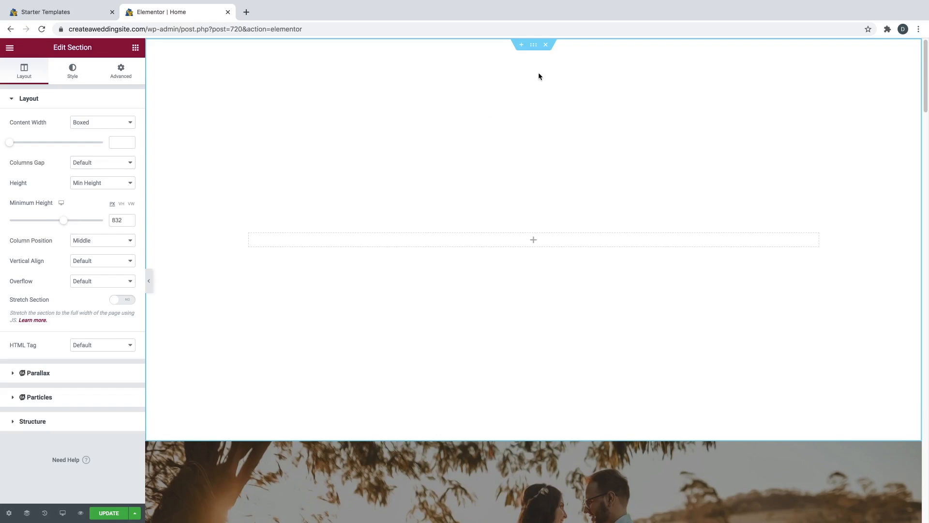
click(533, 47)
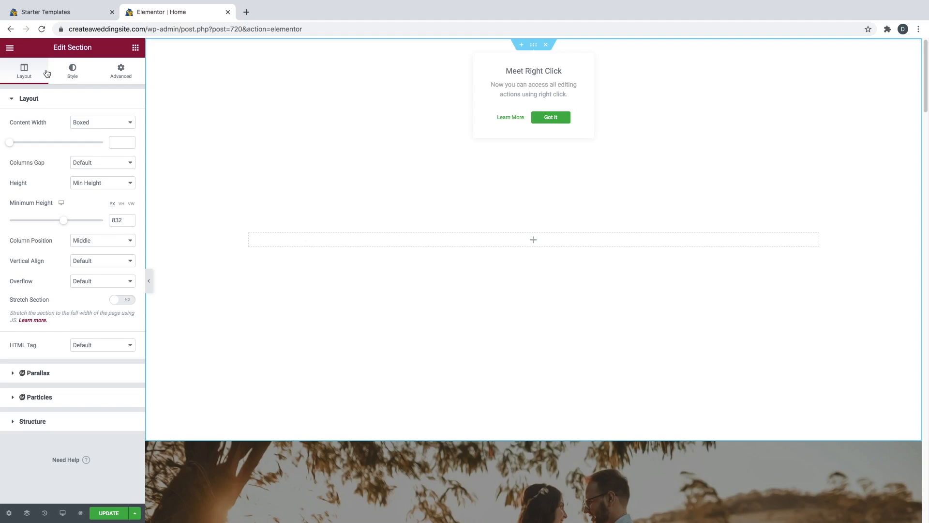
click(546, 118)
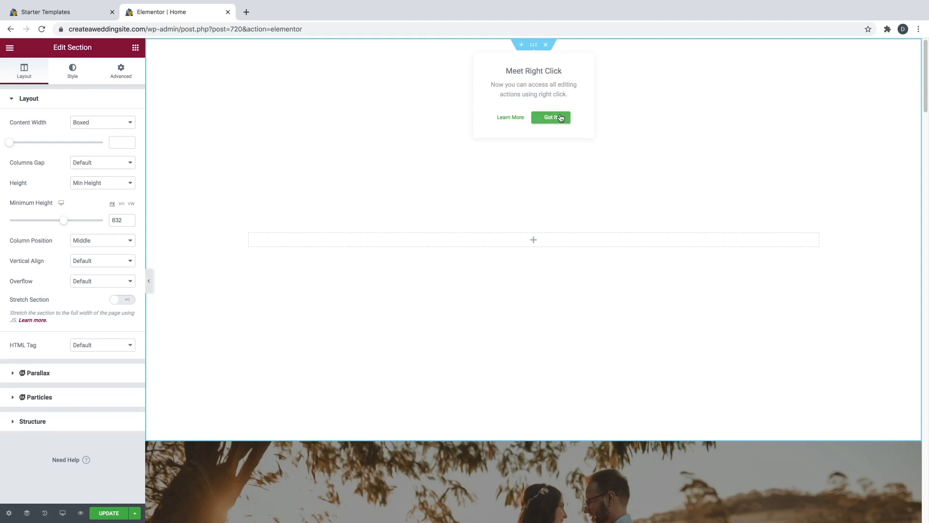
- Set the section's Style background type to Classic and open Choose Image for its picture
click(73, 74)
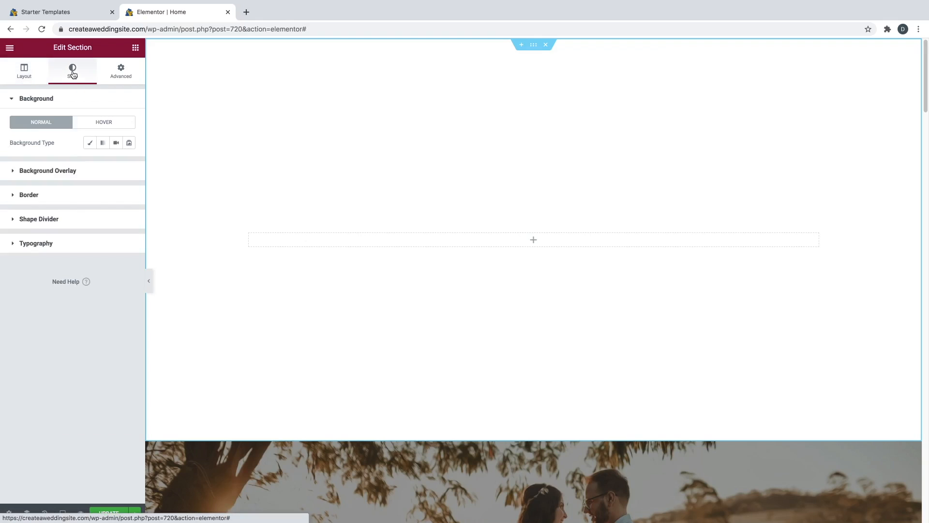
click(88, 144)
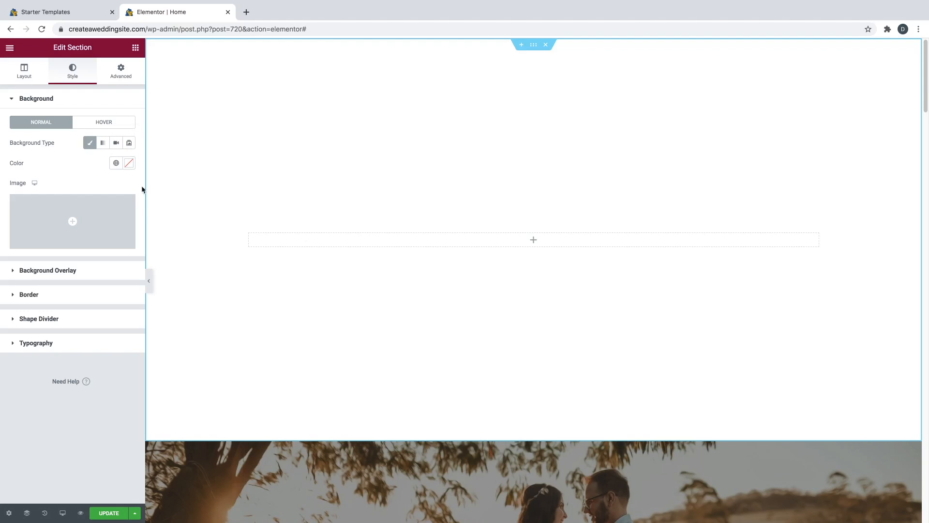
mouse_move(100, 243)
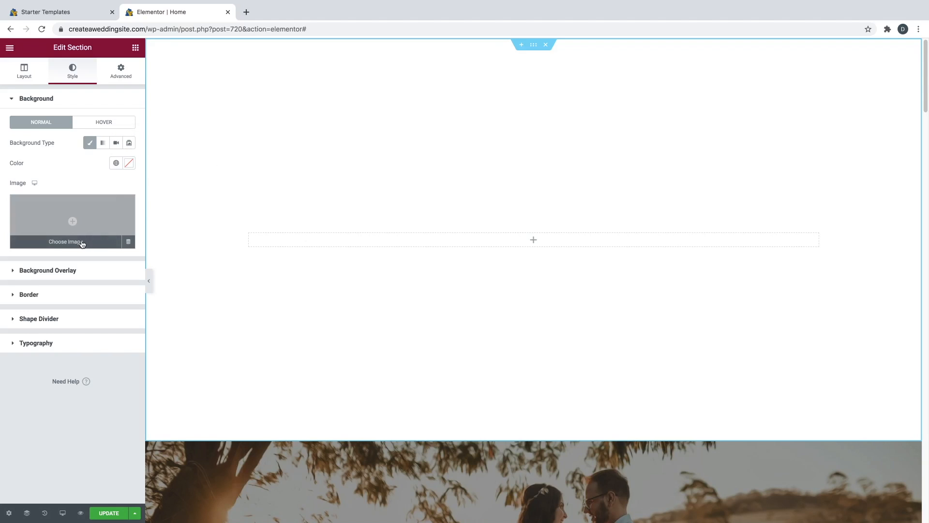
click(82, 243)
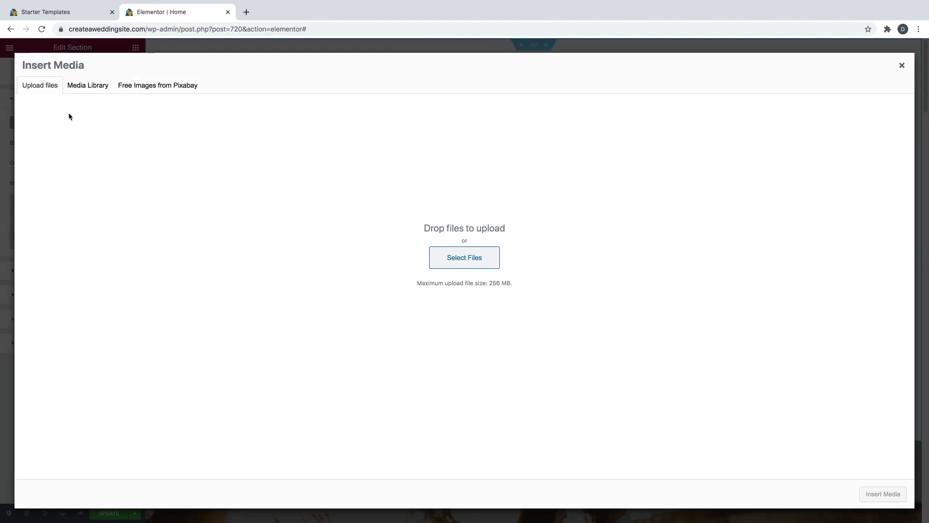
- Upload Main Image.jpg from the CAPW Wedding Website Images folder and insert it as the background
click(472, 261)
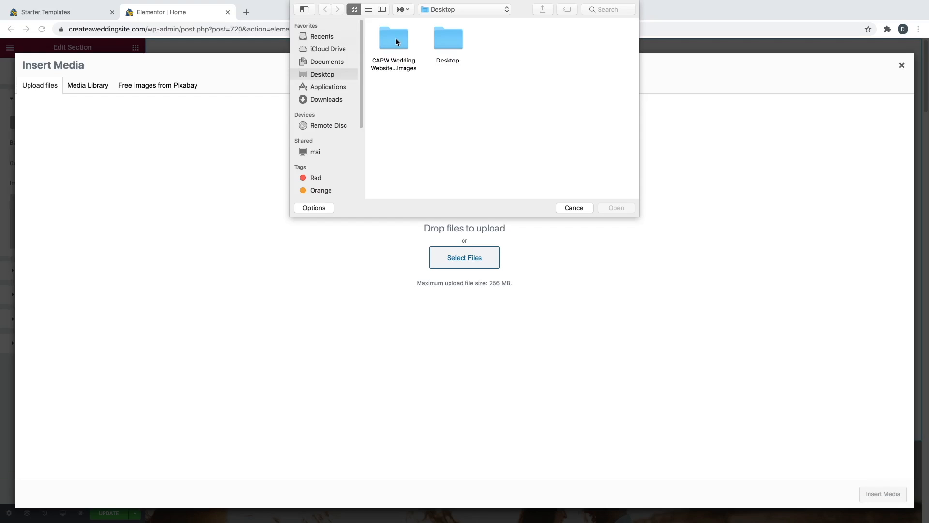
double_click(396, 39)
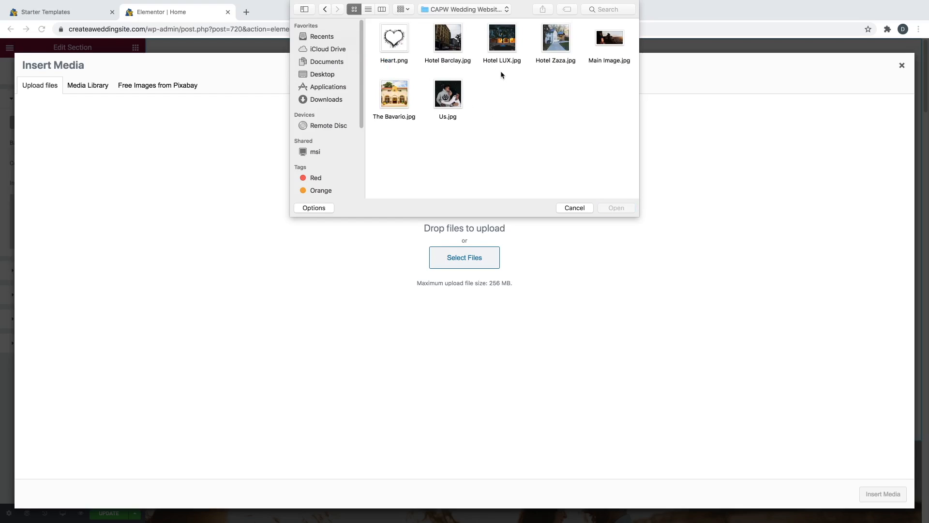
click(605, 44)
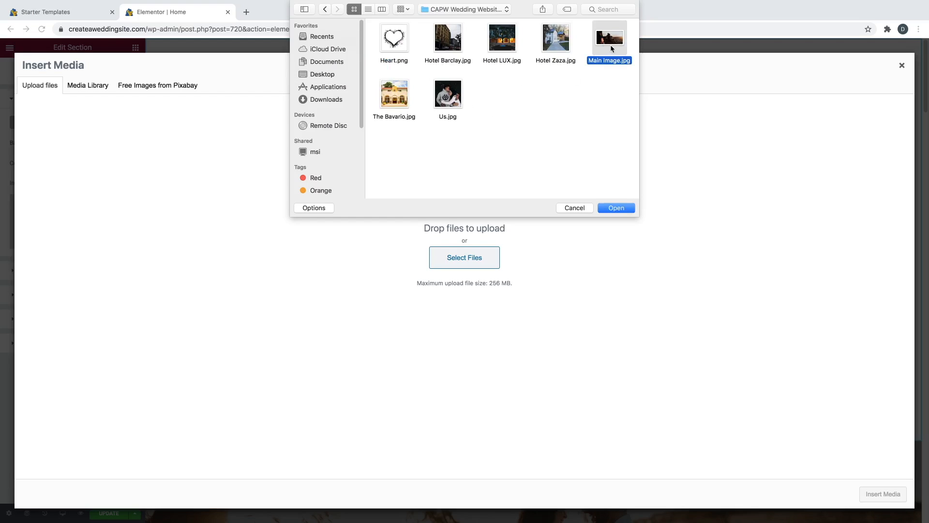
click(613, 209)
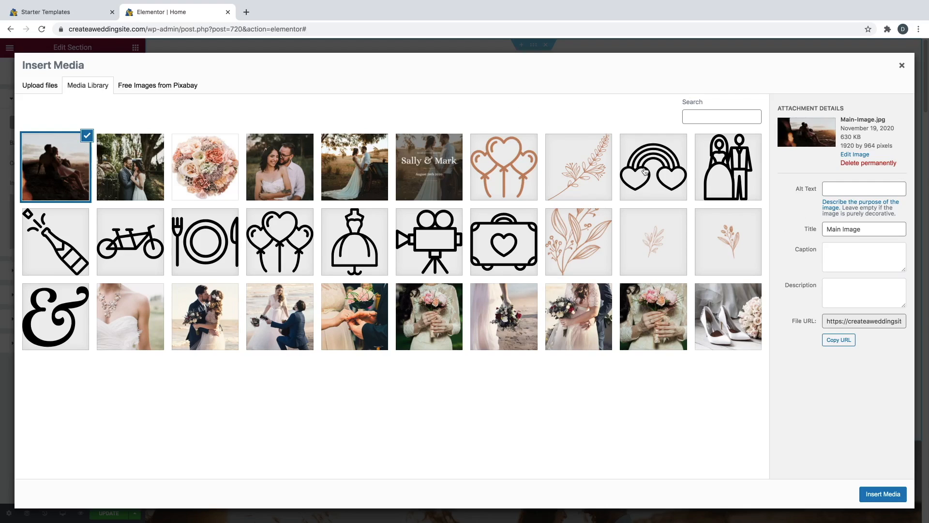
drag(841, 145, 876, 147)
click(851, 139)
click(870, 501)
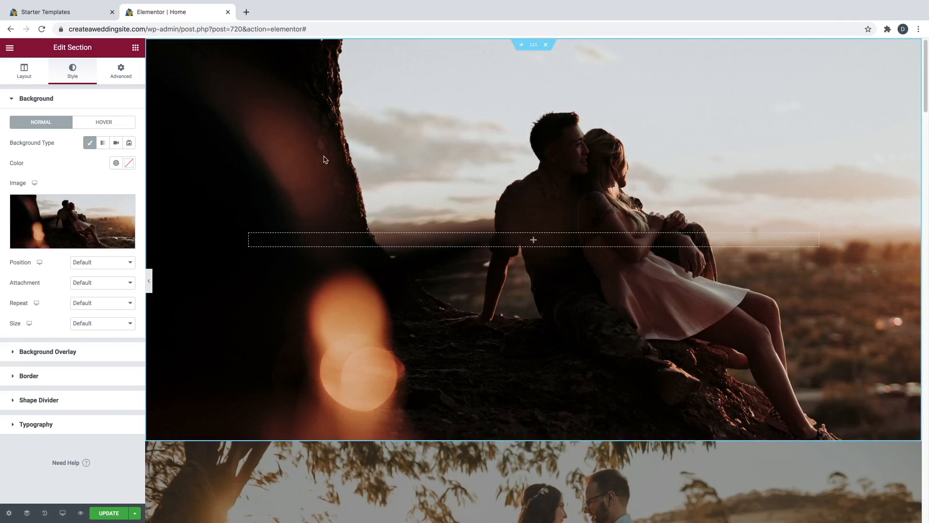
- Set the background image to Center Center position, Cover size and Fixed attachment
click(99, 263)
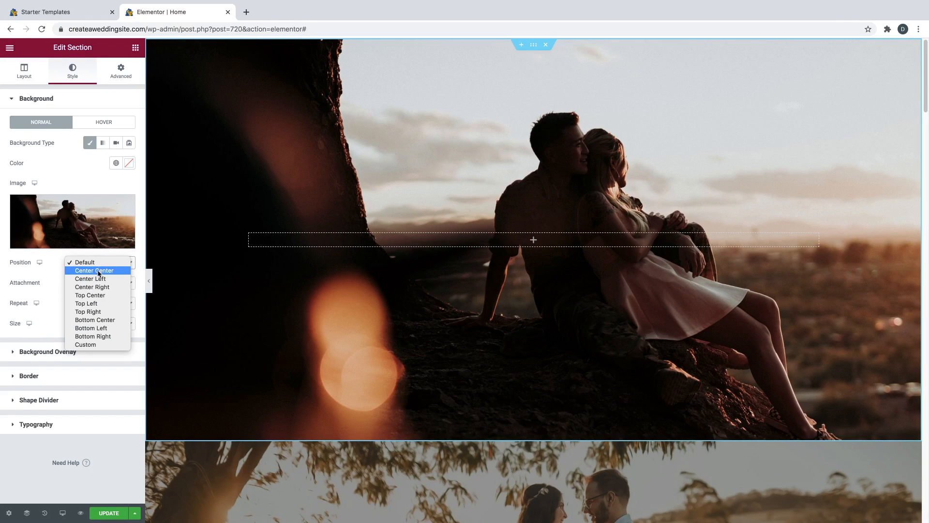
click(96, 270)
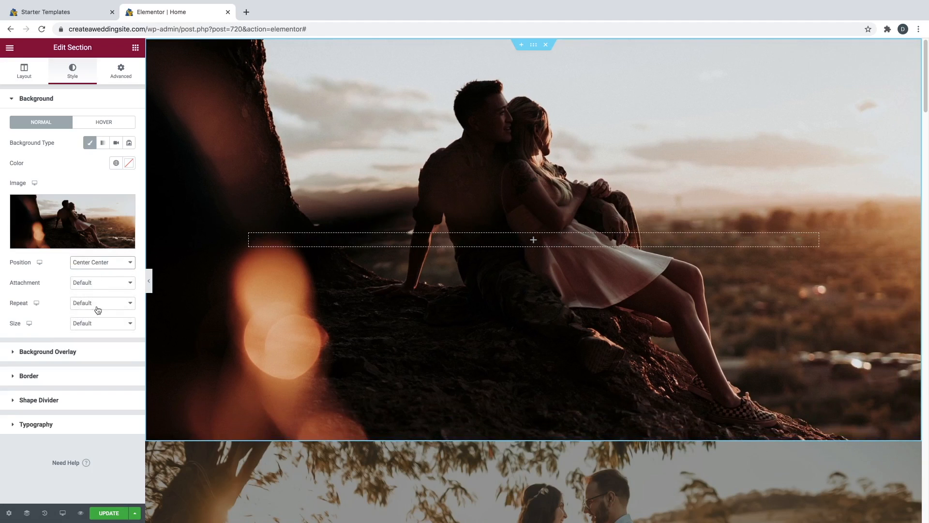
click(93, 328)
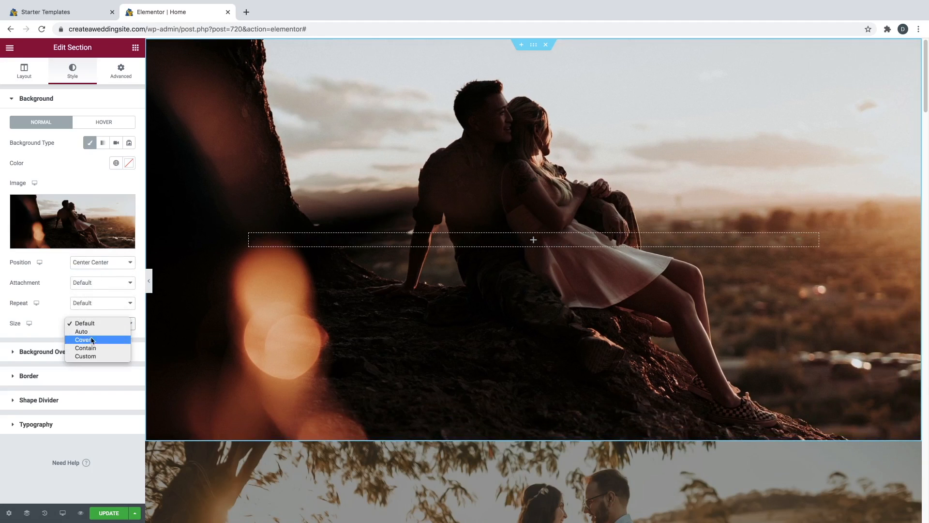
click(91, 340)
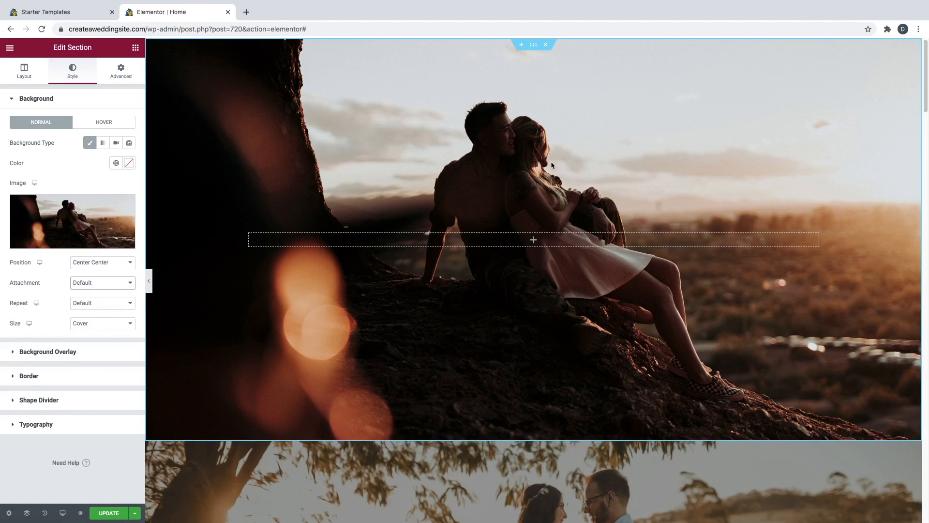
scroll(552, 167, down, 5)
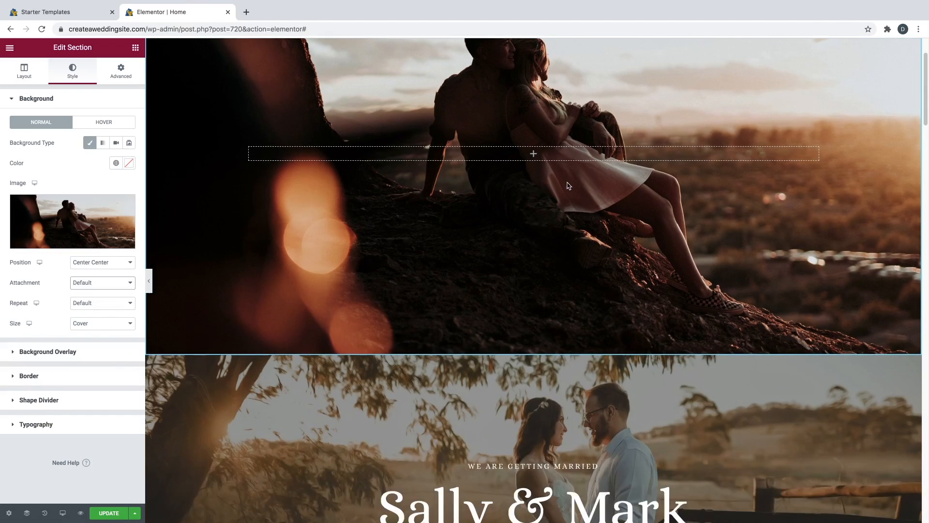
scroll(568, 187, up, 5)
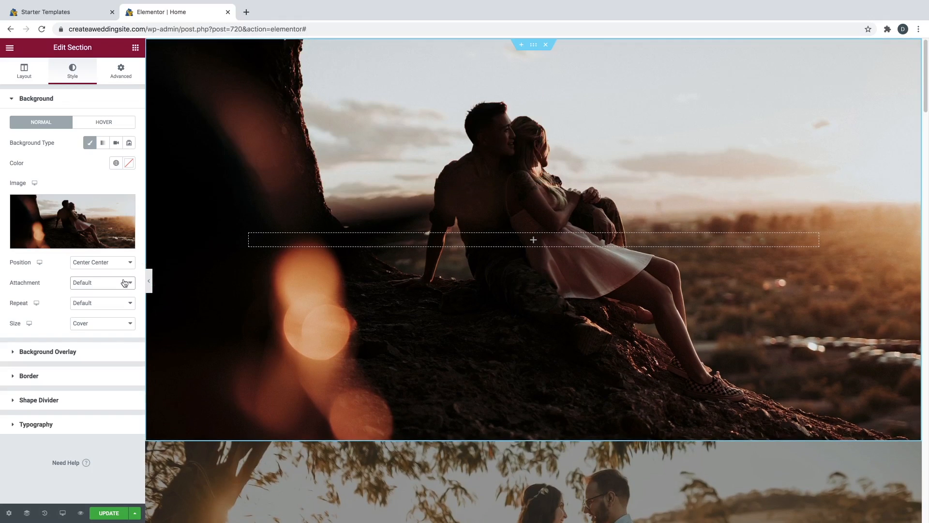
click(93, 283)
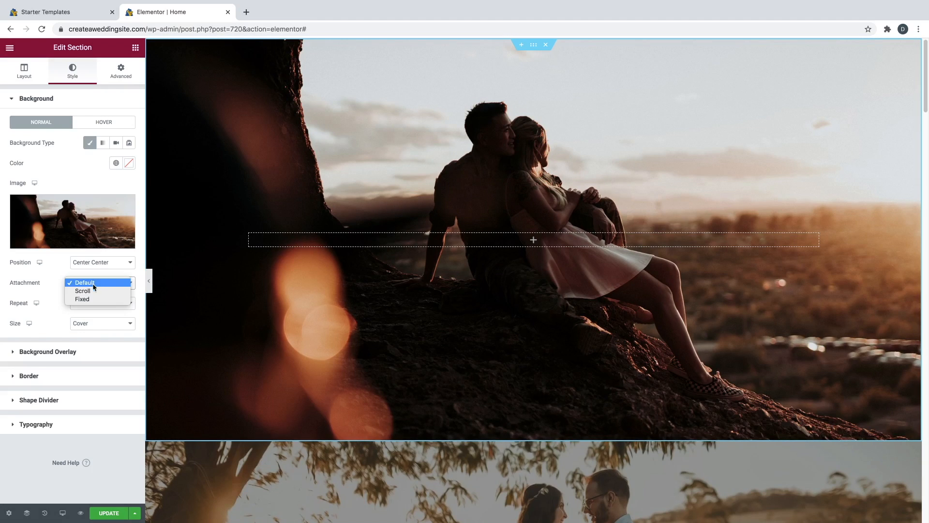
click(88, 299)
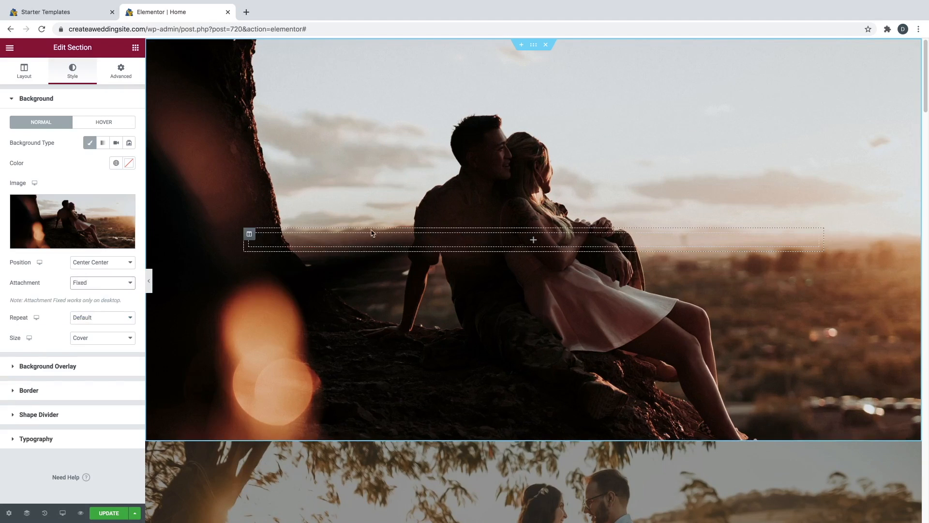
scroll(439, 231, down, 3)
scroll(438, 232, down, 5)
scroll(436, 234, up, 4)
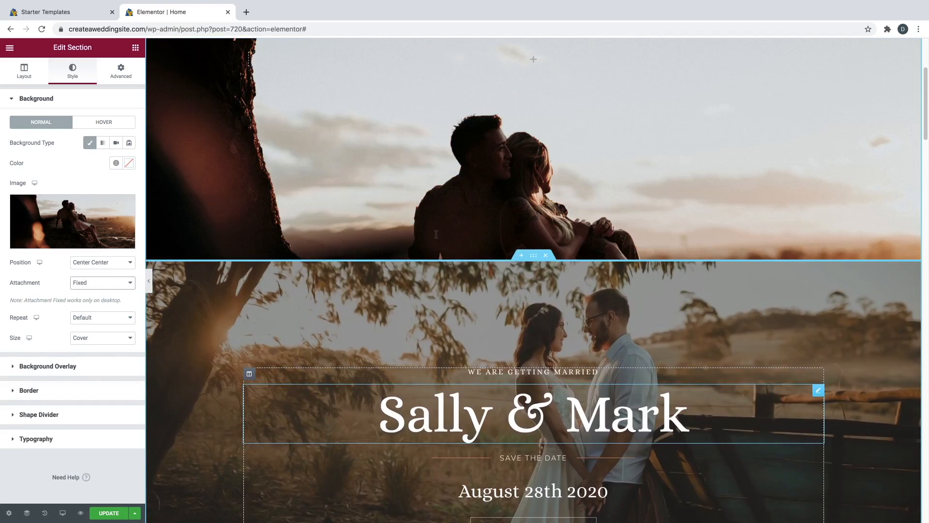
scroll(436, 234, up, 2)
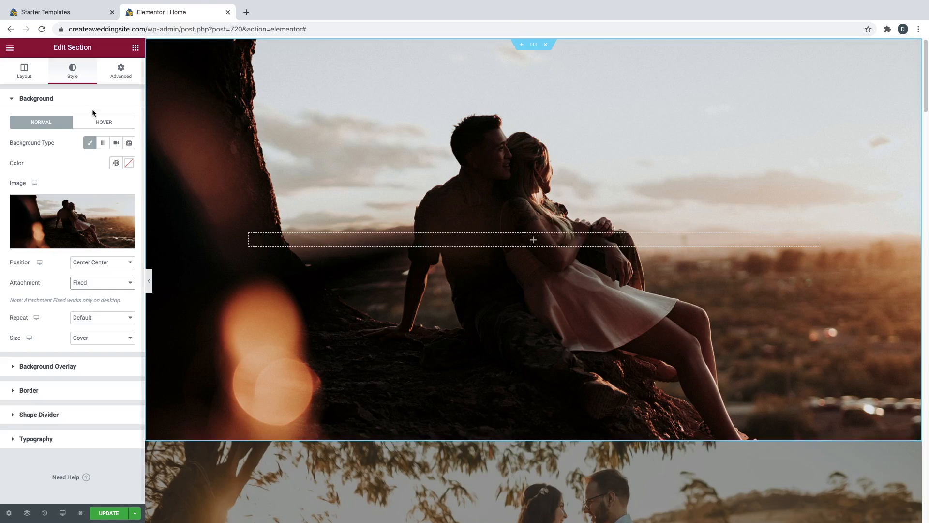
- Switch the section's Background Overlay to a Classic colour
click(44, 105)
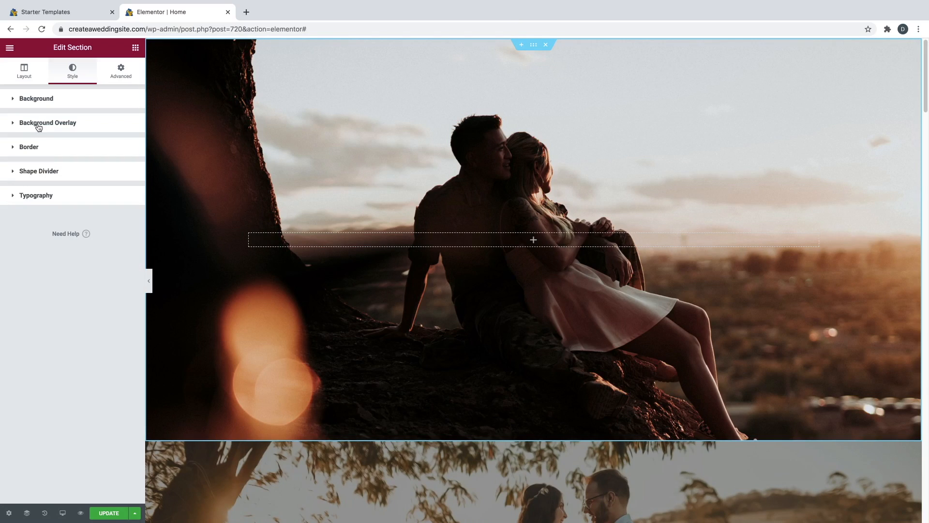
click(39, 127)
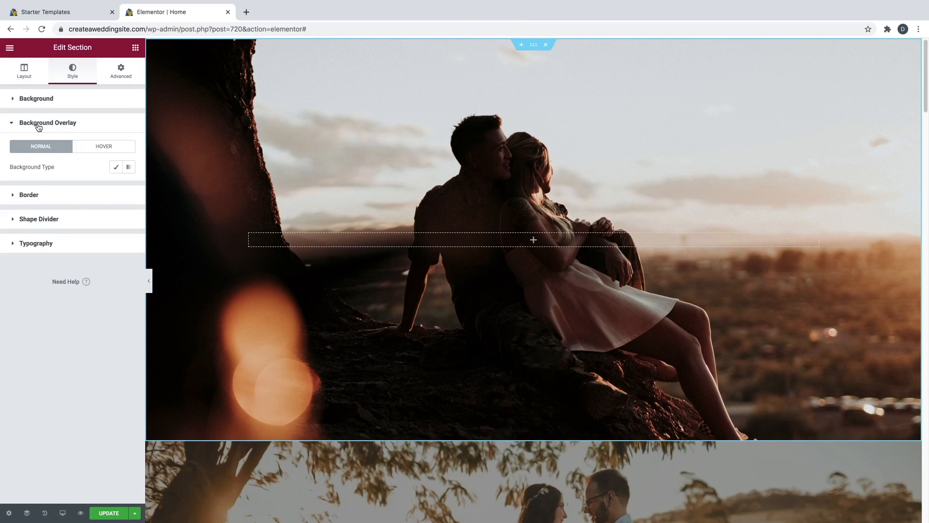
click(116, 169)
click(129, 188)
- Make the overlay colour pure black with 0.25 opacity
click(52, 249)
drag(36, 258, 8, 293)
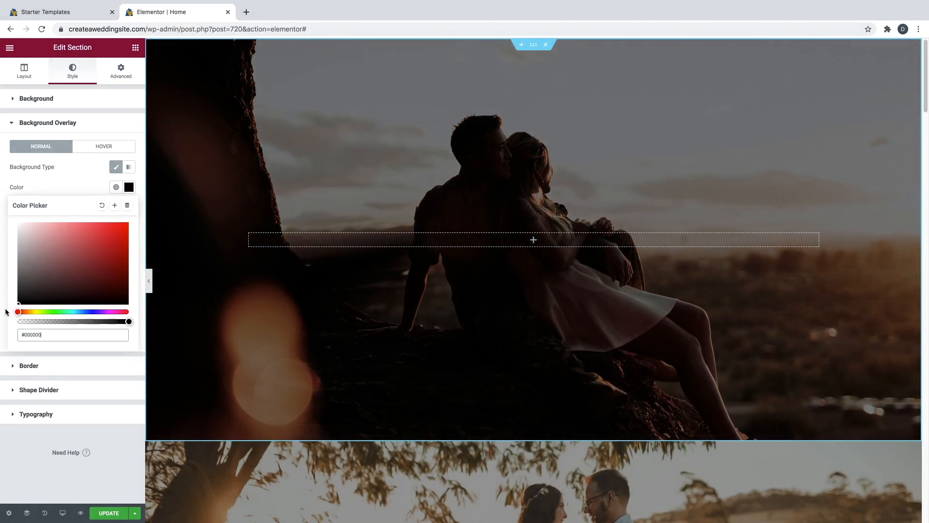
drag(62, 298, 83, 283)
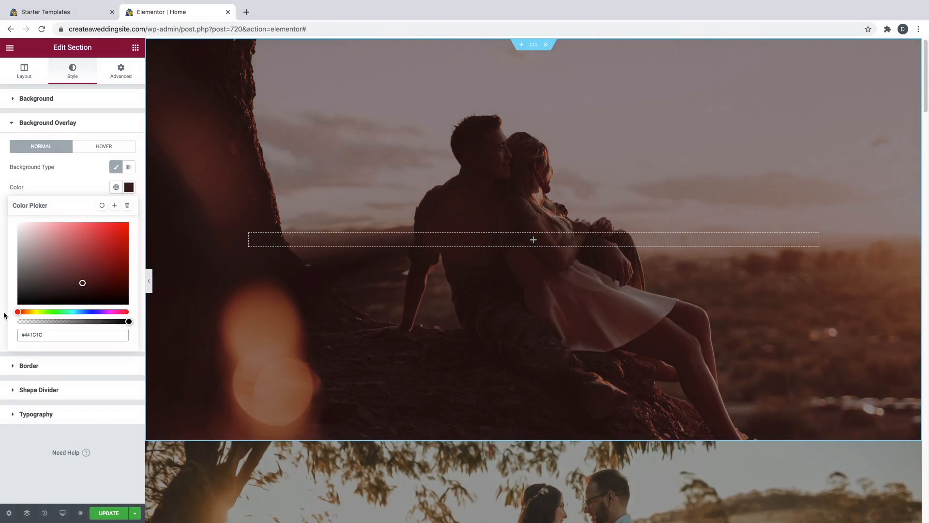
drag(18, 312, 23, 312)
drag(43, 279, 32, 302)
click(76, 190)
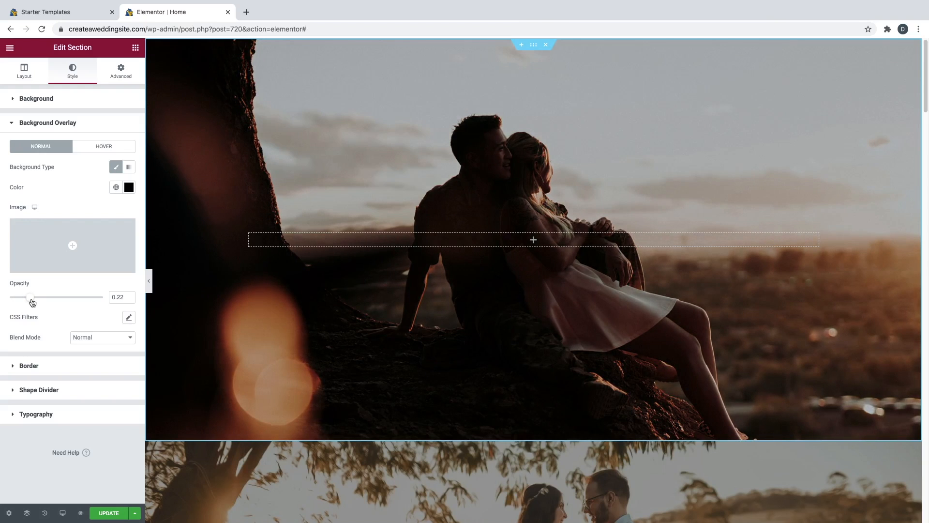
click(128, 295)
click(129, 295)
click(138, 50)
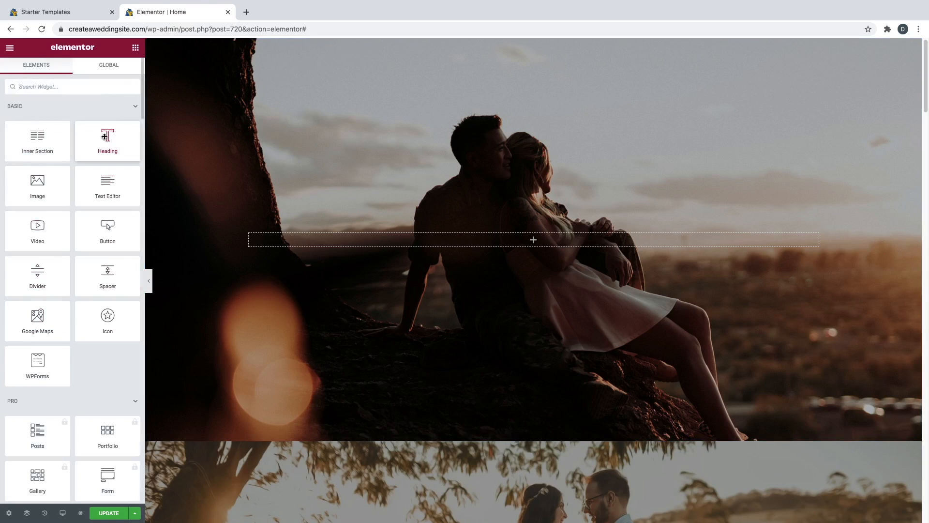
- Drop a Heading widget into the section's column and make its text colour white
drag(106, 140, 526, 237)
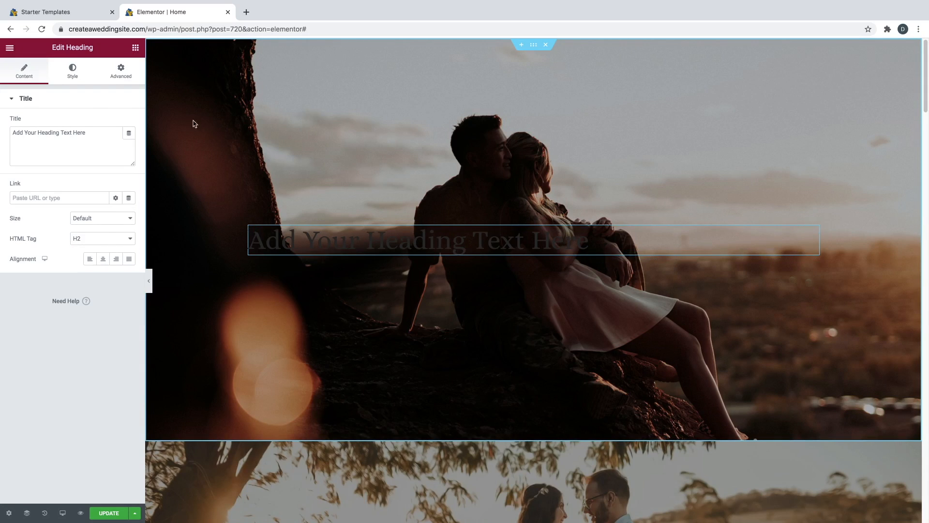
click(74, 71)
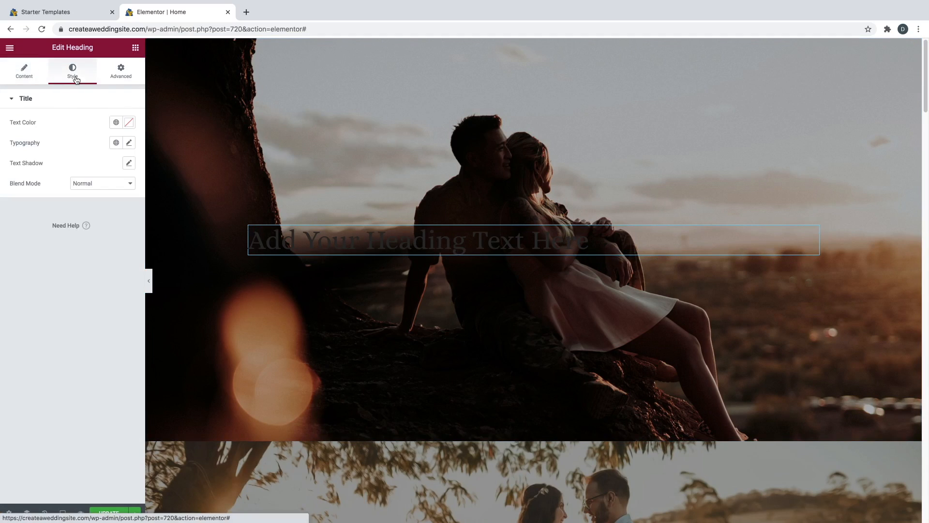
click(128, 124)
drag(44, 162, 17, 159)
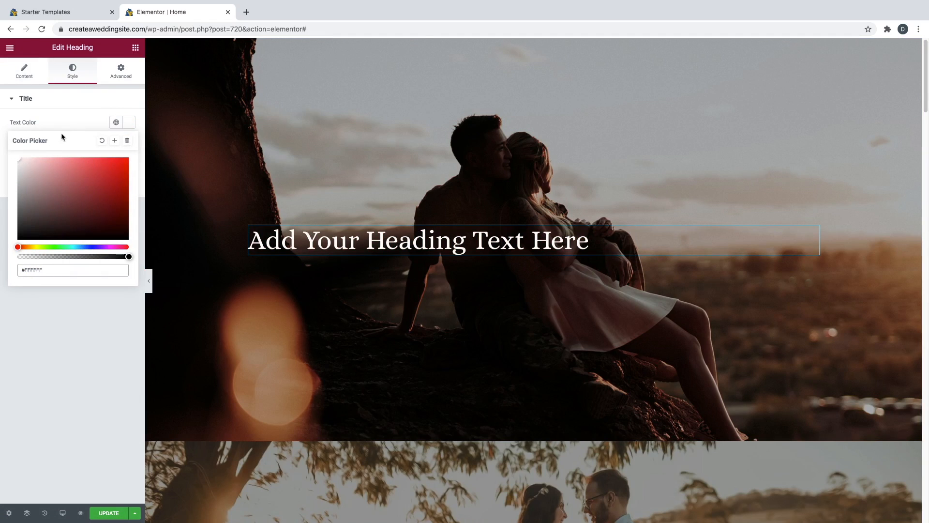
click(71, 122)
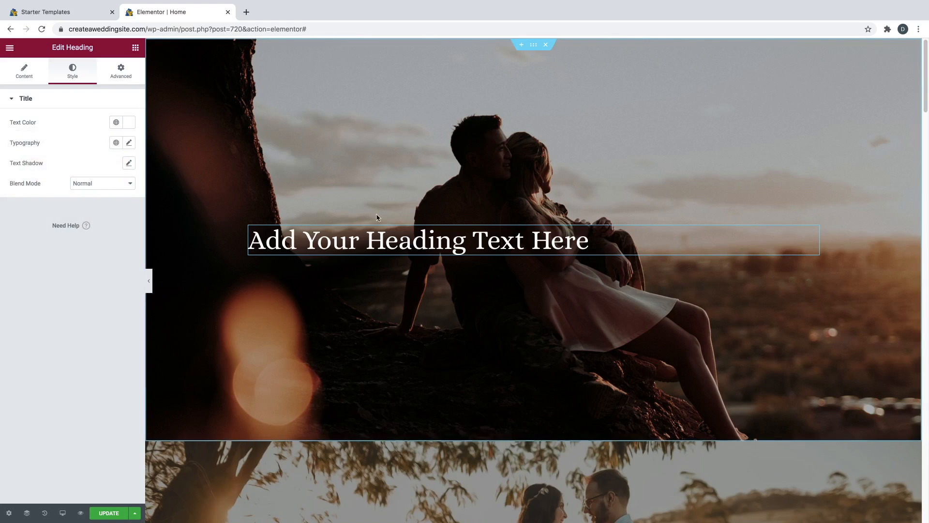
- Change the heading title to 'Blake & Lauren' and centre-align it
triple_click(419, 249)
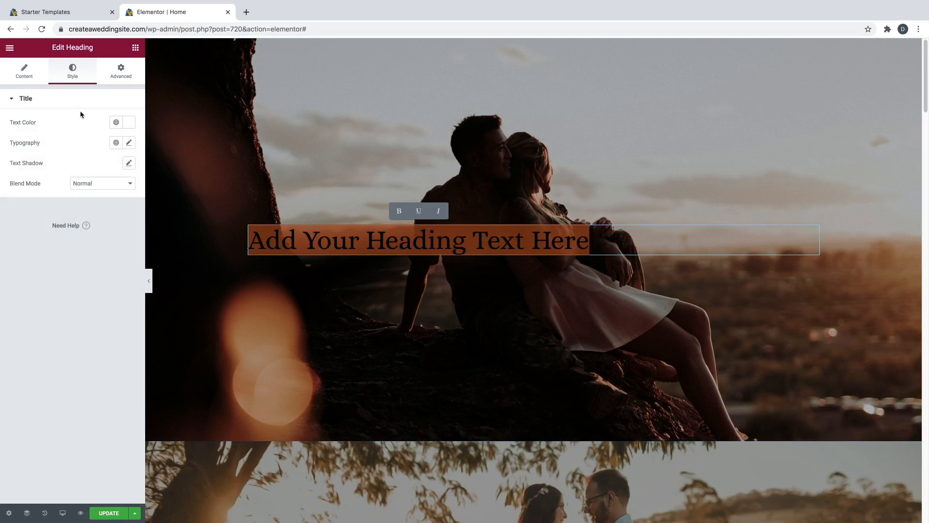
click(27, 76)
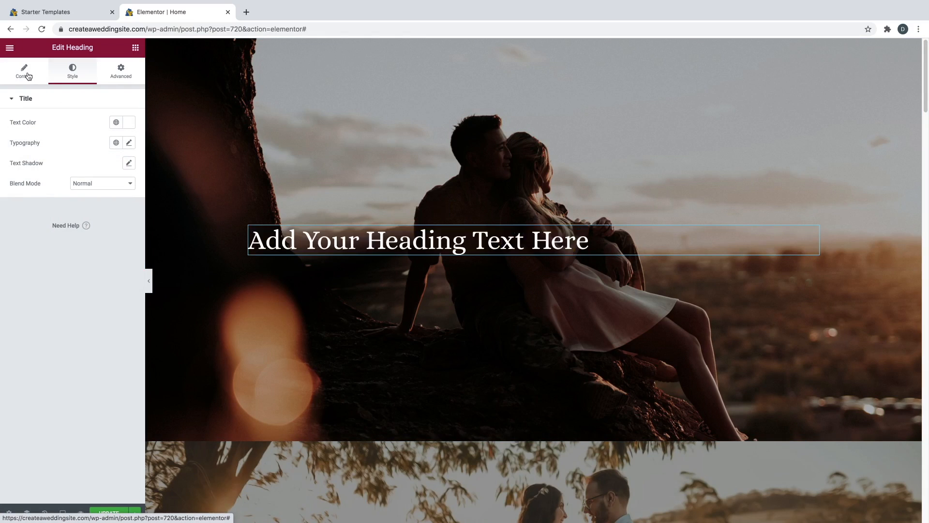
triple_click(43, 132)
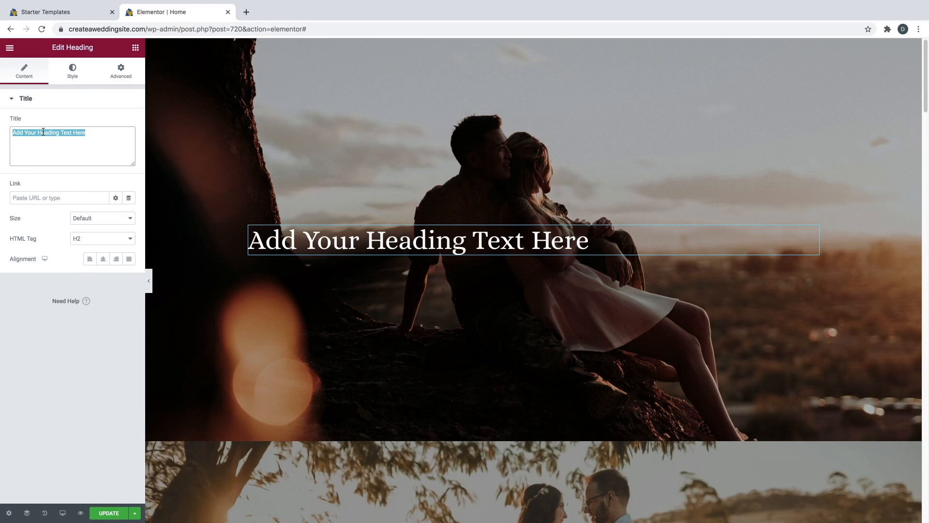
text(Blake & Lauren)
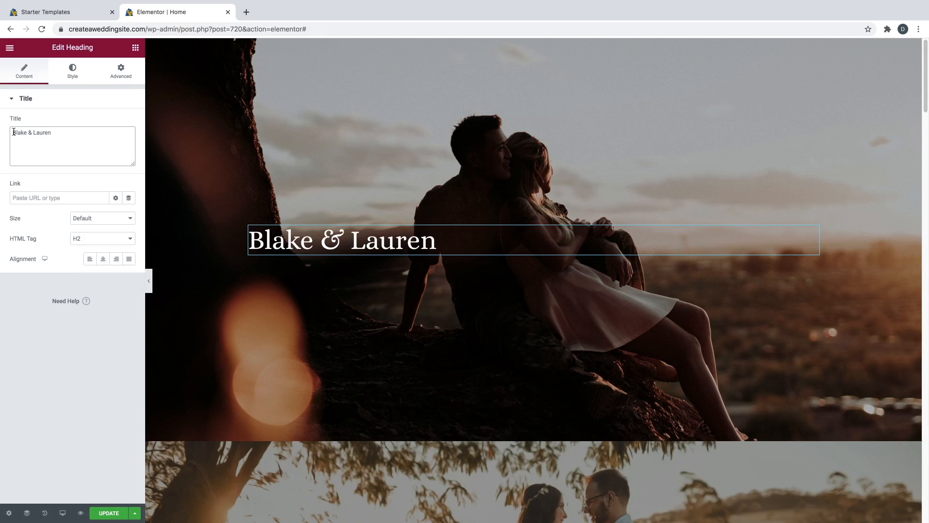
click(105, 260)
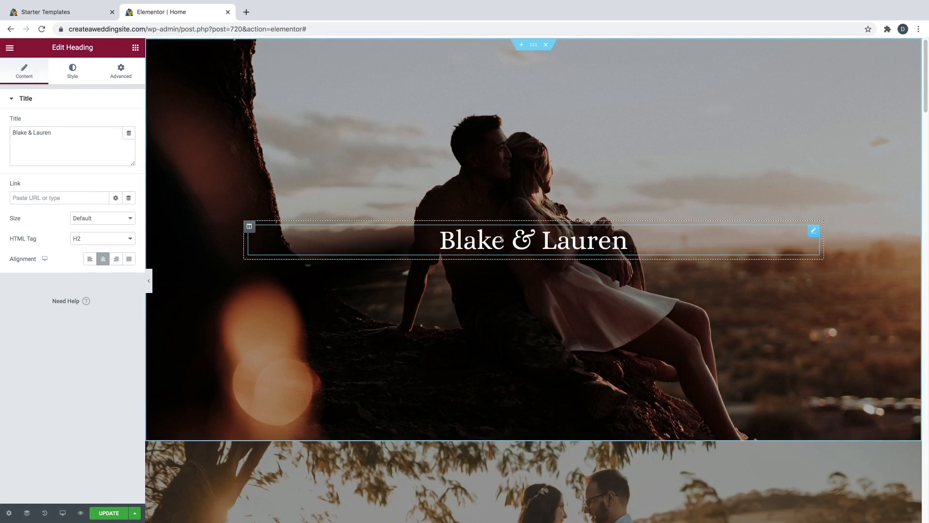
click(74, 72)
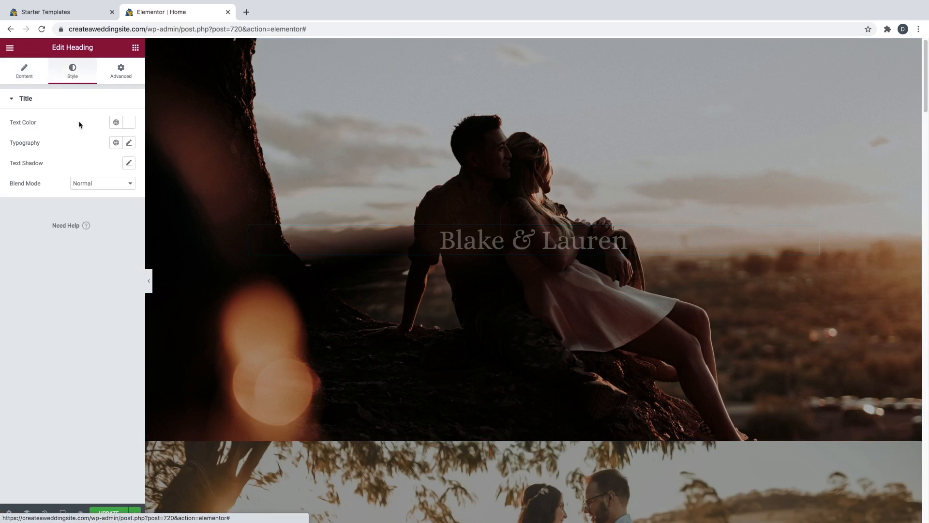
- Keep the Default font family and set the heading's typography size to 77 px
click(129, 144)
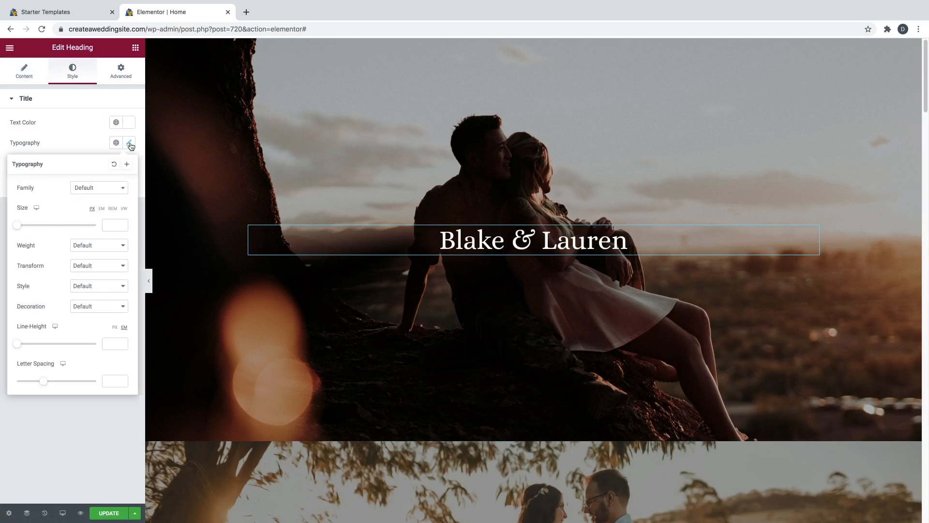
click(98, 192)
scroll(97, 250, down, 6)
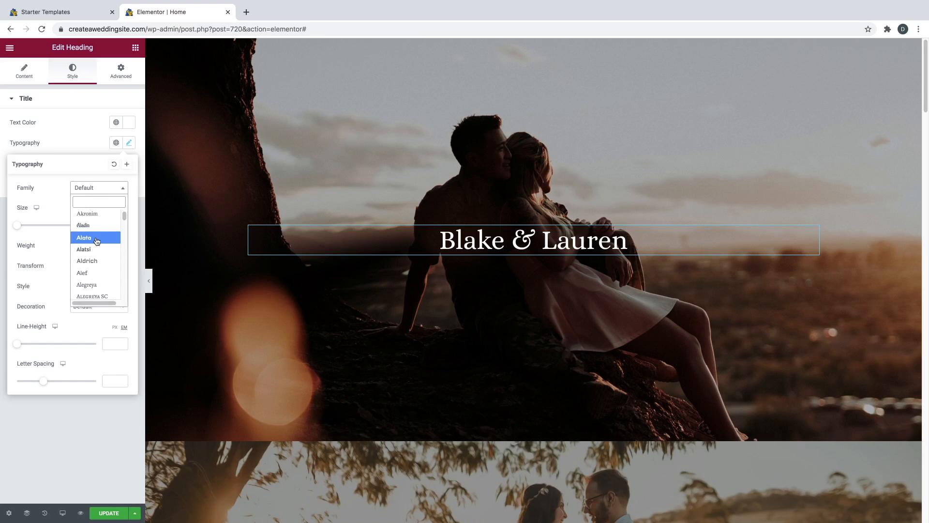
click(42, 185)
drag(17, 226, 47, 228)
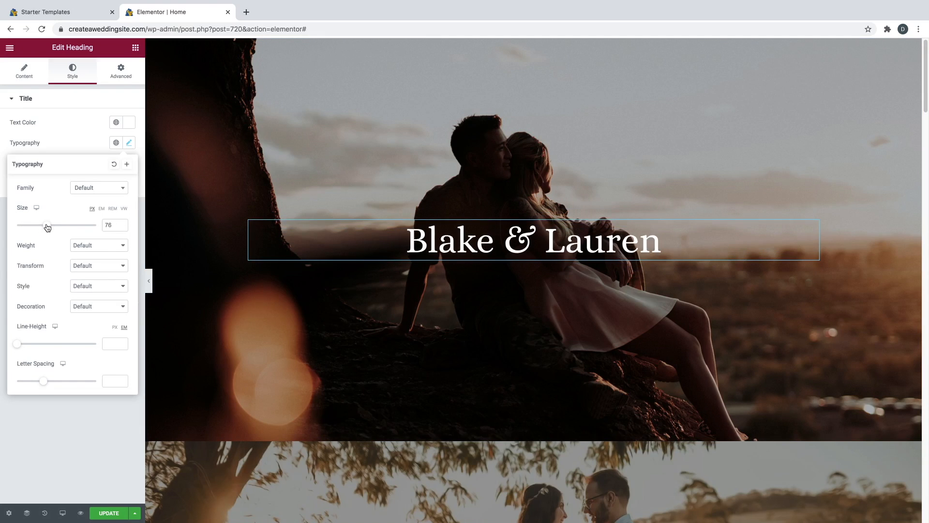
key(super+z)
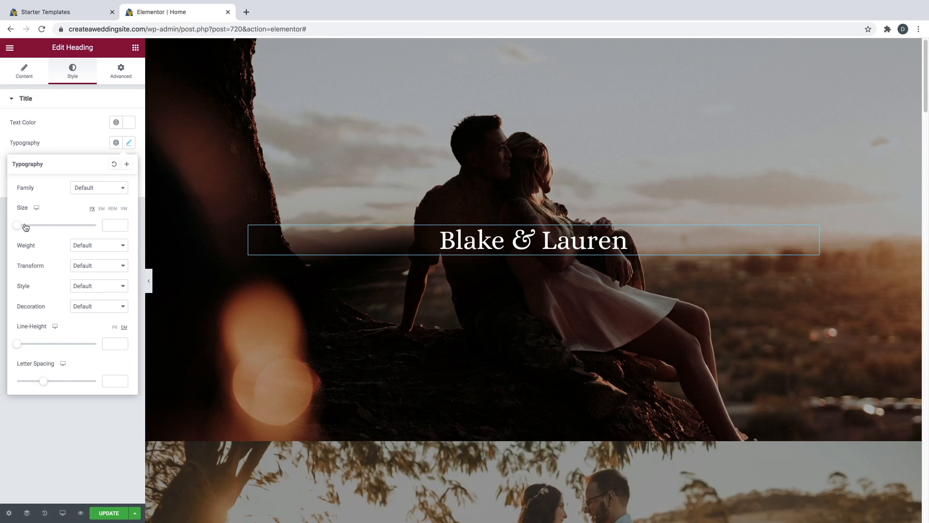
drag(17, 227, 47, 227)
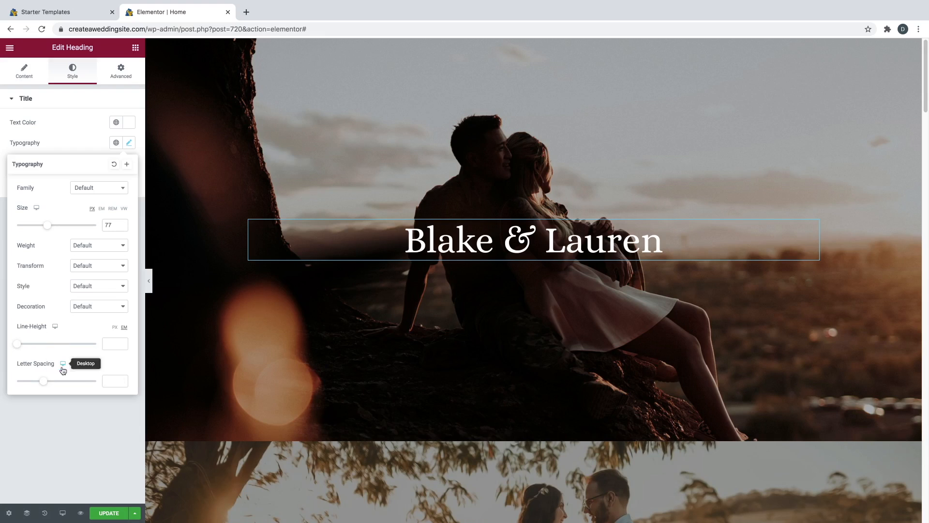
click(81, 139)
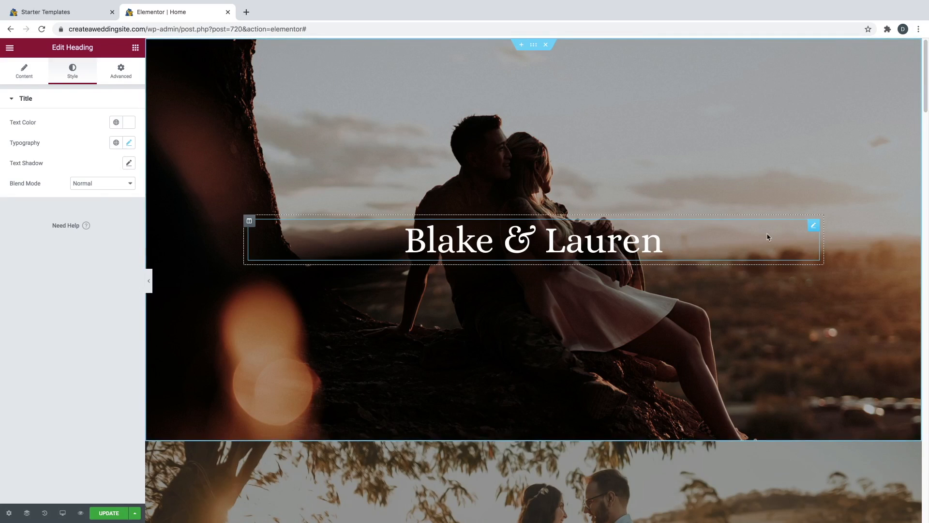
right_click(814, 230)
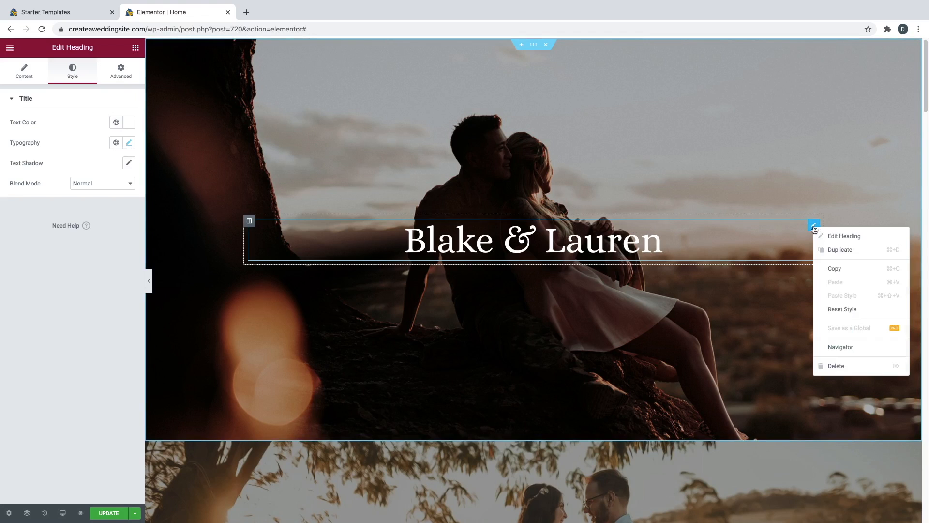
- Duplicate the Blake & Lauren heading and shrink the top copy's typography size
click(829, 251)
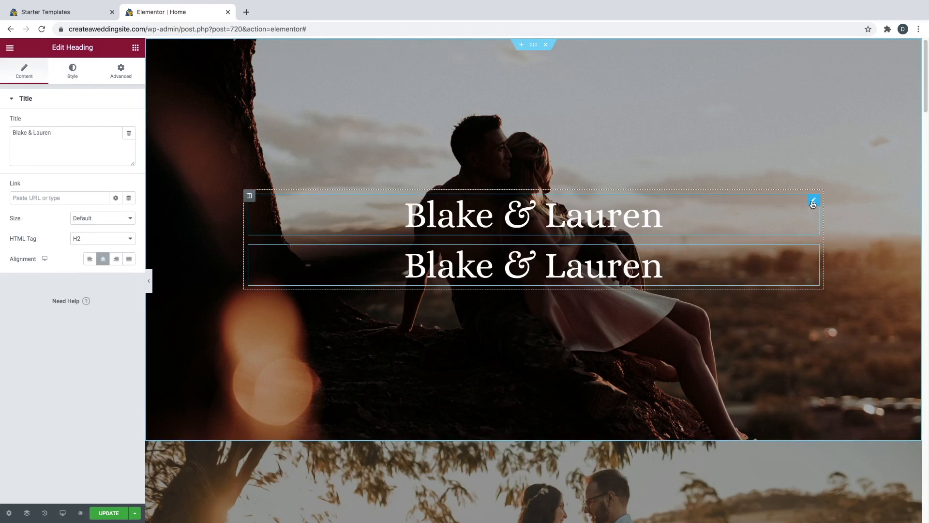
click(813, 203)
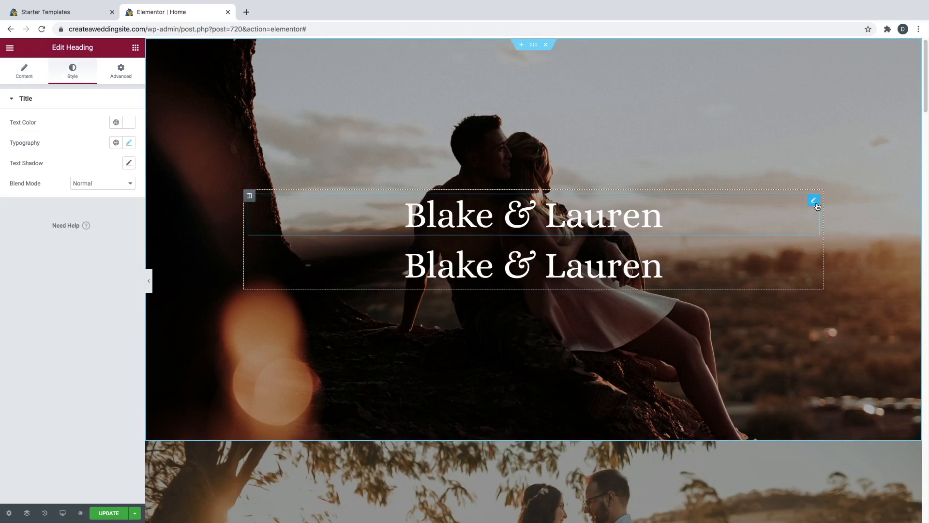
click(130, 143)
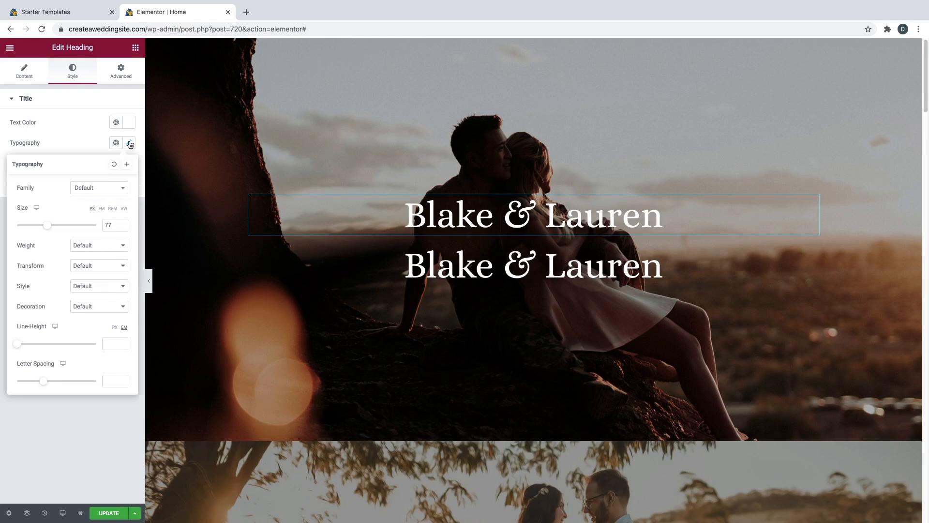
drag(49, 227, 28, 229)
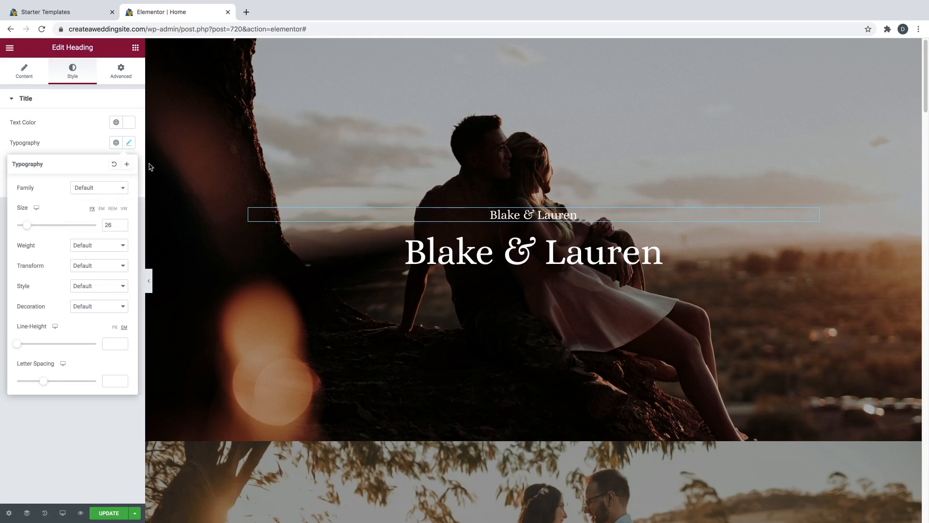
- Retype the small top heading as 'WE ARE GETTING MARRIED' and reduce it to 19 px
click(527, 215)
triple_click(528, 215)
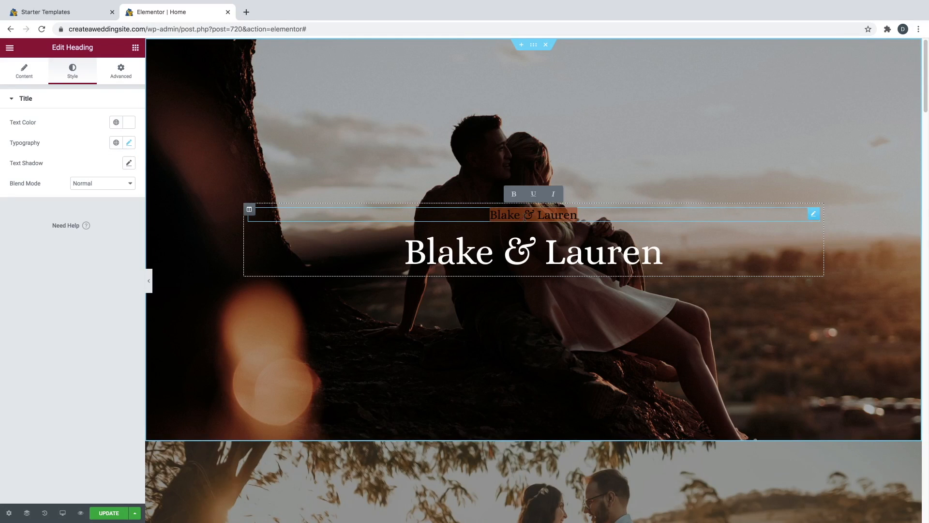
text(WE ARE GETTING MARRIED)
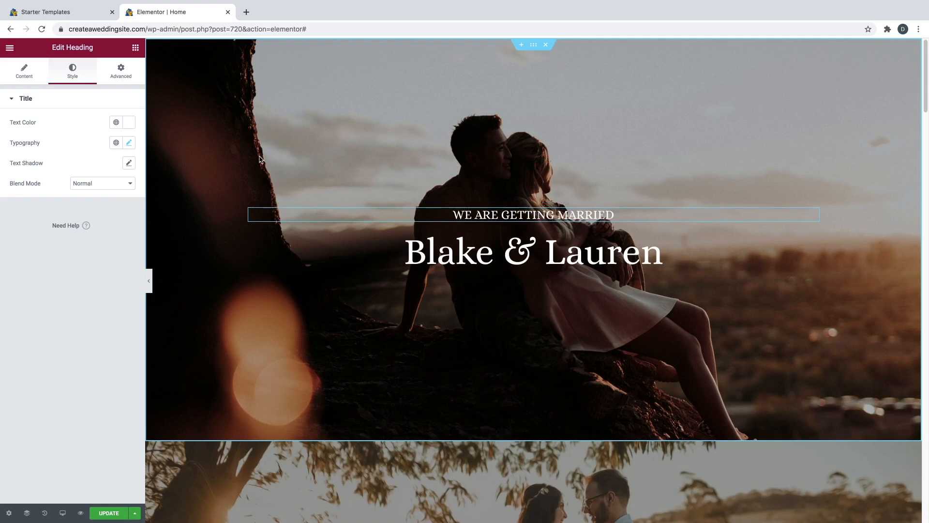
click(128, 144)
drag(31, 226, 25, 230)
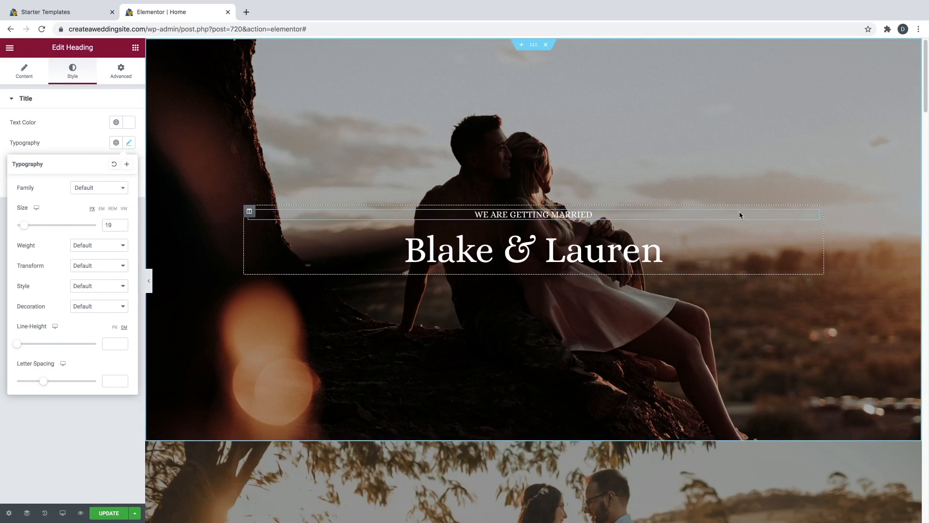
- Duplicate the tagline, move the copy below Blake & Lauren, and retitle it 'June 18th 2021'
right_click(814, 219)
click(823, 236)
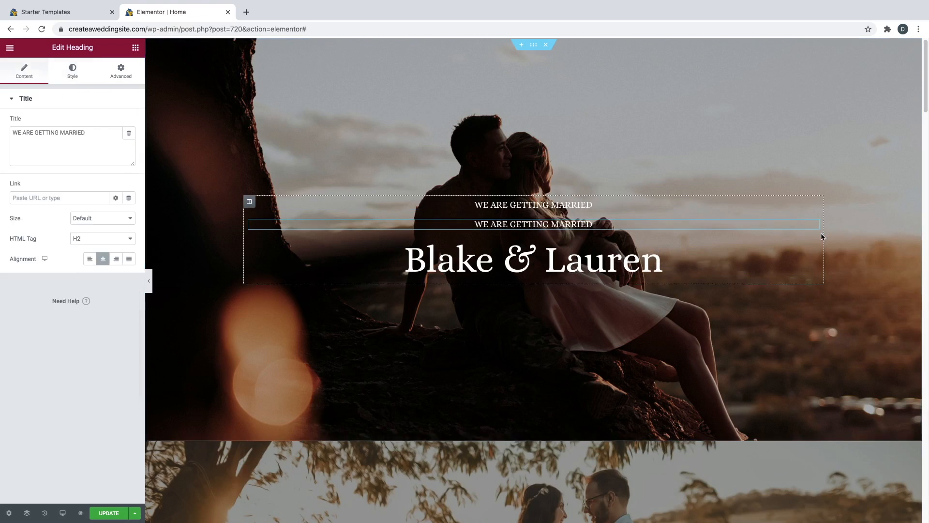
drag(814, 226, 555, 264)
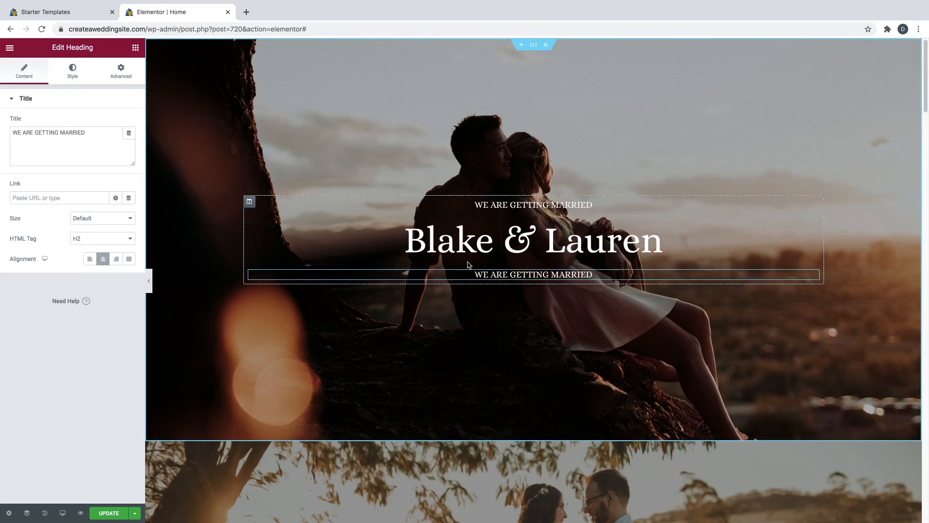
triple_click(38, 134)
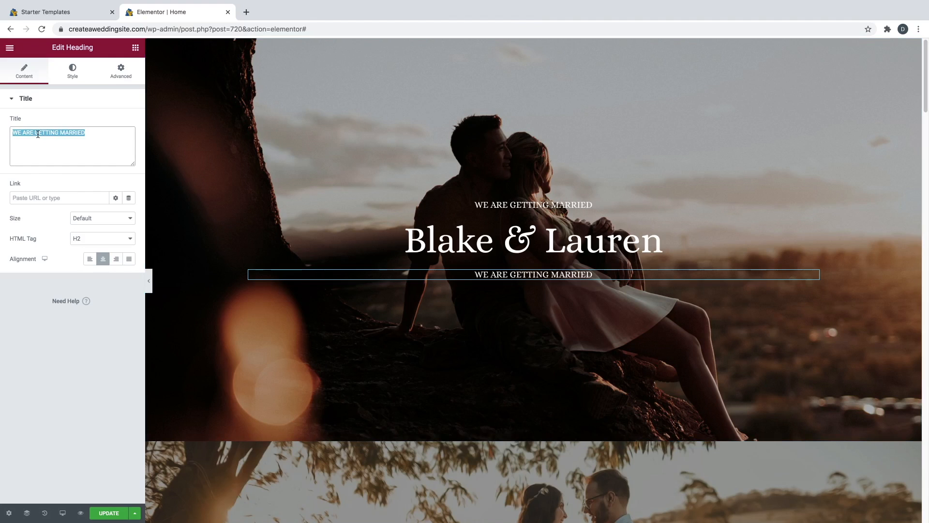
text(June 18)
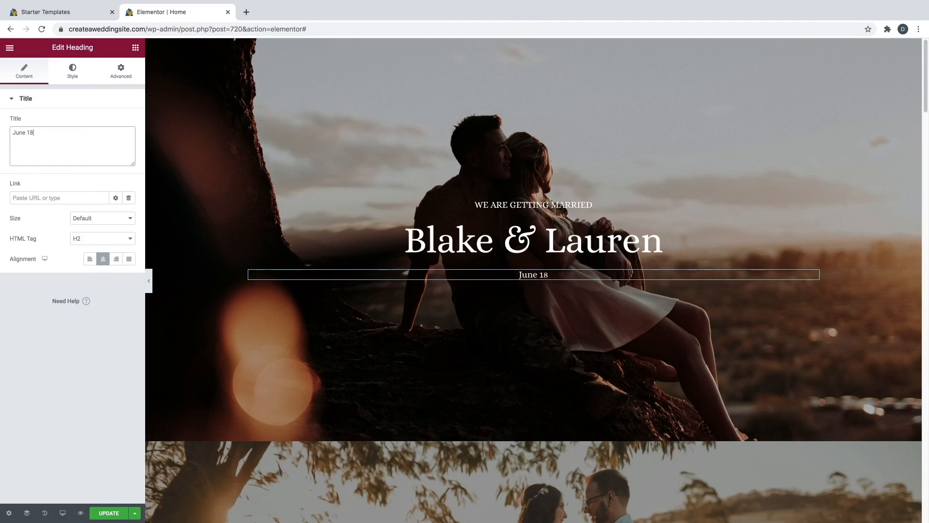
text(th 2021)
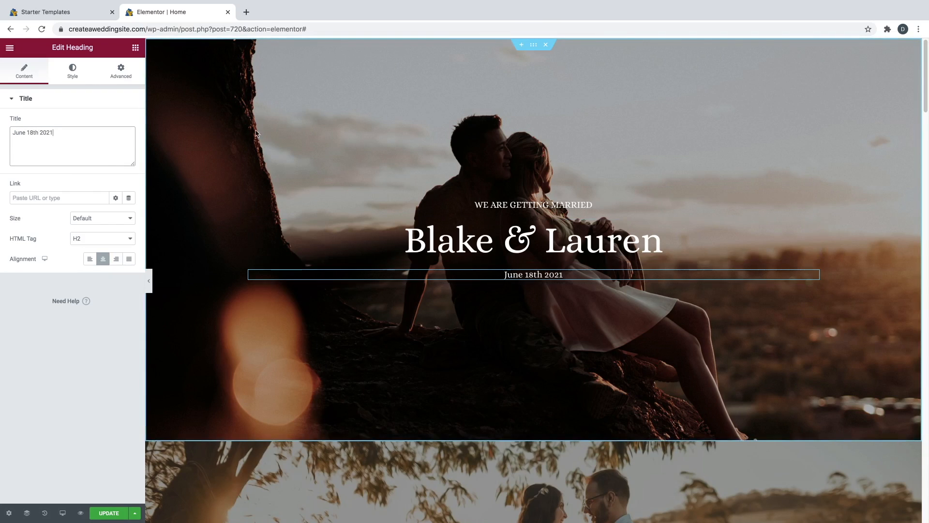
- Add a Button widget under the date, centre it, and label it 'See Our registry'
click(136, 49)
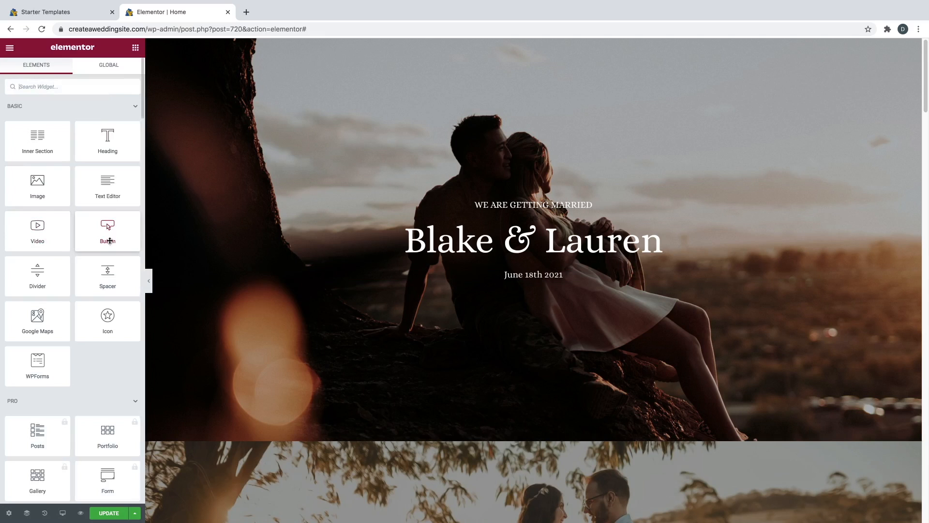
drag(107, 232, 531, 283)
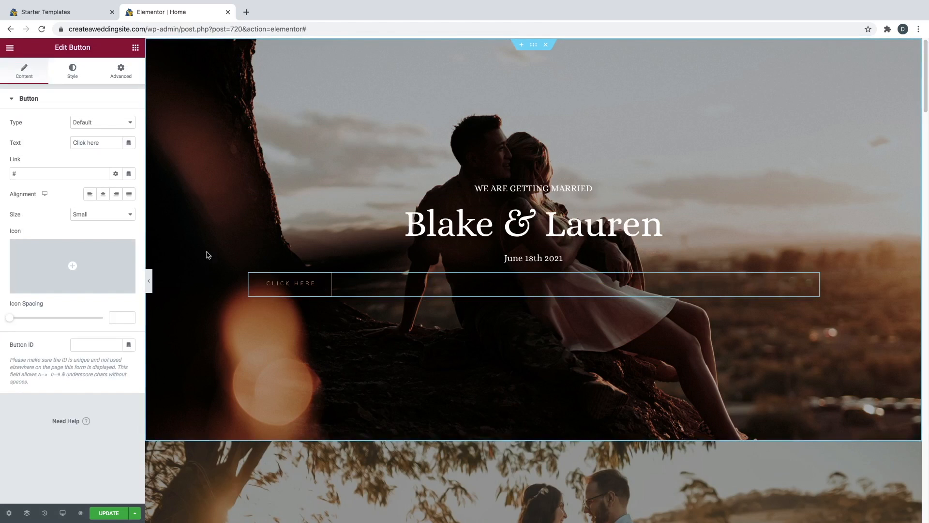
click(104, 195)
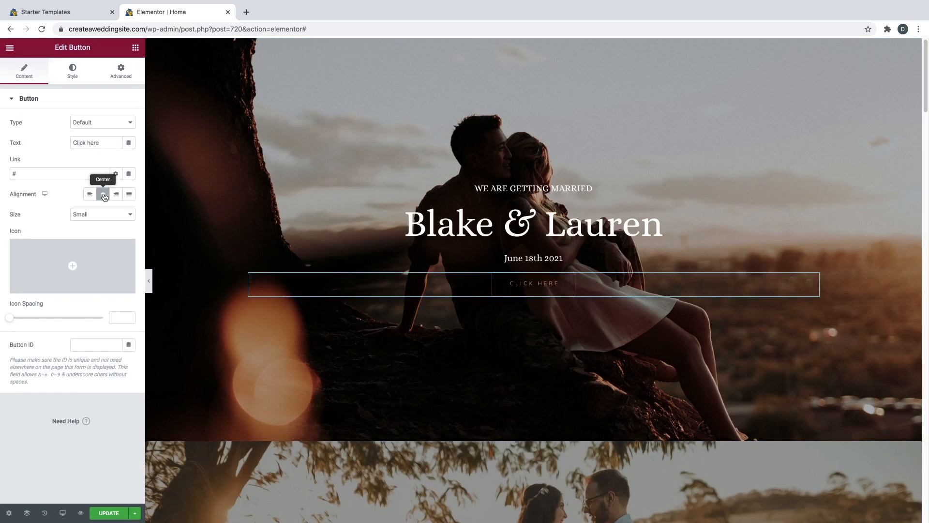
triple_click(97, 143)
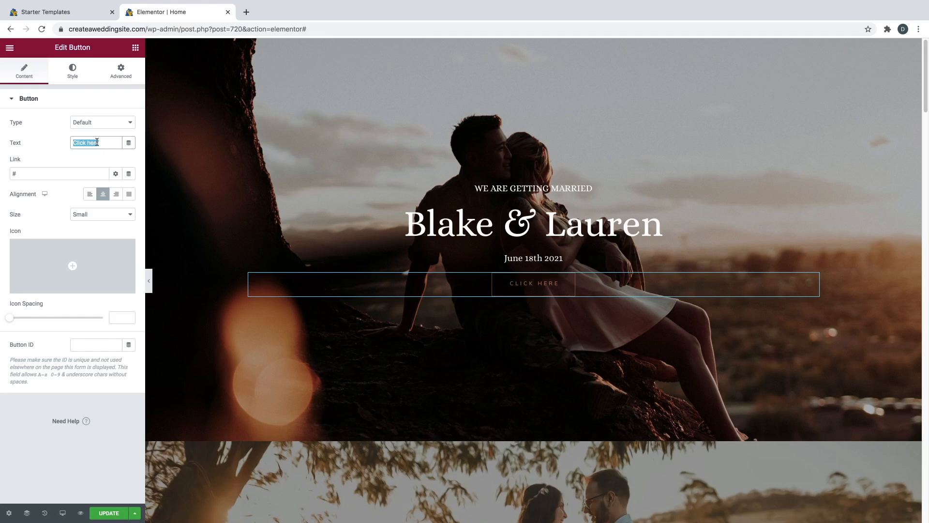
text(See Our registry)
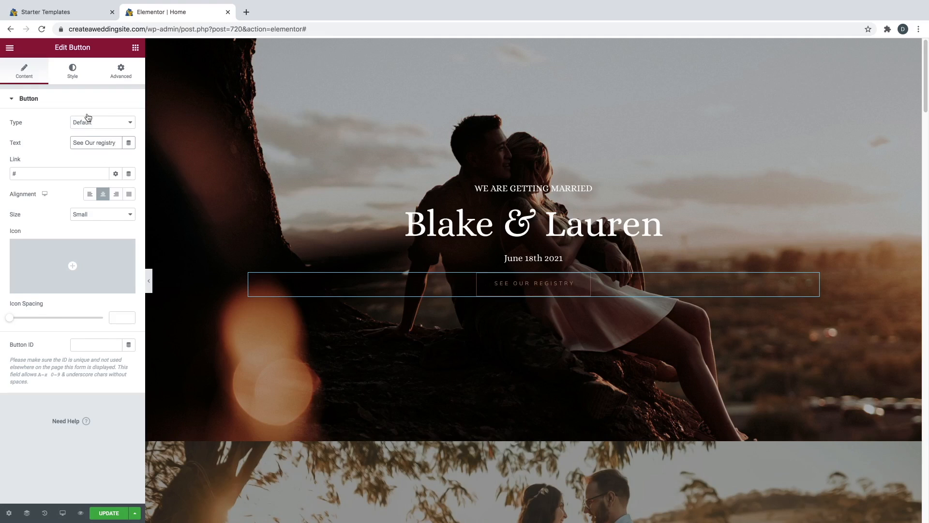
click(75, 76)
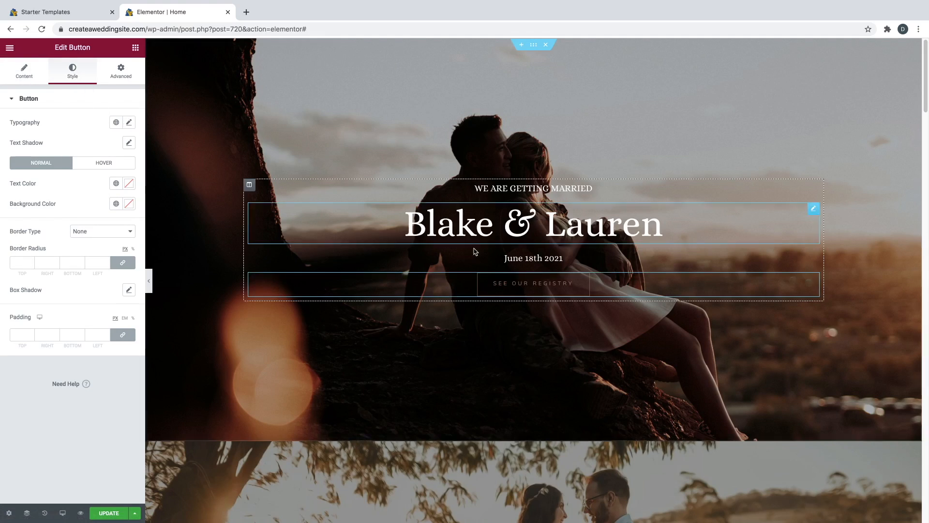
- Set the registry button's text colour to white #FFFFFF
click(128, 182)
drag(88, 225, 16, 216)
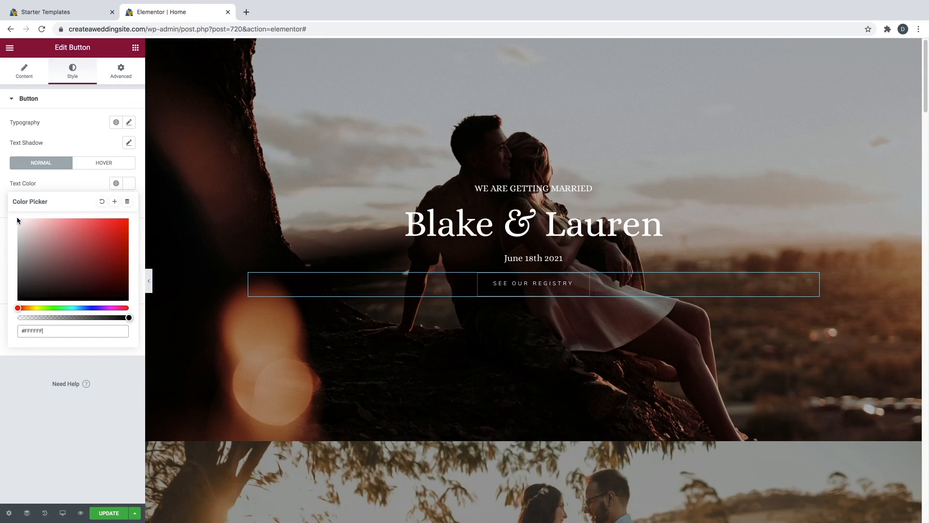
click(71, 182)
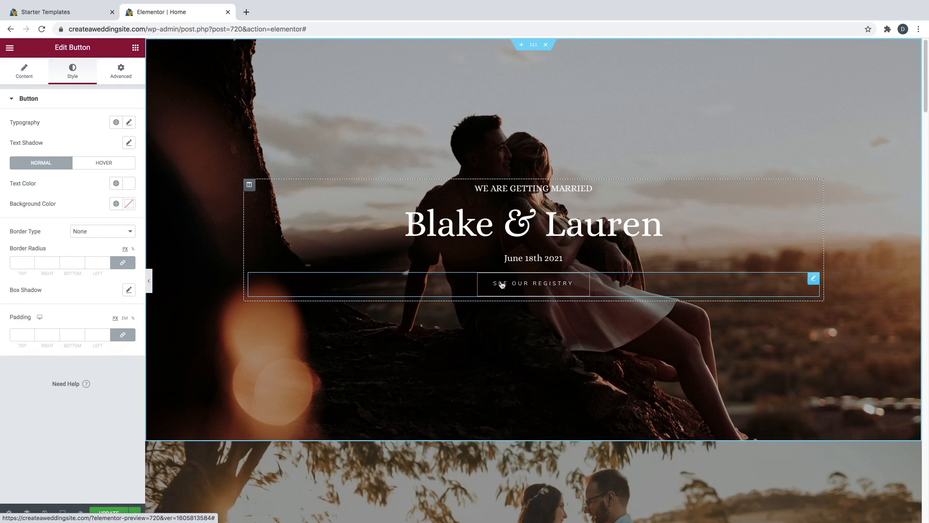
- Try a background colour, then undo it with Ctrl+Z to leave no fill
click(129, 204)
mouse_move(70, 272)
mouse_down()
mouse_move(92, 274)
mouse_move(119, 258)
mouse_move(119, 306)
mouse_move(98, 305)
mouse_move(81, 328)
mouse_move(94, 264)
mouse_move(111, 250)
mouse_up()
click(85, 197)
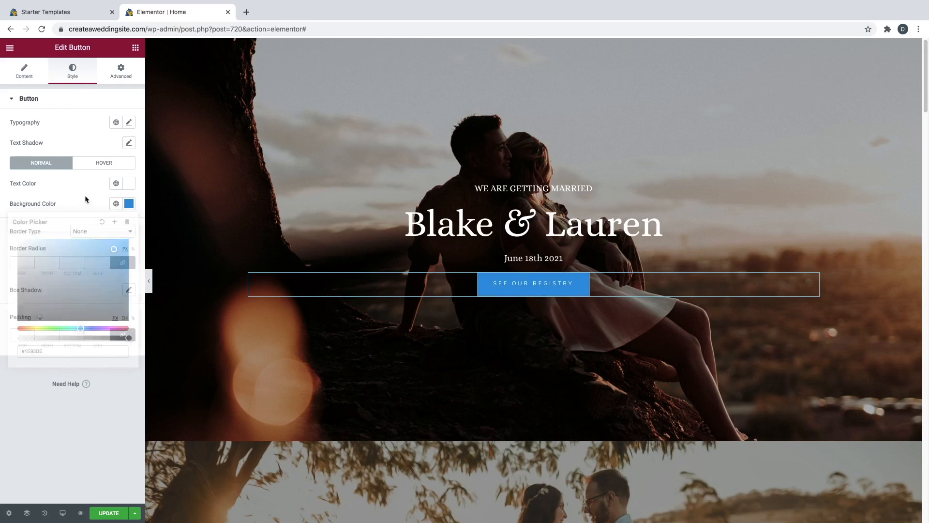
key(ctrl+z)
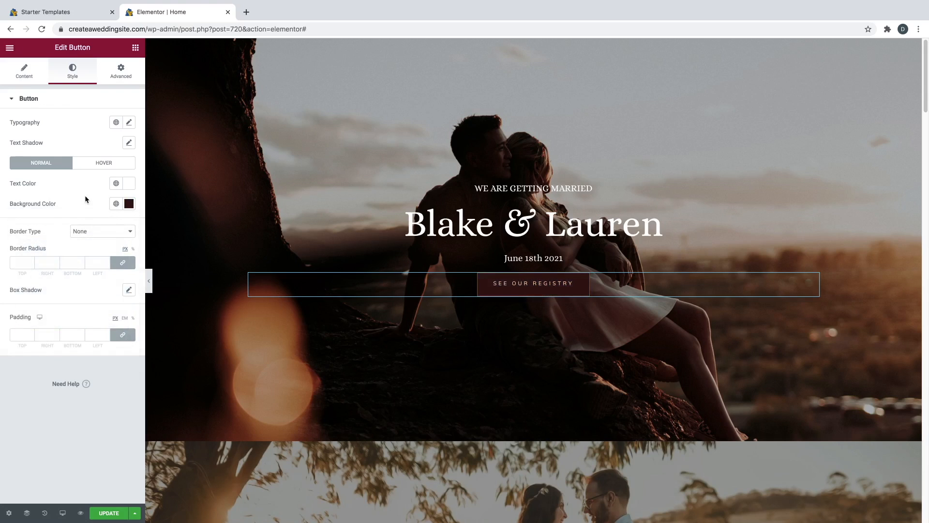
key(ctrl+z)
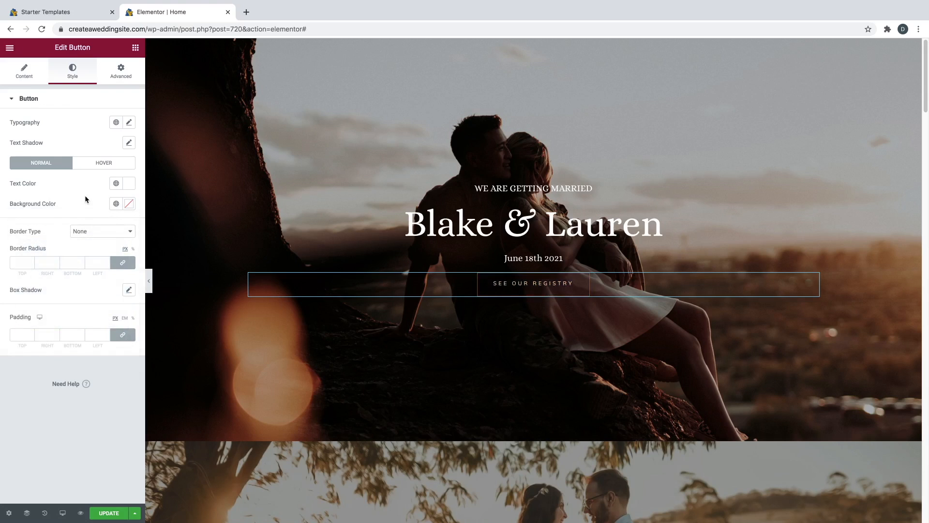
click(98, 165)
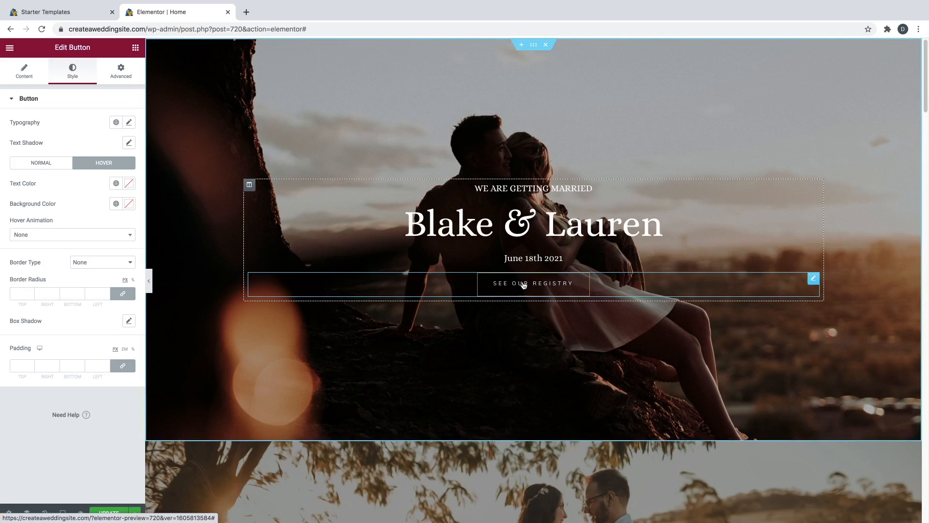
- Set the button's Hover Animation to Grow and hover background to #F6F6F6
click(50, 235)
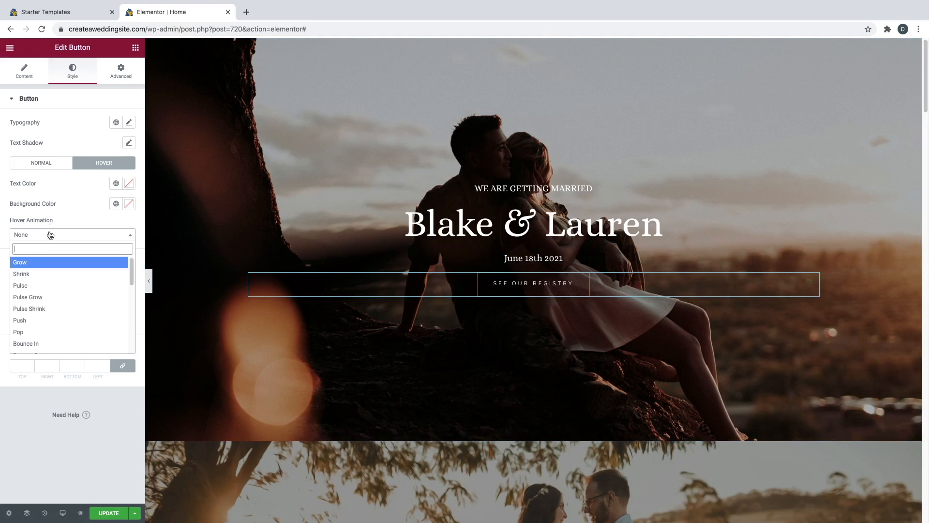
click(35, 267)
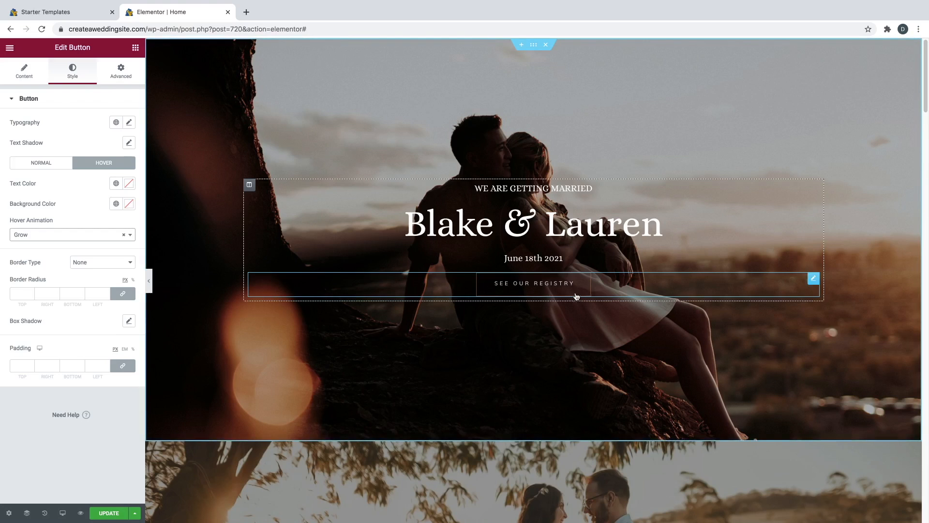
click(129, 204)
drag(79, 251, 15, 240)
click(80, 194)
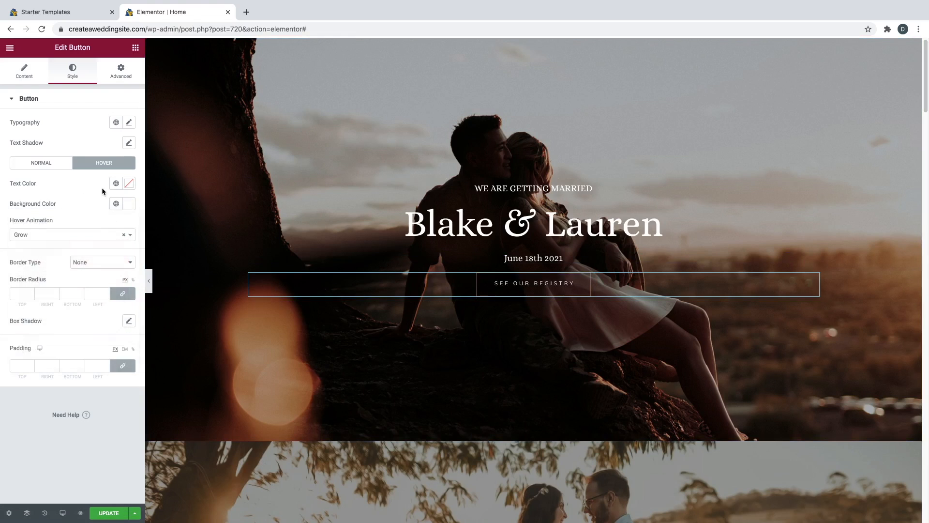
- Set the button's hover text colour to black #000000
click(128, 187)
mouse_move(80, 233)
mouse_down()
mouse_move(49, 274)
mouse_move(44, 308)
mouse_up()
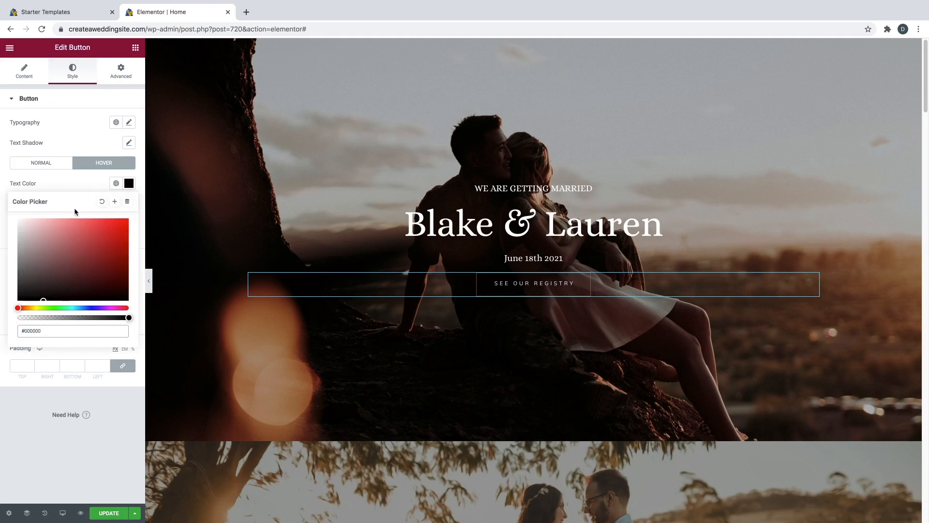
click(74, 180)
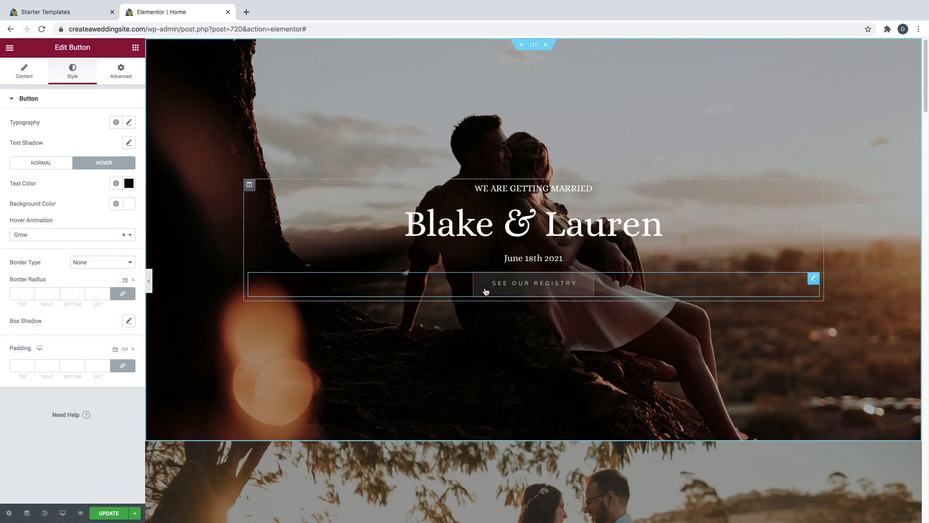
click(451, 290)
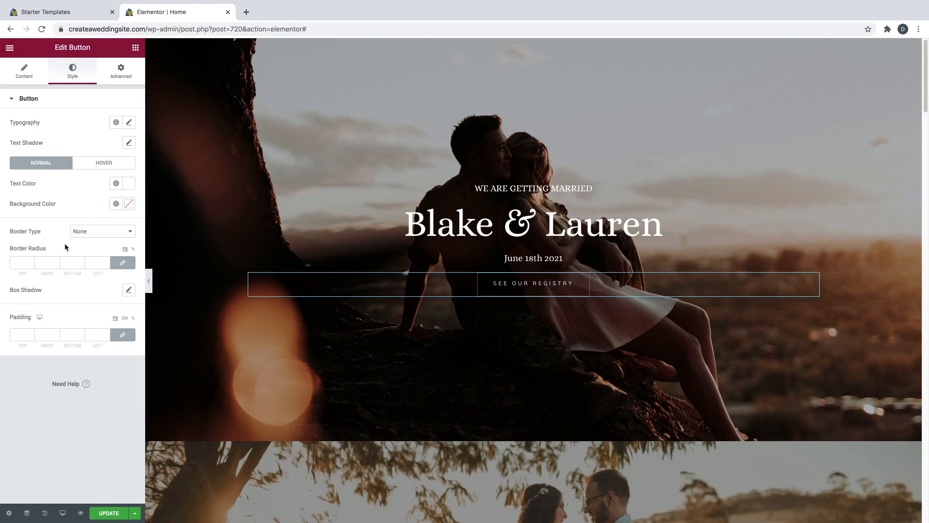
- Give the registry button a Solid border coloured white #FFFFFF
click(102, 233)
click(101, 240)
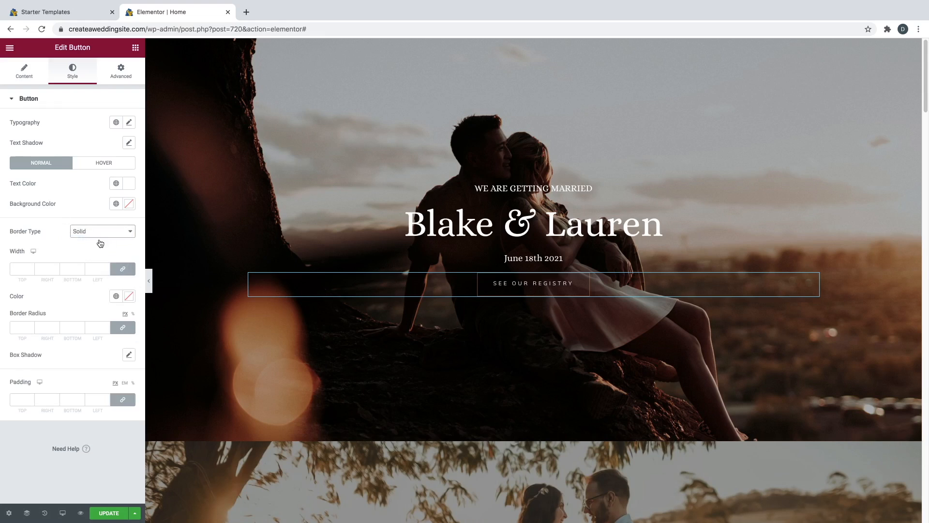
click(127, 298)
drag(75, 362, 15, 328)
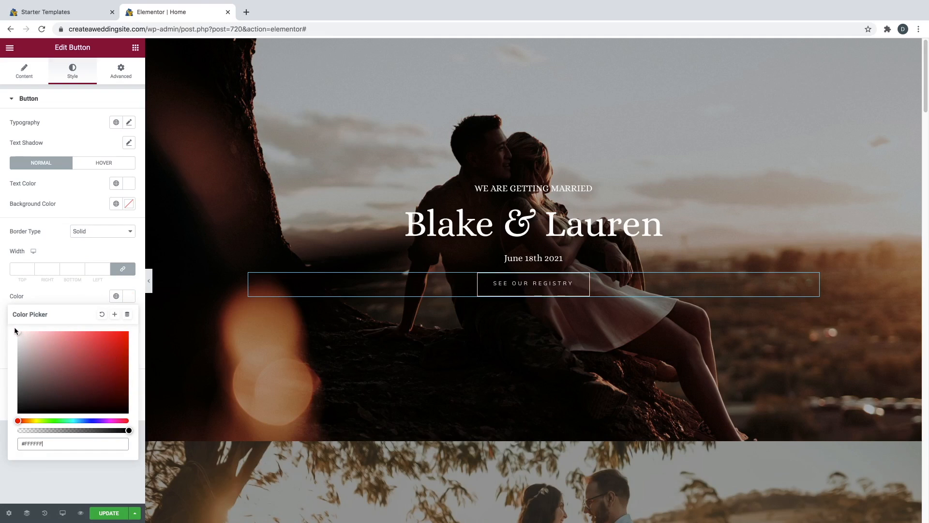
click(72, 294)
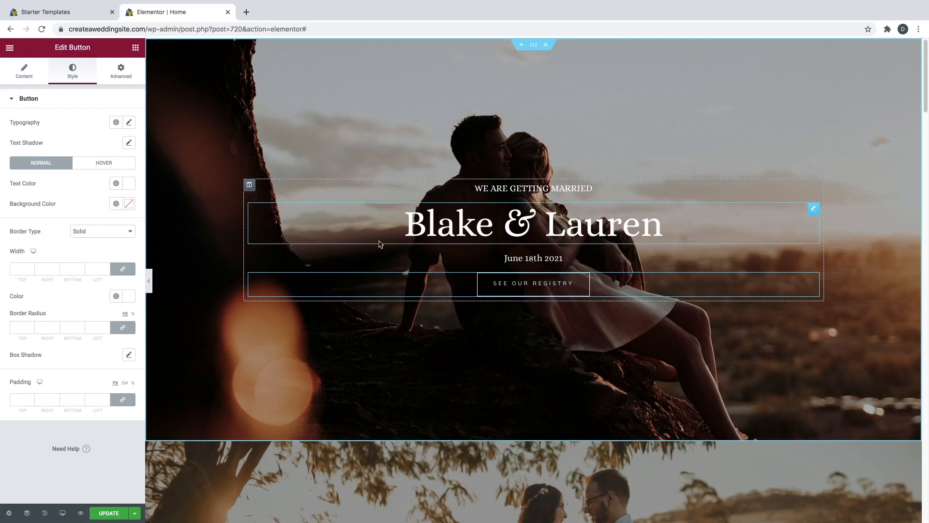
click(114, 77)
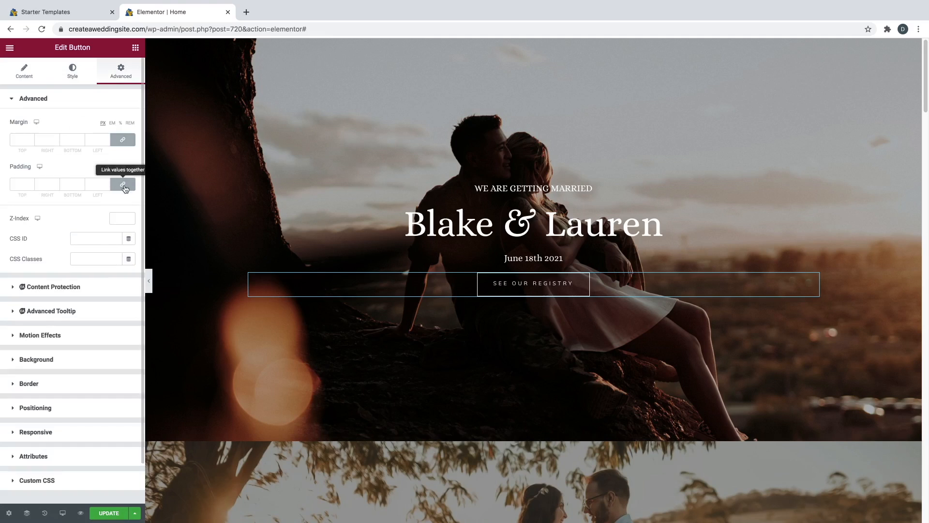
- Set the button's linked padding to 35 px on all sides, starting from 26
click(30, 184)
text(2)
text(6)
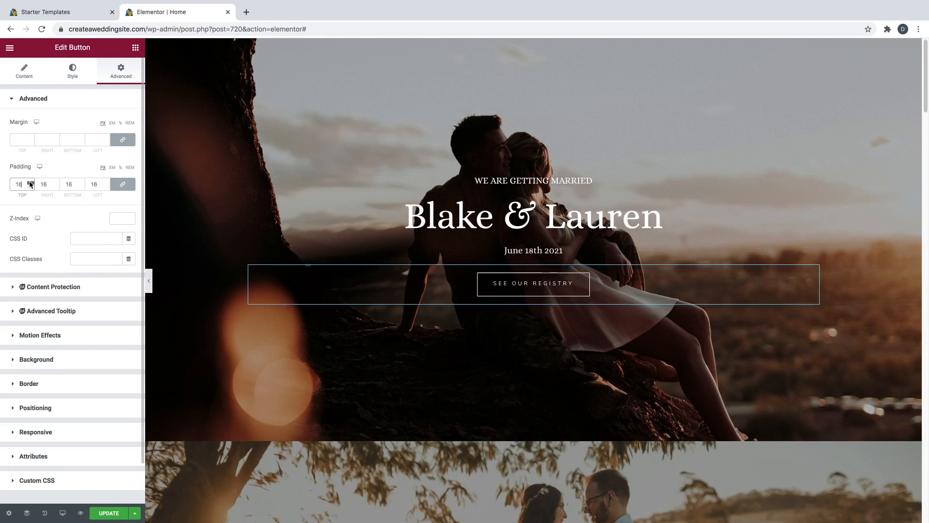
key(Up)
key(Up)
key(Up)
key(Up)
key(Up)
key(Up)
key(Up)
key(Up)
key(Up)
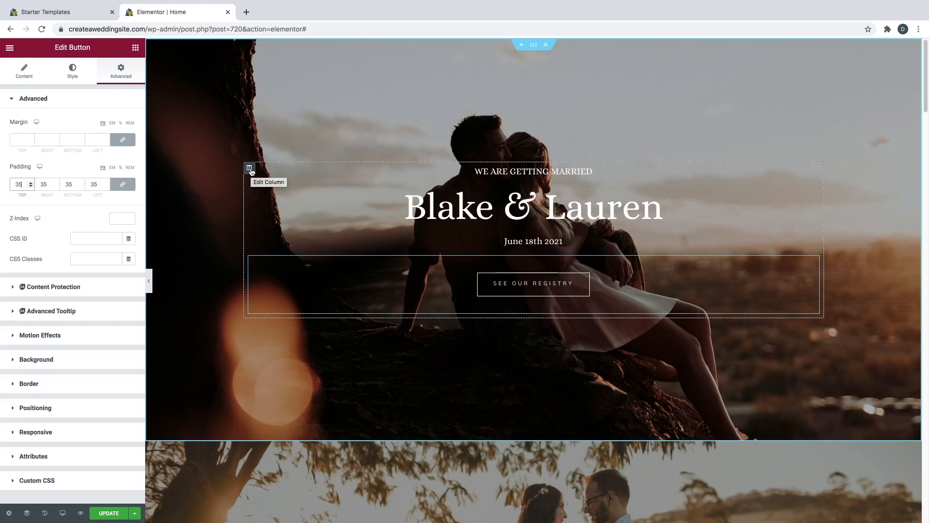
click(250, 169)
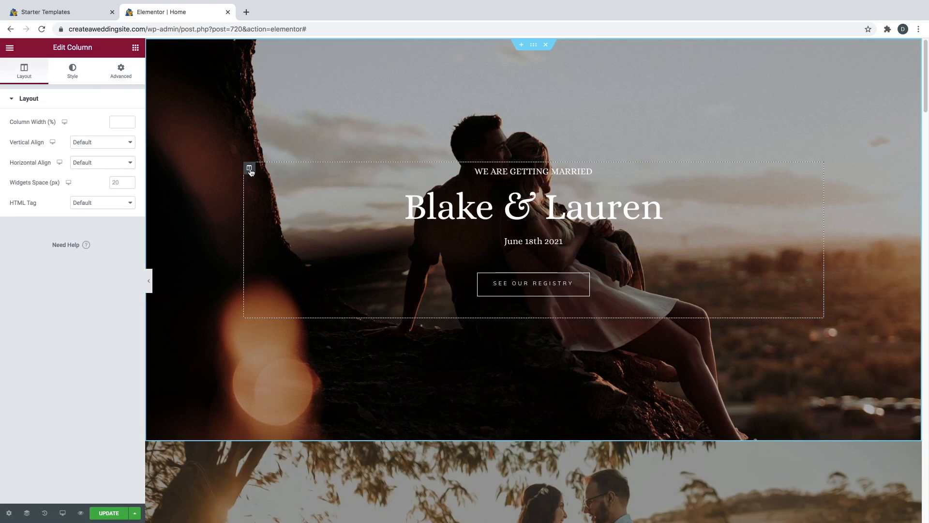
- Give the hero column a Fade In entrance animation at Slow duration, then hide the panel
click(126, 80)
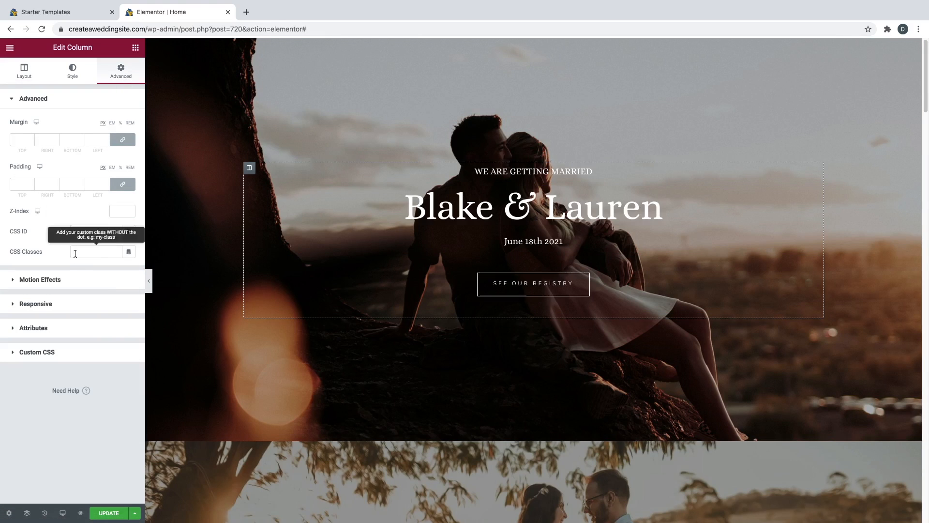
click(60, 284)
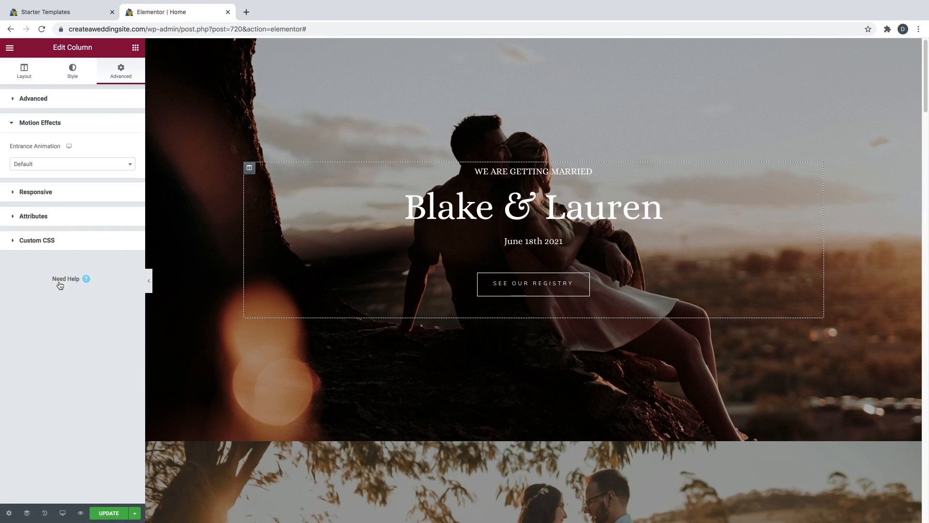
click(56, 165)
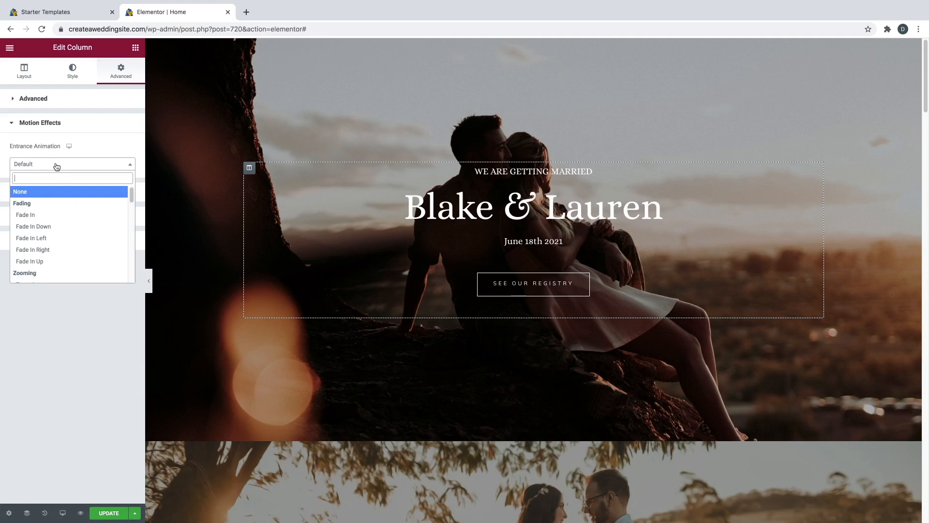
click(47, 216)
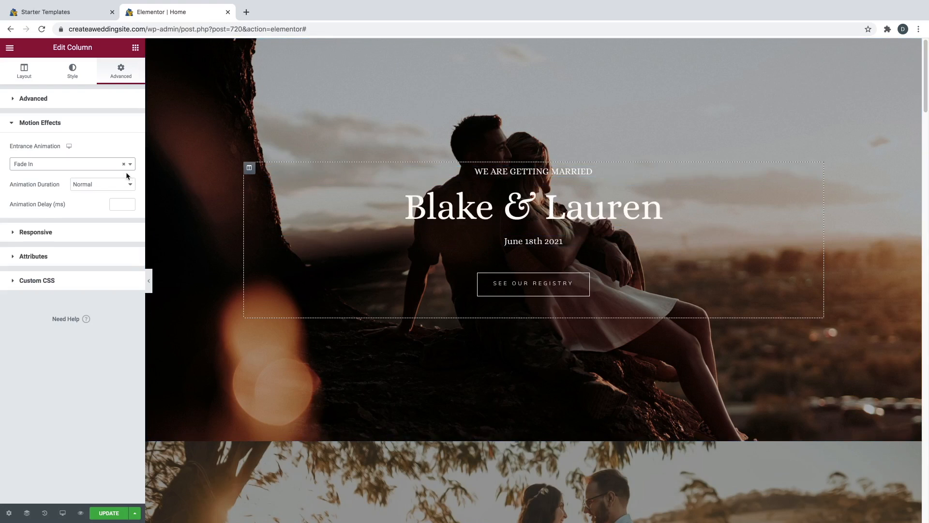
click(111, 185)
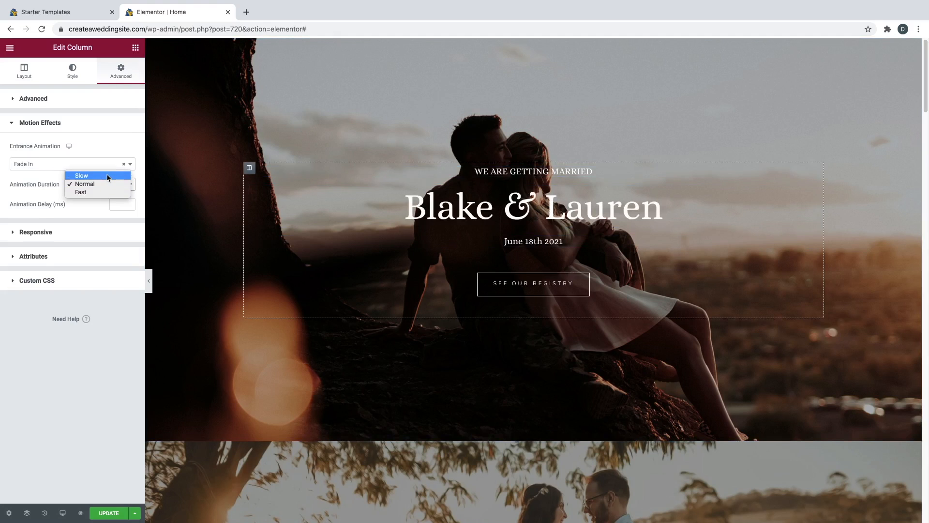
click(108, 176)
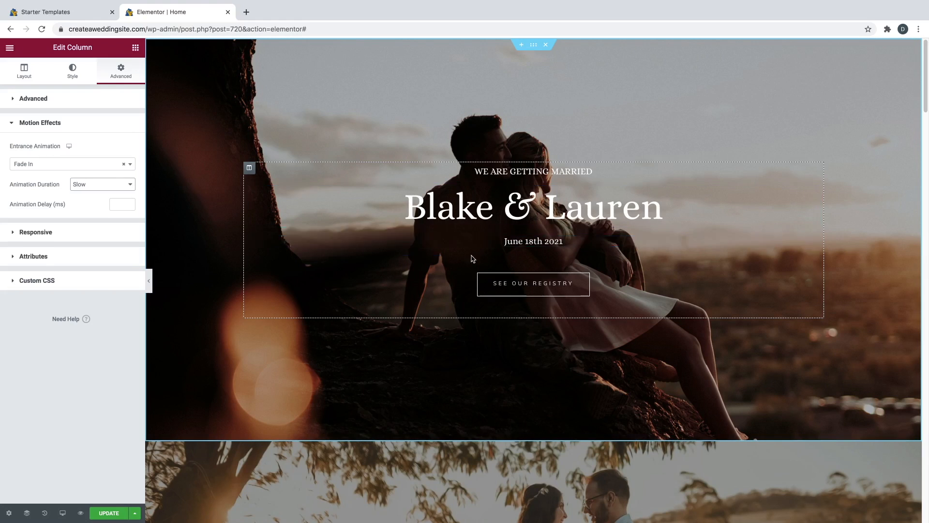
click(151, 283)
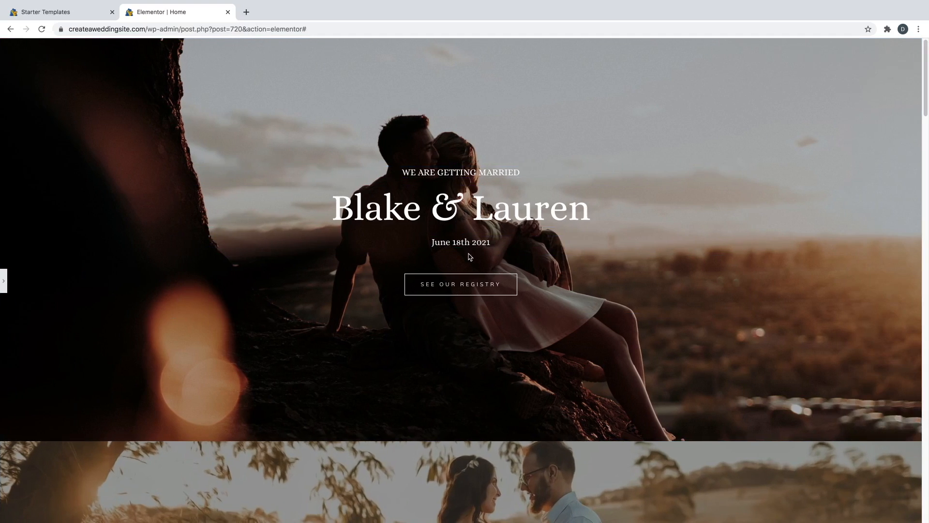
- Scroll the full-width preview to check the hero, then reopen the editing panel
scroll(414, 315, down, 2)
scroll(415, 316, up, 2)
scroll(413, 315, down, 4)
scroll(413, 315, up, 4)
scroll(413, 312, down, 5)
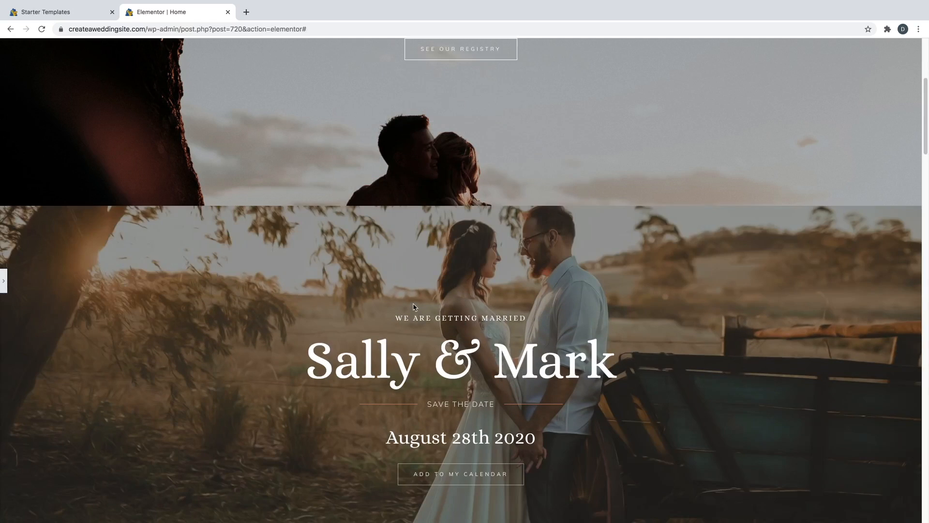
scroll(414, 307, down, 1)
scroll(459, 309, up, 5)
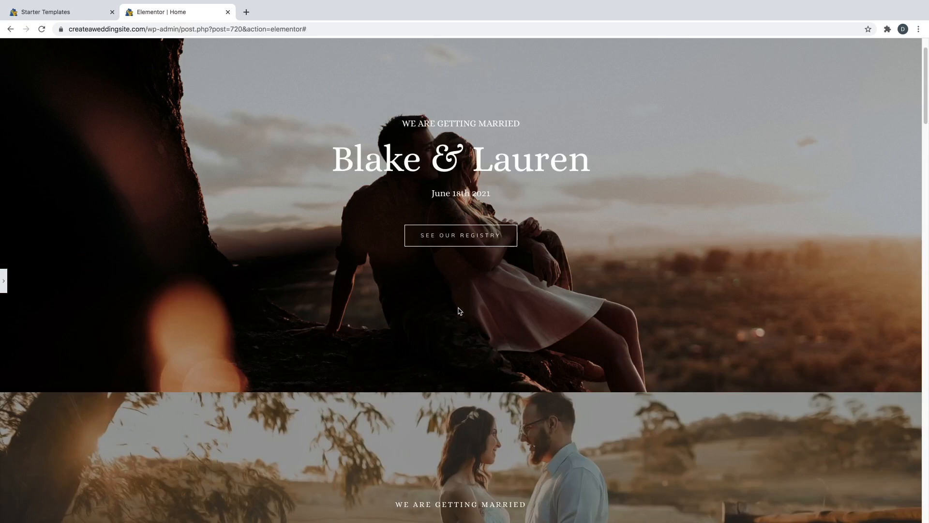
click(5, 281)
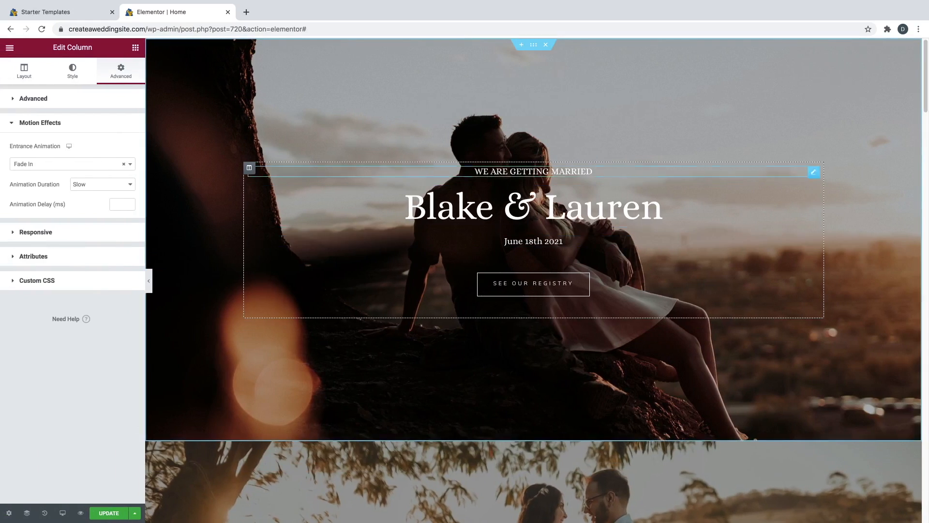
- Delete the Blake & Lauren hero and set Main-Image.jpg as the Sally & Mark section background
click(546, 46)
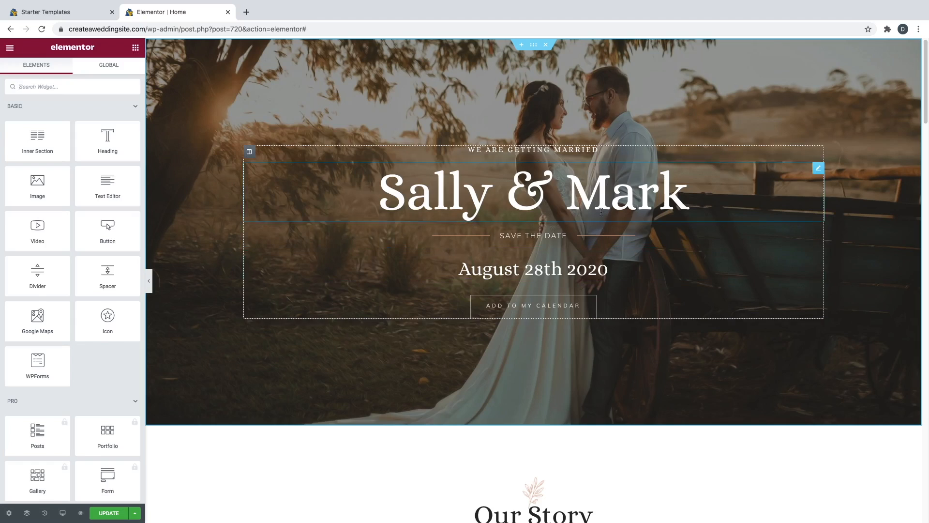
click(534, 46)
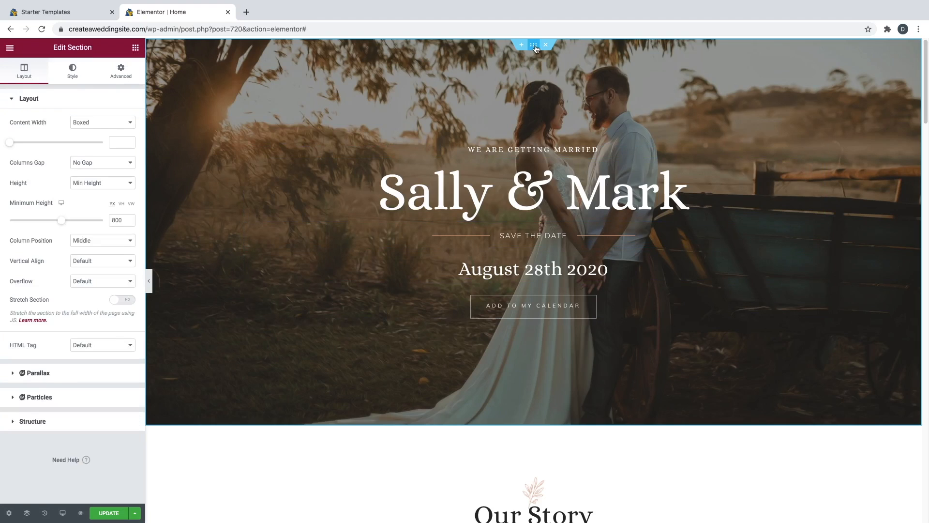
click(80, 73)
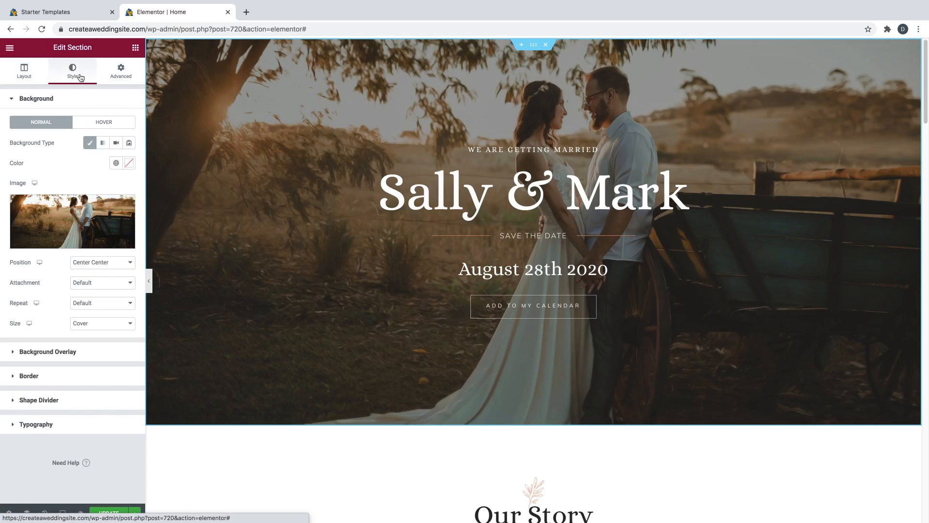
click(73, 246)
click(71, 160)
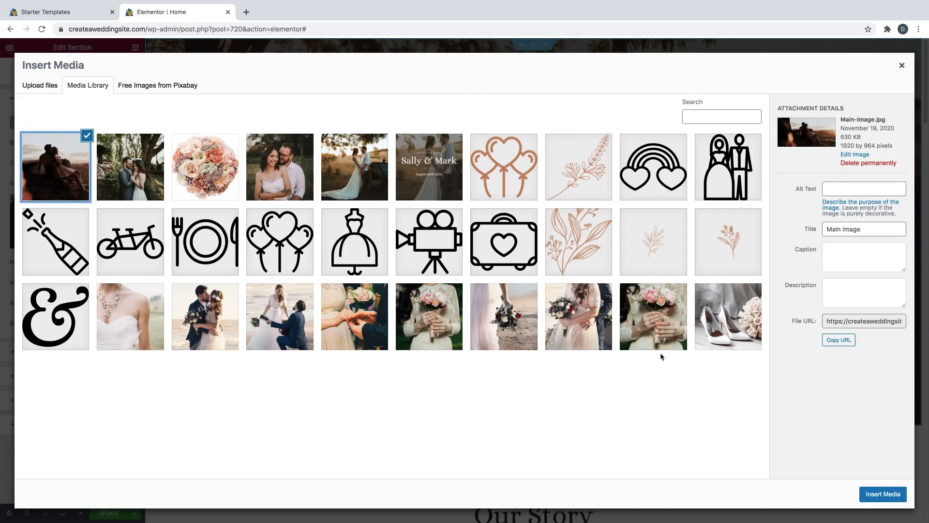
click(865, 491)
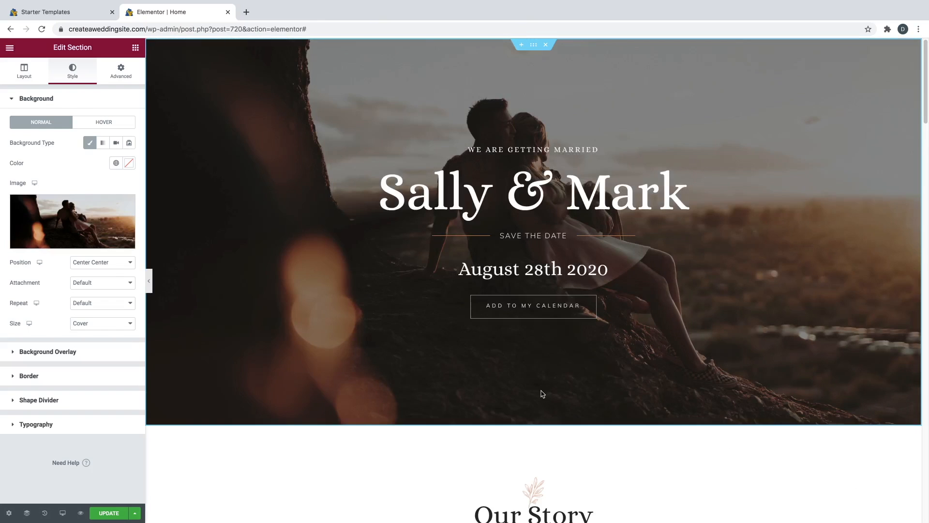
- Set the background attachment to Fixed and scroll to check the effect
click(114, 283)
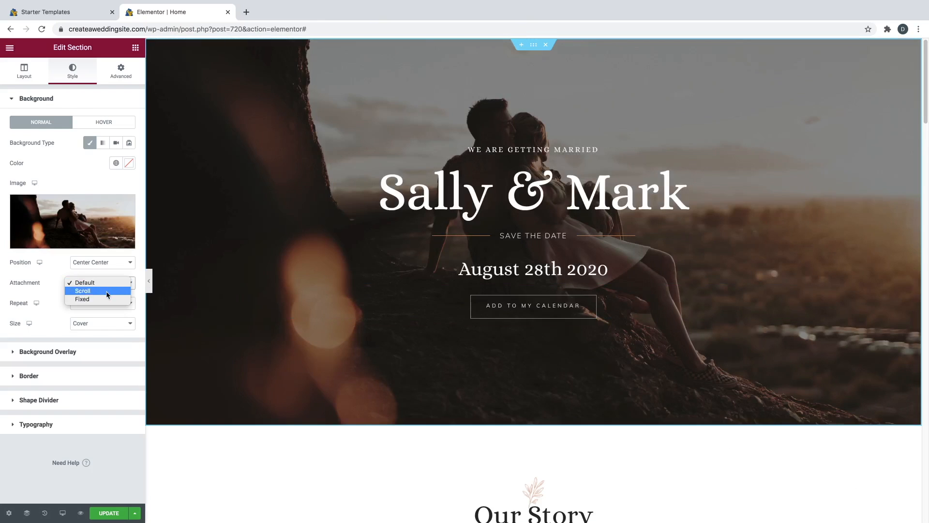
click(106, 299)
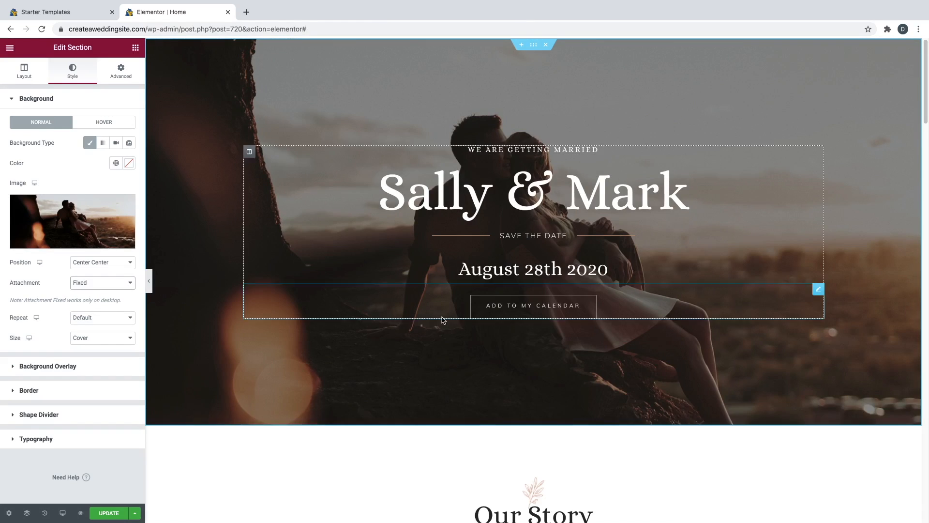
scroll(442, 329, down, 2)
scroll(441, 329, up, 2)
scroll(440, 334, down, 3)
scroll(440, 334, up, 3)
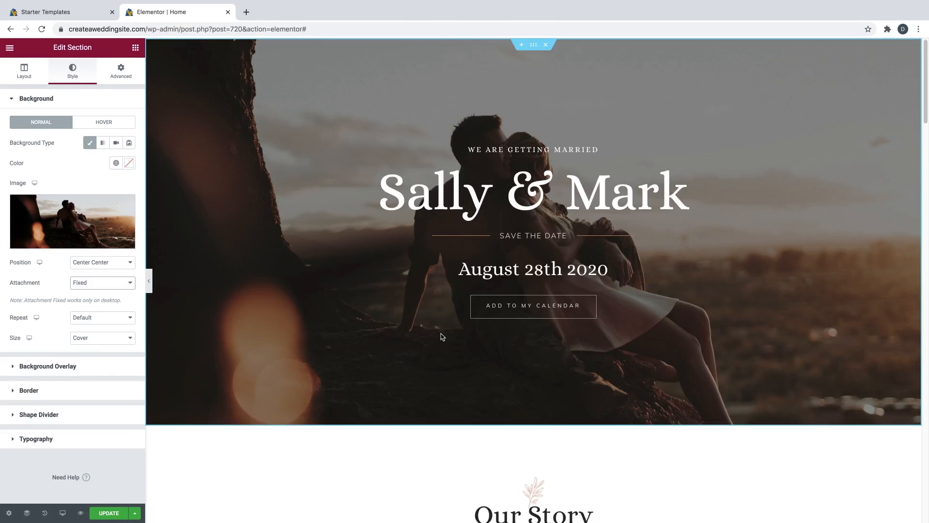
- Replace the Sally & Mark title with 'Blake & Lauren' in the hero heading
click(468, 196)
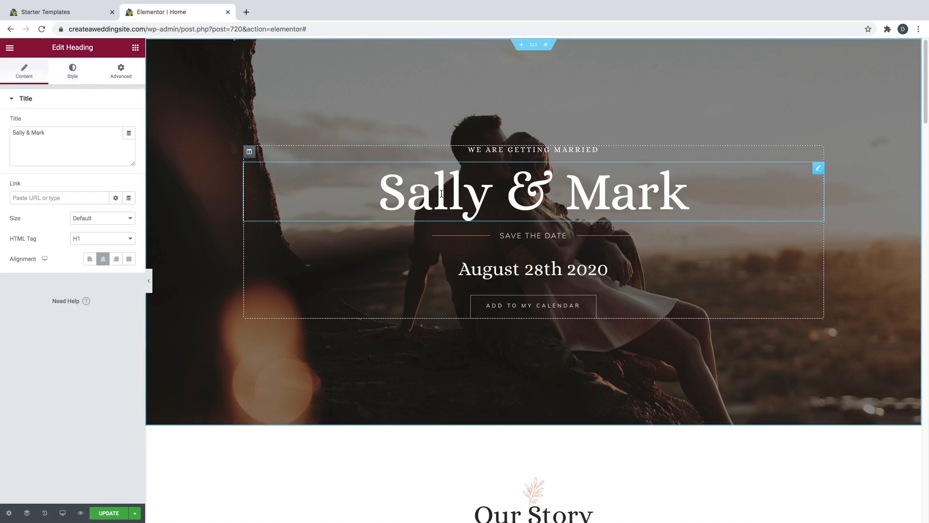
drag(25, 131, 11, 132)
key(Down)
key(BackSpace)
key(BackSpace)
key(BackSpace)
key(BackSpace)
key(BackSpace)
key(BackSpace)
key(BackSpace)
key(BackSpace)
key(BackSpace)
key(BackSpace)
key(BackSpace)
key(BackSpace)
text(Blake & Lauren)
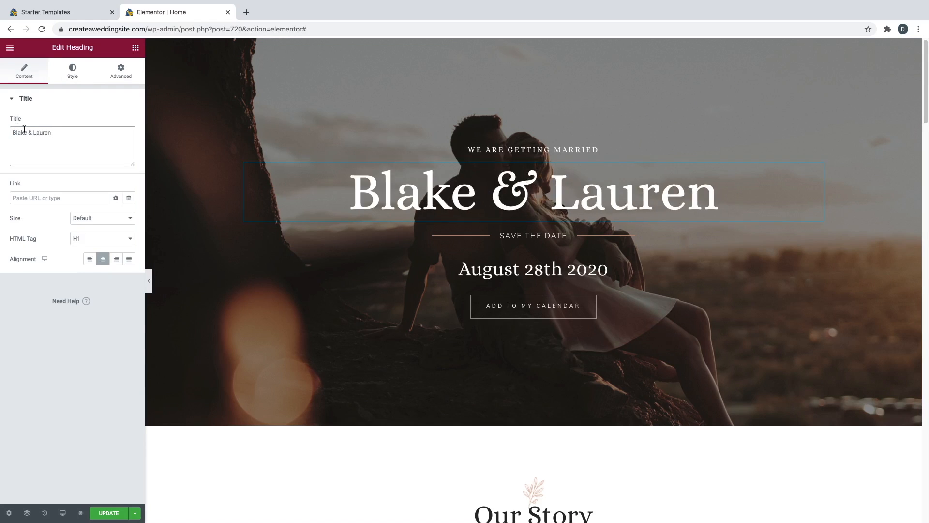
- Change the date heading from August 28th 2020 to June 18th 2021
click(510, 273)
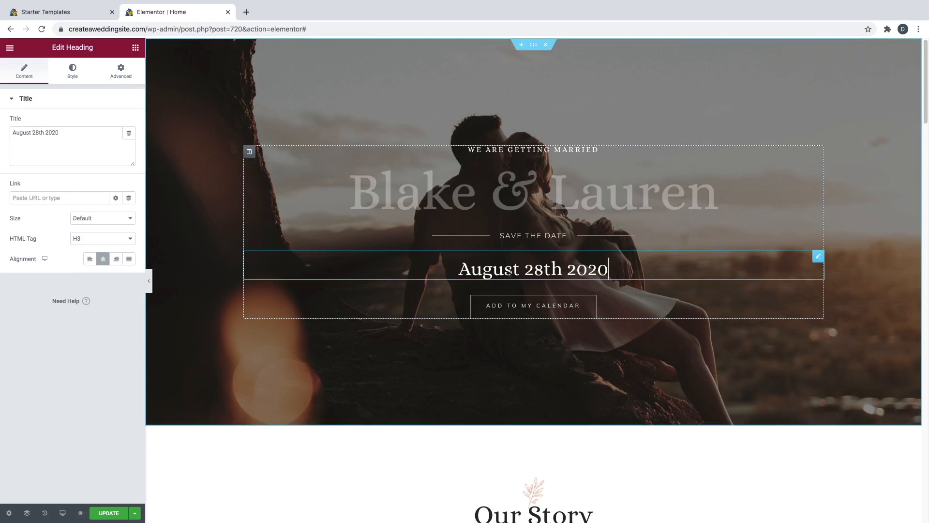
triple_click(48, 133)
text(June 1)
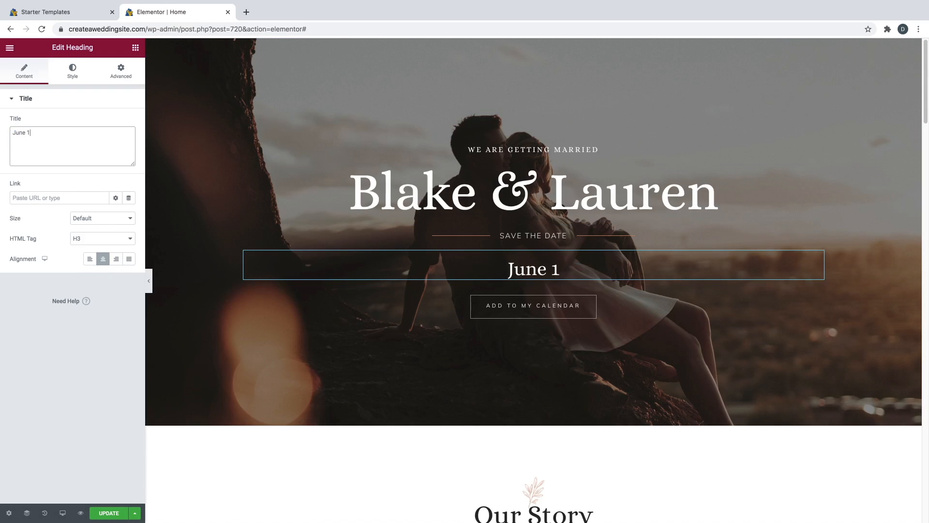
text(8th 2021)
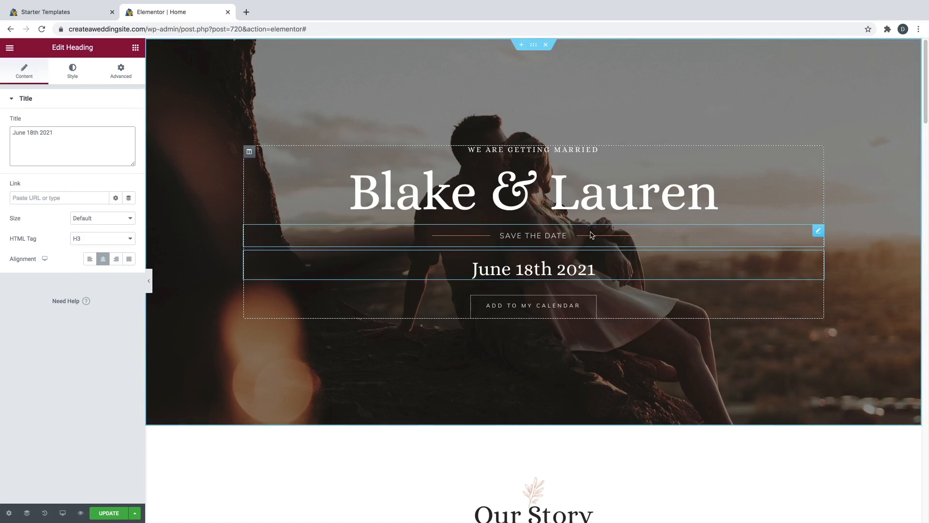
click(818, 233)
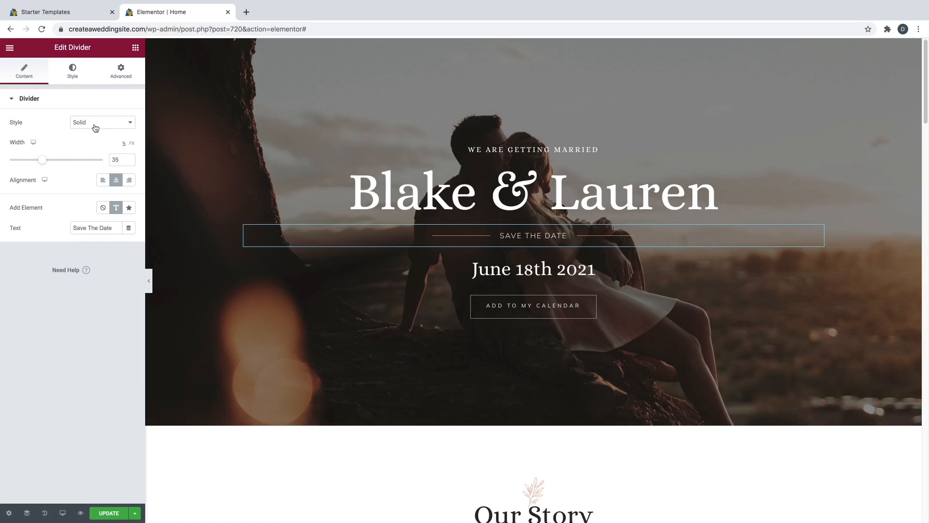
- Adjust the Save the Date divider's line colour hue, then select the Add to My Calendar button
click(77, 71)
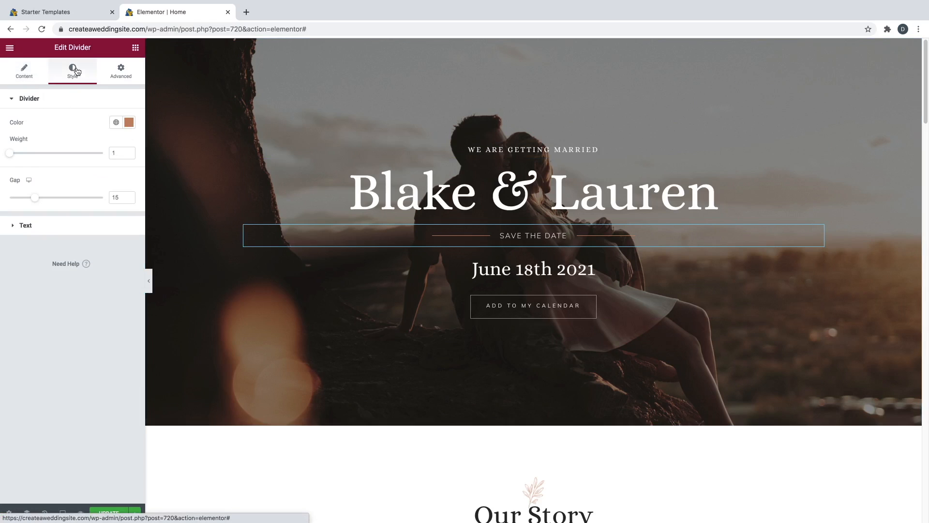
click(129, 123)
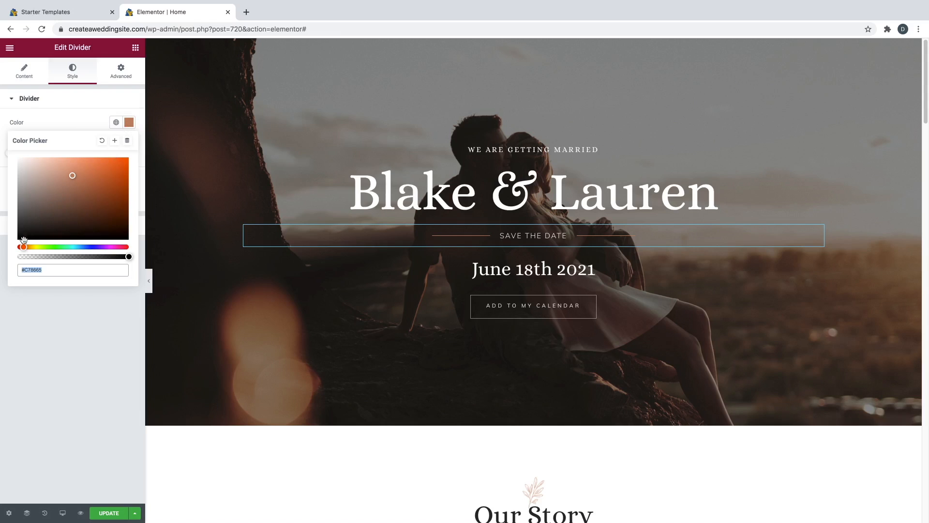
drag(23, 247, 126, 248)
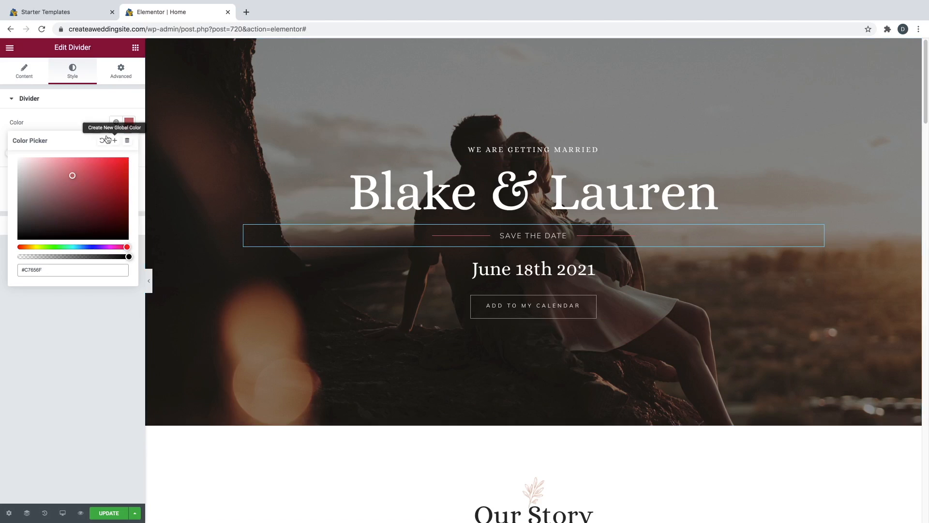
click(89, 122)
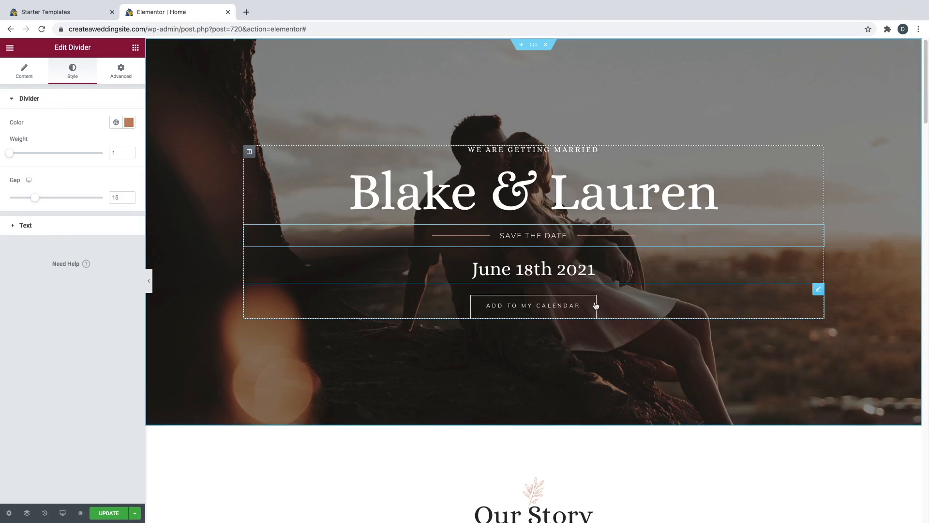
click(817, 290)
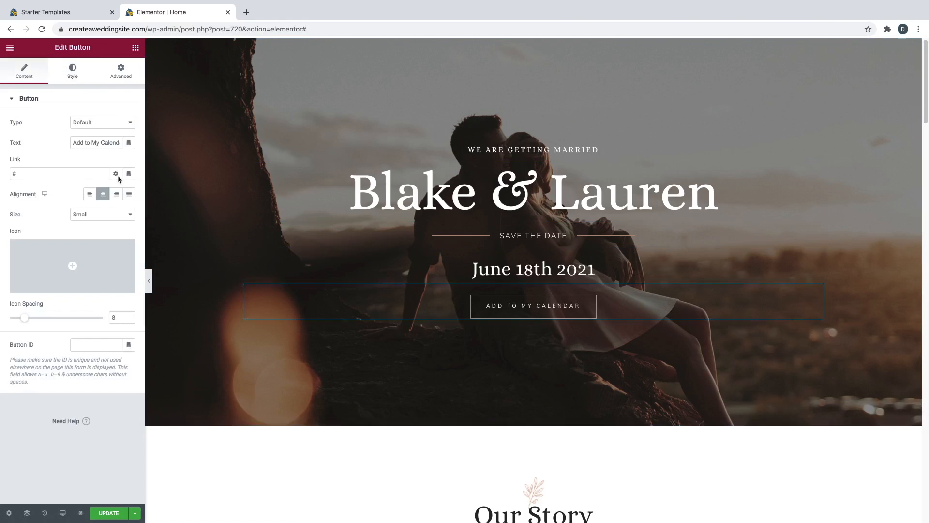
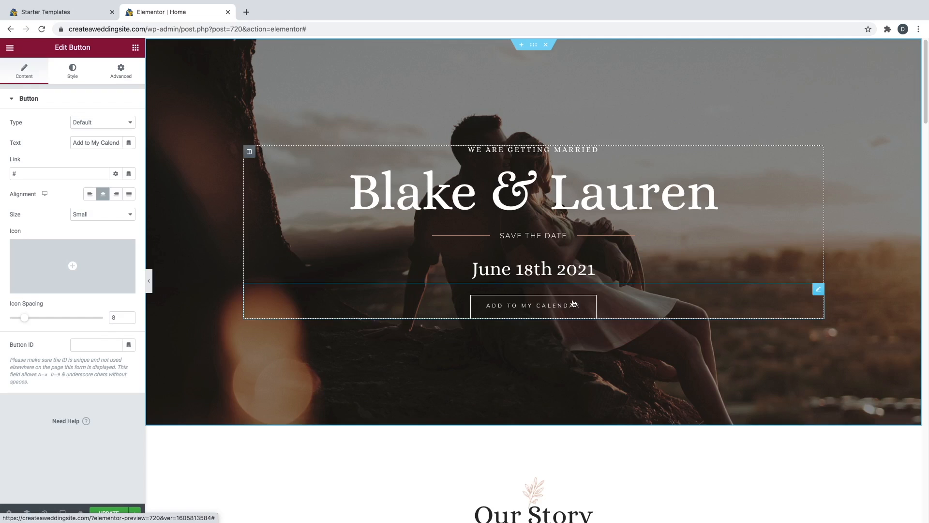
- Relabel the calendar button 'See Our Registry' and delete its '#' placeholder link
triple_click(88, 138)
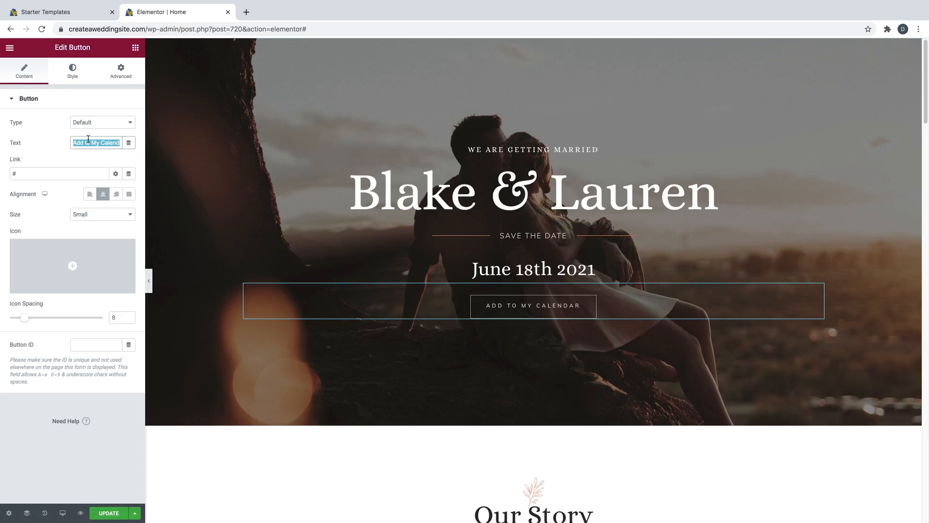
text(See Our Registry)
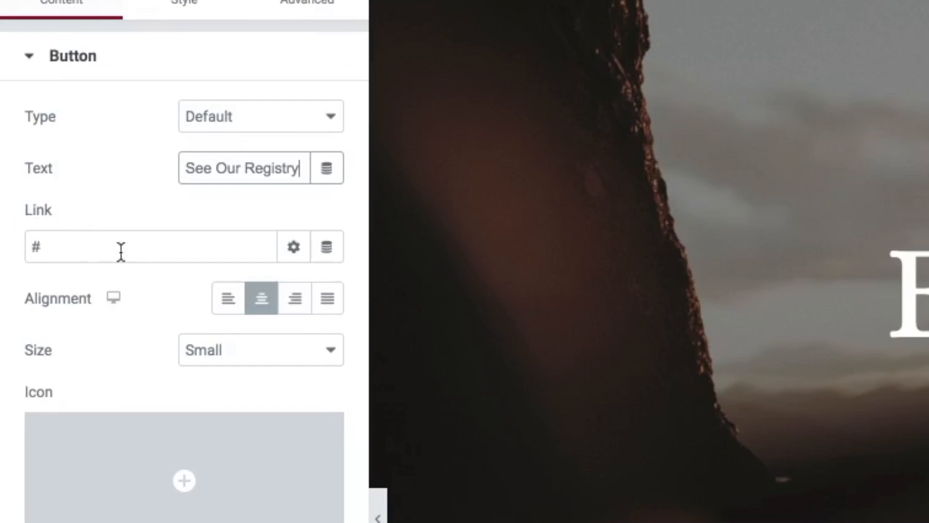
click(134, 251)
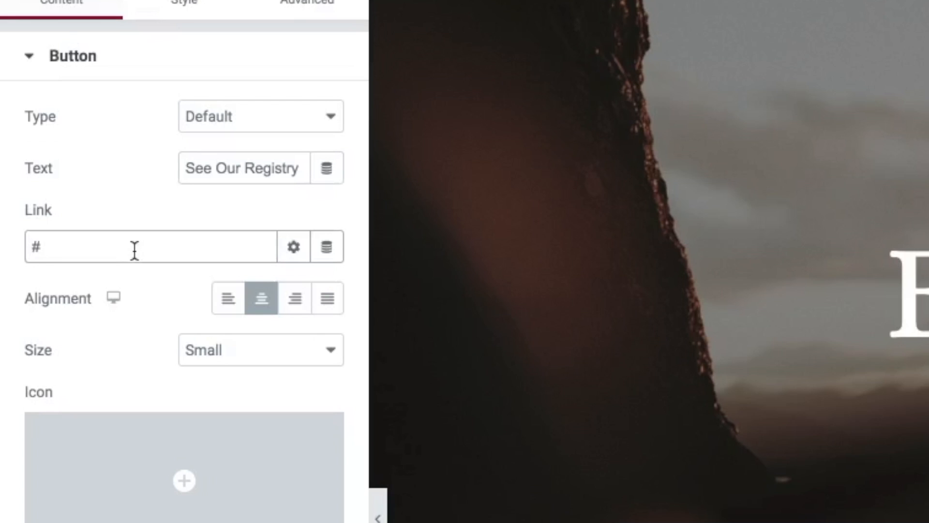
key(BackSpace)
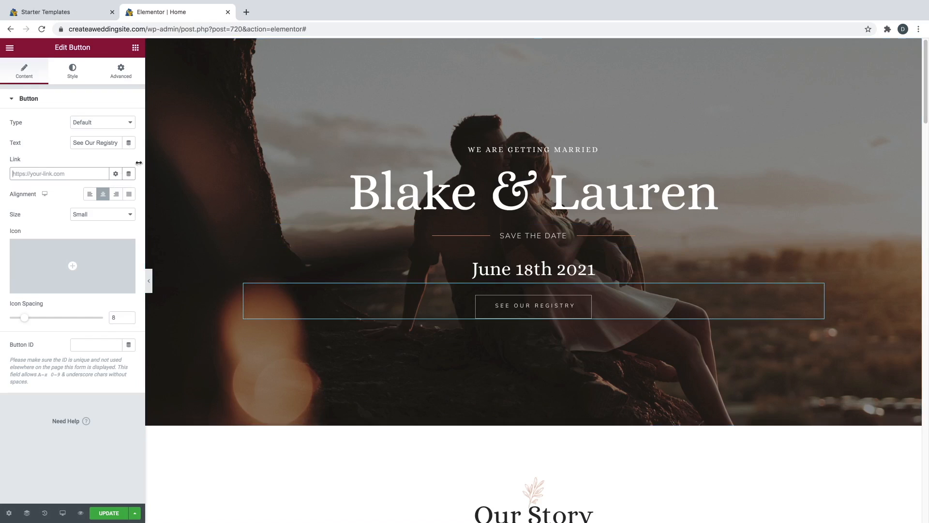
- Give the button a near-white hover background and black #000000 hover text
click(73, 73)
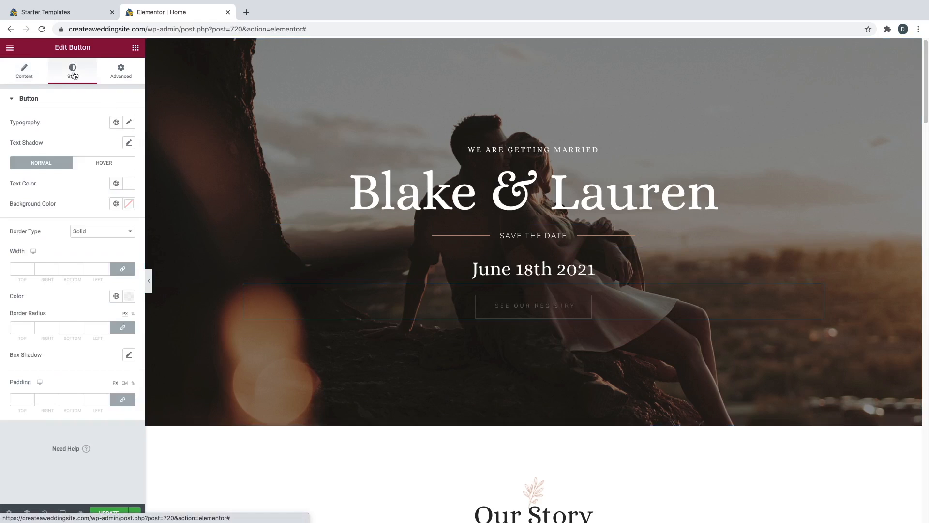
click(89, 167)
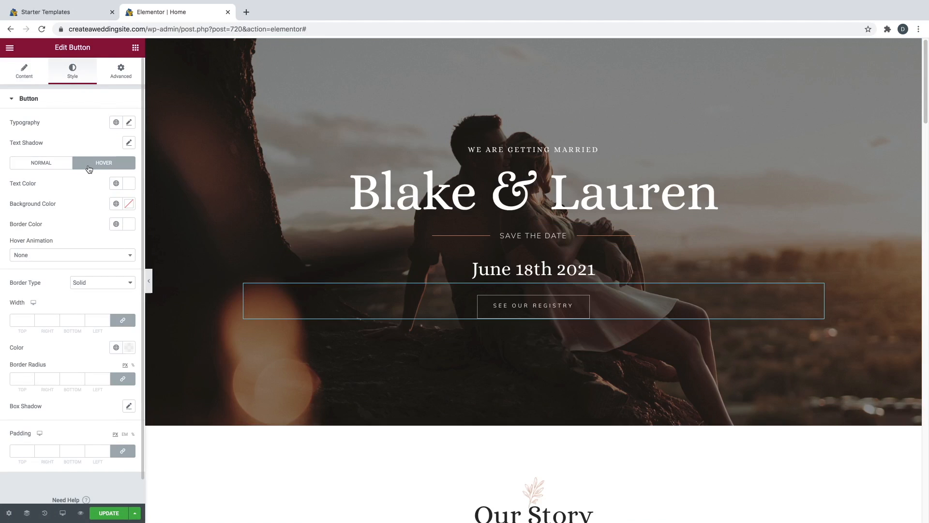
click(128, 207)
drag(80, 245, 19, 239)
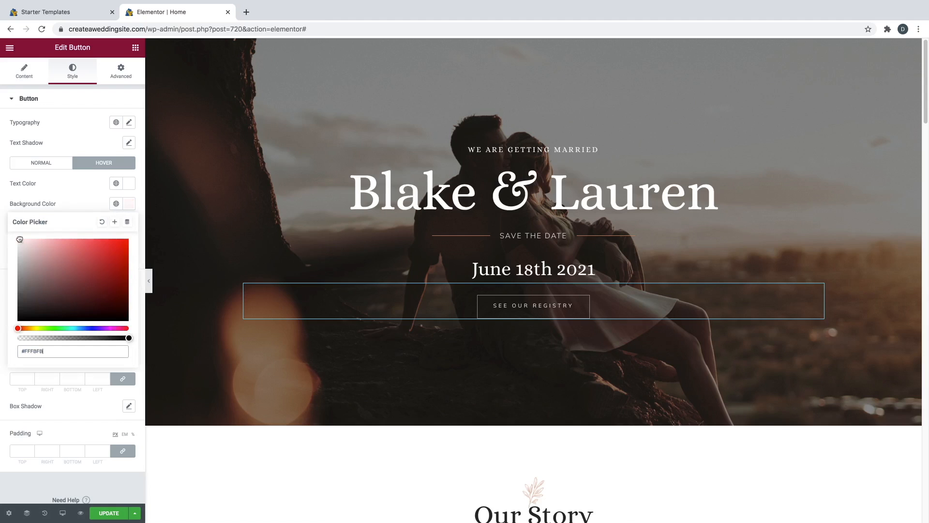
click(127, 188)
drag(92, 243, 97, 307)
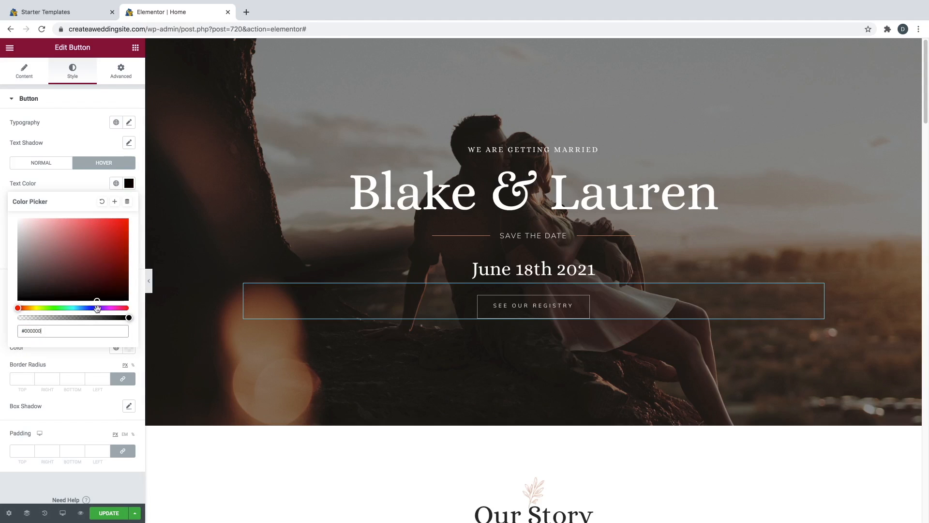
click(92, 184)
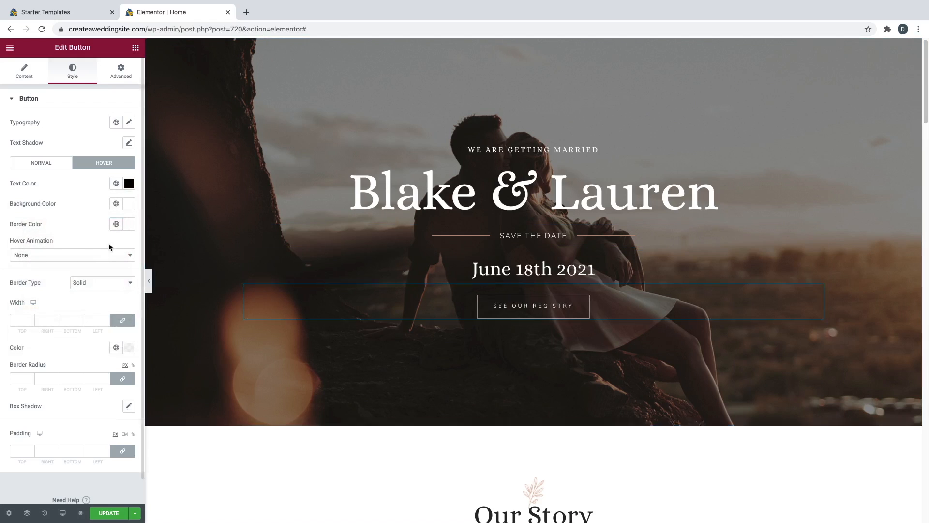
- Set the registry button's hover animation to Grow
click(77, 255)
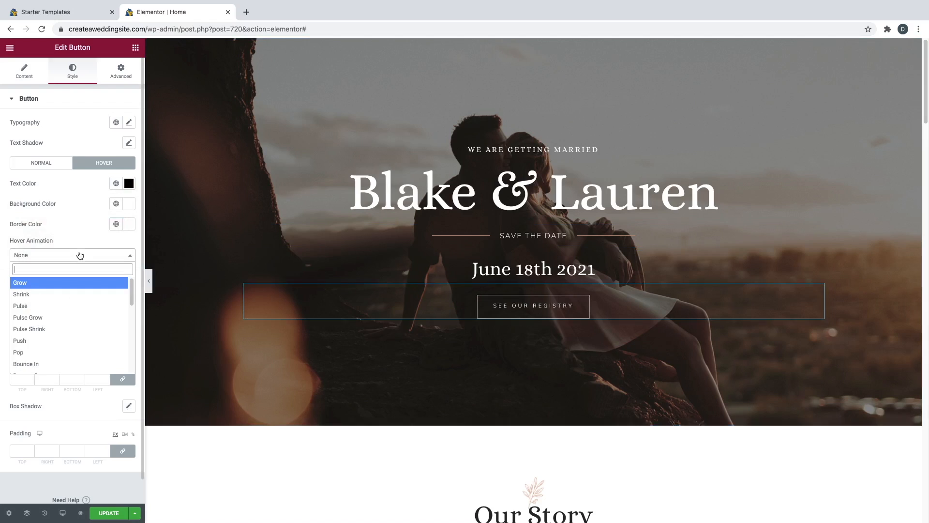
click(56, 286)
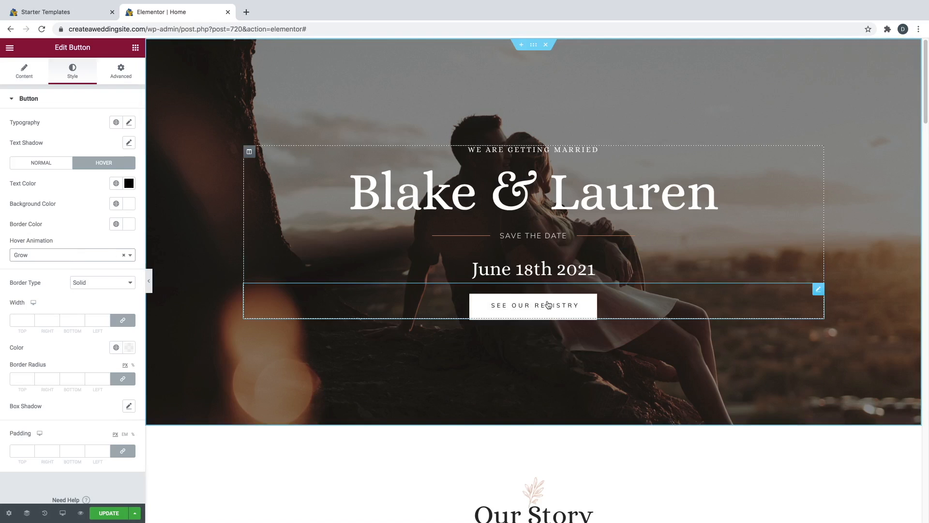
click(120, 73)
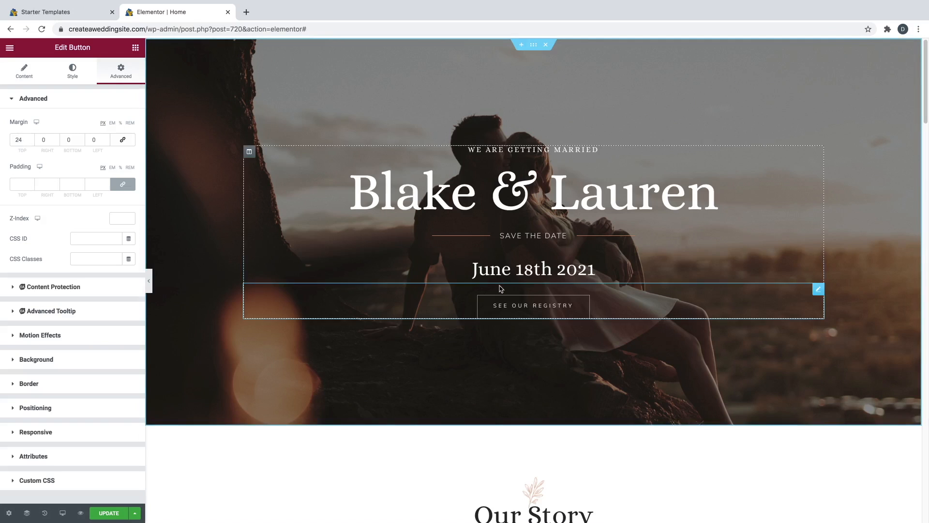
- Set the registry button's top margin to 0 and its linked padding to 35 px
double_click(24, 140)
text(0)
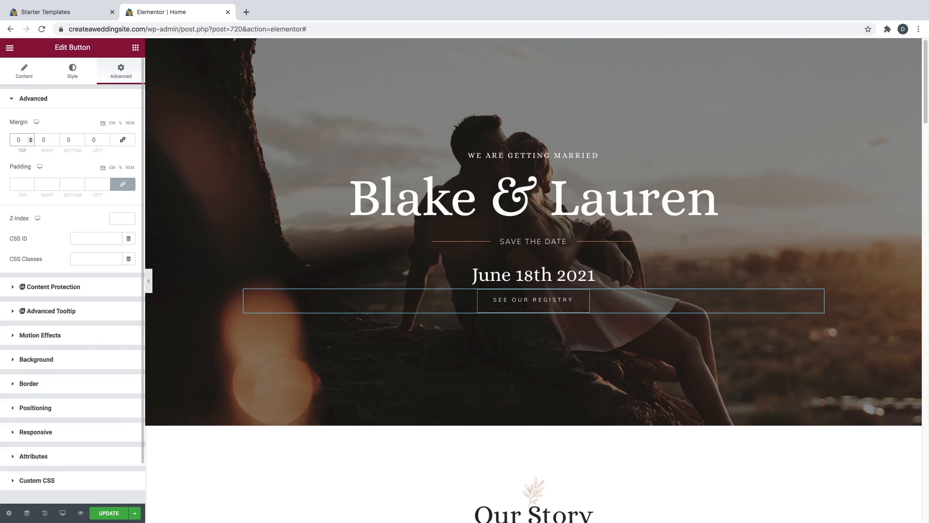
click(30, 184)
text(20)
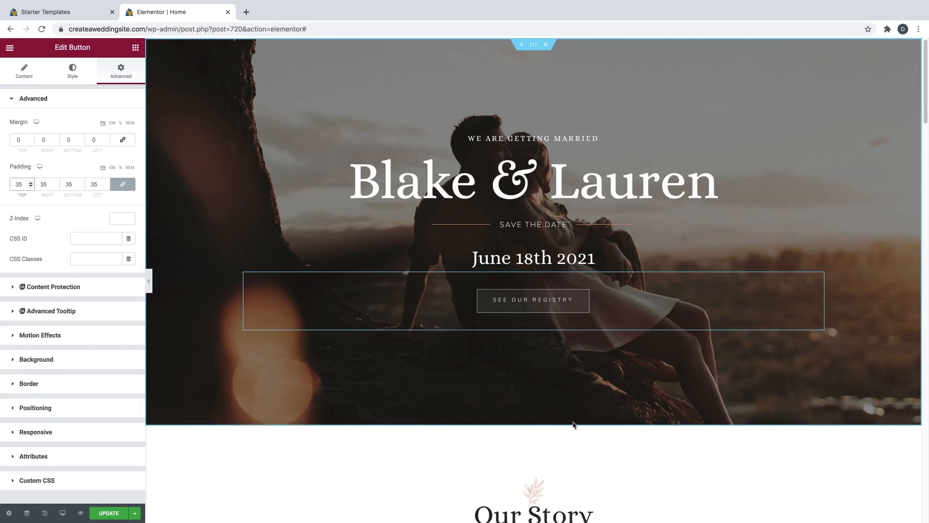
- Insert the Gem icon from the Icon Library onto the registry button
scroll(521, 362, down, 2)
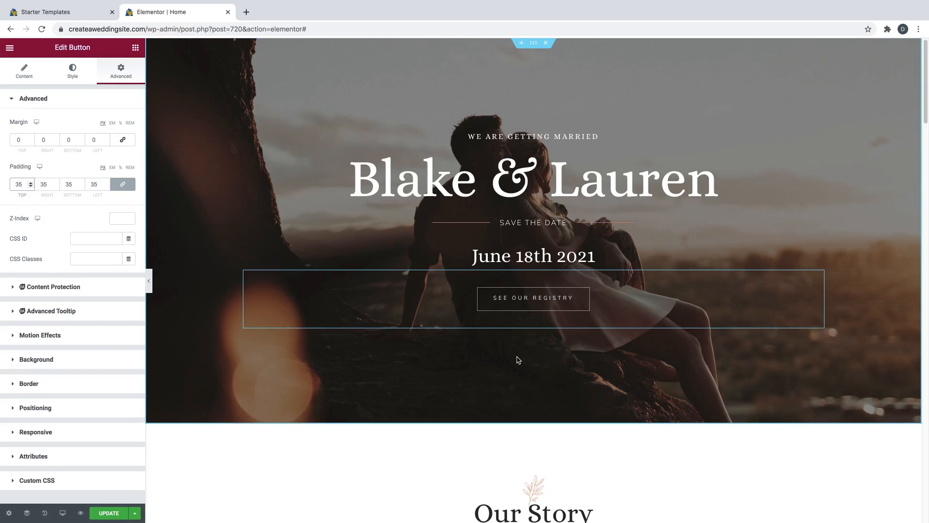
scroll(567, 376, down, 3)
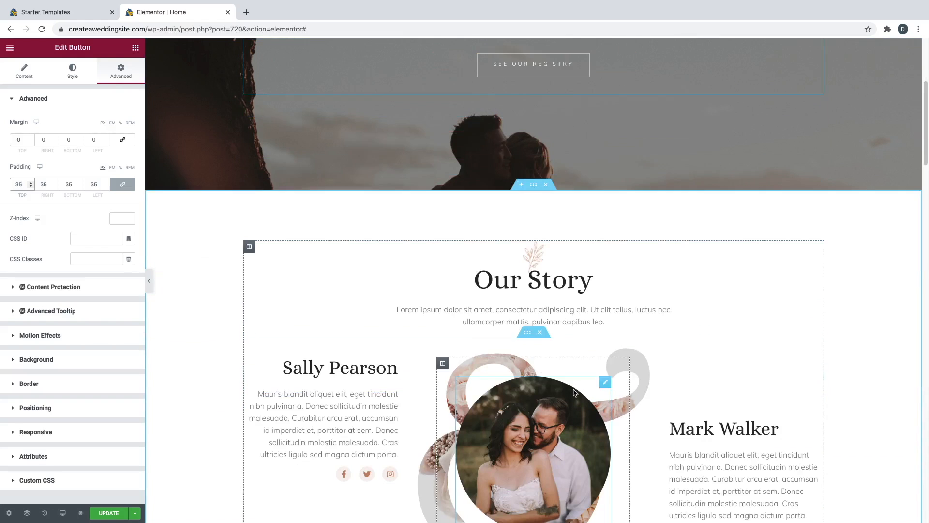
scroll(552, 290, up, 2)
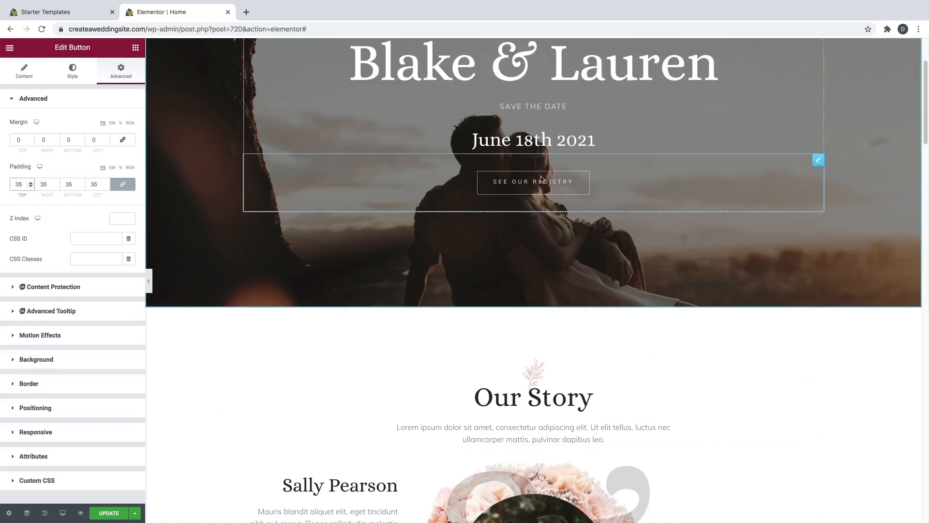
click(24, 77)
click(39, 174)
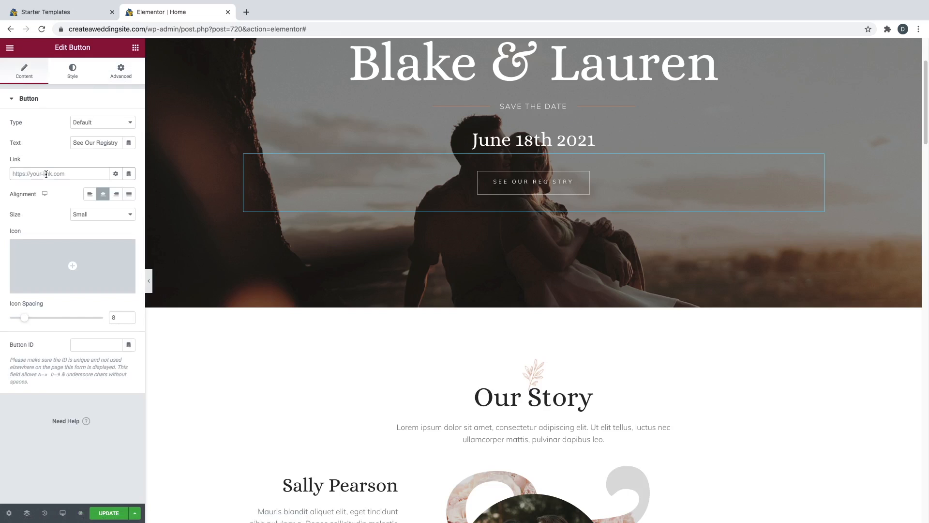
mouse_move(70, 264)
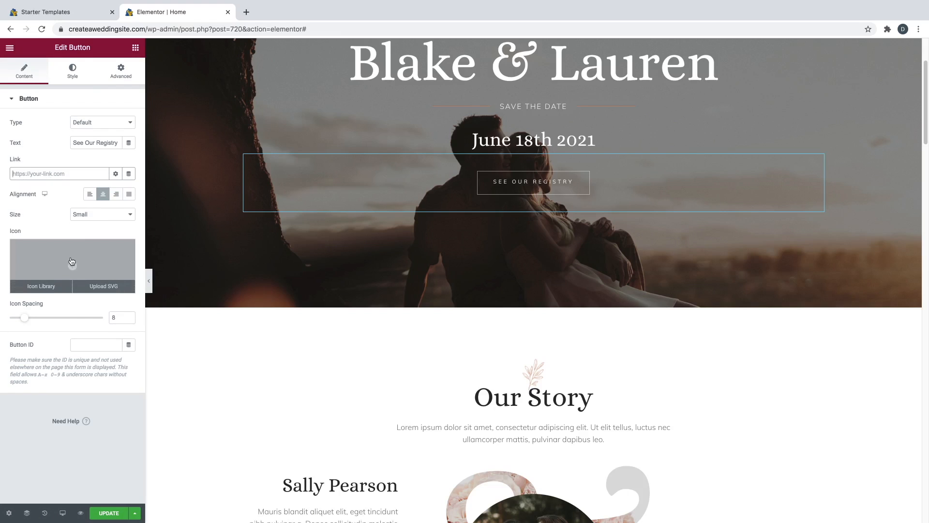
click(43, 288)
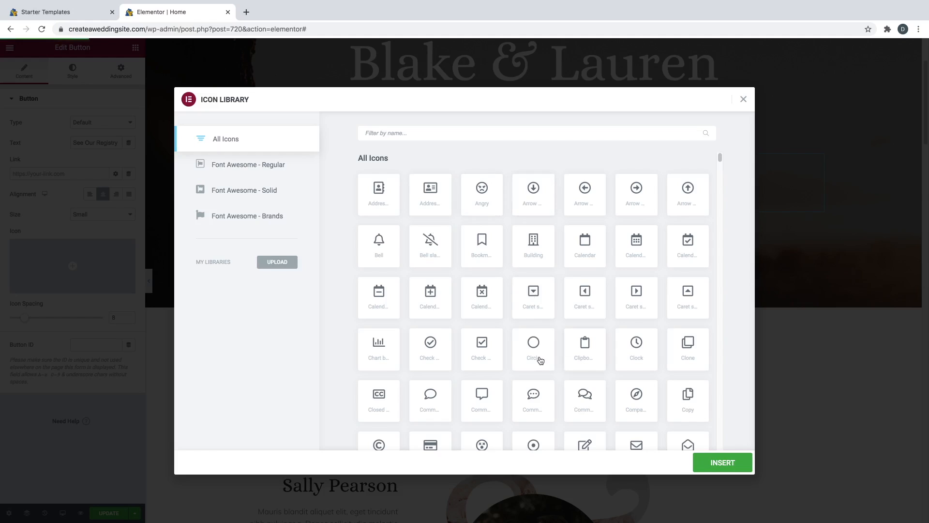
scroll(540, 360, down, 3)
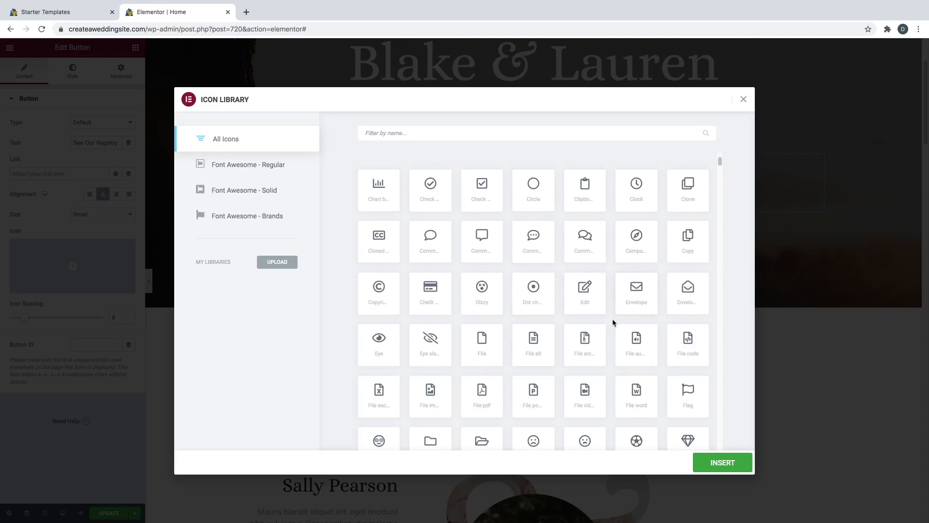
scroll(600, 329, down, 1)
scroll(550, 334, down, 3)
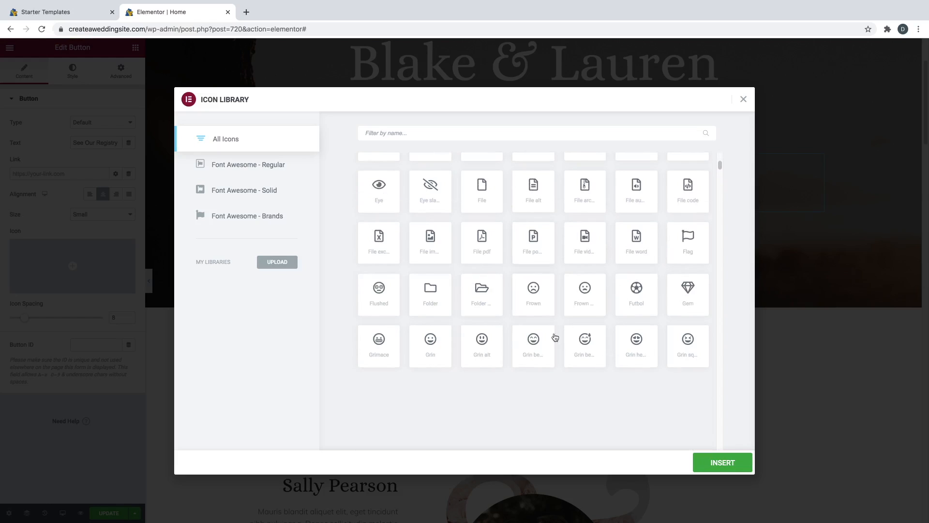
click(686, 297)
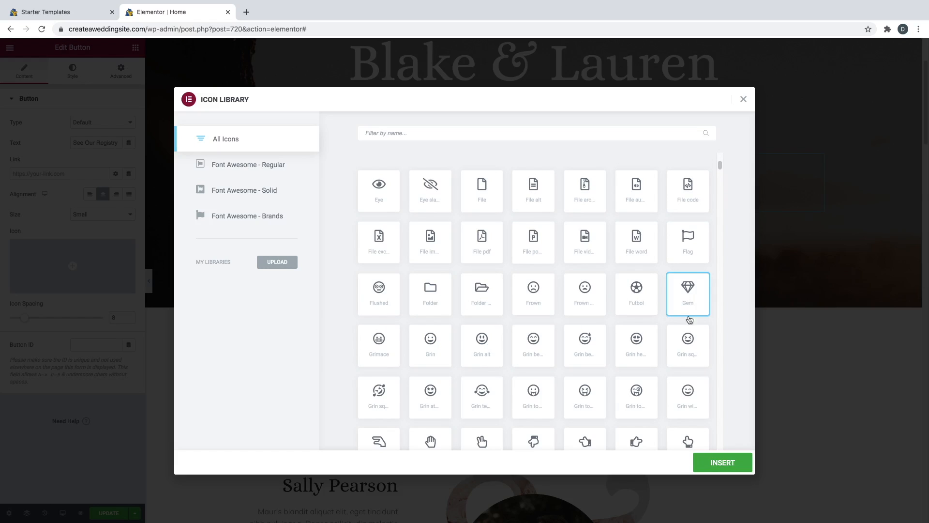
click(713, 461)
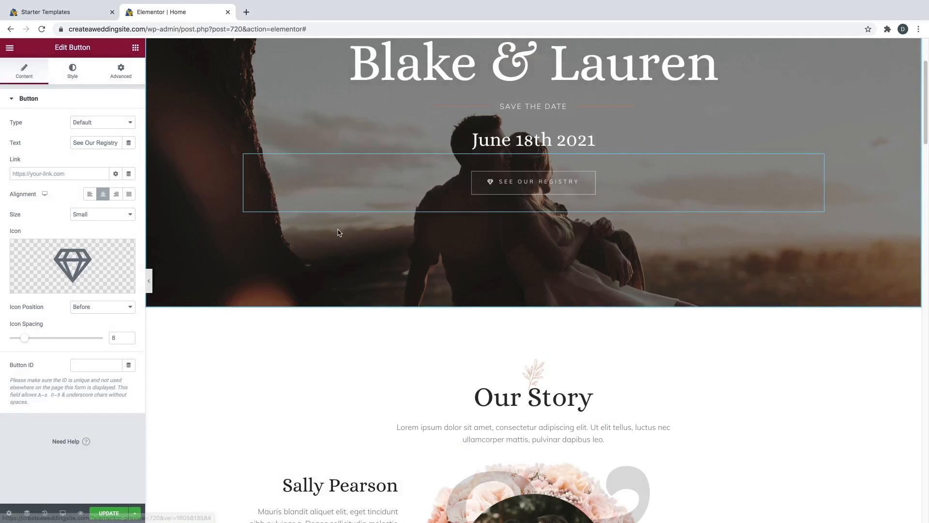
- Remove the gem icon again and save the homepage with UPDATE
mouse_move(96, 268)
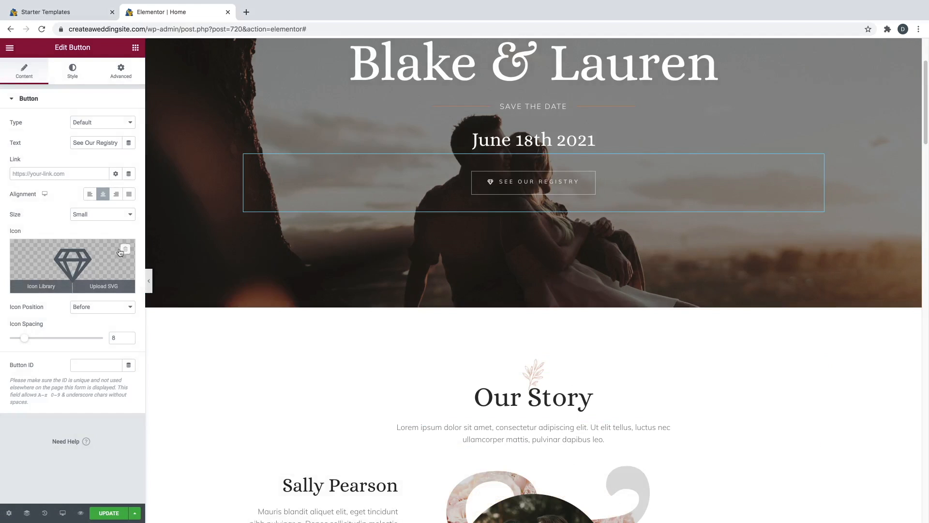
click(125, 250)
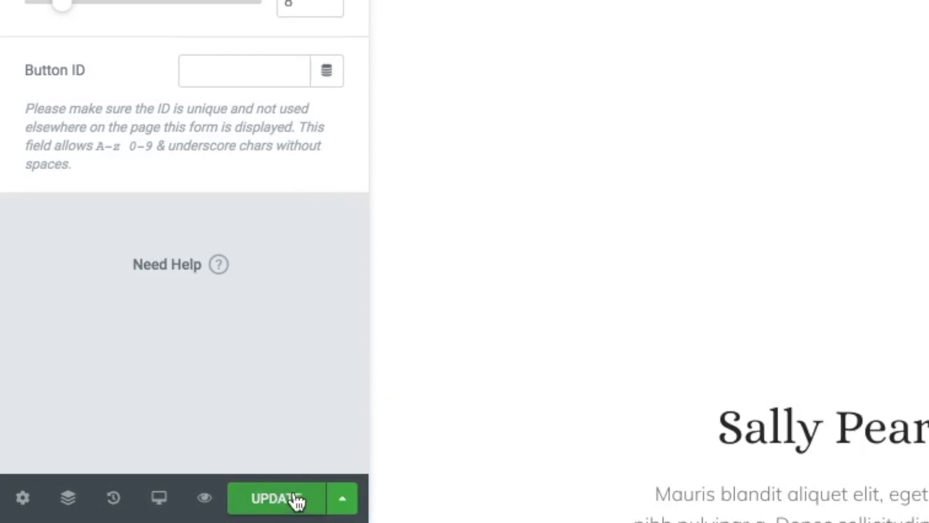
click(275, 498)
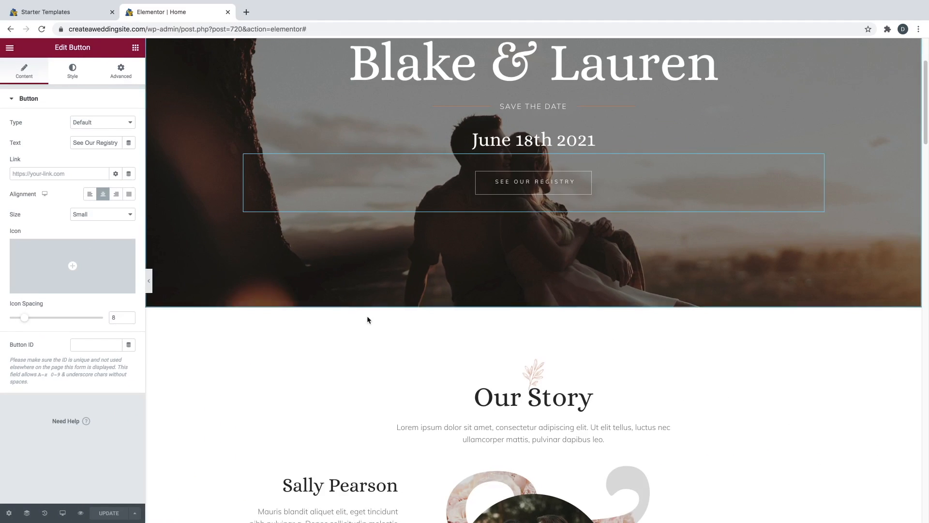
scroll(382, 324, down, 1)
scroll(397, 338, down, 3)
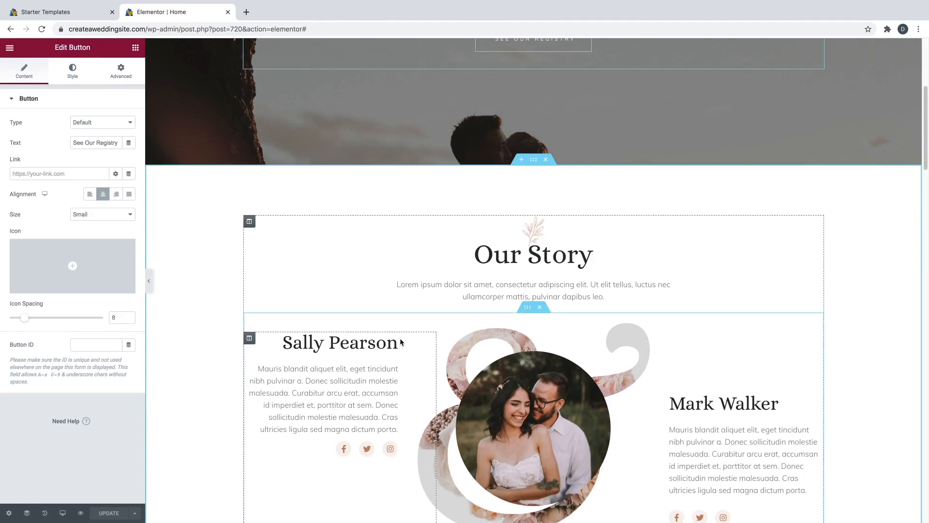
- Replace both Our Story name headings with the bride's and groom's full names
scroll(400, 342, down, 1)
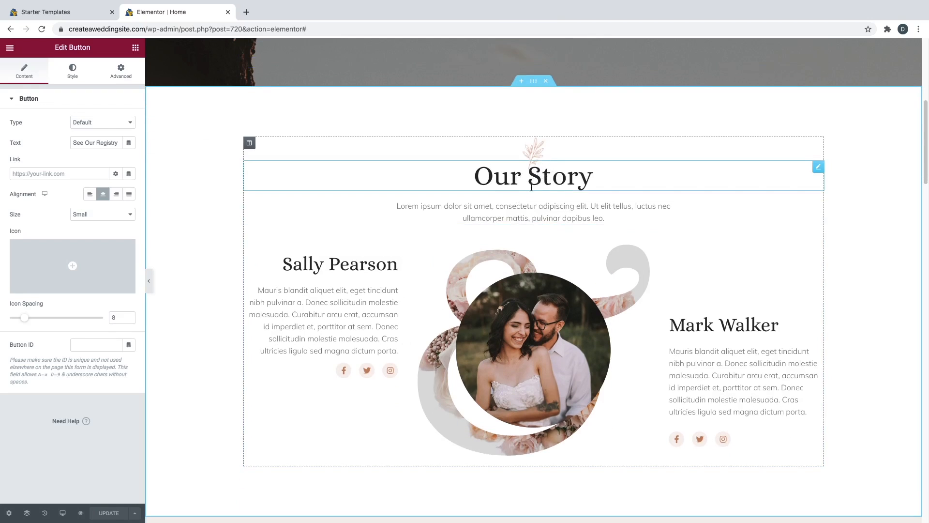
triple_click(328, 266)
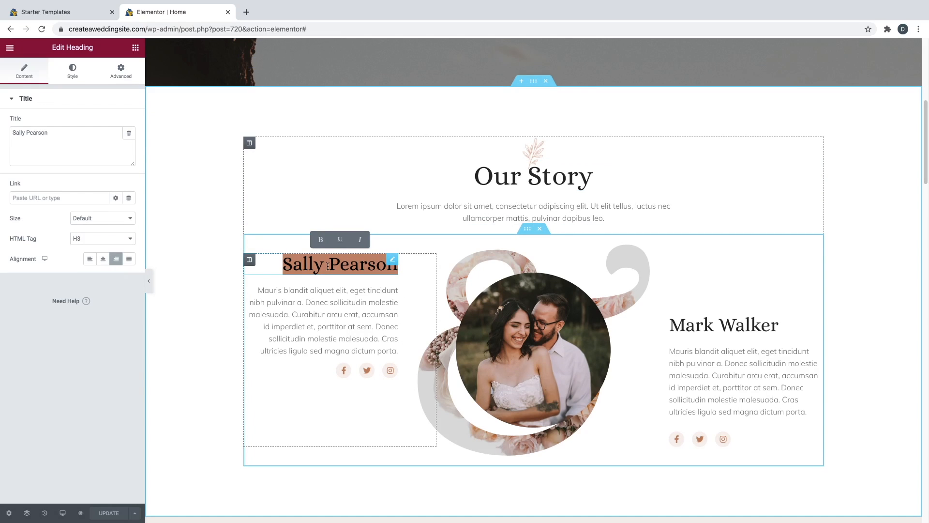
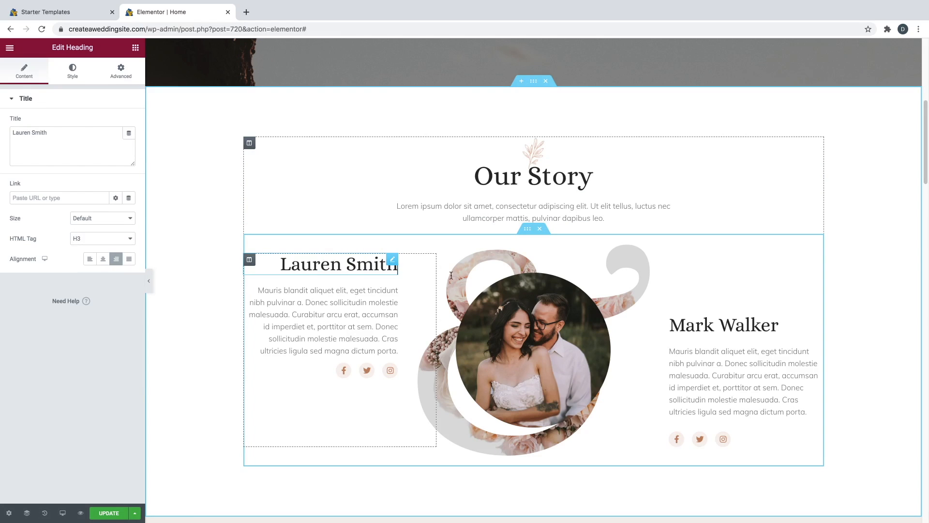
triple_click(688, 326)
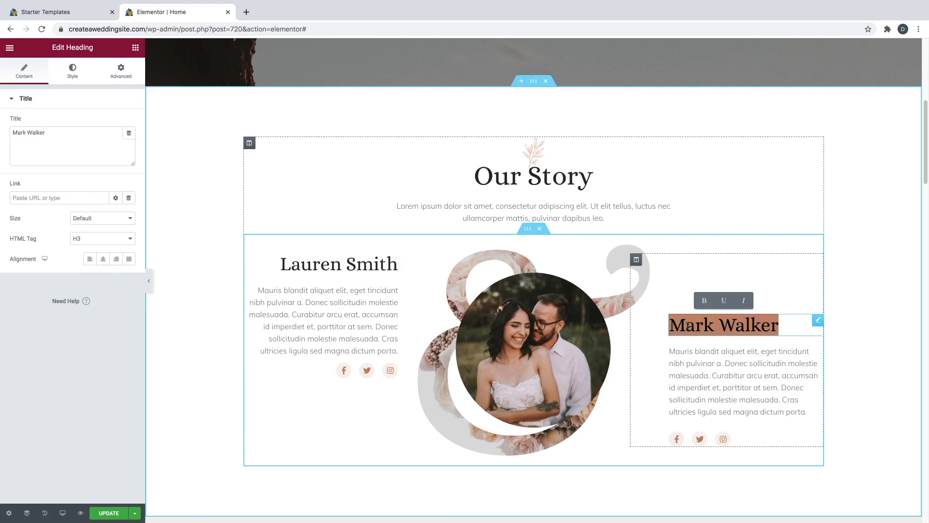
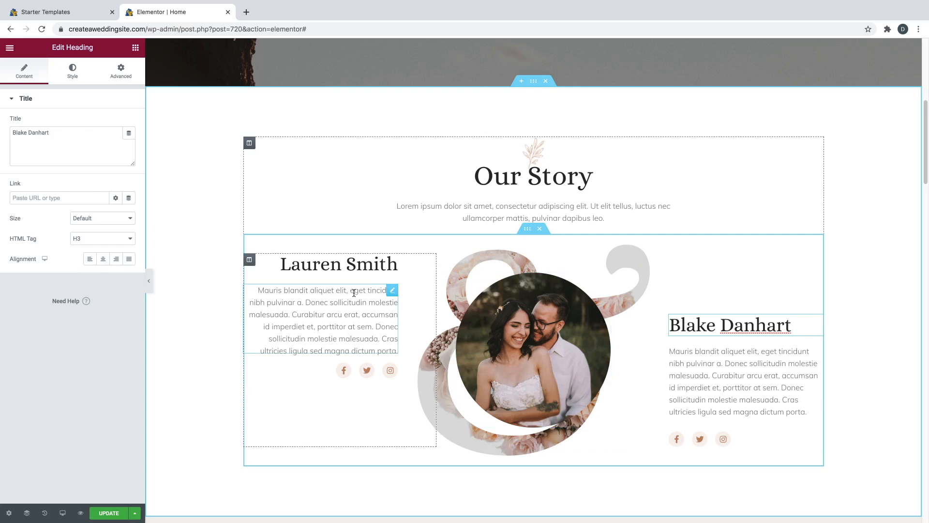
- Select and inspect the first partner's story paragraph without changing it
click(352, 297)
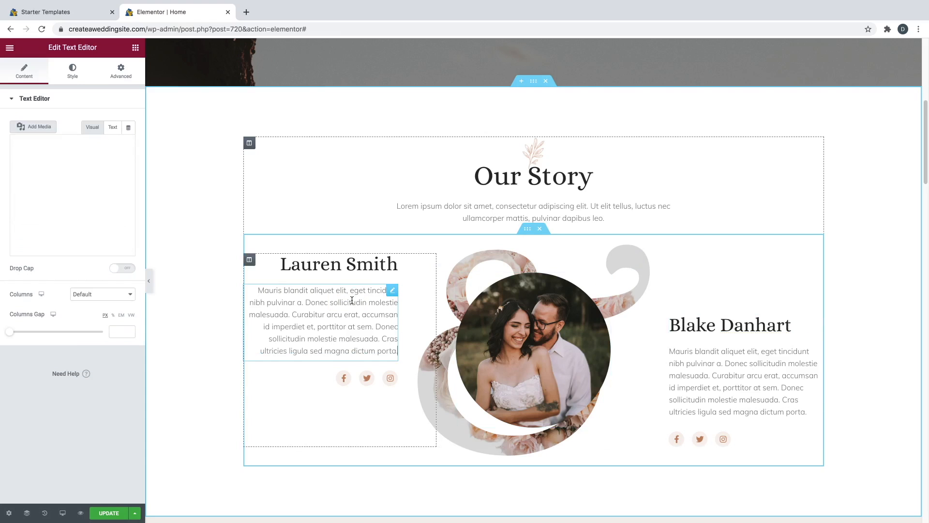
click(88, 167)
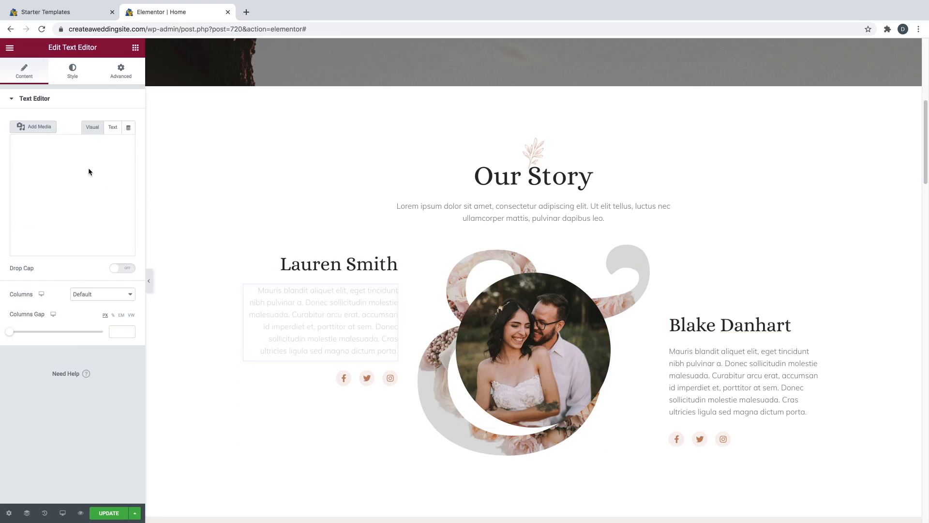
triple_click(335, 304)
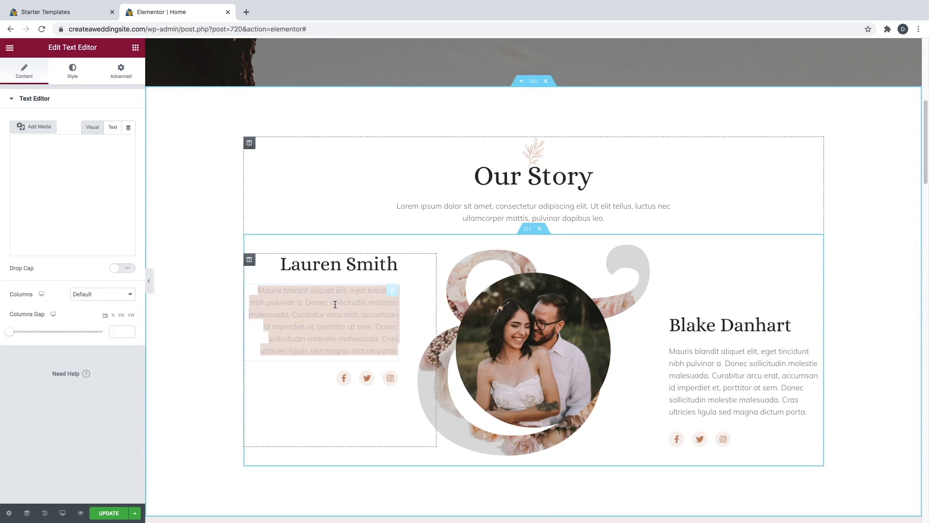
click(347, 318)
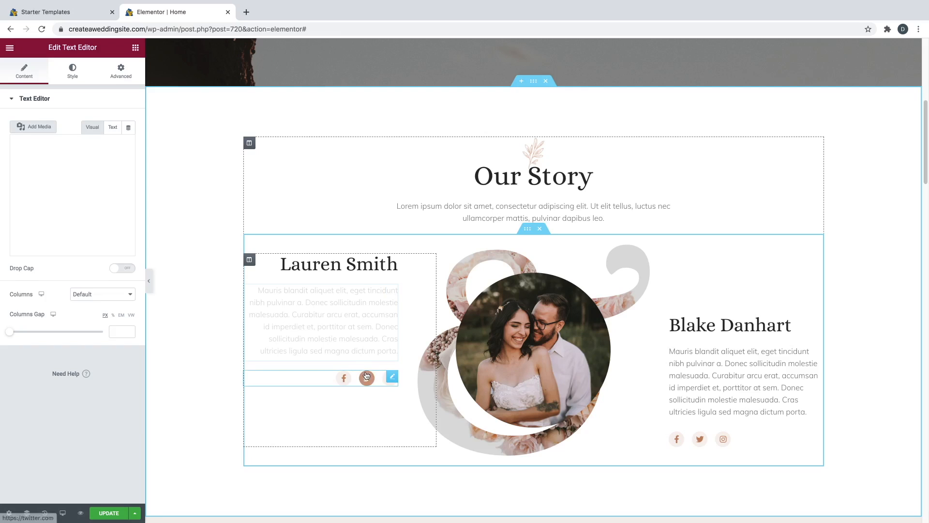
- Check the first partner's Facebook icon link, then show the social icons' style settings
click(392, 377)
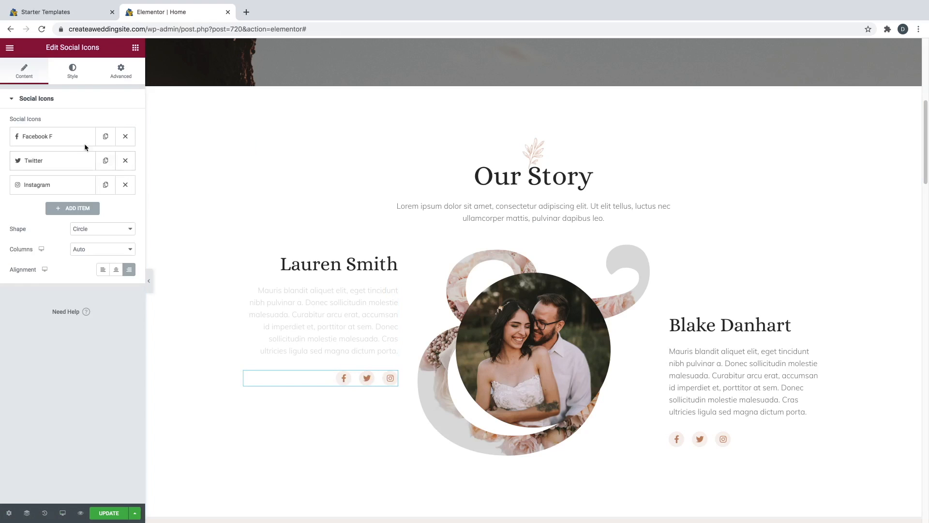
click(69, 140)
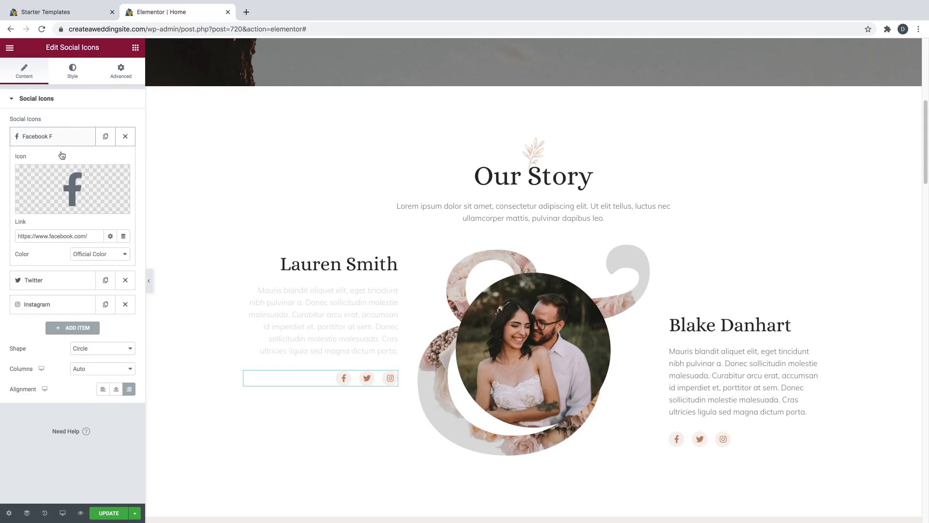
triple_click(66, 236)
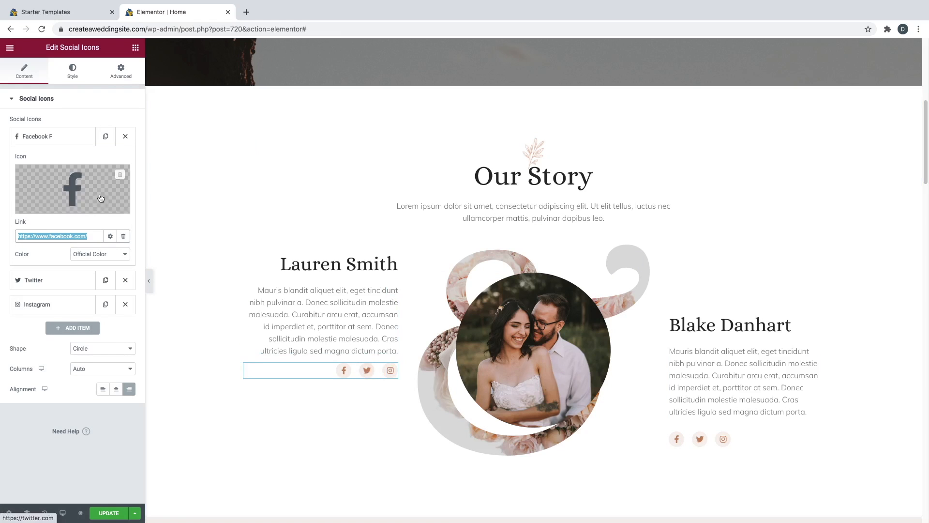
click(56, 142)
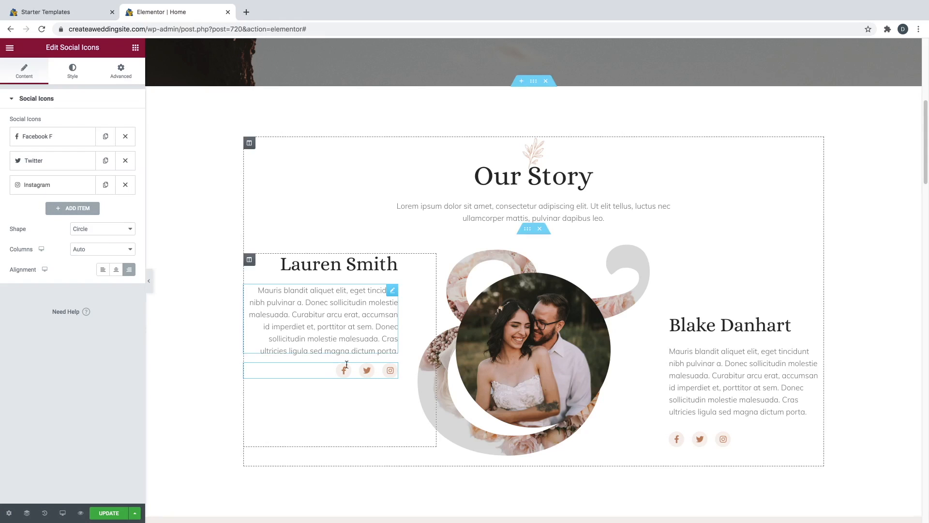
click(72, 76)
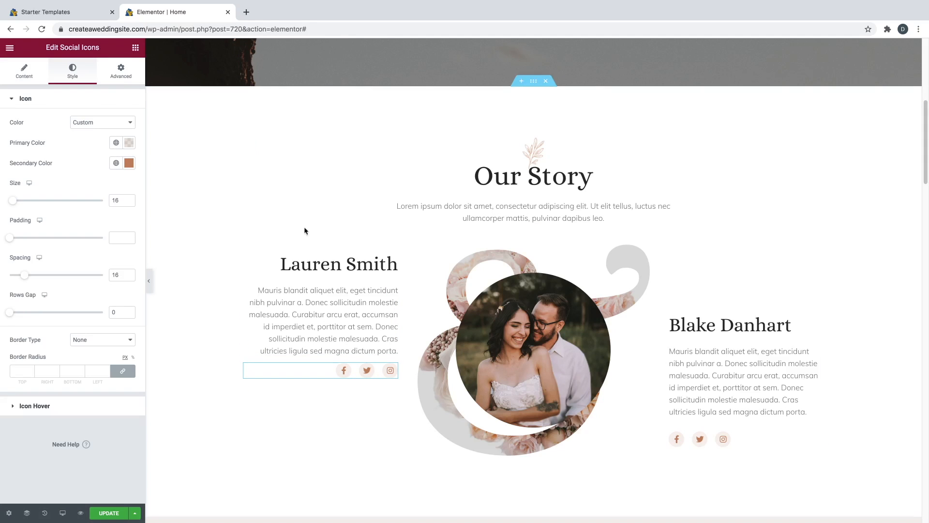
- Upload six wedding images and insert Us.jpg as the Our Story circle photo
click(604, 280)
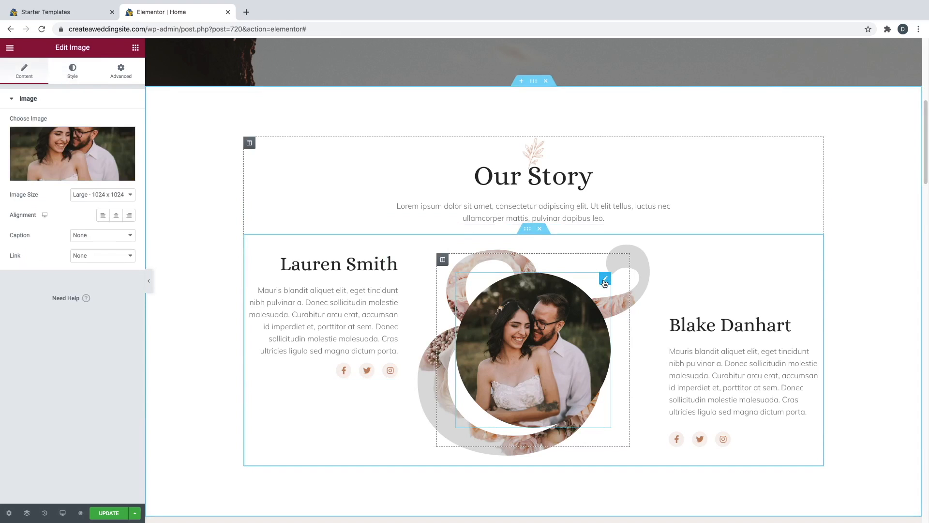
mouse_move(84, 161)
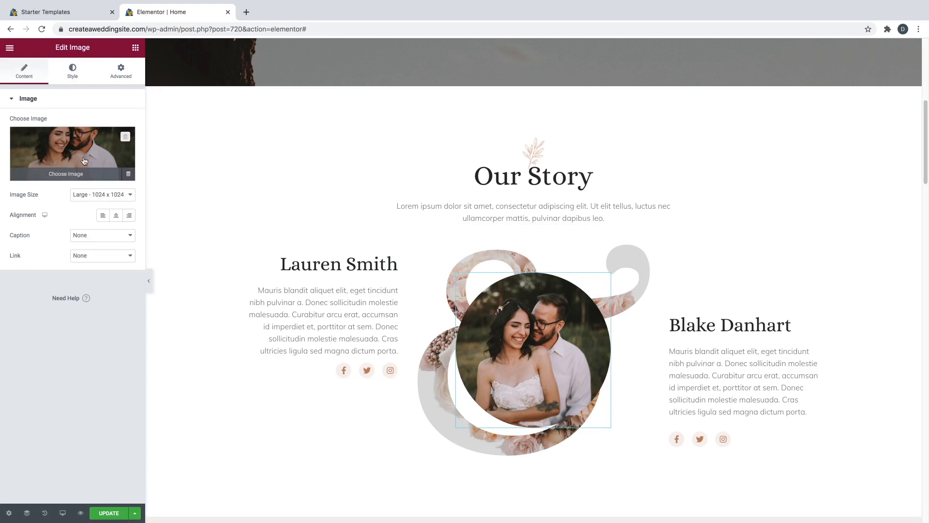
click(73, 175)
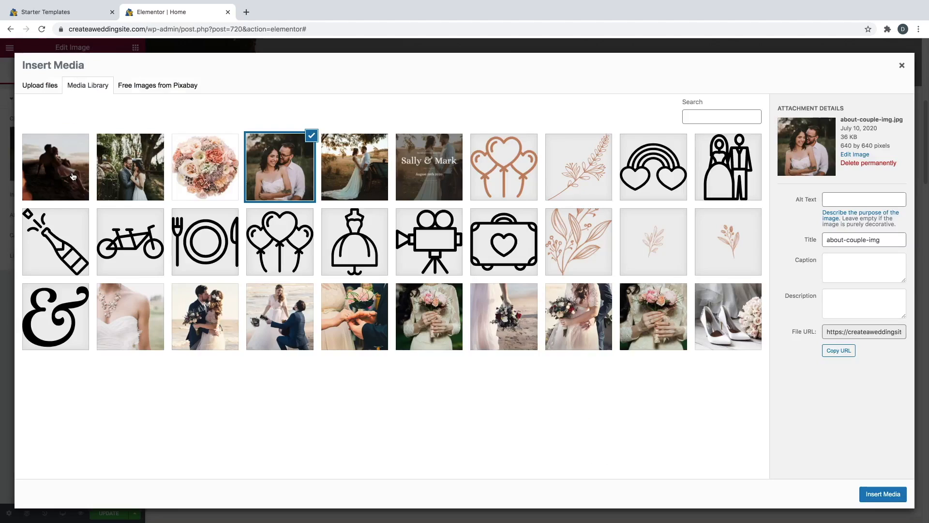
click(39, 86)
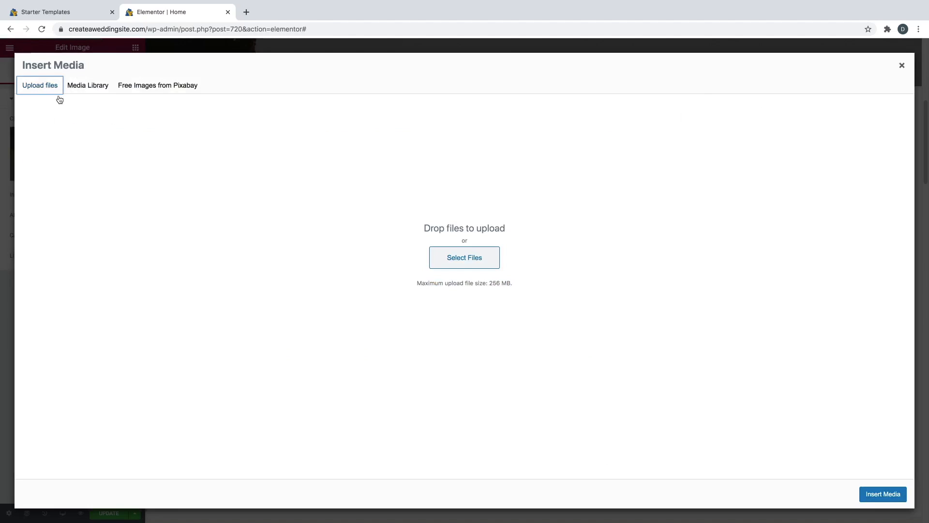
click(454, 255)
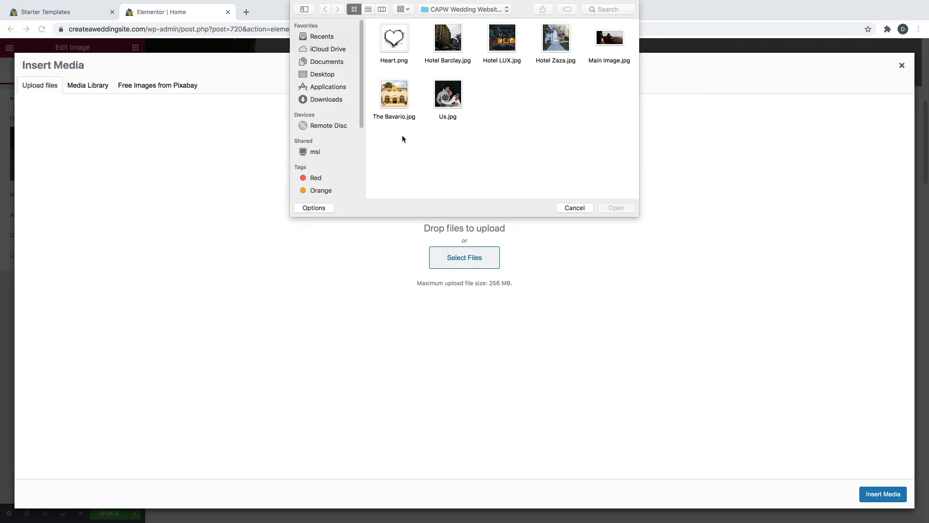
drag(389, 134, 554, 37)
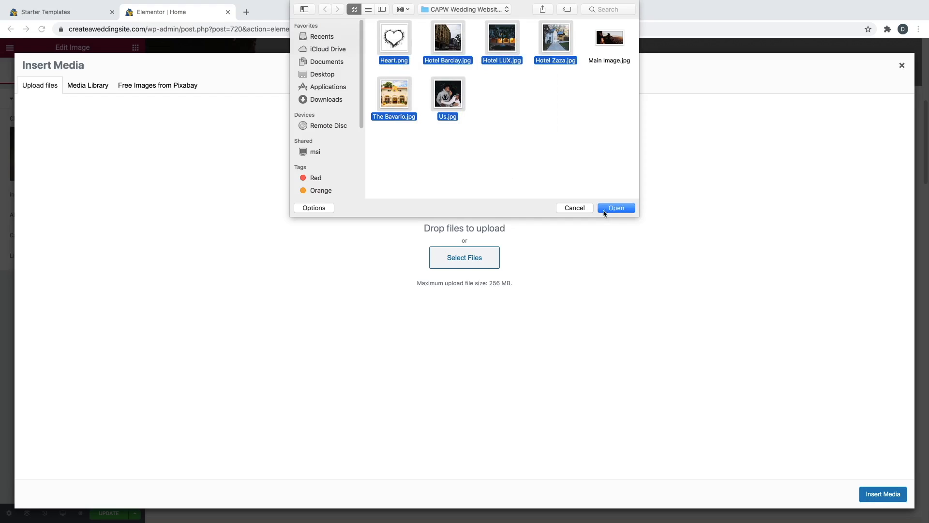
click(616, 208)
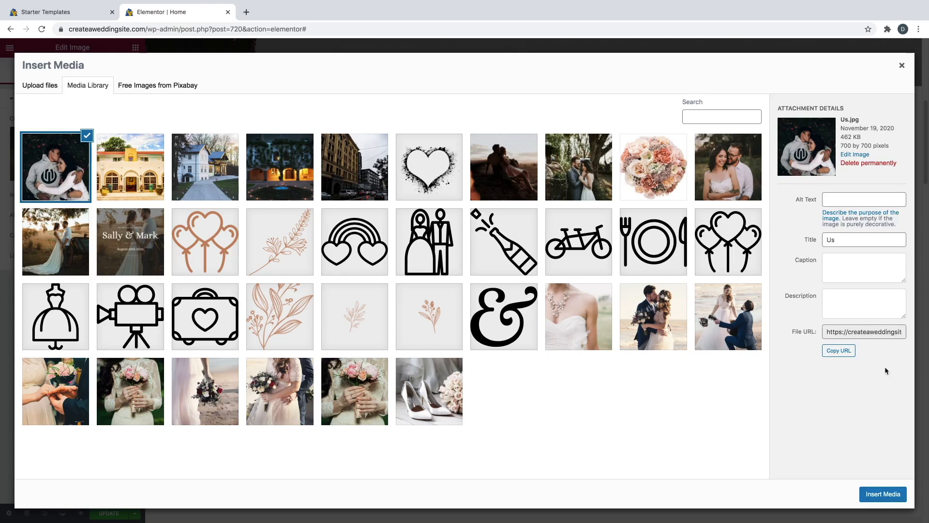
click(878, 495)
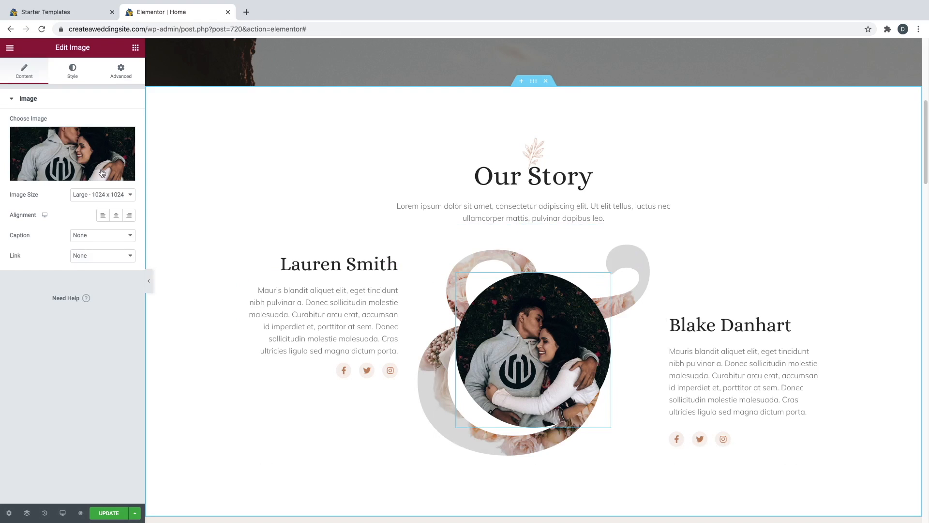
- Reopen the media library to check the photo's 700 by 700 dimensions
click(63, 176)
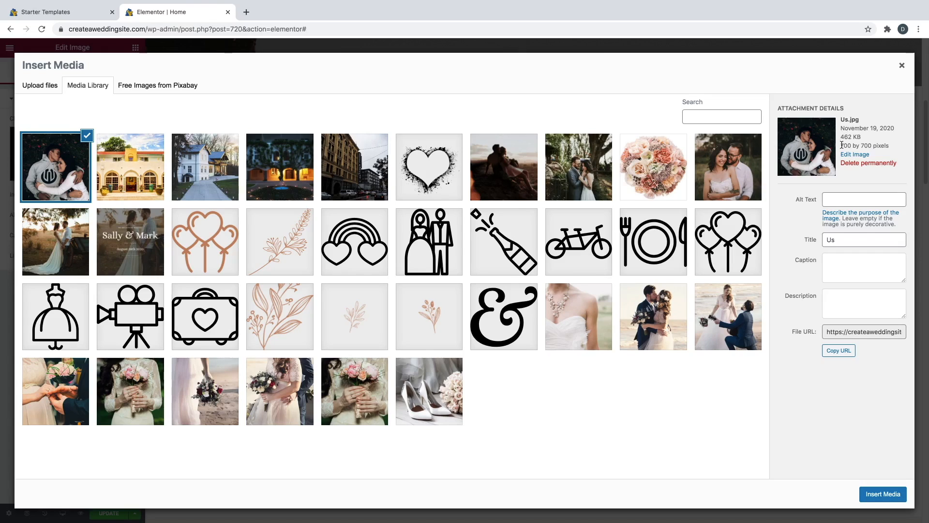
drag(850, 145, 873, 146)
click(873, 146)
- Go to fotor.com in a new tab and launch its photo editor
click(246, 11)
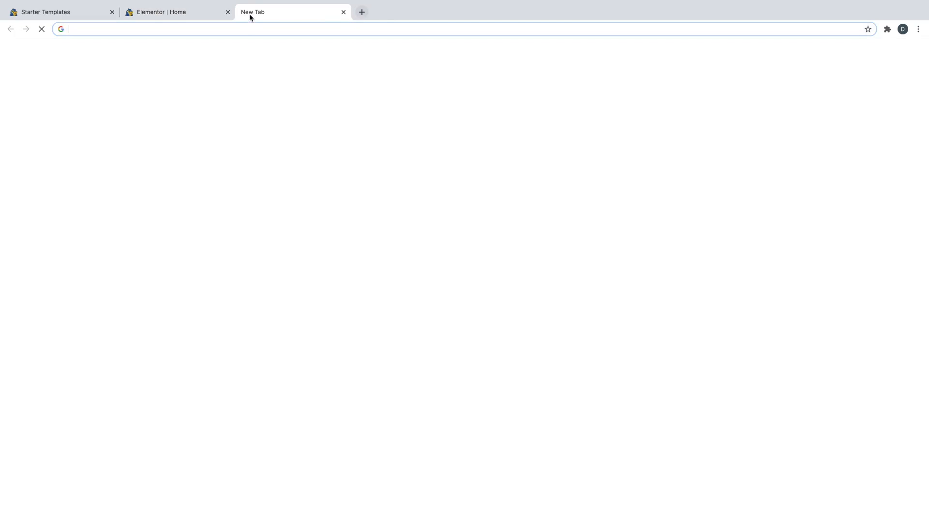
text(f)
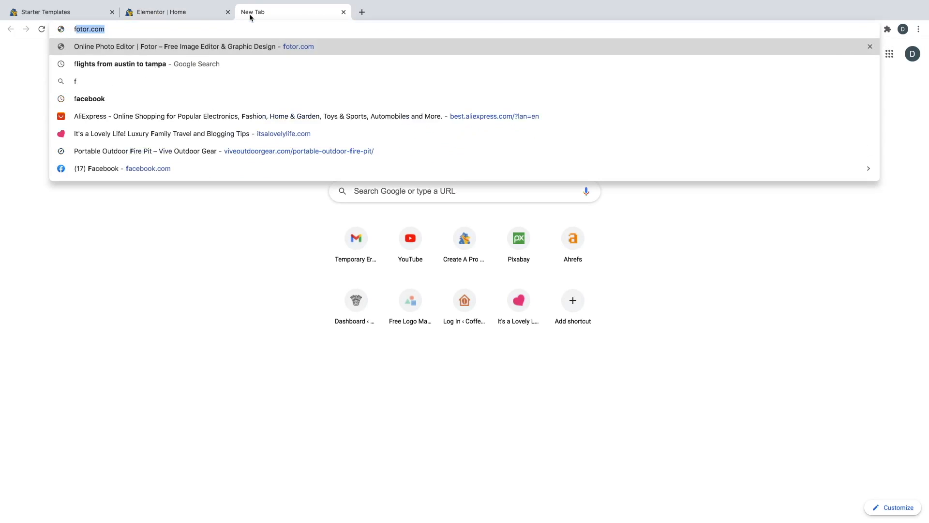
text(otor.com)
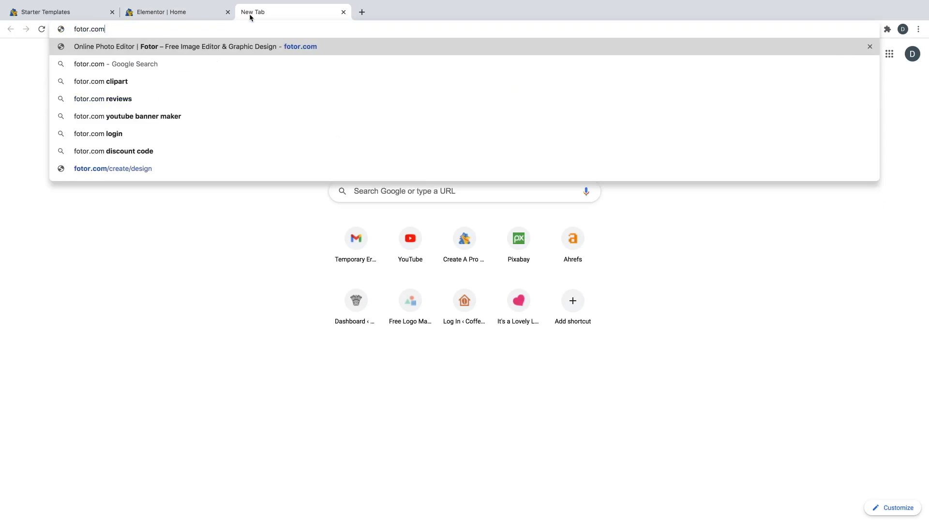
key(Return)
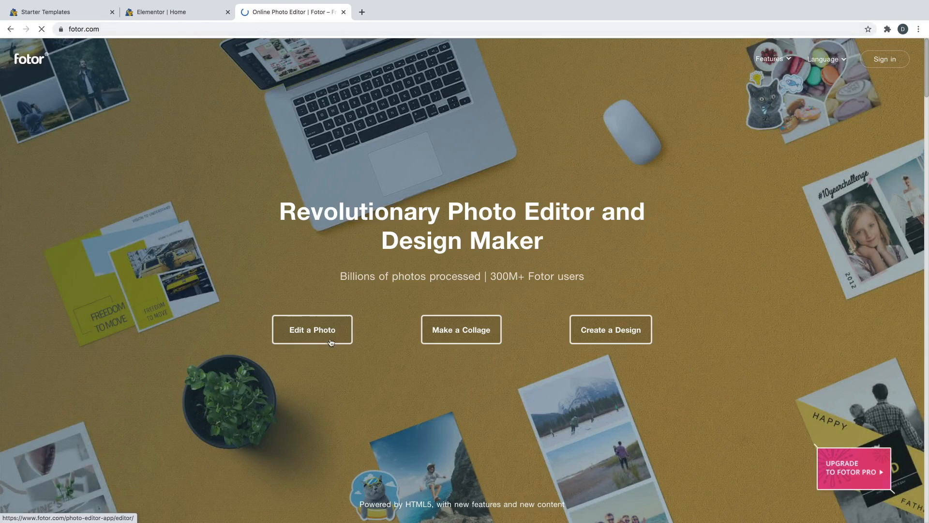
click(327, 336)
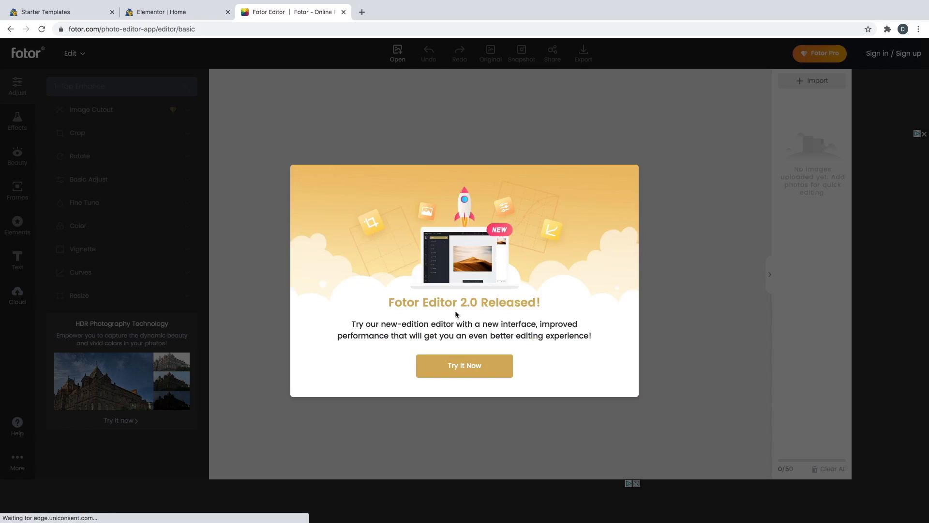
click(466, 367)
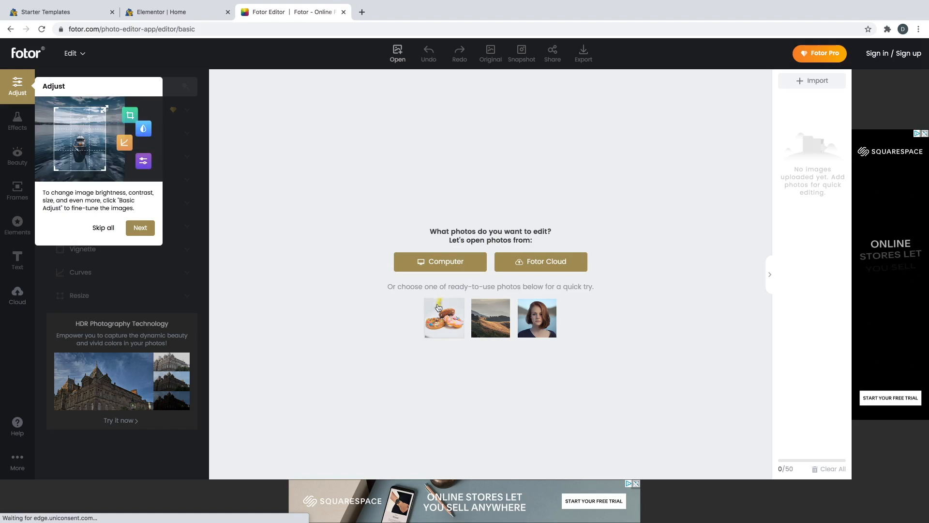
- Open Main Image.jpg from the computer in the Fotor editor
click(401, 61)
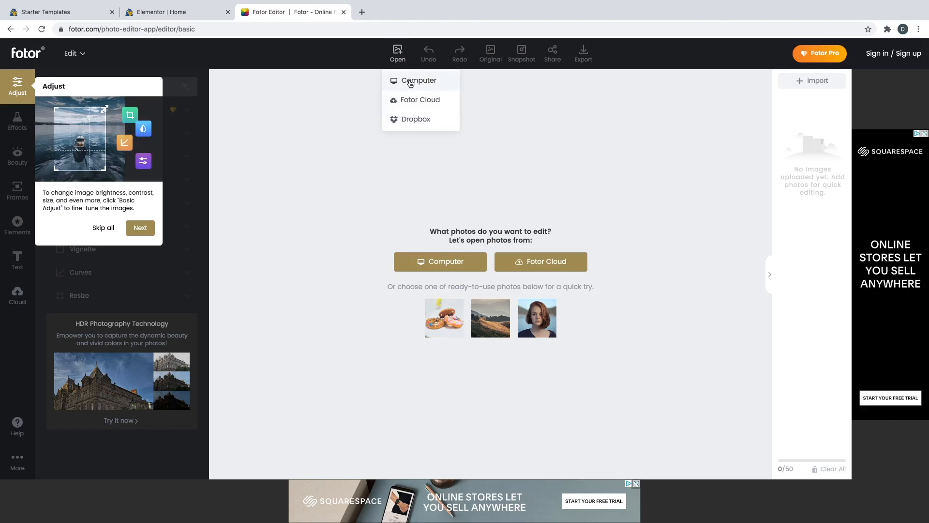
click(410, 81)
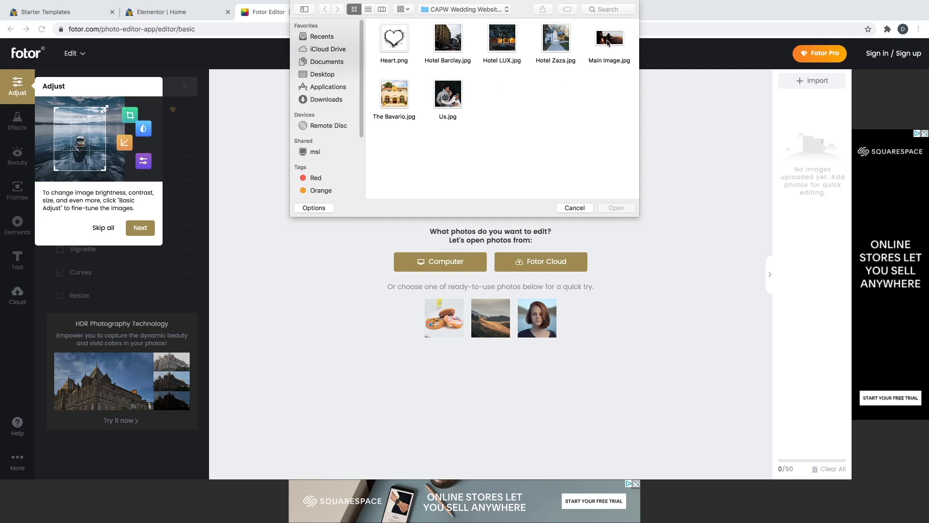
click(608, 42)
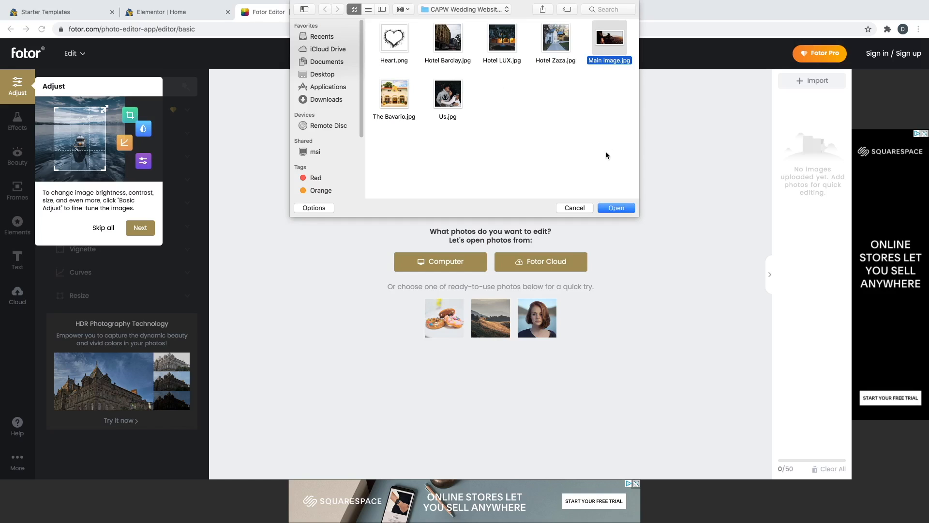
click(615, 208)
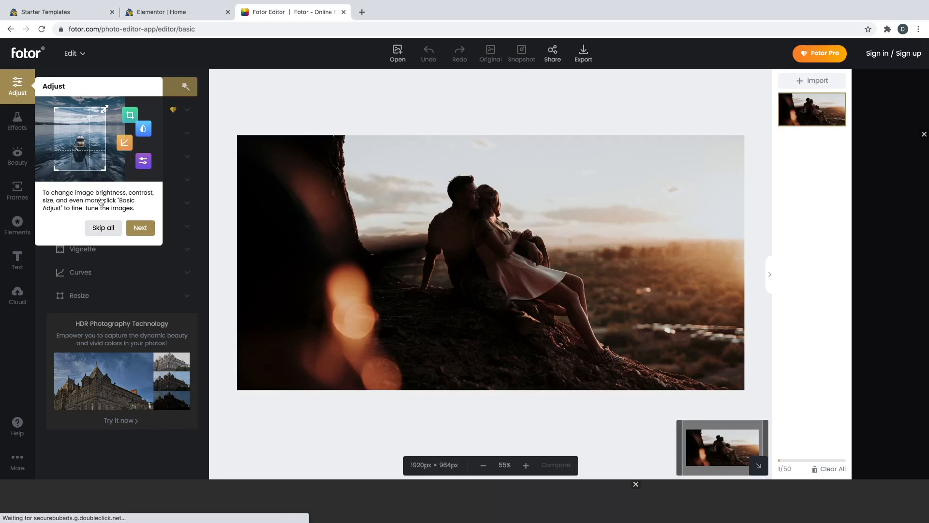
click(102, 228)
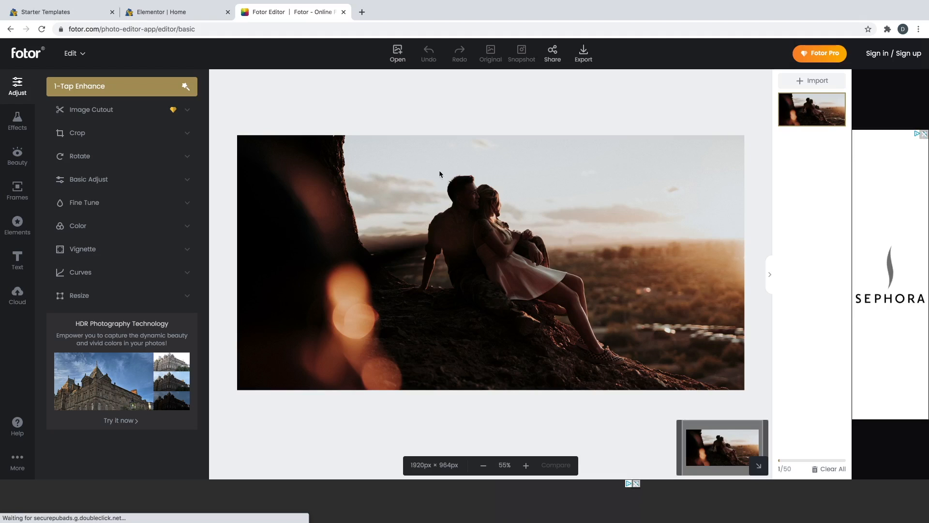
- Crop the photo to a 670 × 670 px square centred on the couple
click(89, 137)
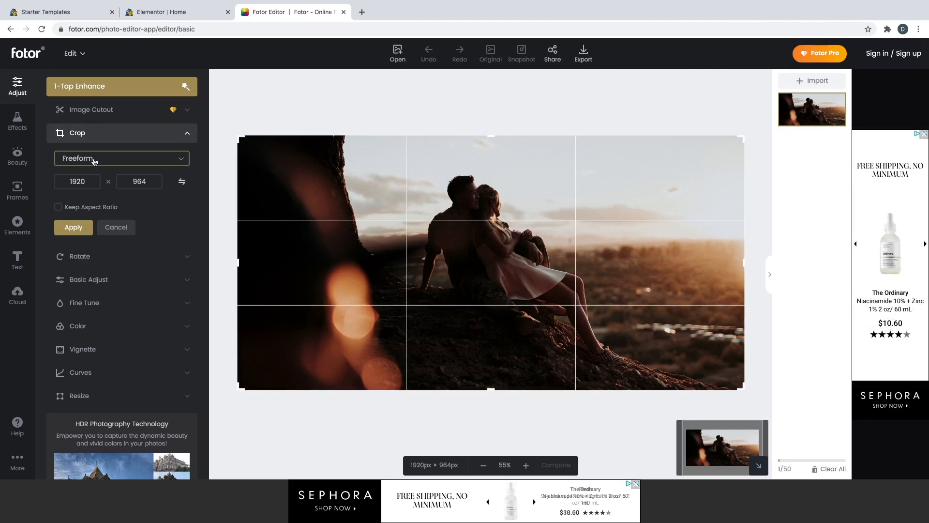
click(92, 159)
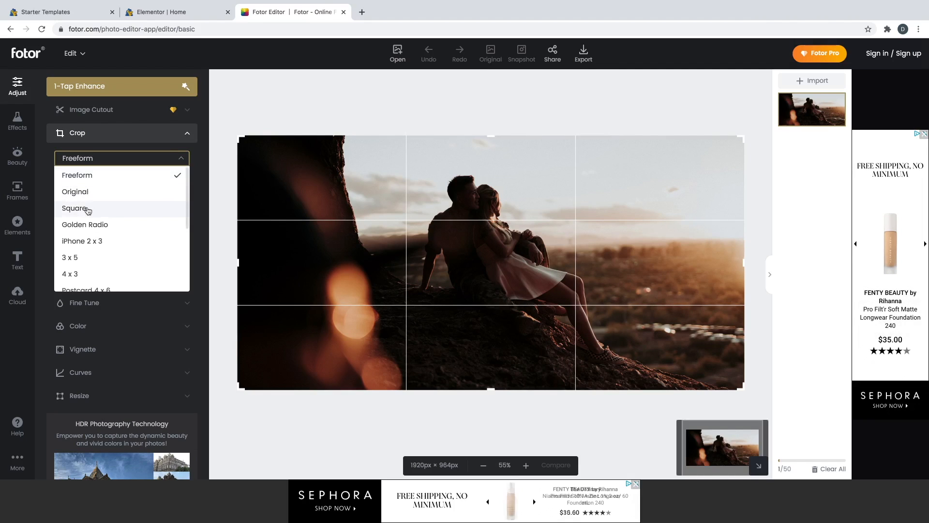
click(87, 209)
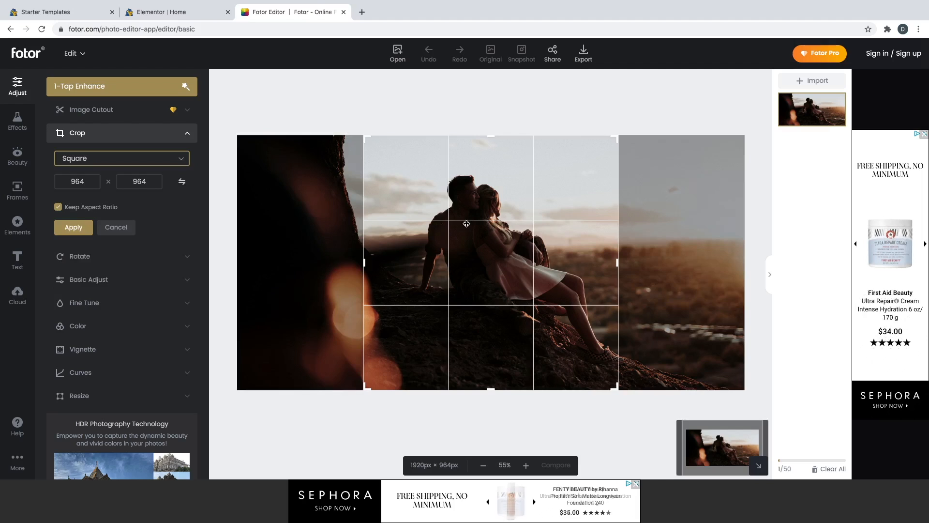
mouse_move(455, 224)
mouse_down()
mouse_move(467, 226)
mouse_move(444, 226)
mouse_up()
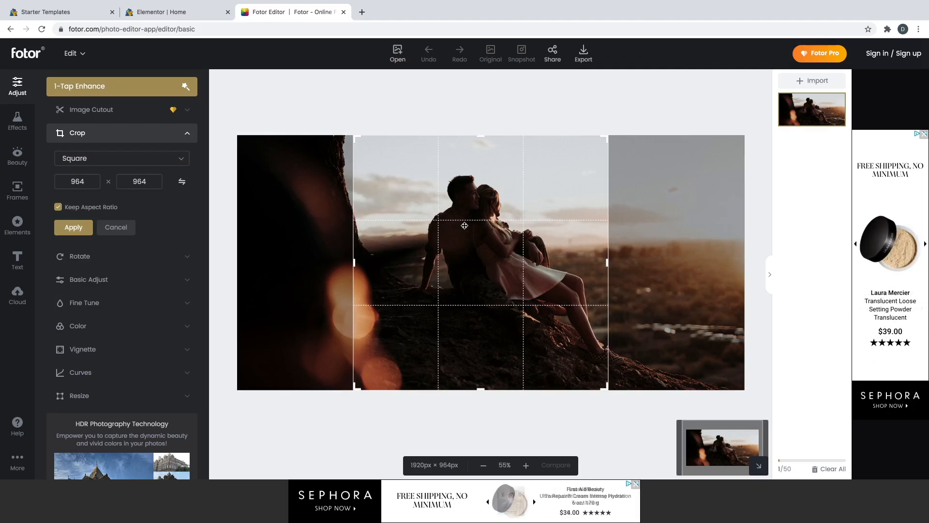
drag(604, 382, 564, 311)
drag(496, 269, 529, 263)
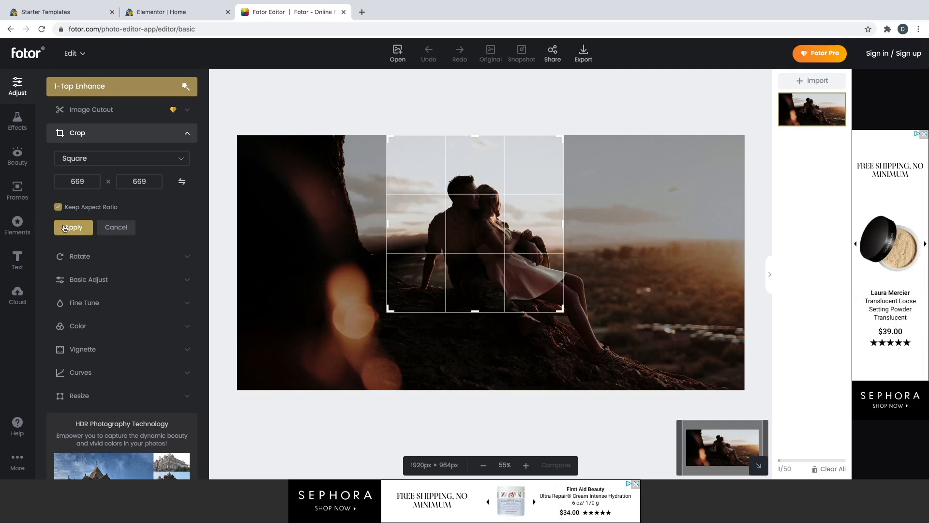
click(65, 228)
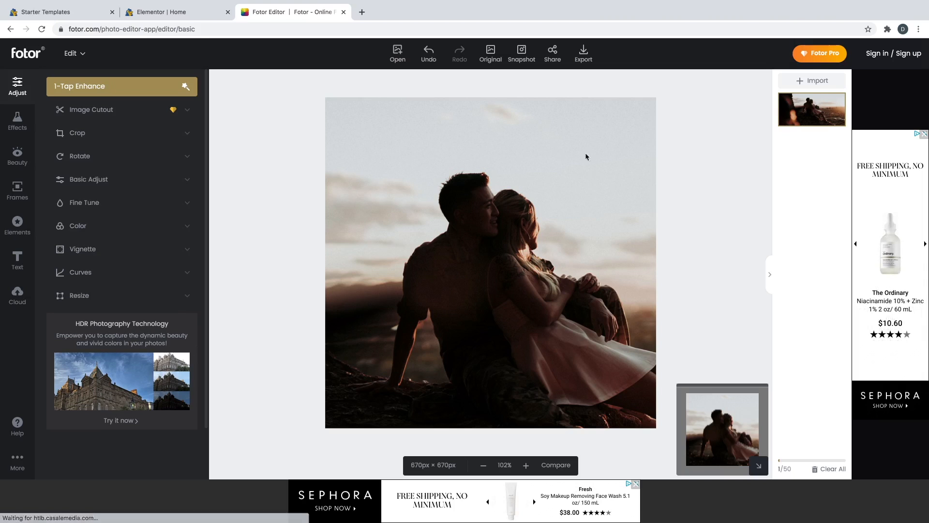
- Try exporting the cropped photo, dismiss the sign-in prompt, and open a new tab
click(583, 56)
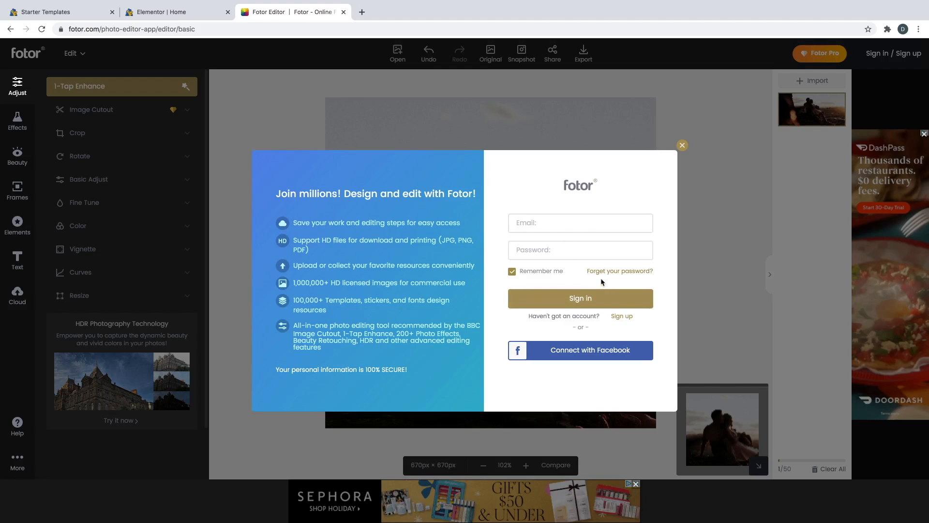
click(682, 145)
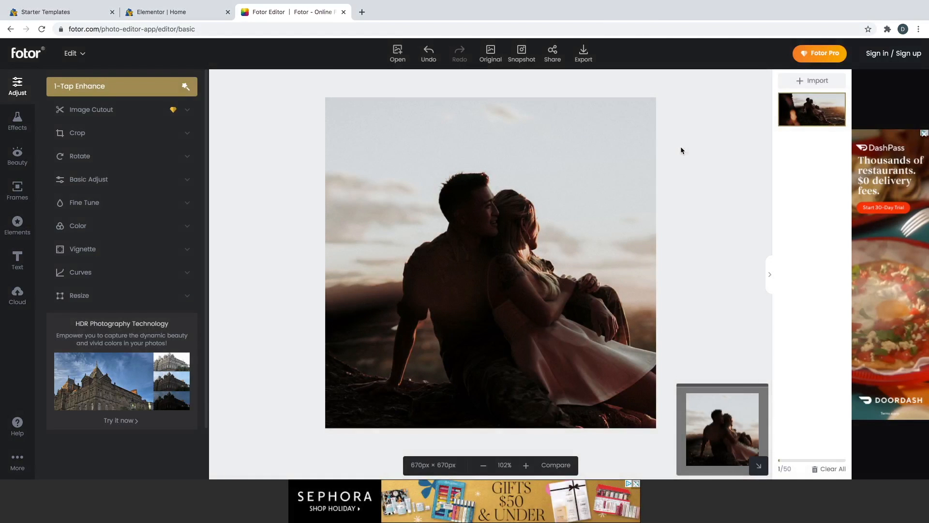
click(362, 13)
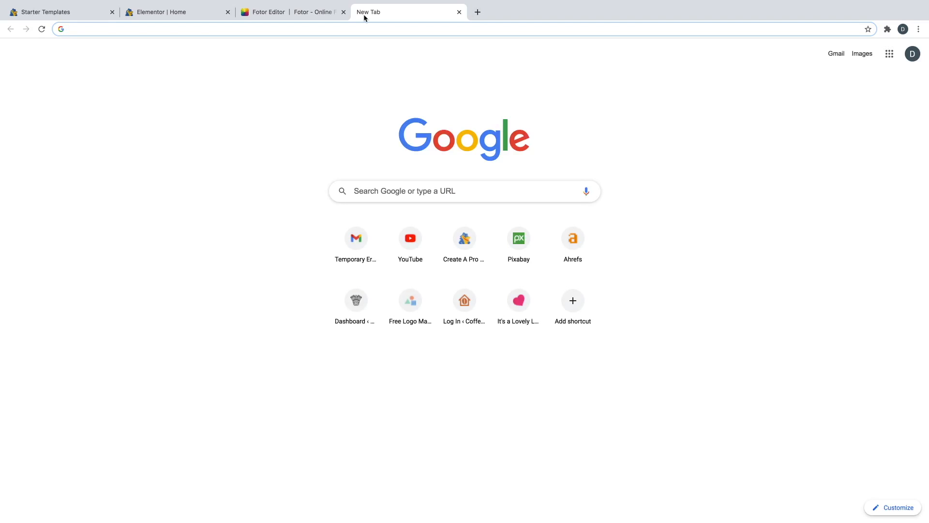
text(pixa)
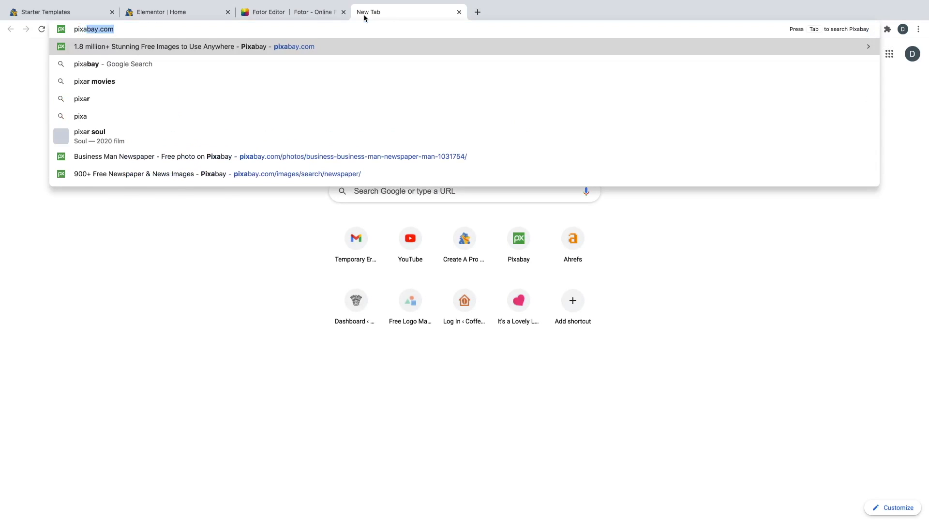
key(Return)
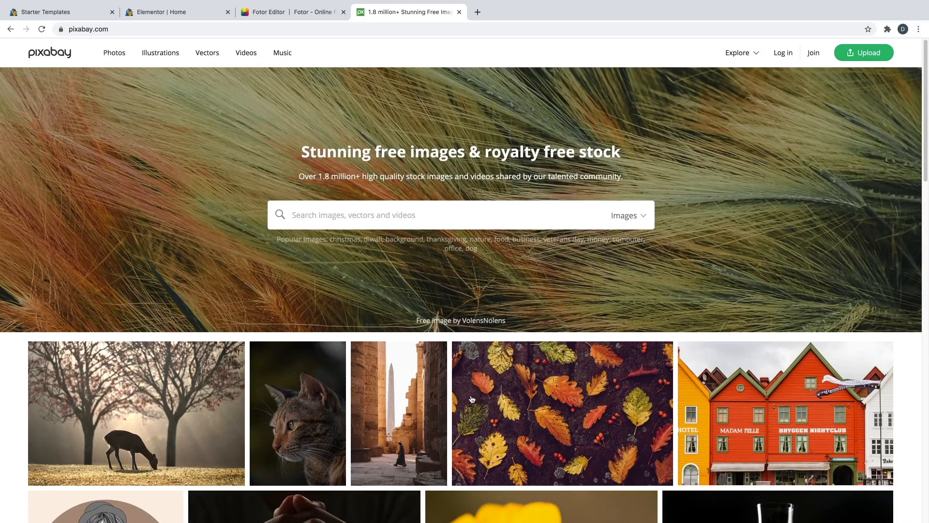
click(376, 220)
text(wed)
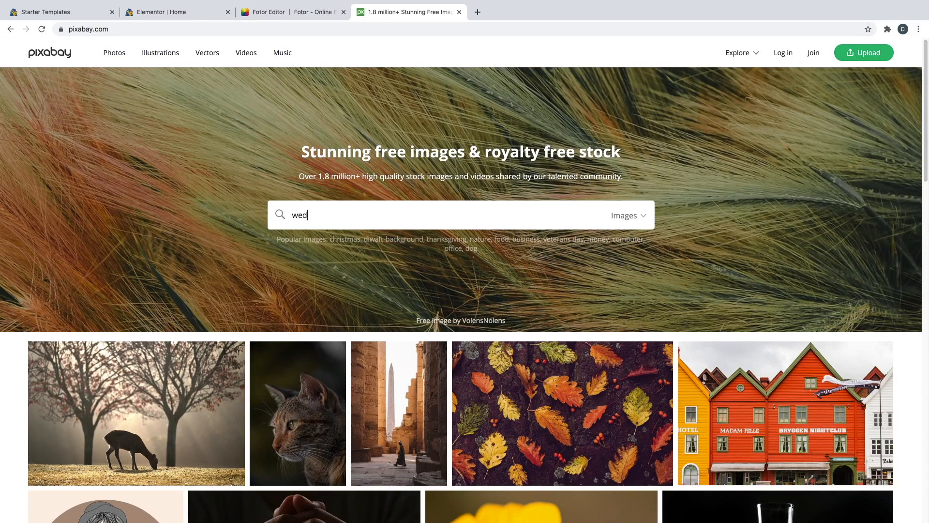
text(di)
click(375, 233)
scroll(397, 320, down, 5)
scroll(398, 320, down, 3)
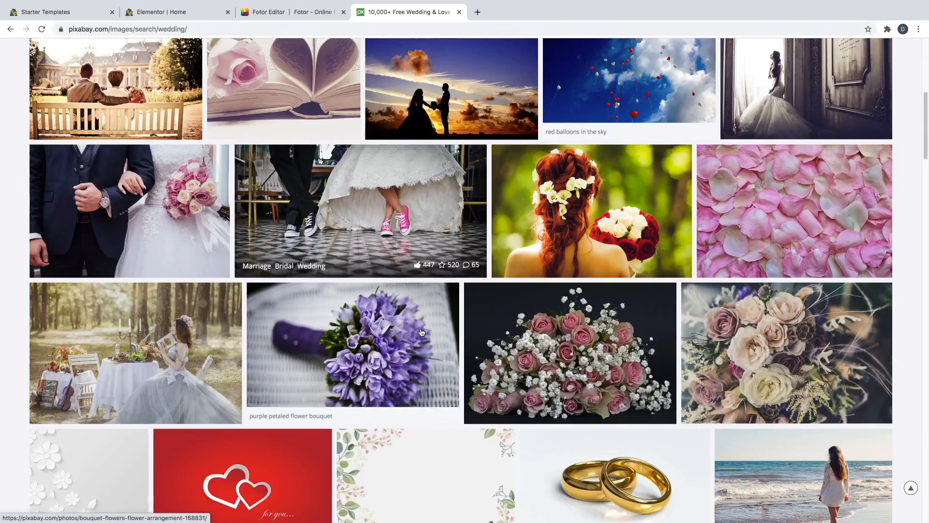
scroll(408, 329, down, 2)
scroll(408, 329, down, 8)
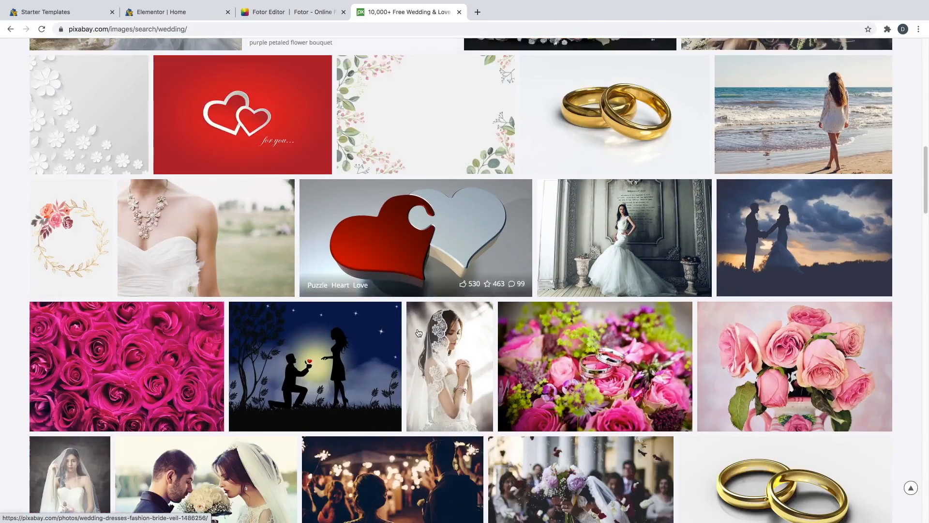
scroll(404, 284, down, 2)
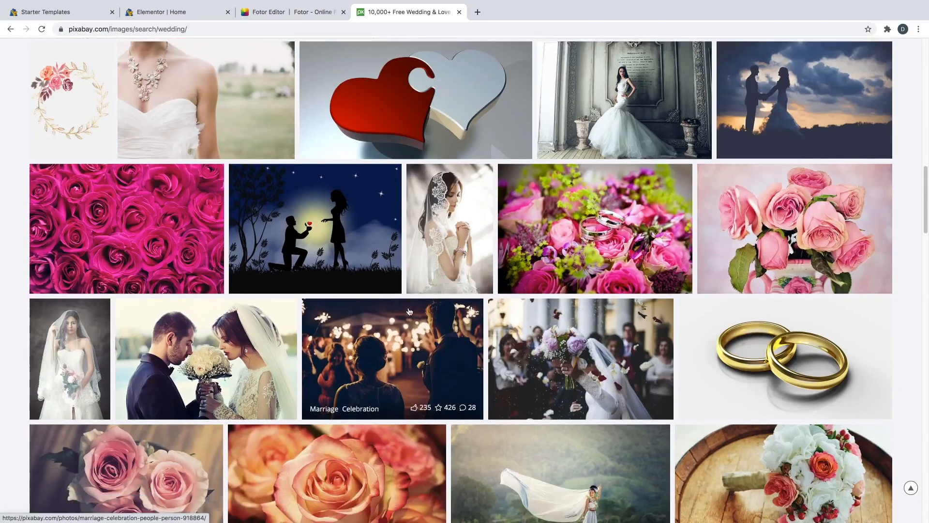
scroll(432, 315, down, 1)
scroll(432, 315, up, 15)
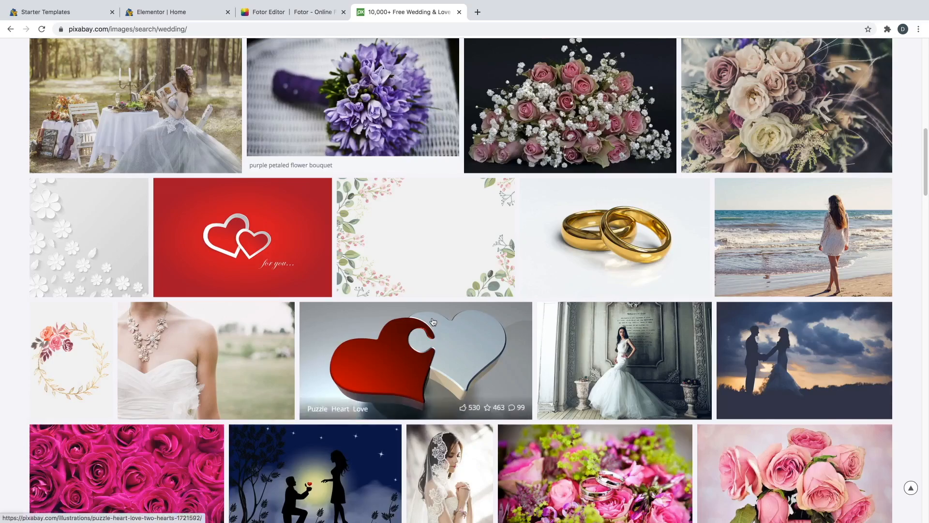
mouse_move(457, 4)
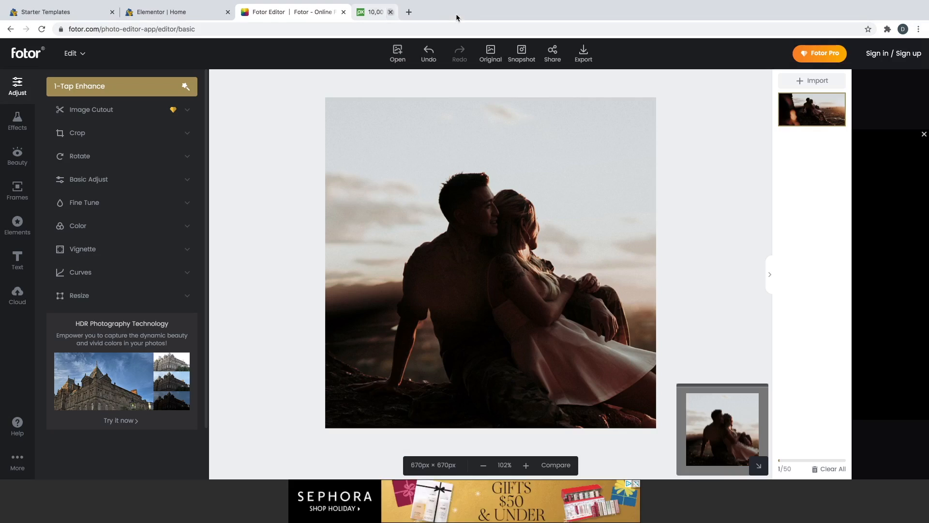
click(459, 11)
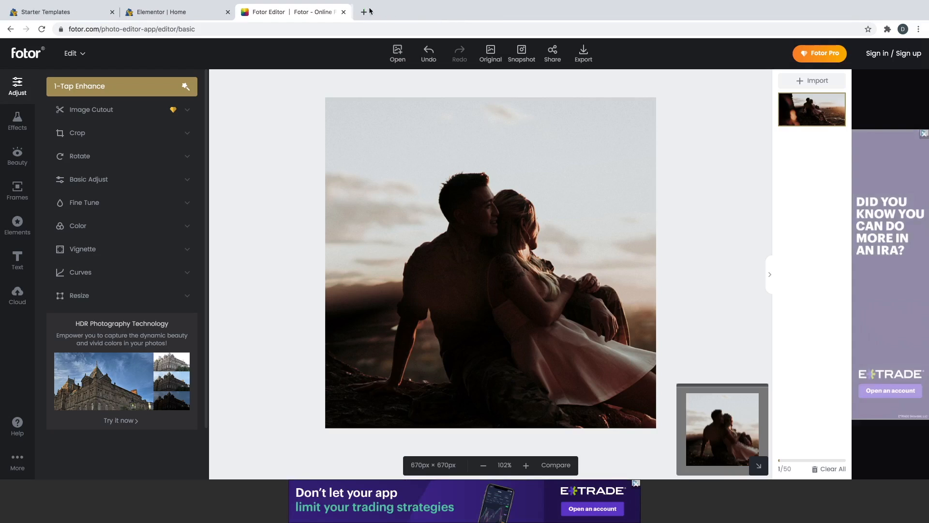
- Leave the Fotor tab, close the media library, and show the couple photo's style settings
click(343, 12)
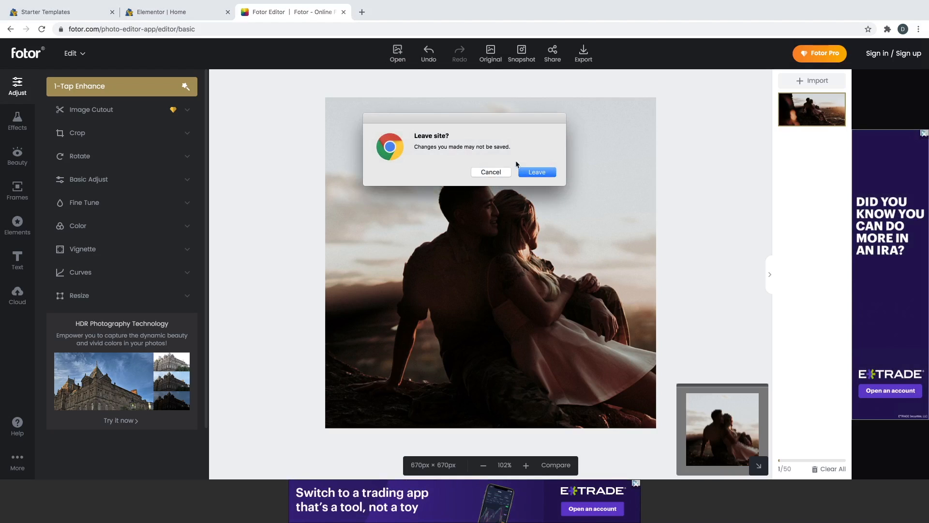
click(521, 173)
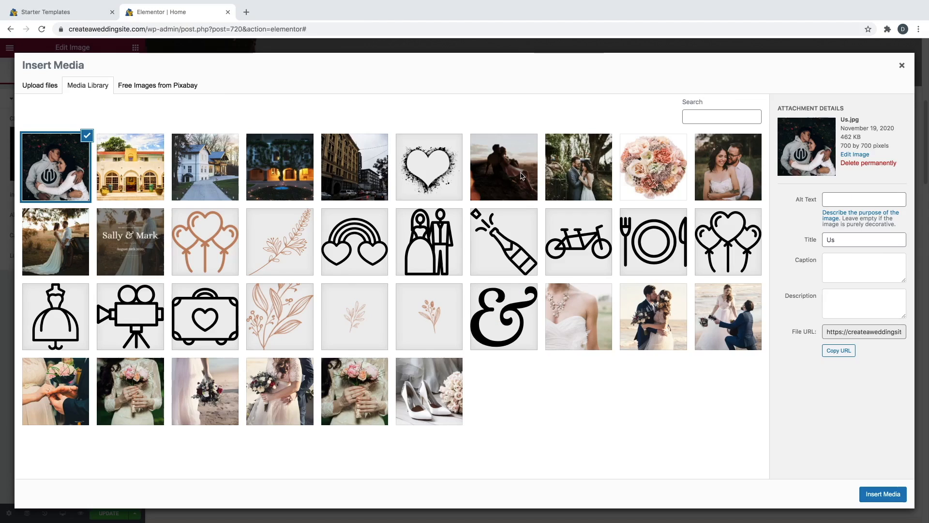
click(901, 67)
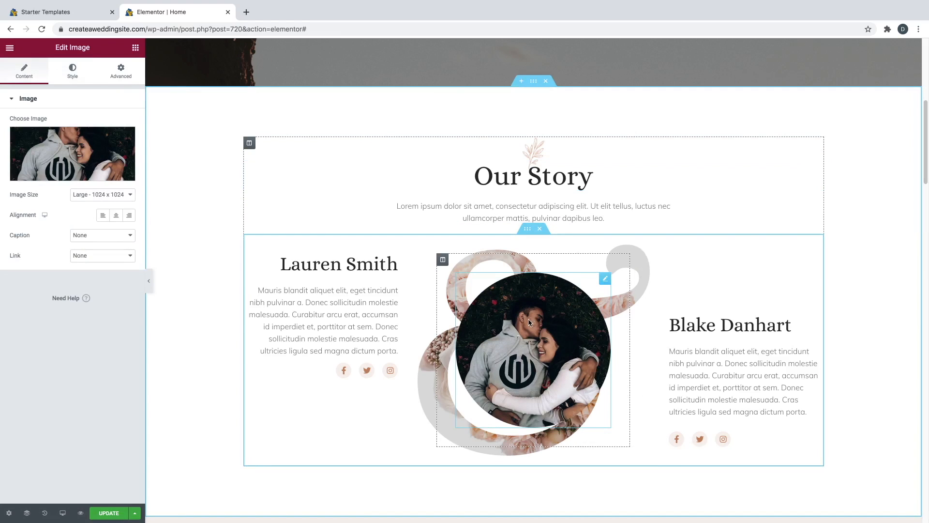
click(84, 76)
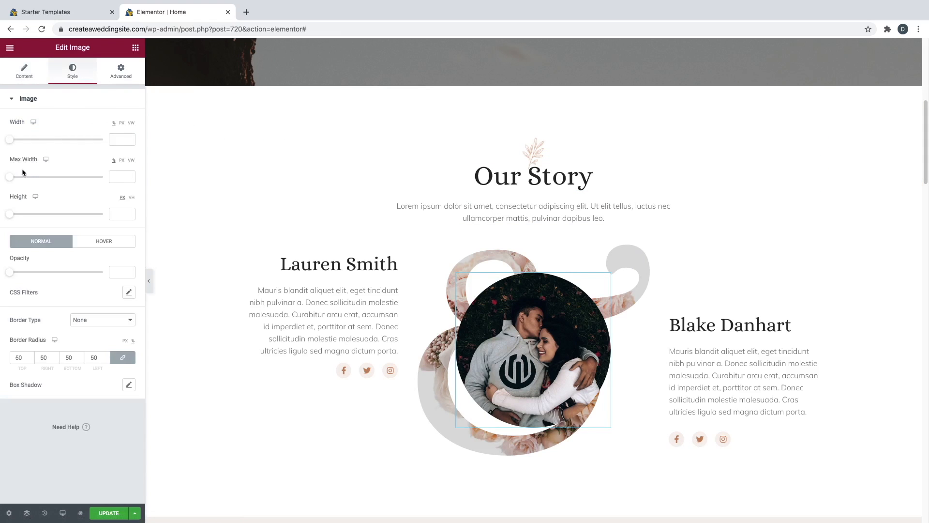
drag(12, 178, 93, 180)
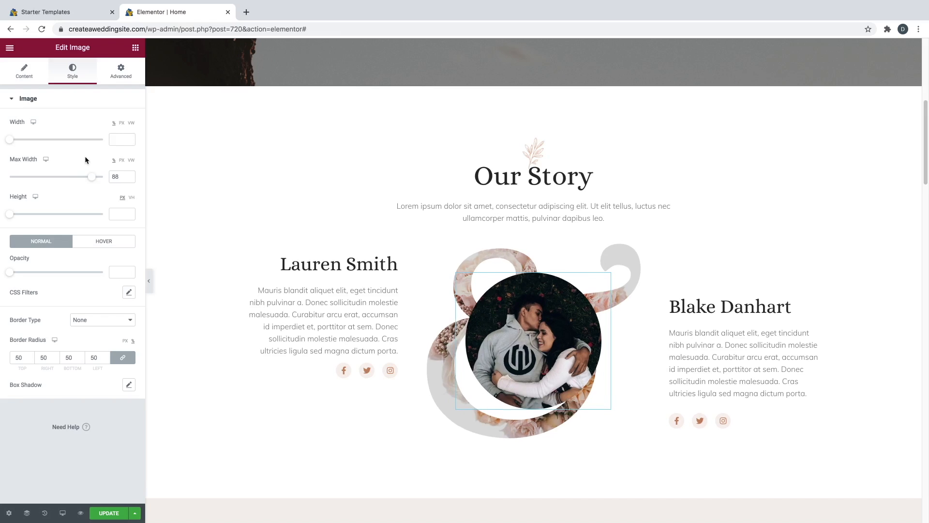
key(ctrl+z)
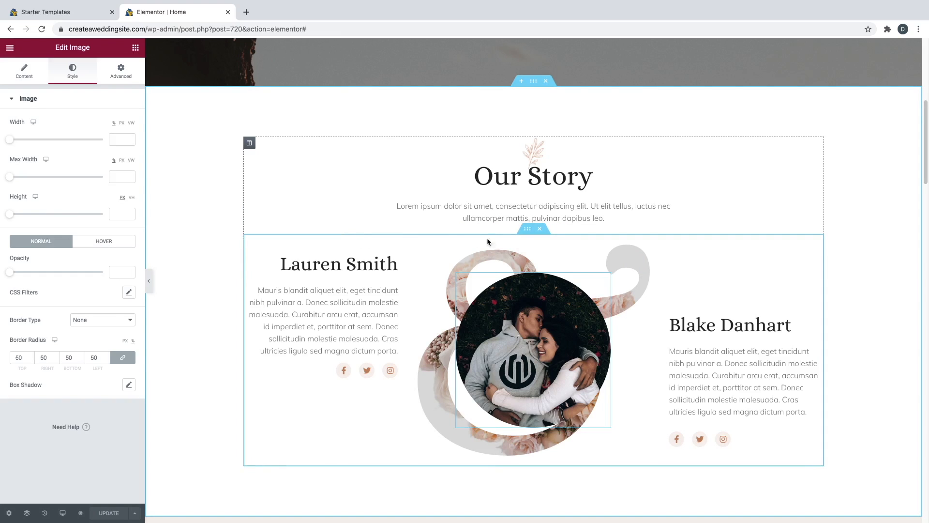
click(527, 230)
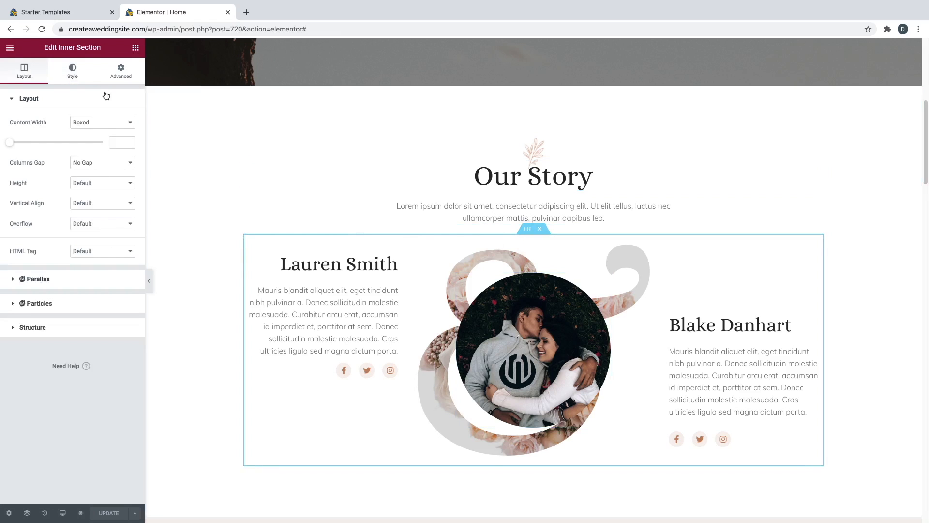
- Check the inner section's background overlay, then pick a replacement for its ampersand bg.svg background image
click(75, 75)
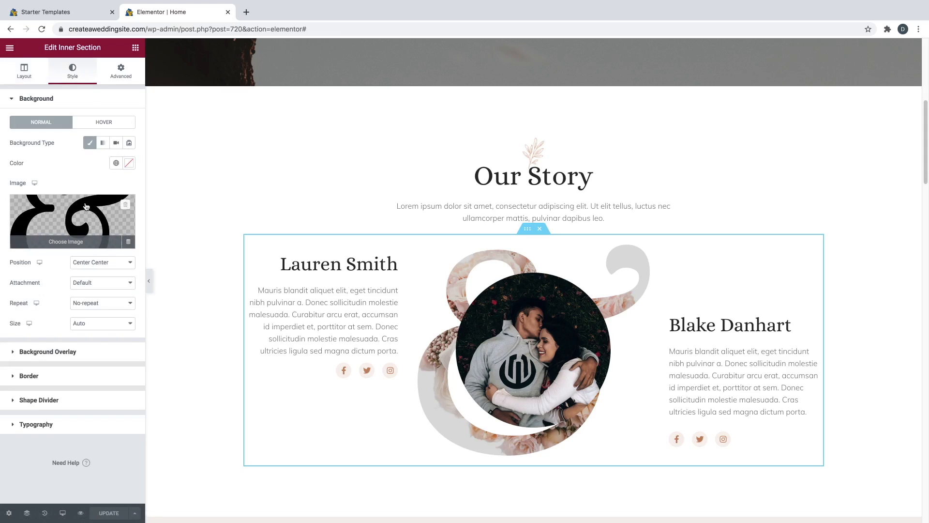
click(66, 359)
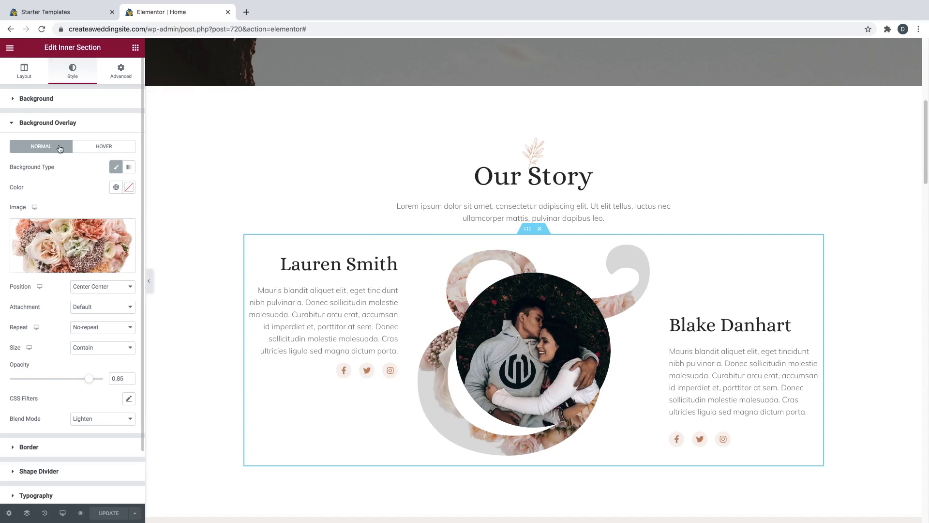
click(47, 104)
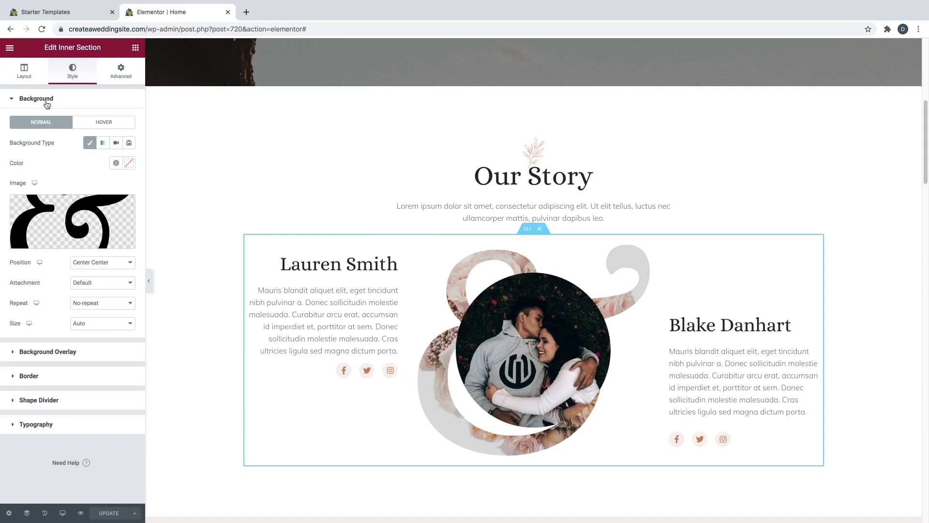
click(69, 241)
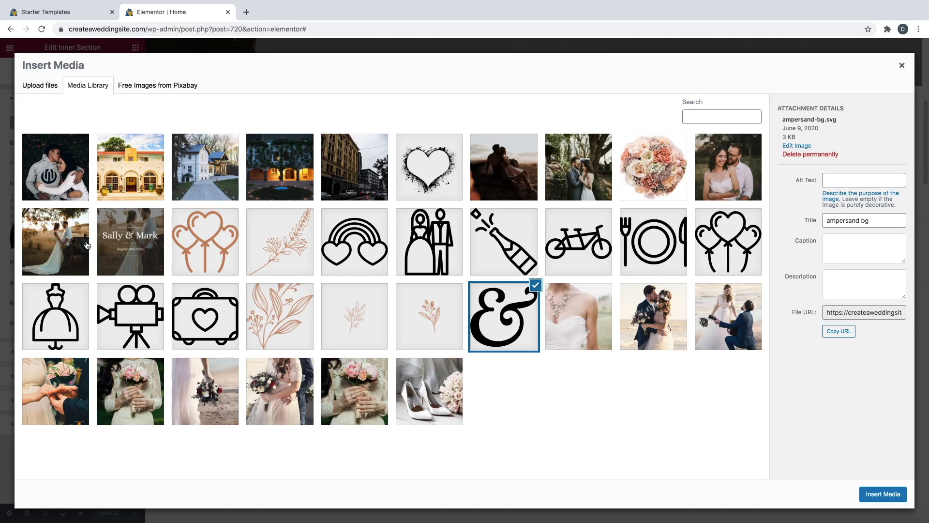
- Use the Heart image as the section background, custom-sized to 54% width
click(445, 171)
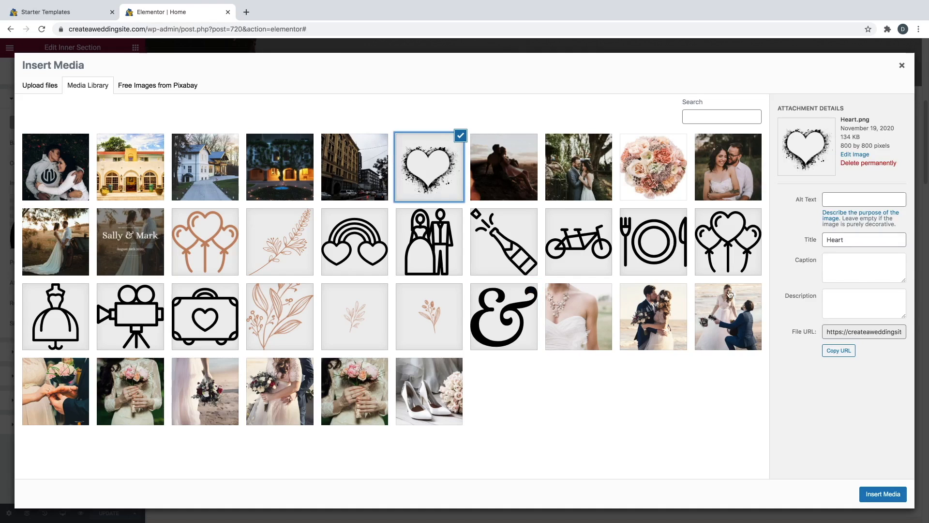
click(875, 497)
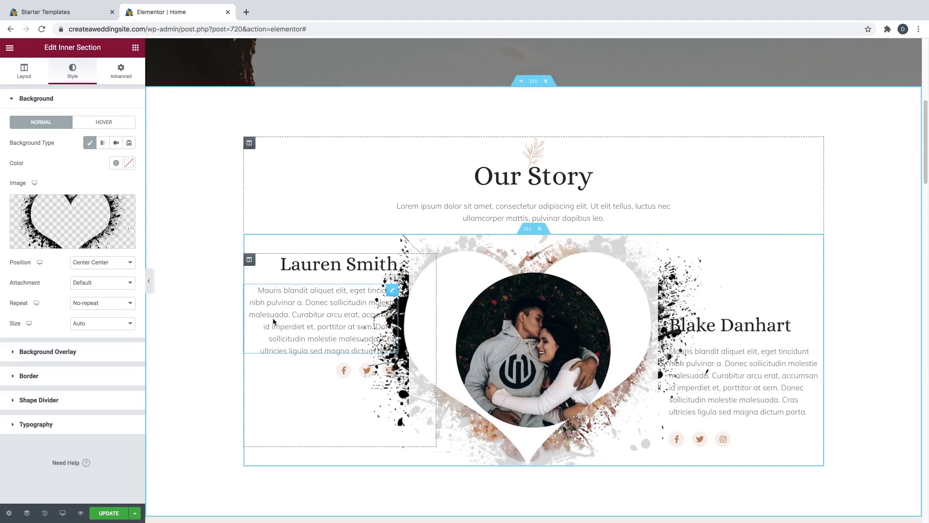
click(85, 324)
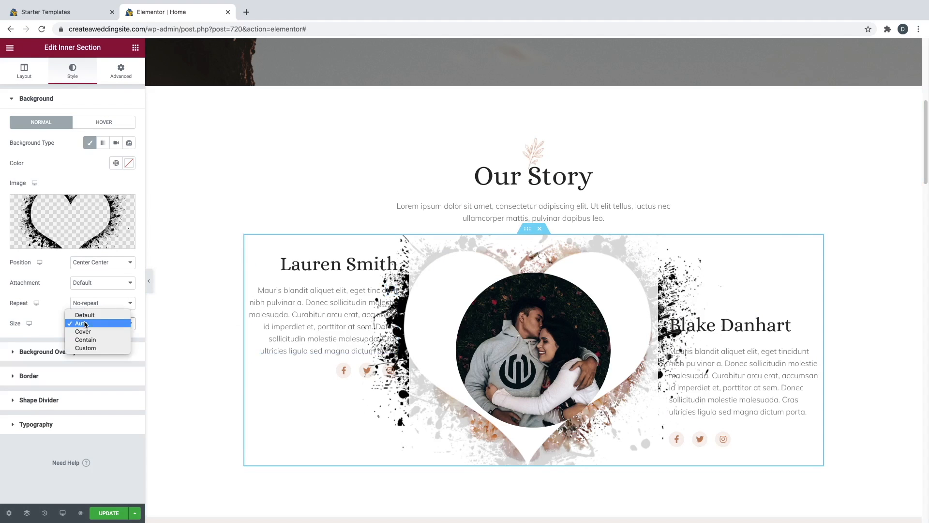
click(87, 348)
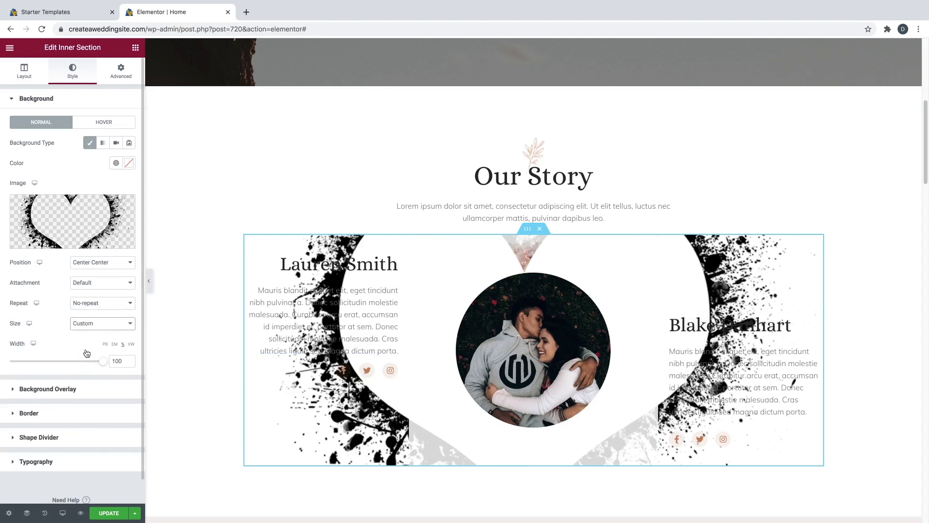
drag(99, 363, 53, 364)
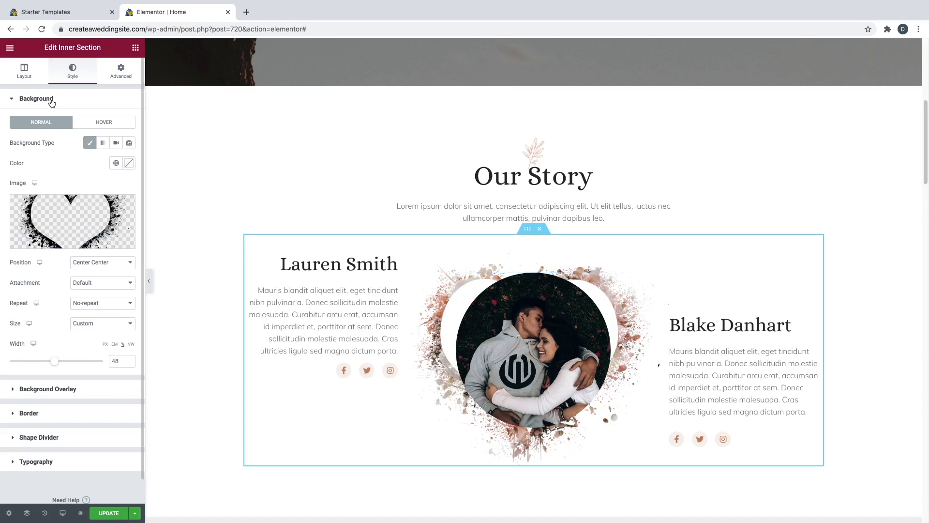
- Bring up the inner section's Background Overlay settings
click(80, 389)
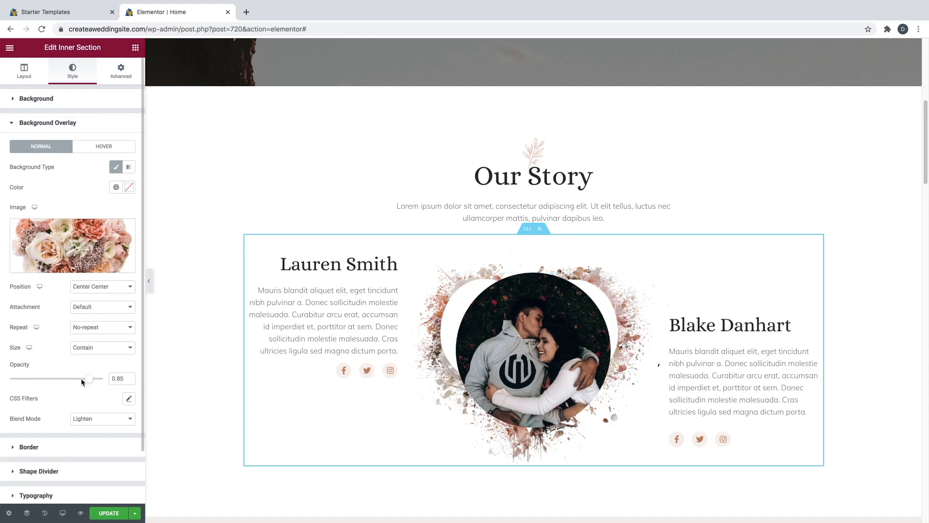
mouse_move(59, 234)
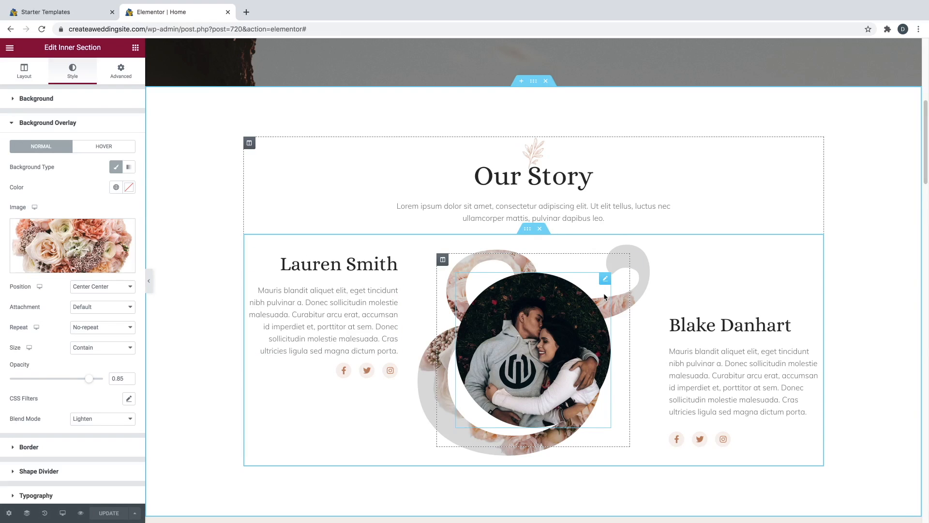
scroll(603, 295, up, 6)
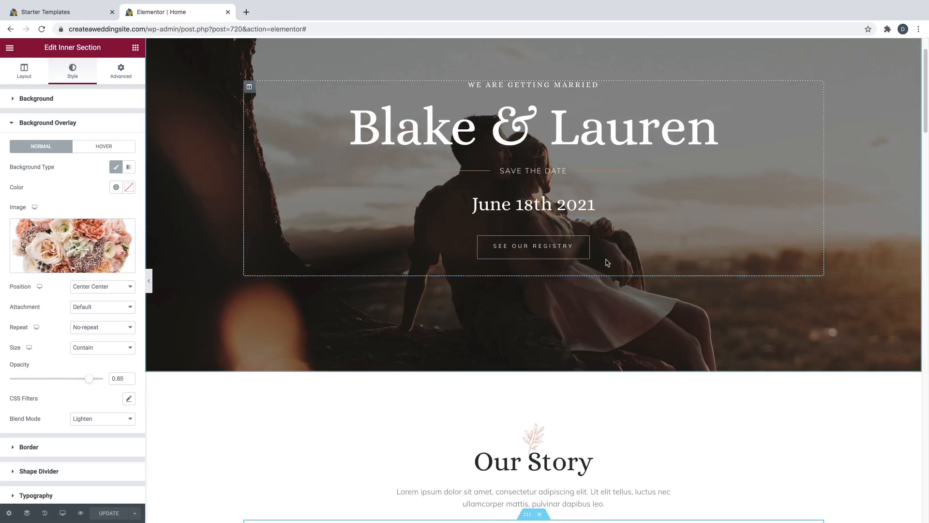
scroll(599, 218, up, 1)
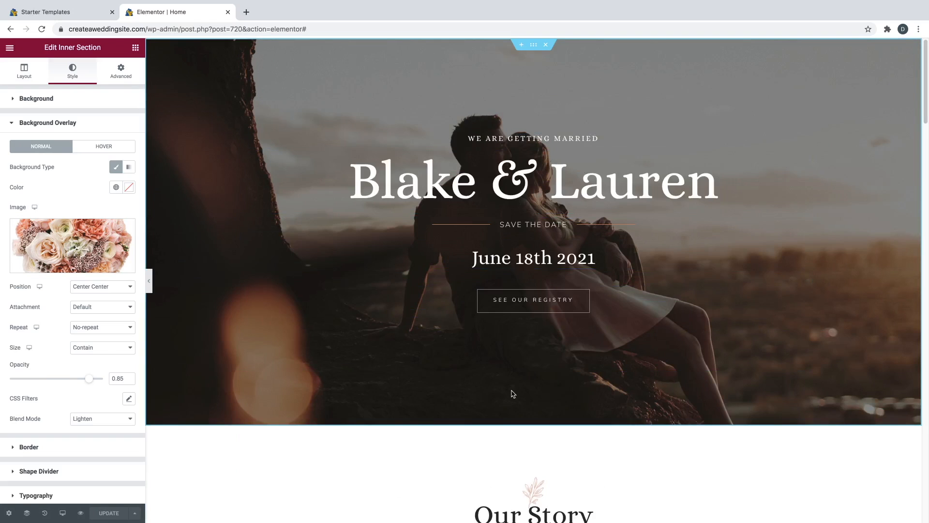
click(534, 48)
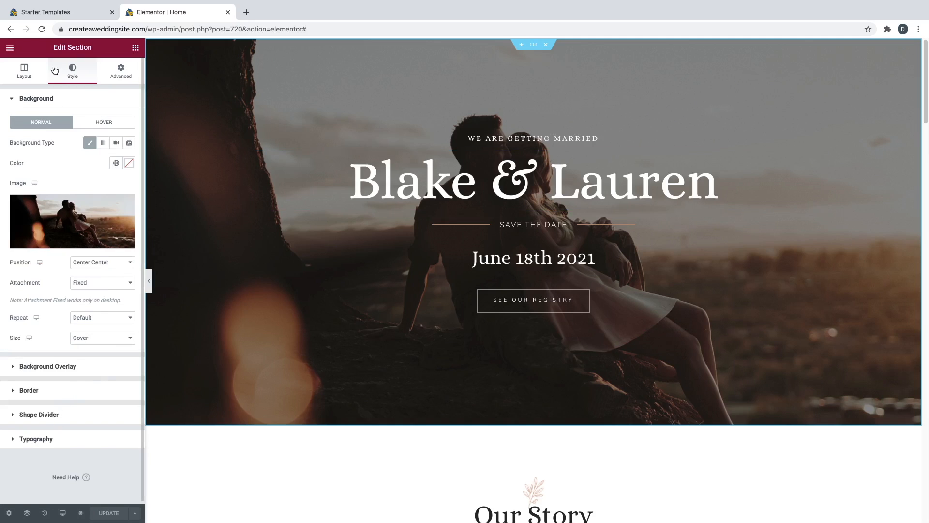
click(51, 416)
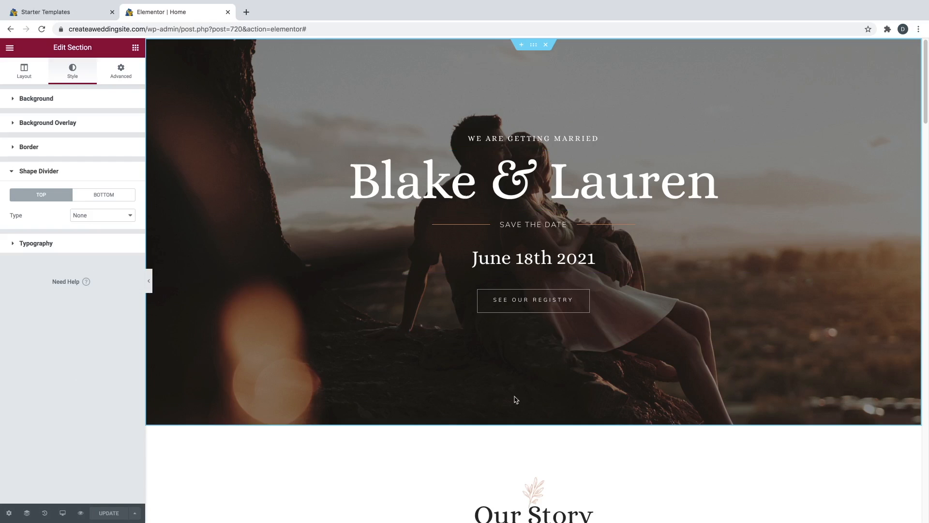
click(85, 195)
click(91, 216)
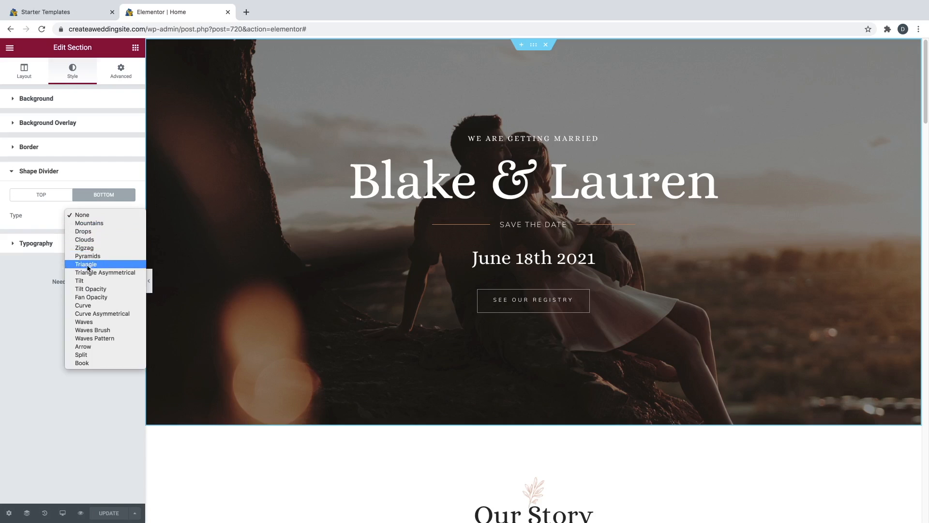
click(88, 281)
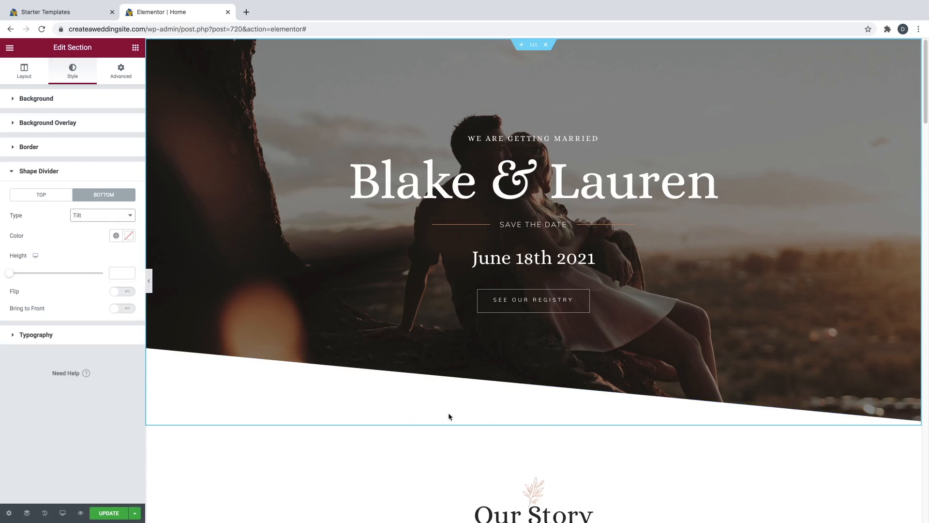
drag(9, 273, 32, 285)
click(88, 219)
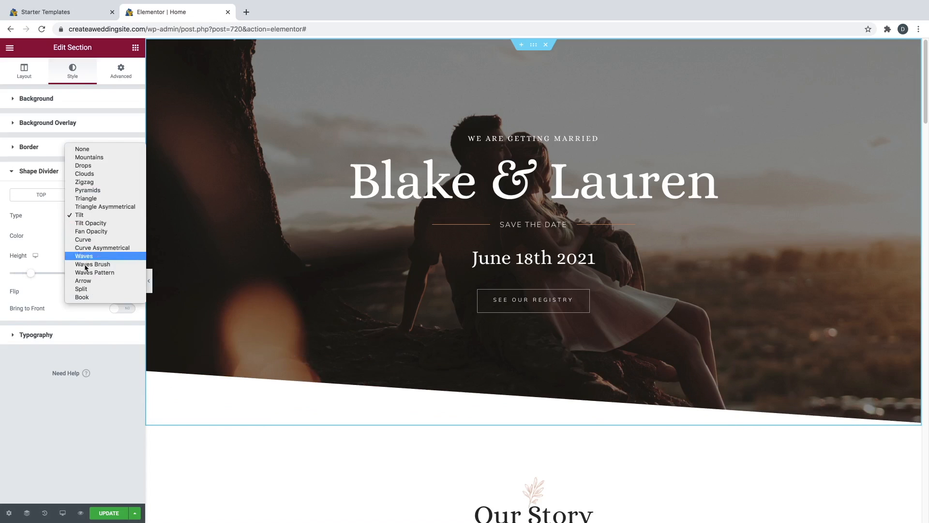
click(82, 297)
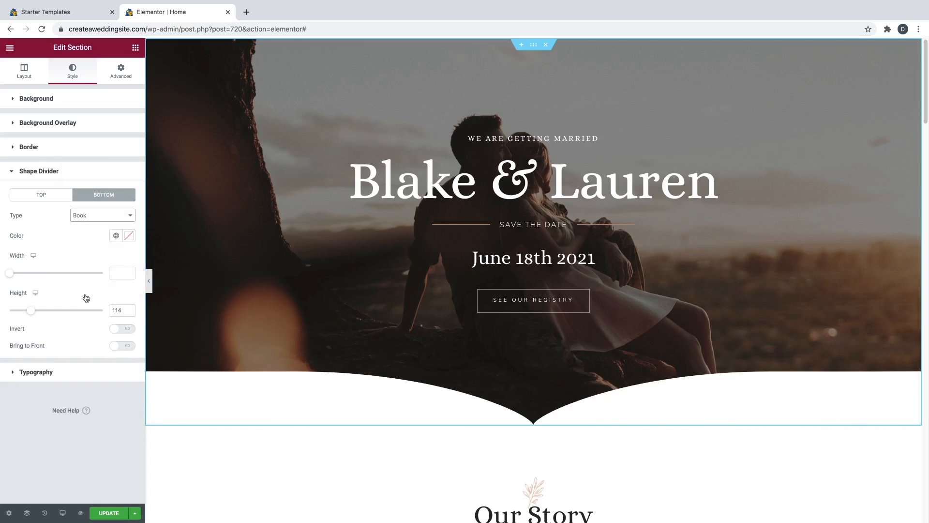
scroll(340, 361, down, 3)
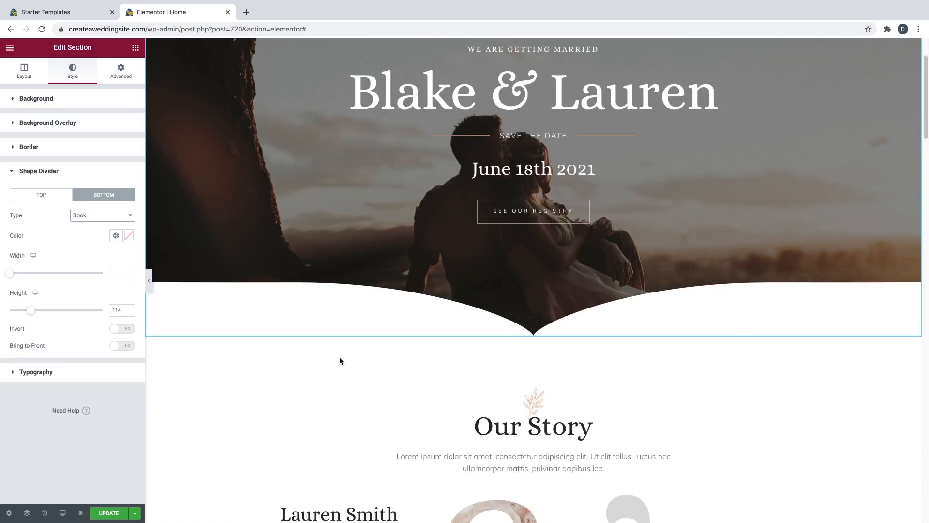
scroll(348, 351, up, 1)
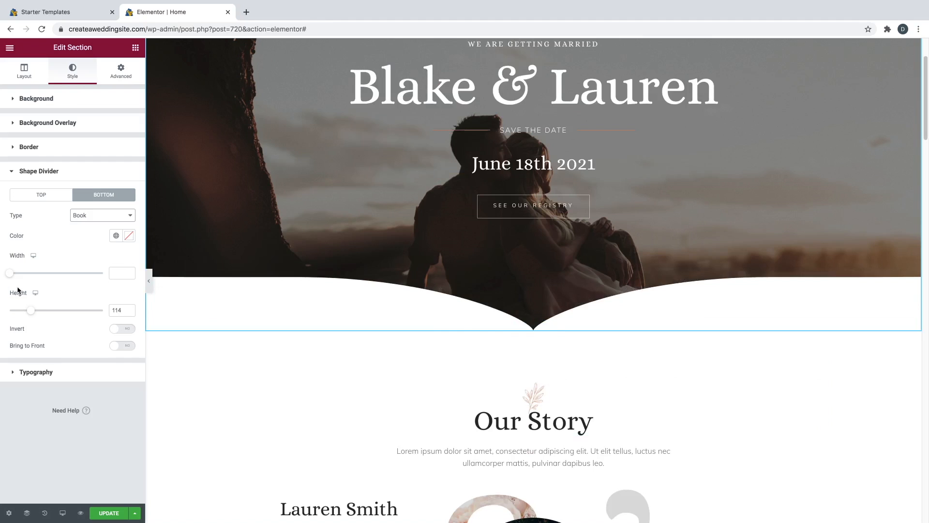
mouse_move(30, 310)
mouse_down()
mouse_move(64, 314)
mouse_move(27, 313)
mouse_up()
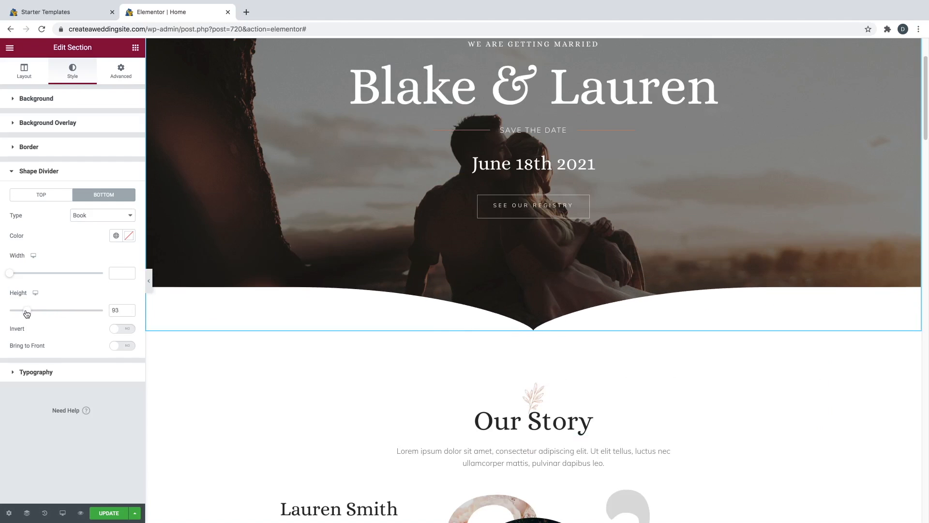
click(79, 216)
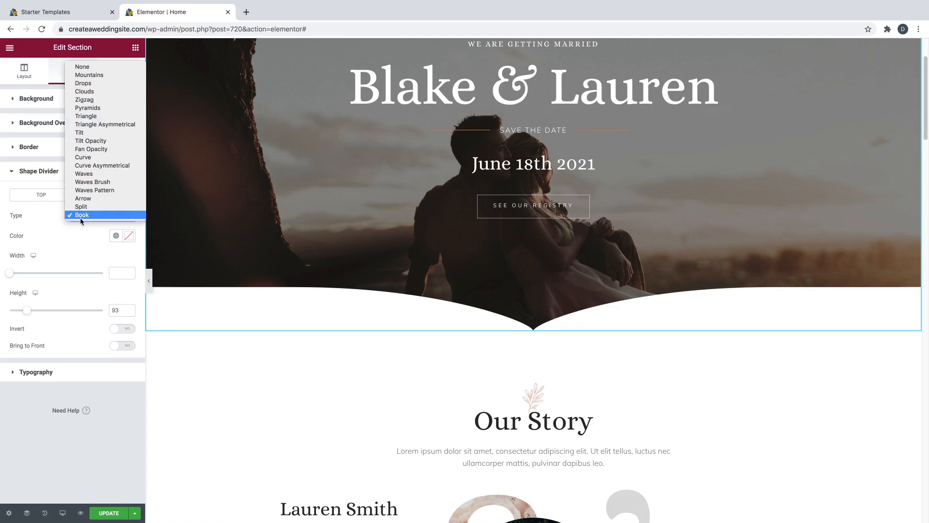
click(90, 76)
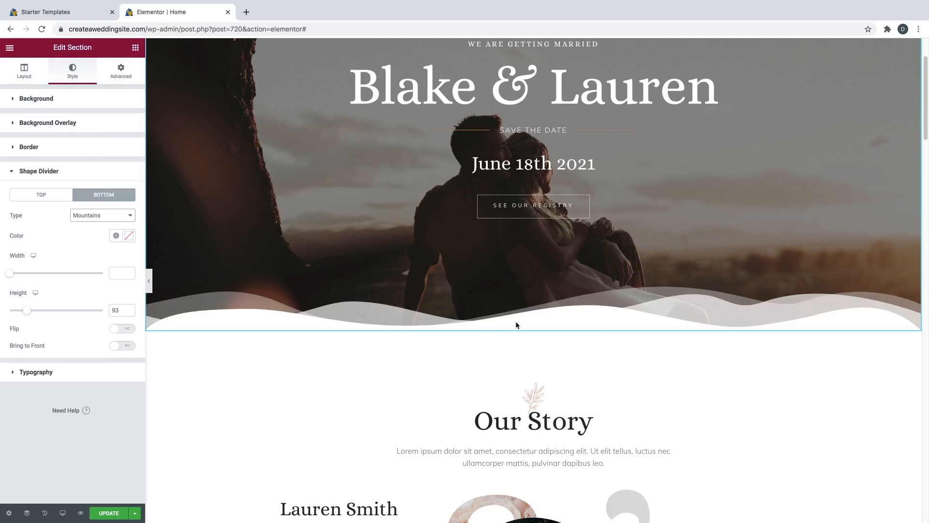
scroll(471, 322, up, 1)
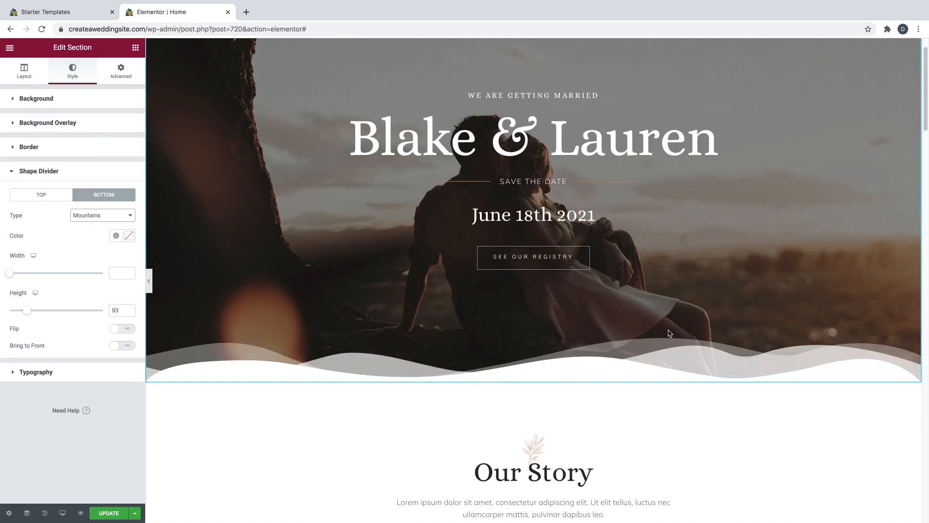
scroll(418, 381, up, 1)
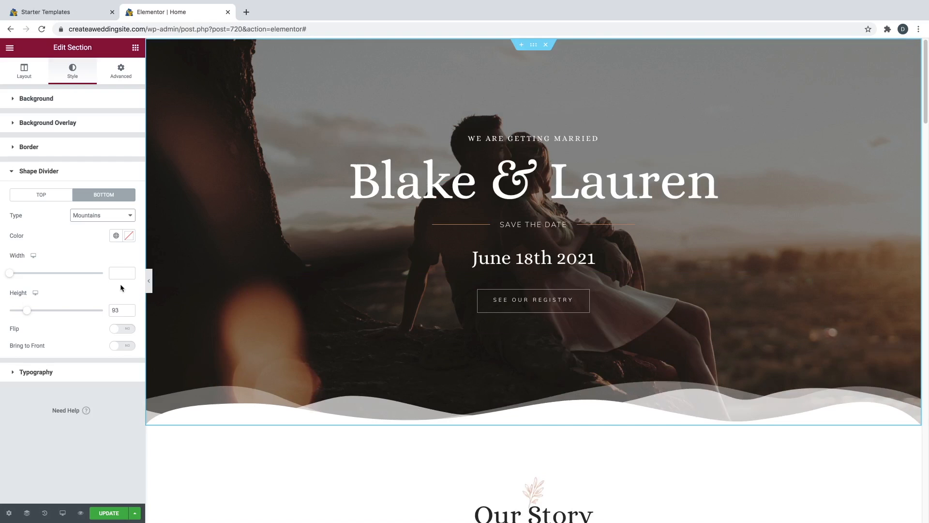
click(96, 220)
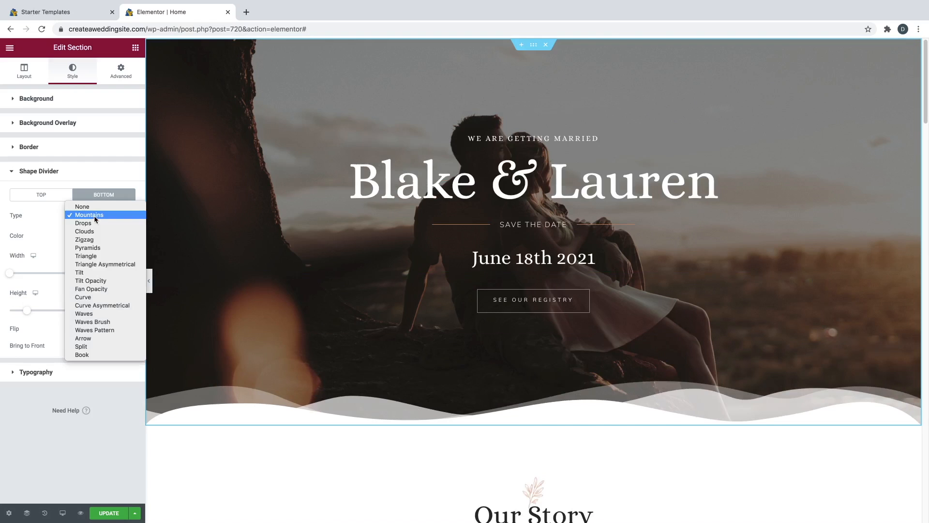
click(89, 208)
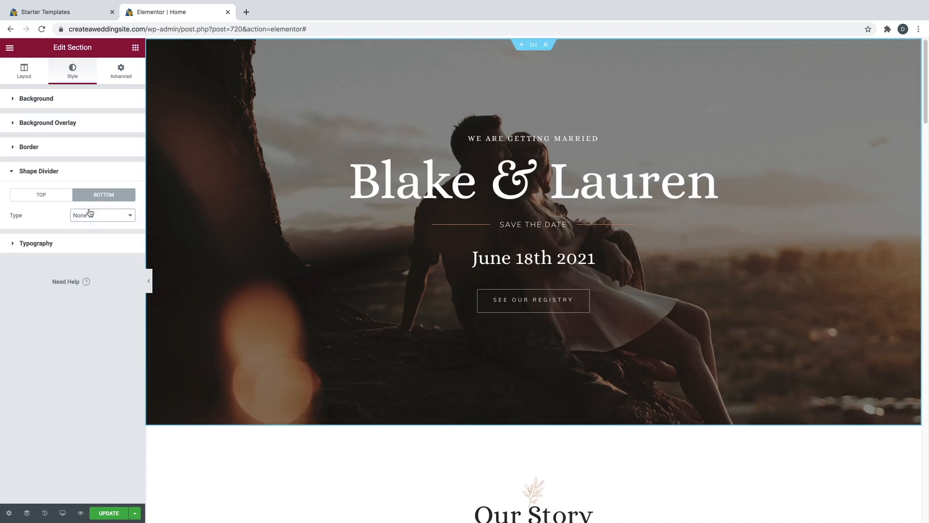
scroll(508, 278, down, 10)
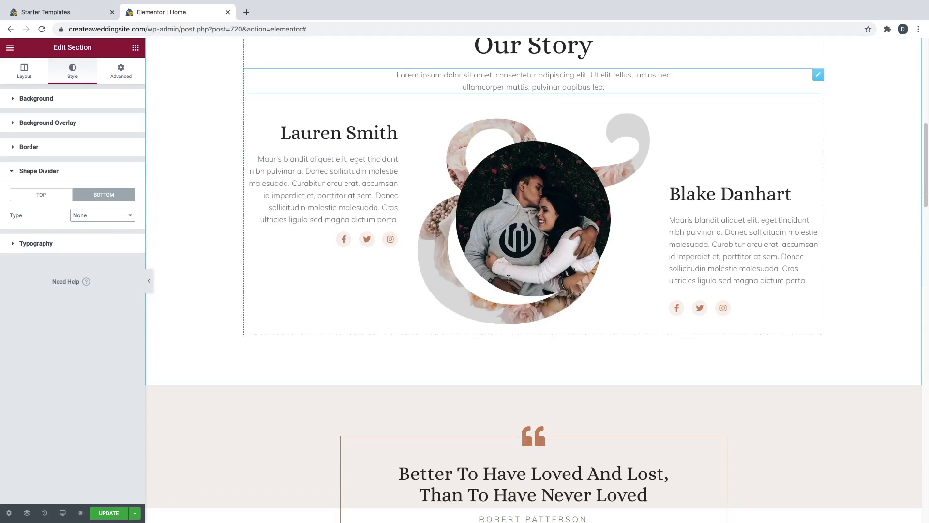
scroll(508, 278, down, 3)
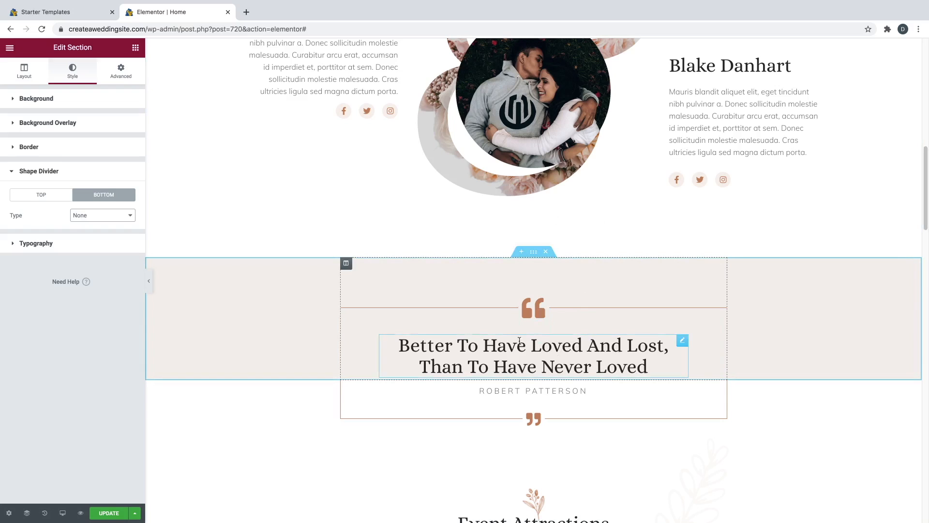
- Replace the quote with "True love stands by your side on good days, and even closer on bad days."
click(559, 343)
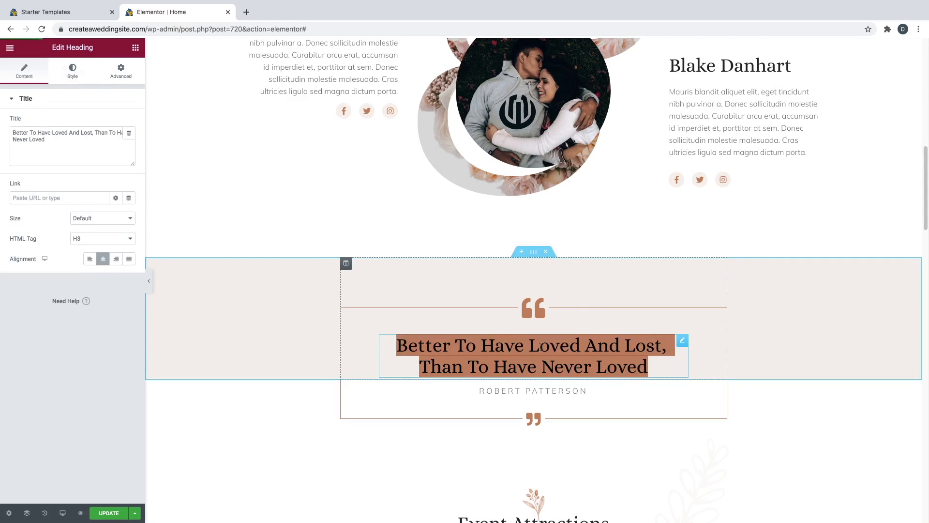
key(super+a)
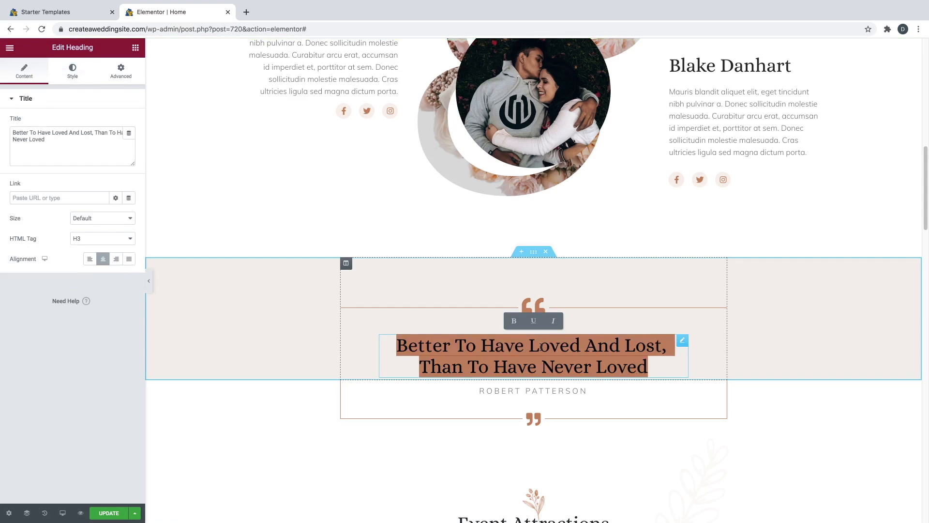
text(True love)
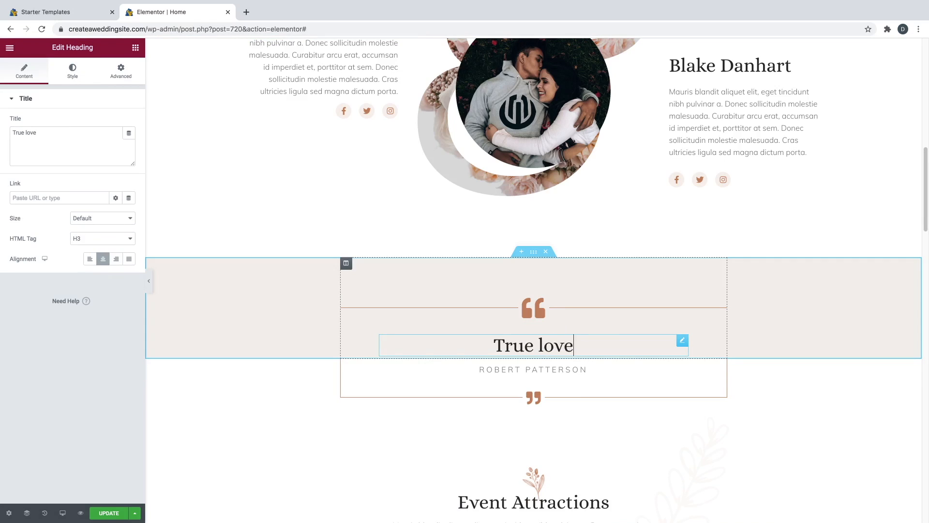
text( stands by your side on good days, and even closer on bad days.")
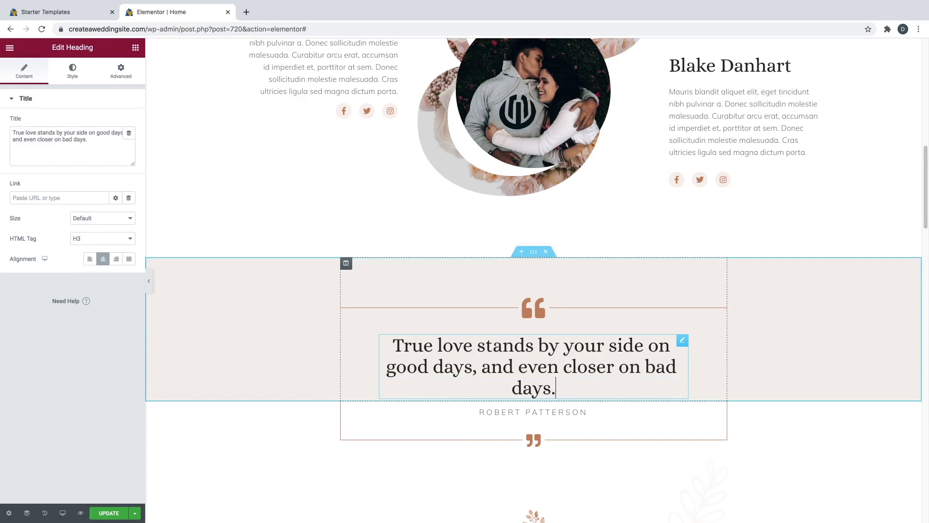
key(ctrl+Home)
text(")
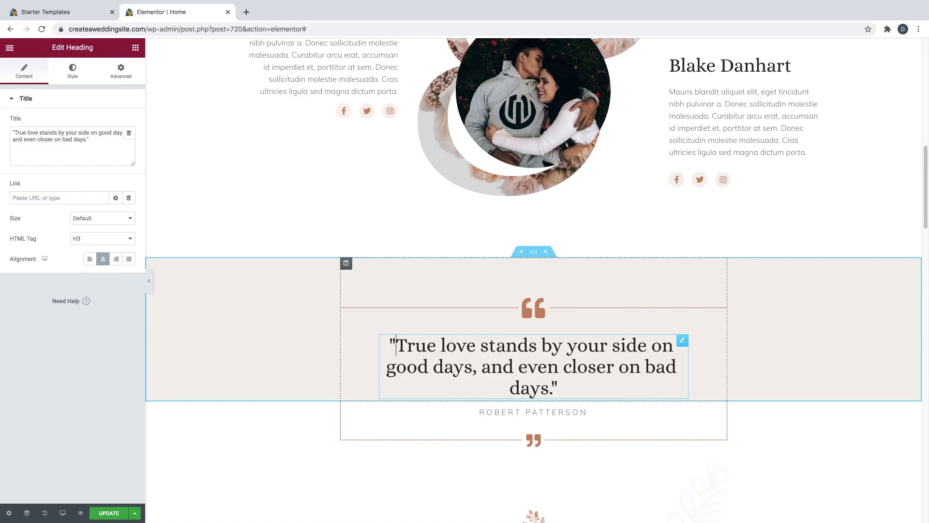
click(395, 348)
- Change the quote's attribution to 'The Internet'
scroll(549, 360, down, 1)
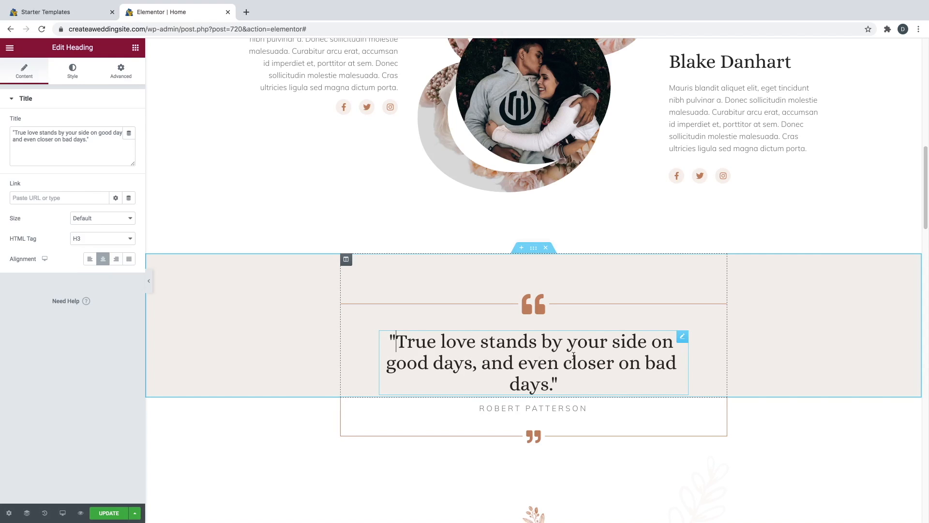
triple_click(538, 410)
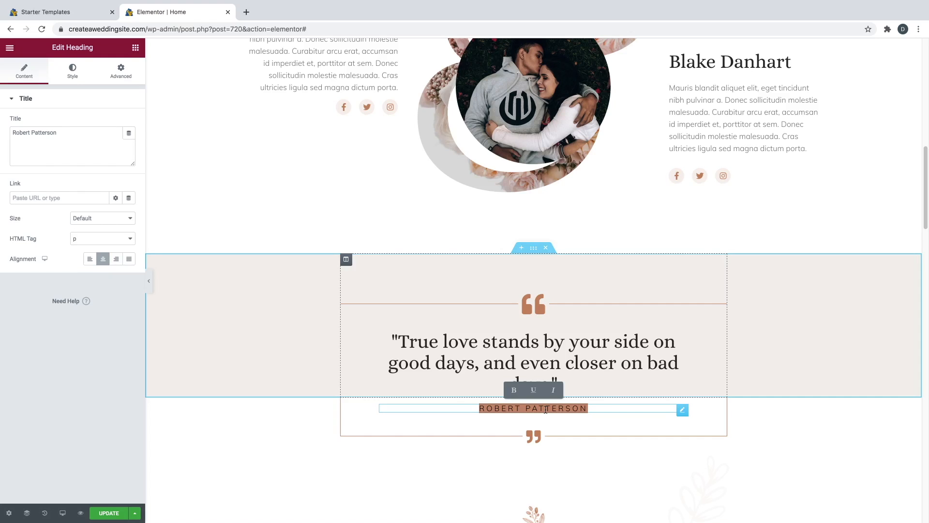
text(The INternet)
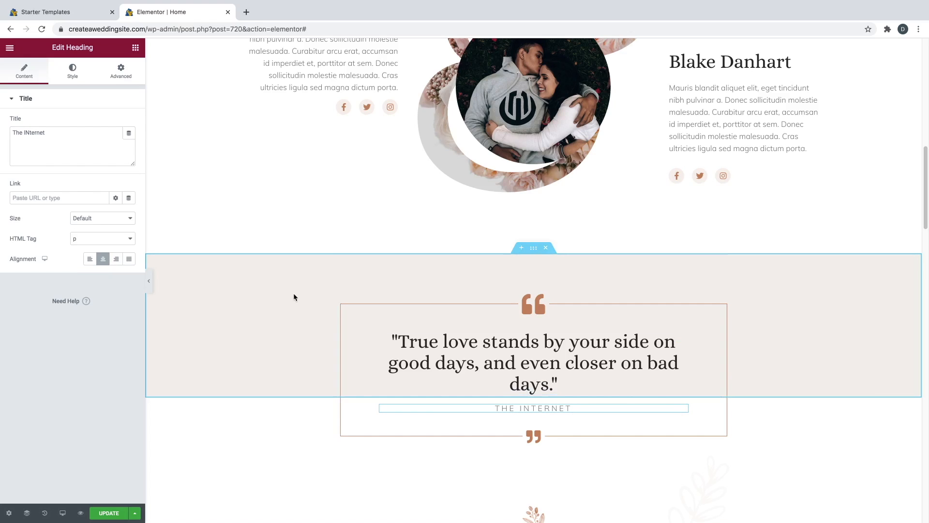
- Try a lavender tint on the quote section's #F4F0ED background colour using the hue slider
click(537, 253)
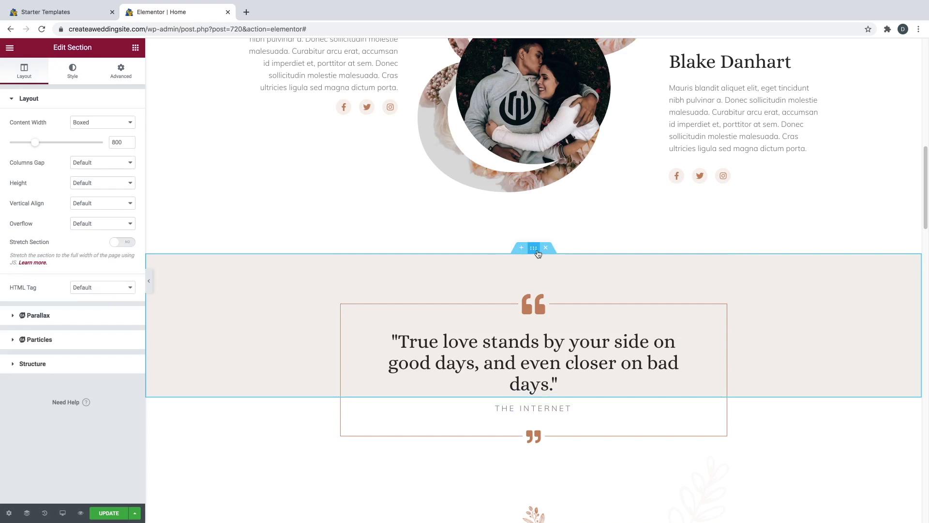
click(72, 76)
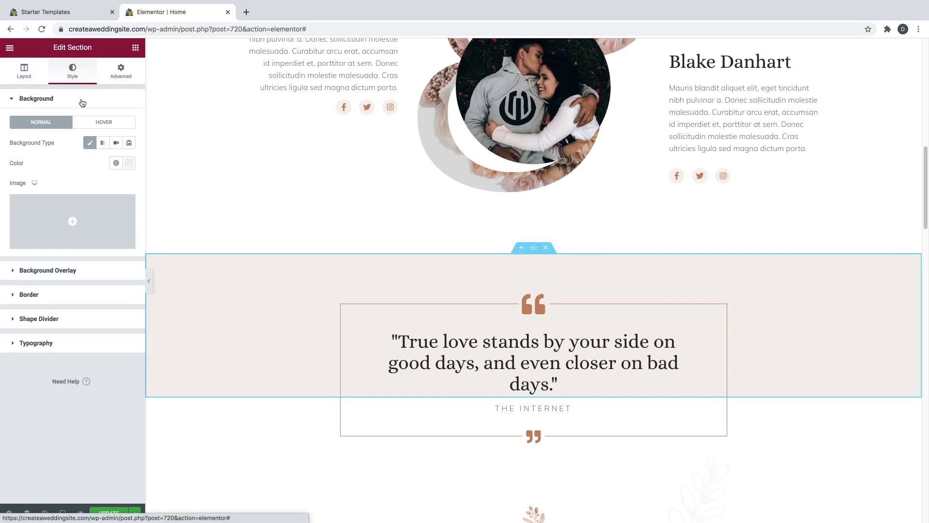
click(129, 164)
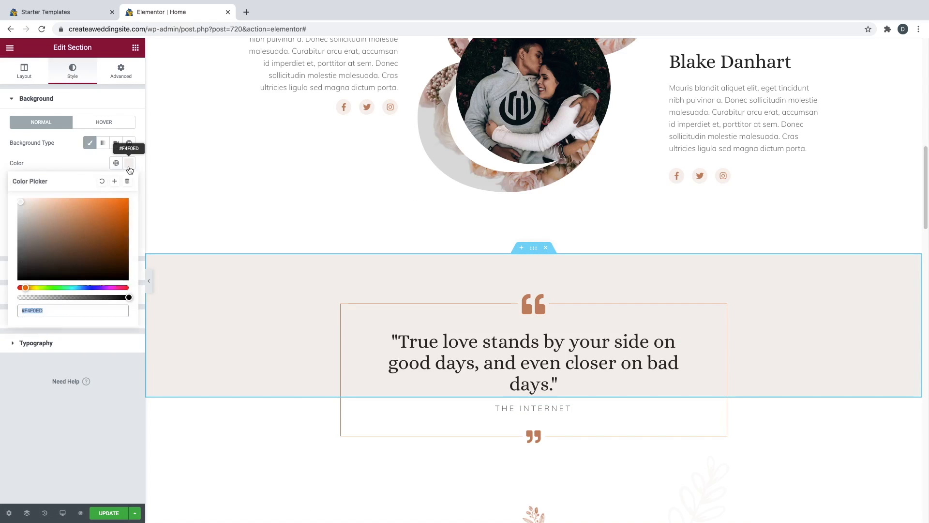
drag(32, 287, 96, 288)
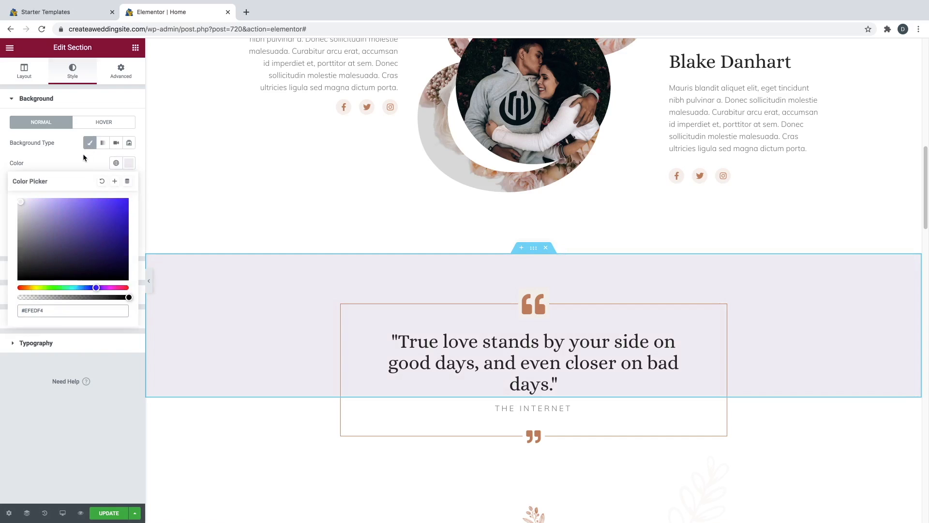
click(83, 157)
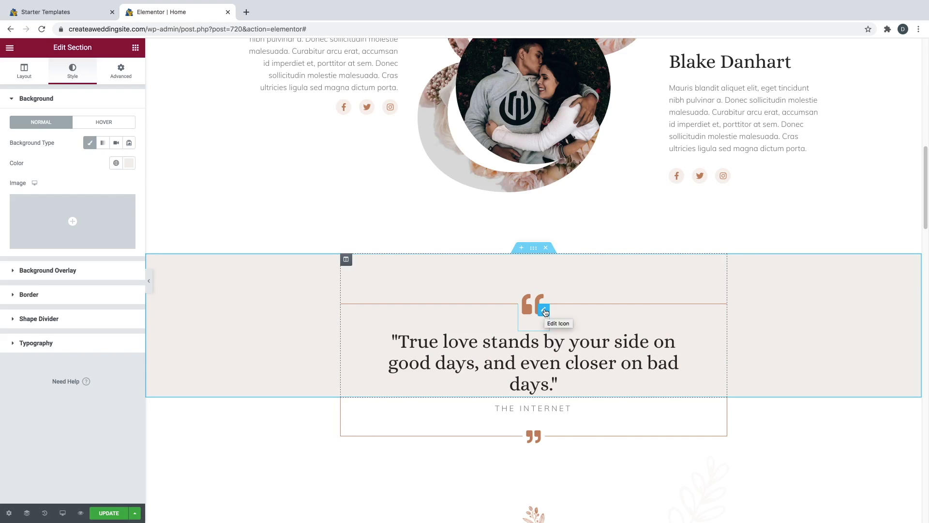
- Try a new primary colour on the quote icon, then undo it to keep the terracotta
click(544, 312)
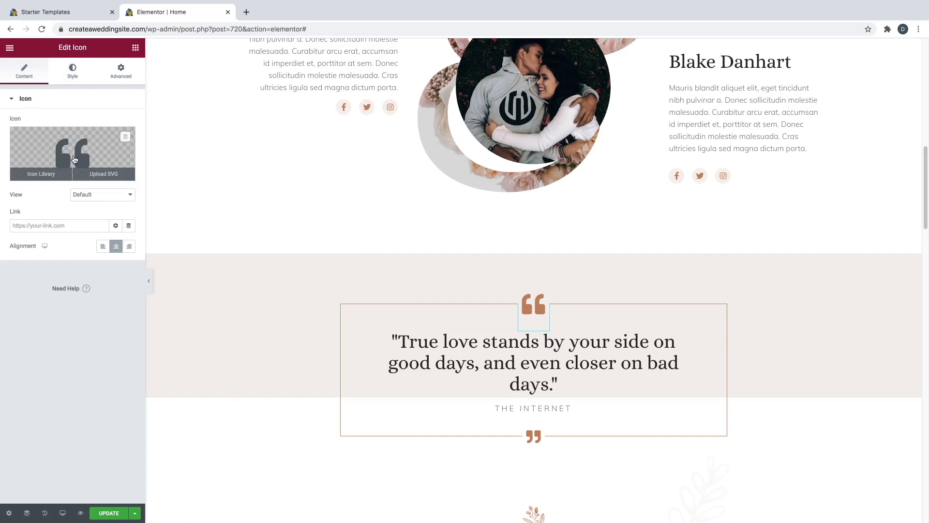
click(76, 79)
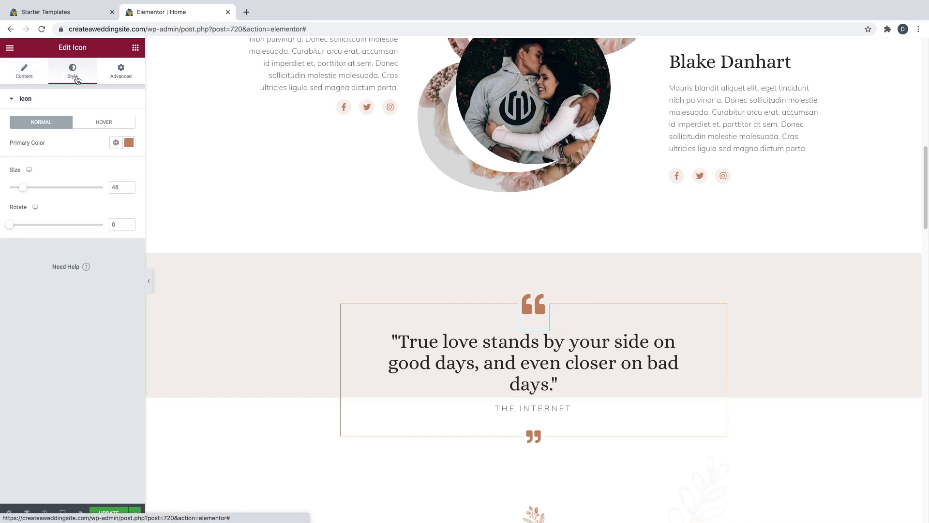
click(129, 143)
drag(26, 267, 134, 270)
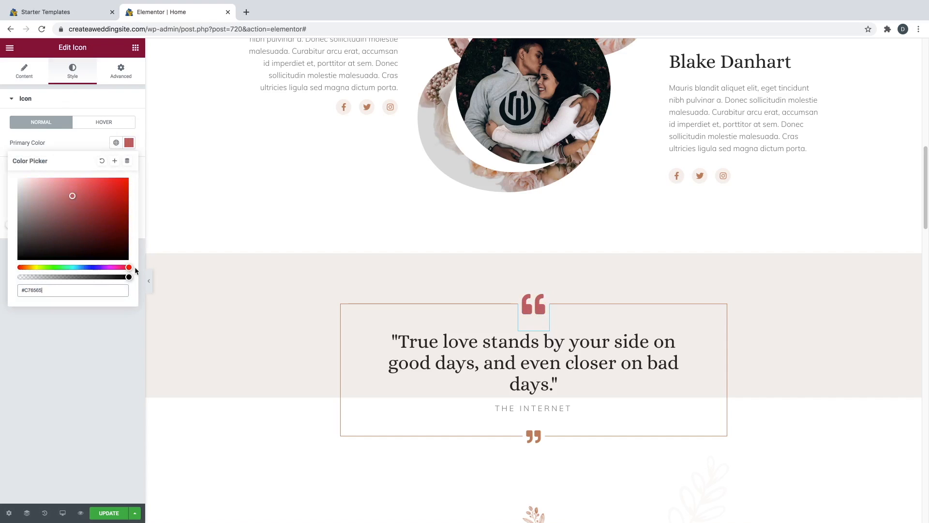
click(77, 134)
key(super+z)
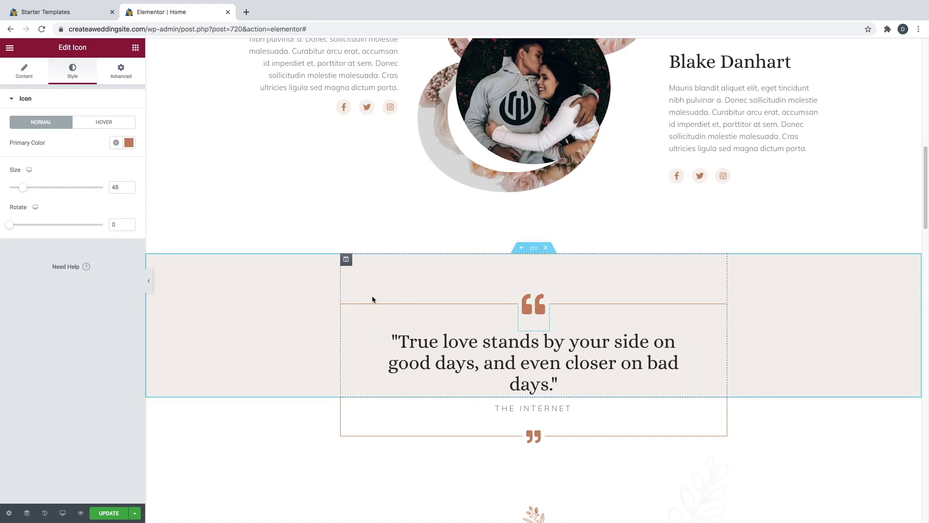
- Show the quote column's border settings: solid 1 px #C78665
click(346, 262)
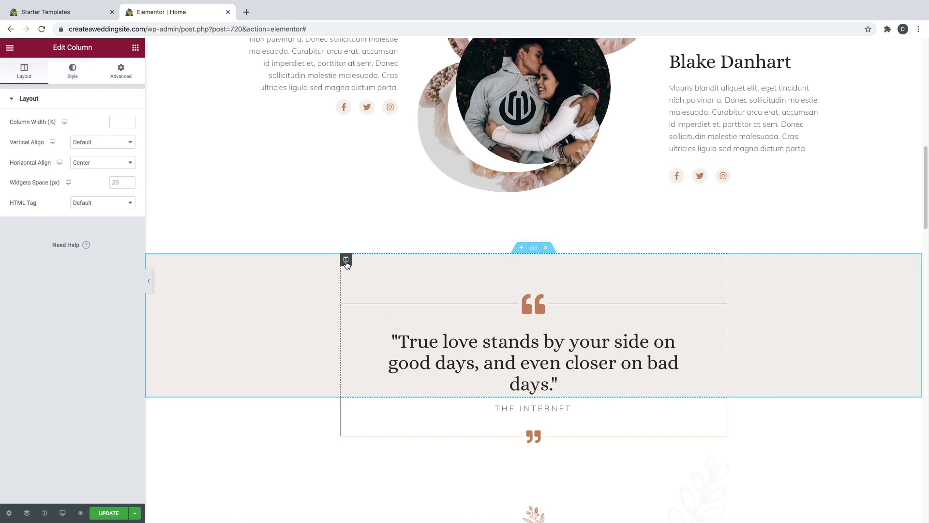
click(78, 79)
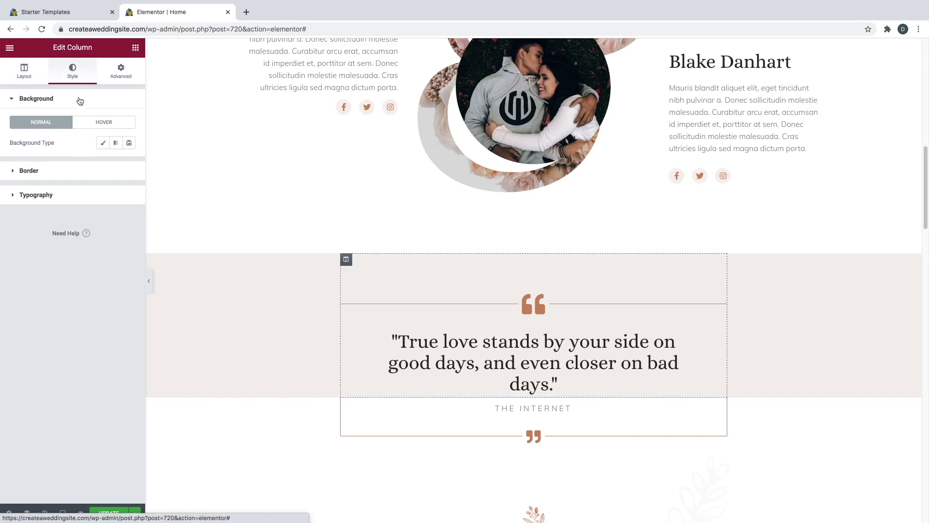
click(82, 174)
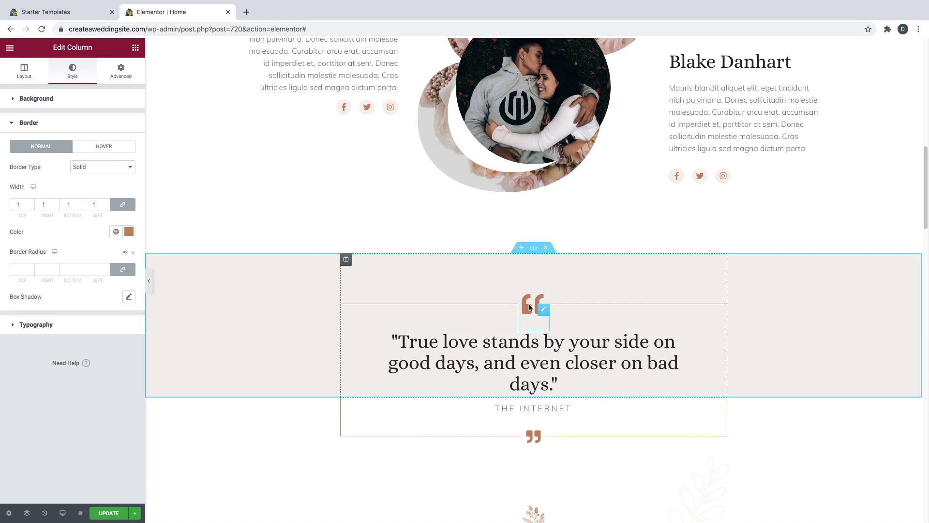
scroll(530, 308, down, 3)
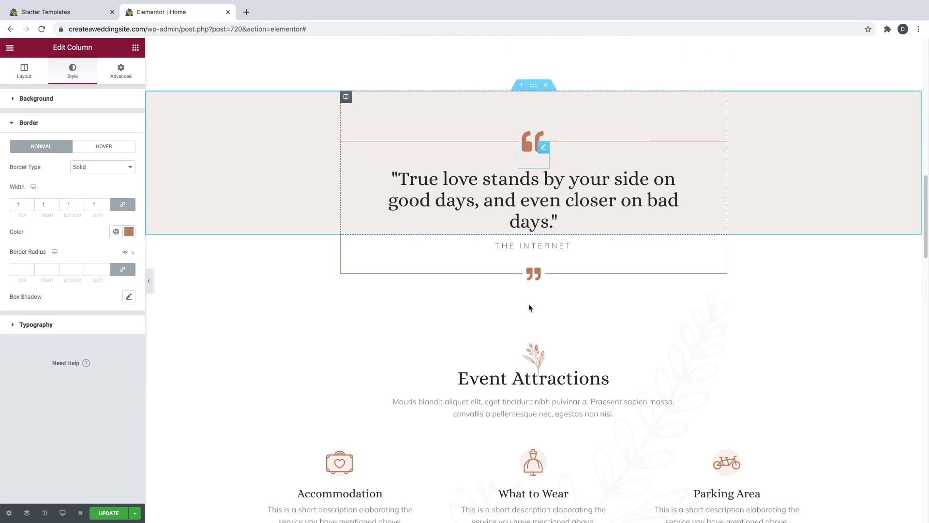
- Edit the Accommodation icon box, browse its icon library without changes, and reach its Style settings
scroll(528, 303, down, 4)
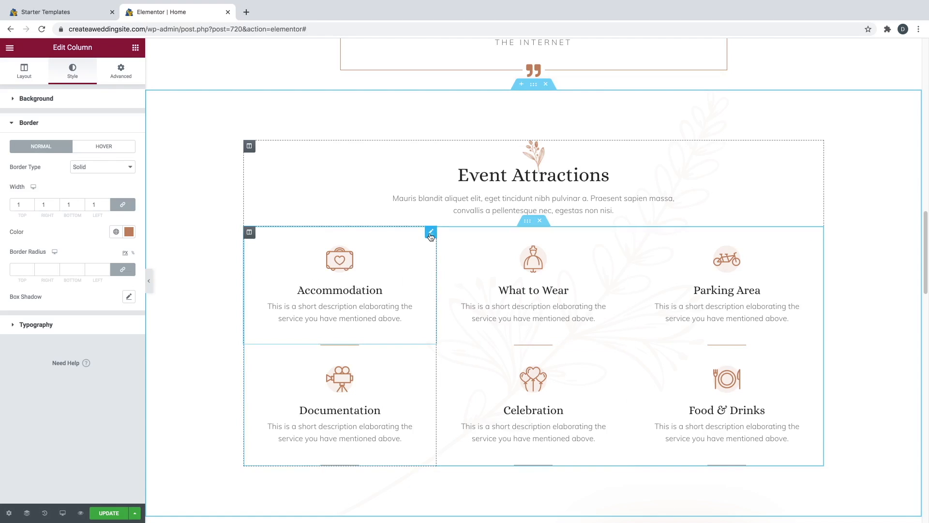
click(430, 235)
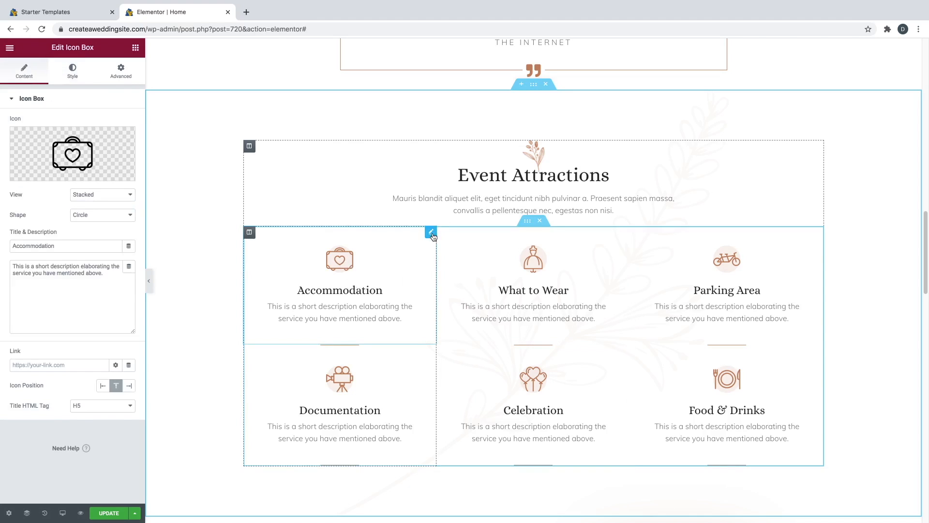
mouse_move(54, 162)
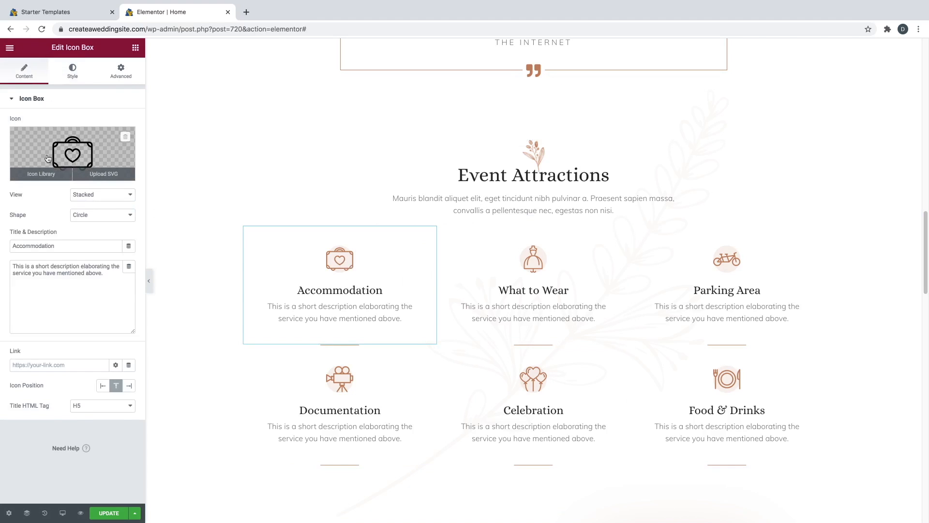
click(41, 173)
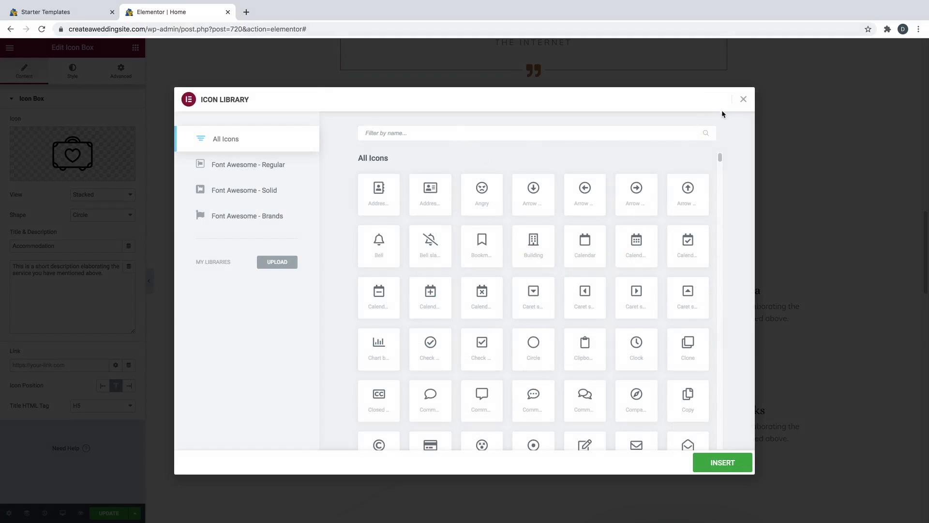
click(743, 99)
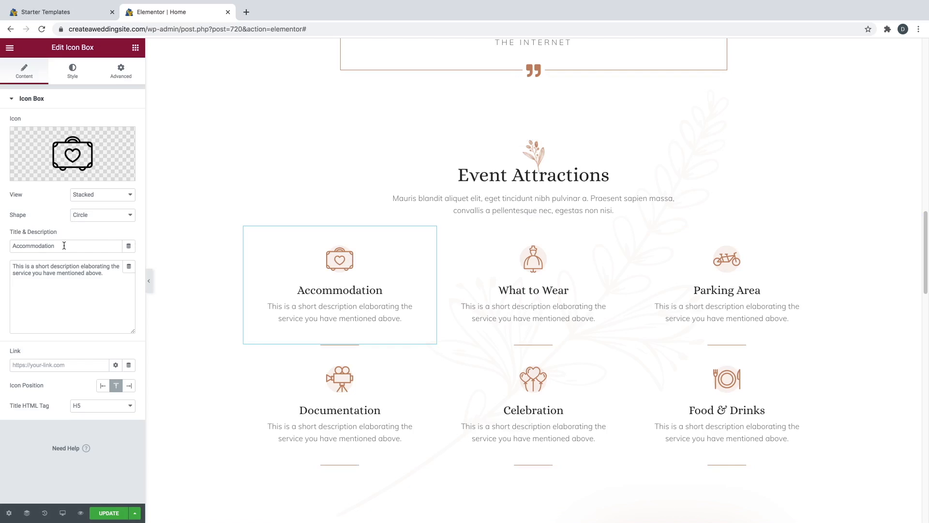
triple_click(68, 271)
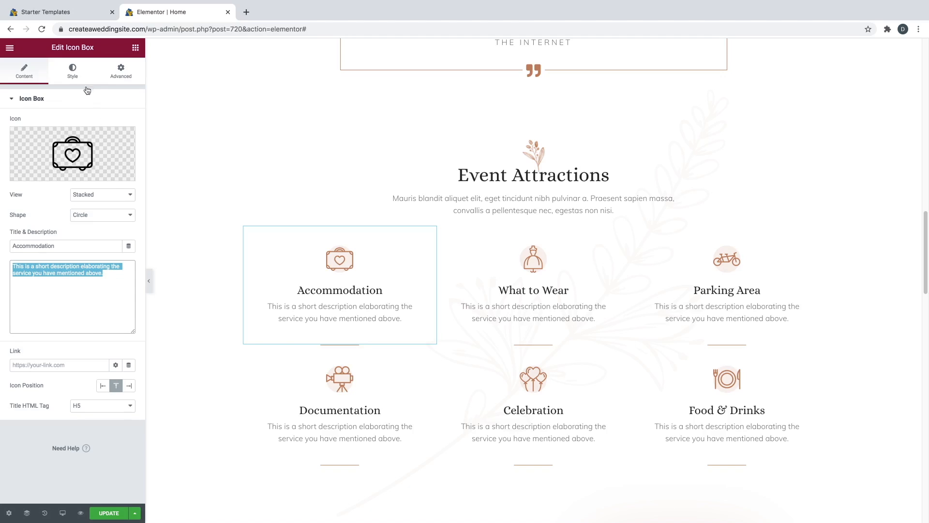
click(76, 72)
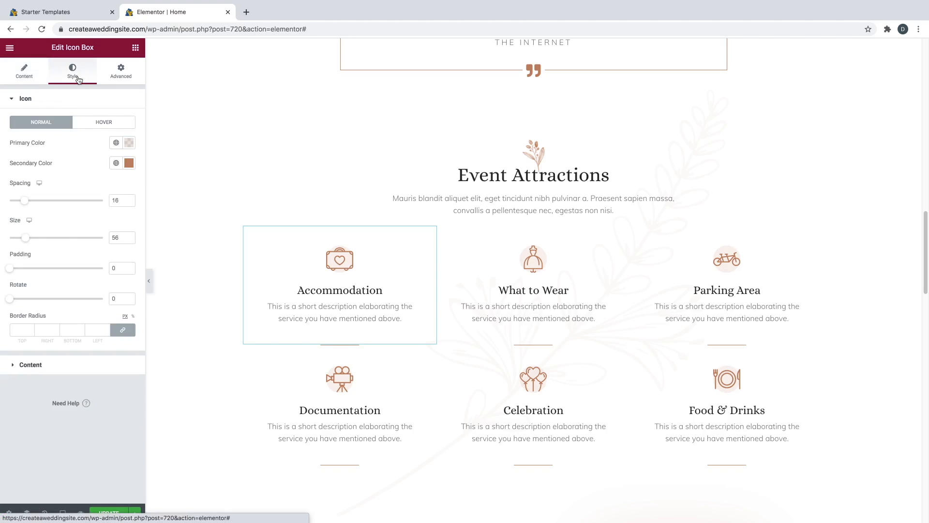
- Try pink, teal and purple tints on the icon's secondary and primary colours, then revert
click(130, 164)
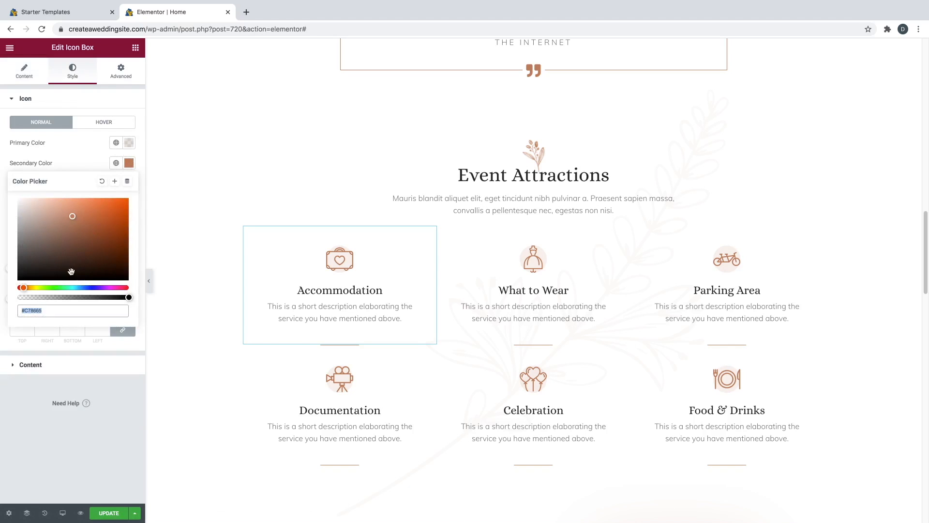
drag(52, 287, 138, 292)
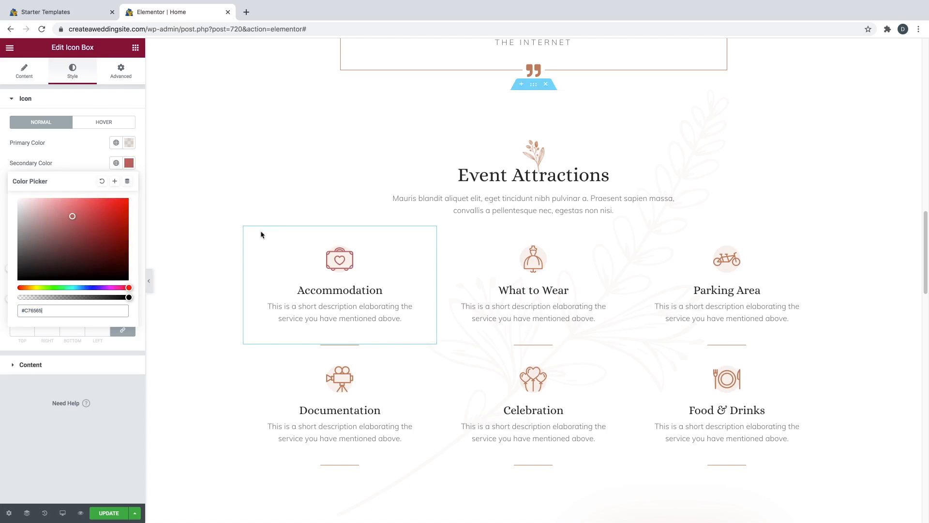
click(74, 288)
drag(74, 288, 129, 289)
click(128, 143)
click(103, 267)
click(130, 271)
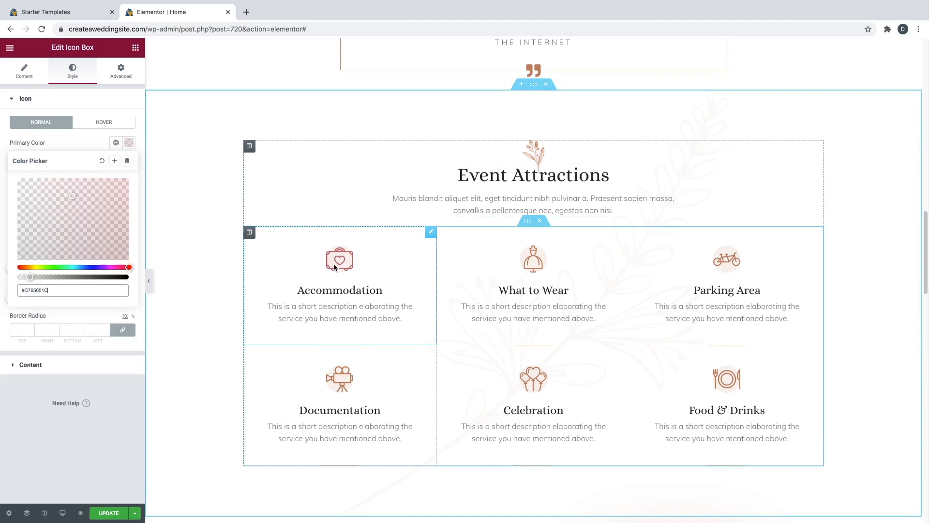
click(90, 142)
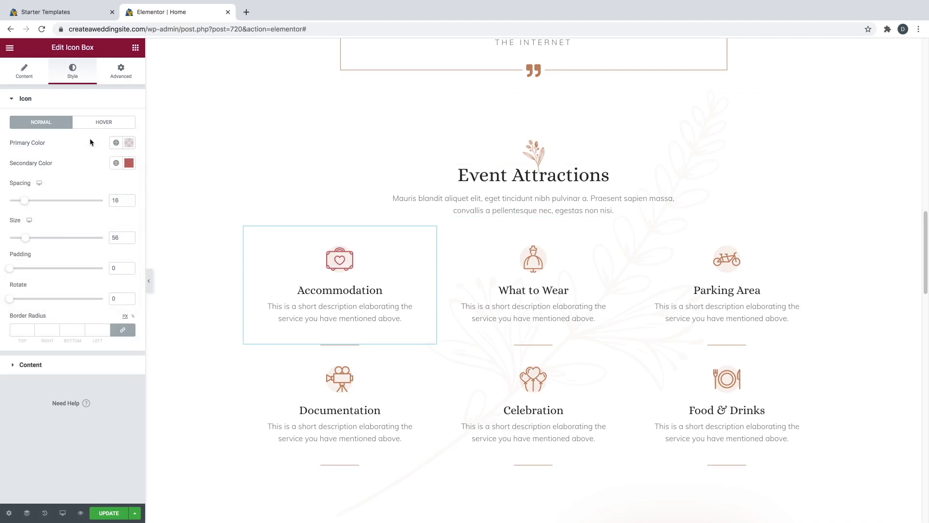
key(ctrl+z)
key(ctrl+shift+z)
key(ctrl+s)
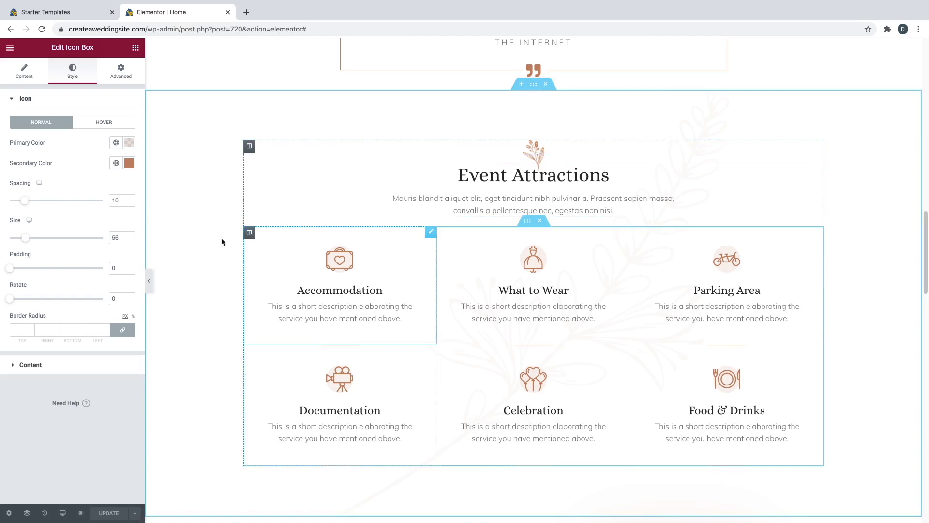
- Try enlarging the Accommodation icon to about 115, undo it, and reselect the box
mouse_move(24, 241)
mouse_down()
mouse_move(50, 242)
mouse_move(42, 240)
mouse_up()
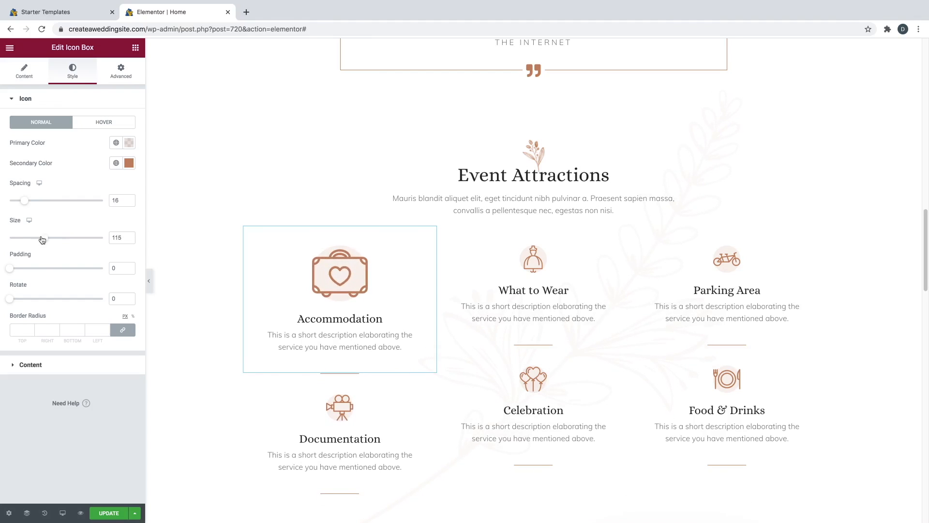
key(ctrl+z)
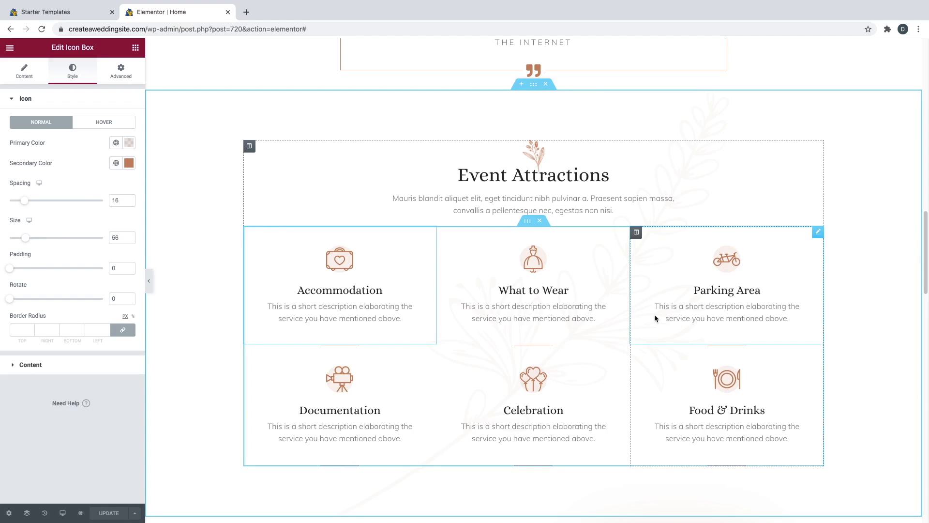
click(541, 308)
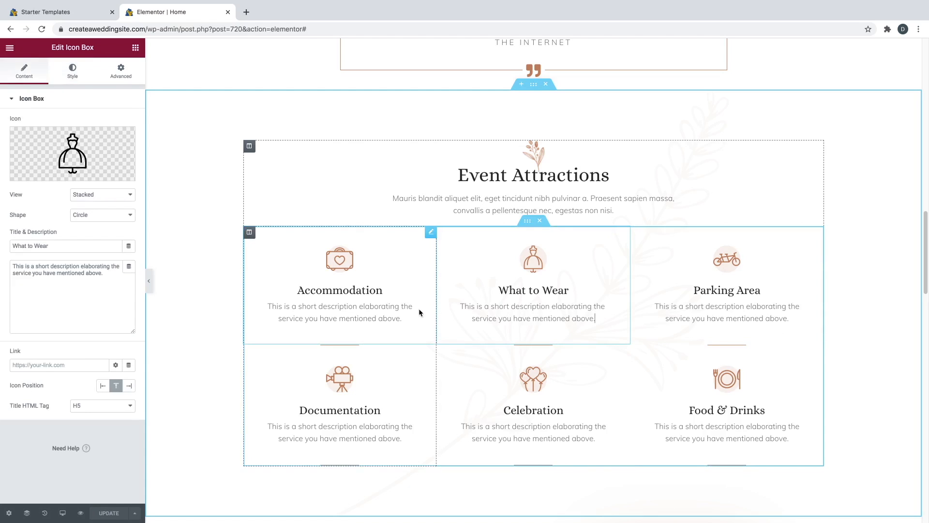
click(396, 309)
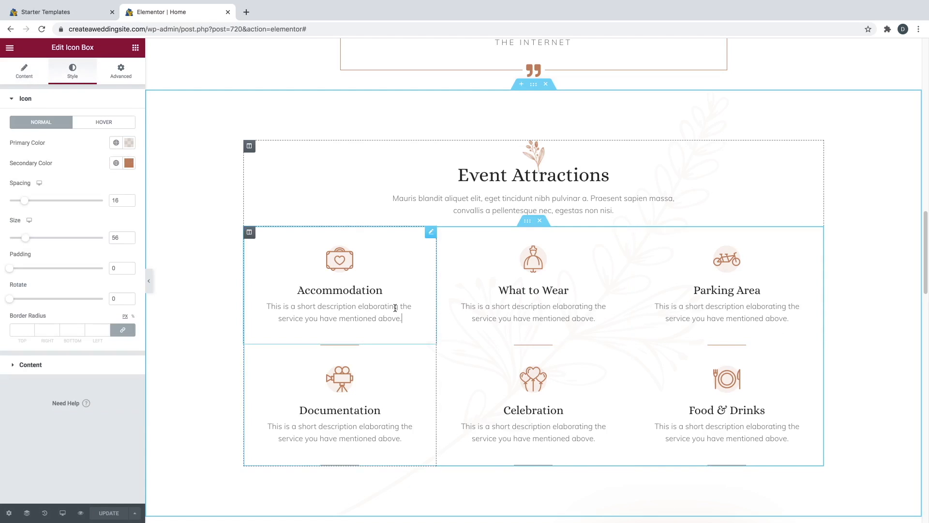
- Drag a Toggle widget from the General elements list beneath the Accommodation icon box
click(135, 48)
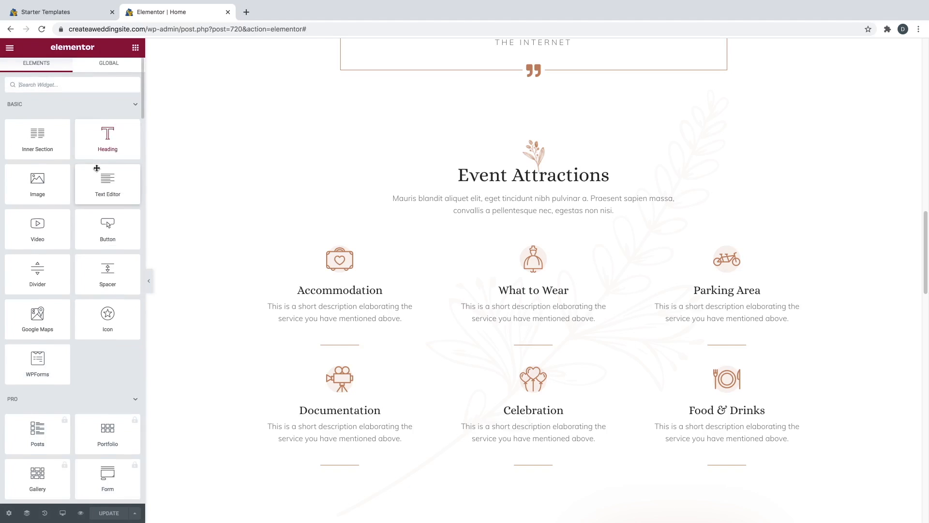
scroll(95, 183, down, 2)
scroll(95, 190, down, 2)
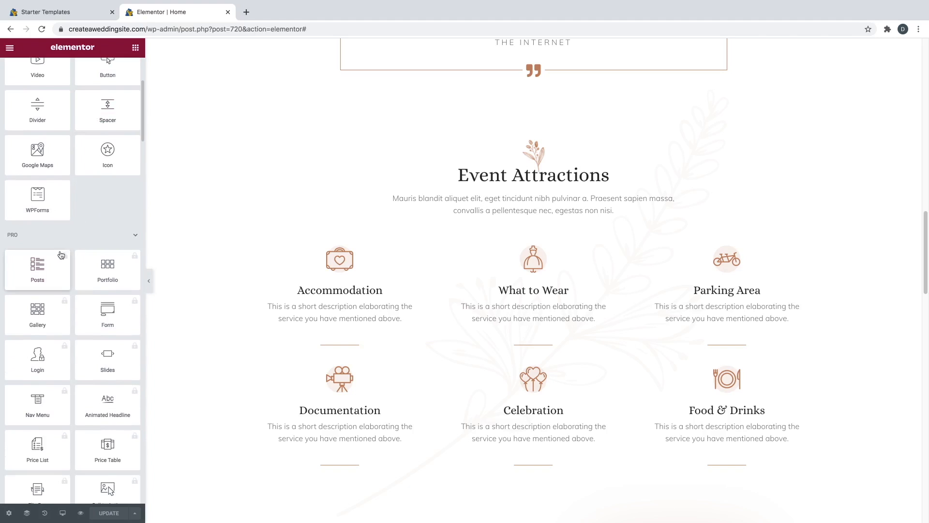
click(93, 236)
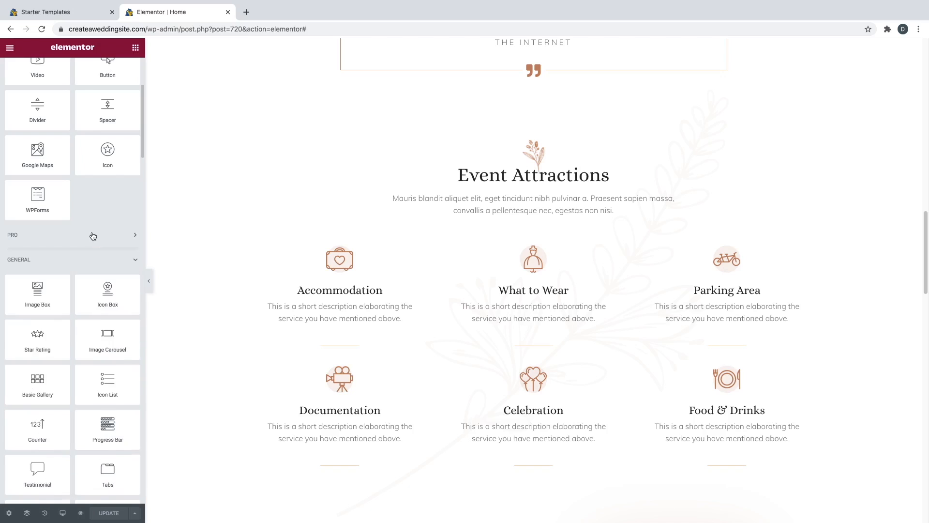
scroll(90, 237, down, 3)
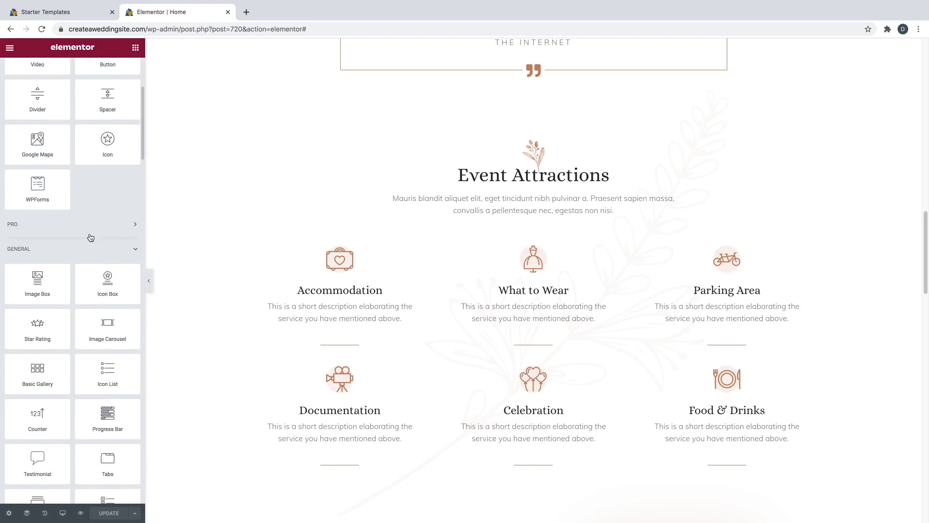
scroll(90, 234, down, 2)
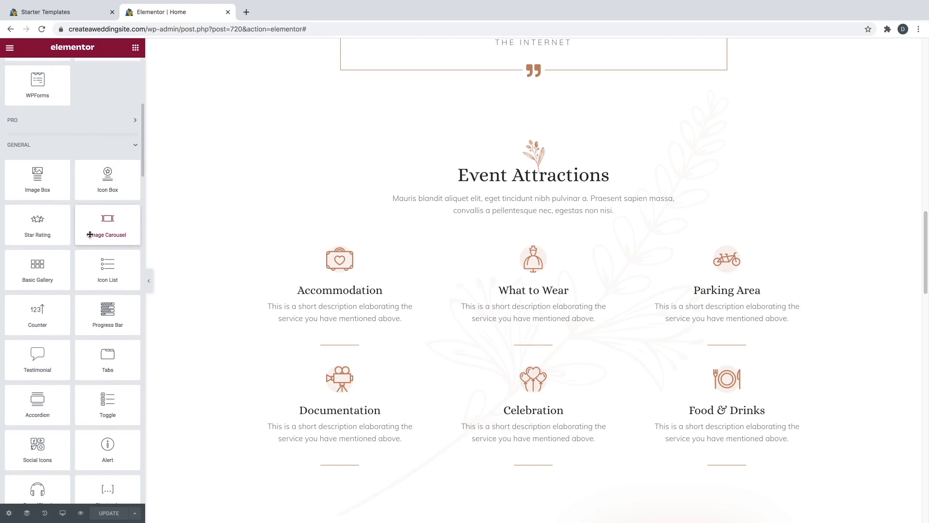
scroll(89, 234, down, 1)
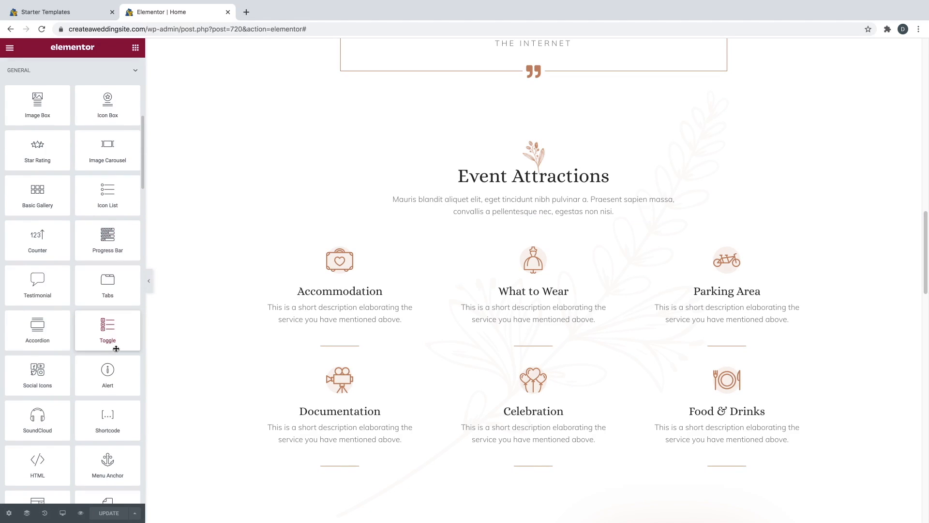
drag(106, 328, 355, 319)
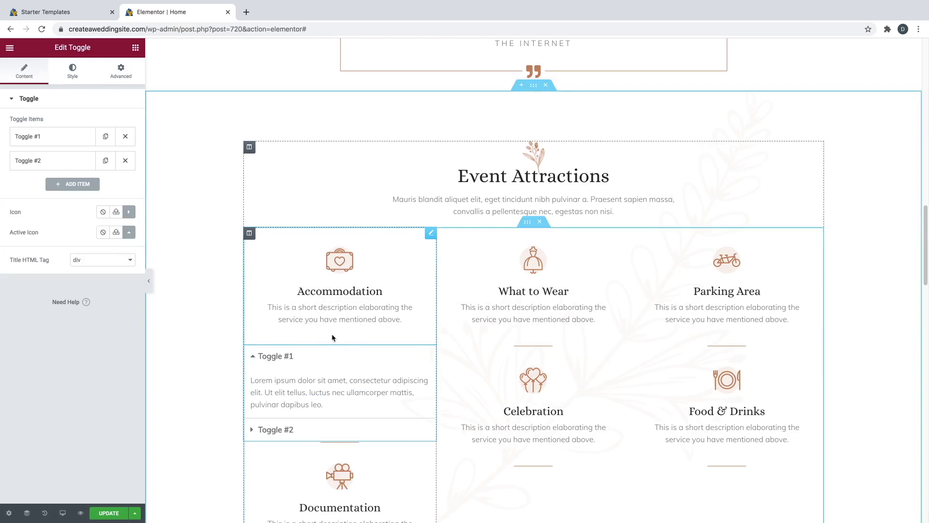
- Remove Toggle #2 and rename Toggle #1 to 'Read more'
click(125, 161)
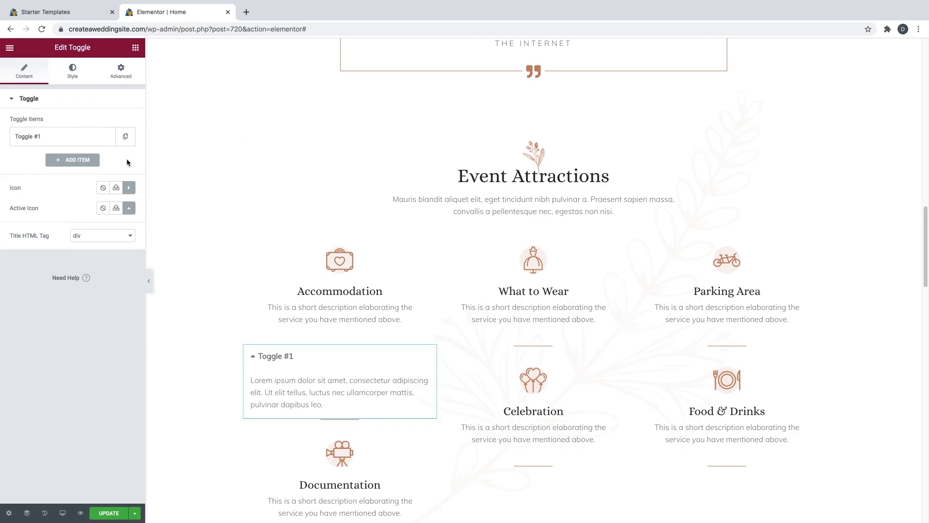
click(88, 140)
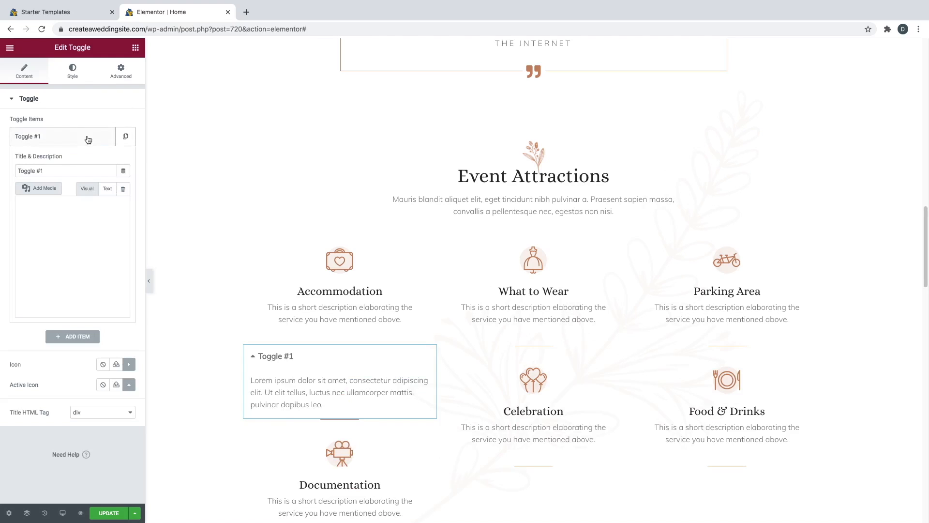
triple_click(57, 169)
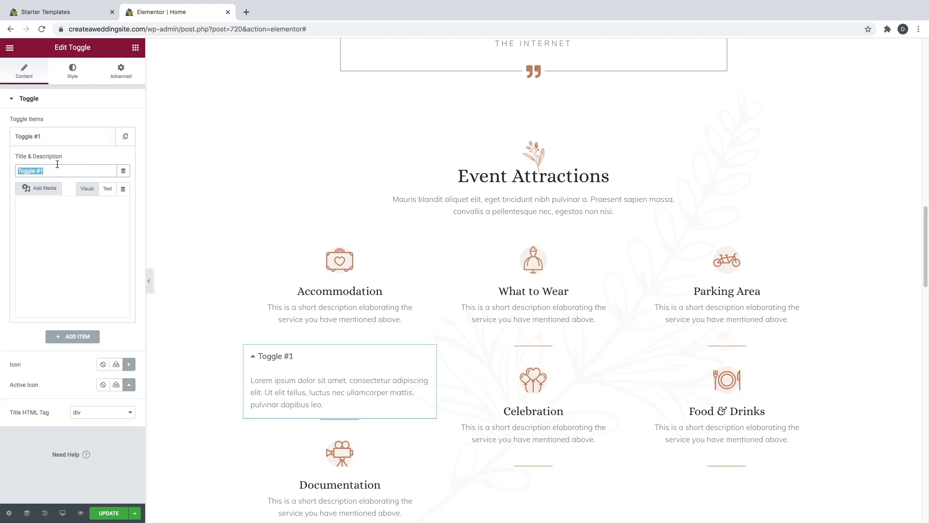
text(Read more)
click(41, 224)
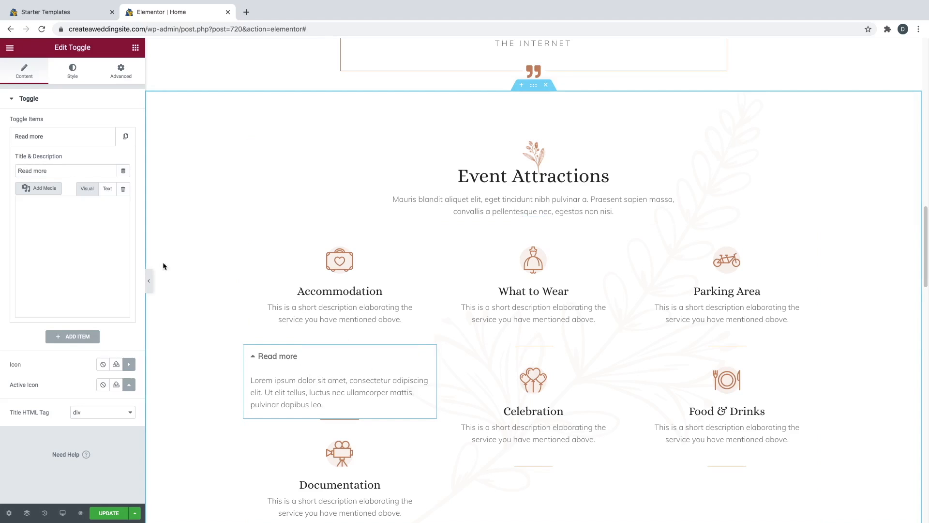
click(279, 361)
click(279, 360)
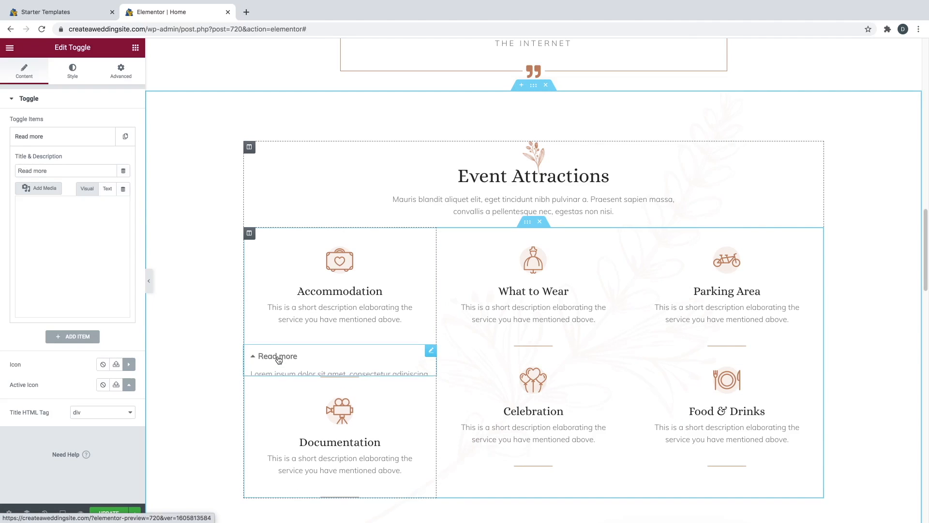
- Duplicate the Read more toggle and move the copy under the What to Wear box
right_click(430, 354)
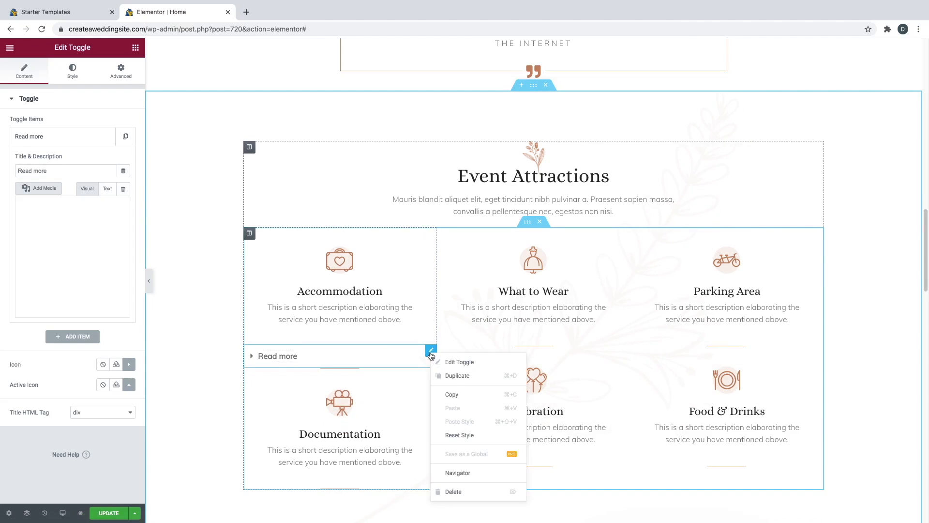
click(452, 376)
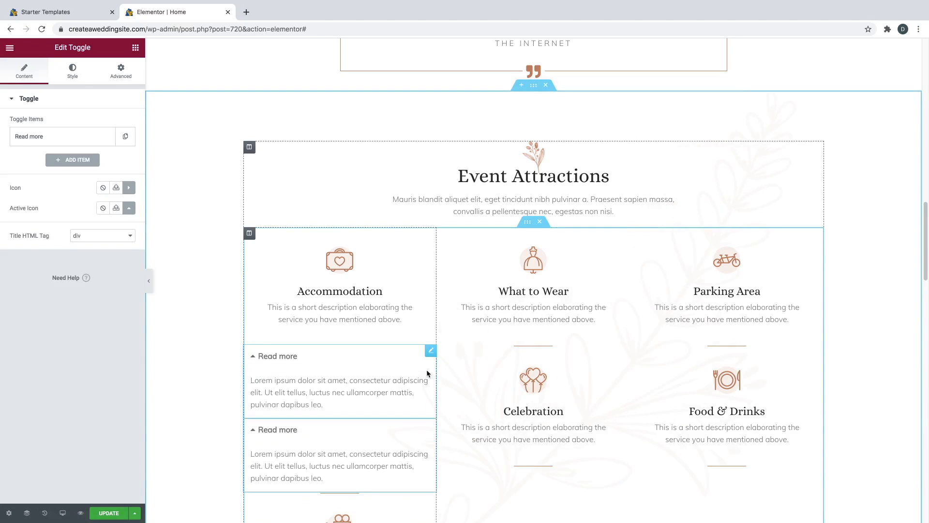
drag(430, 349, 533, 348)
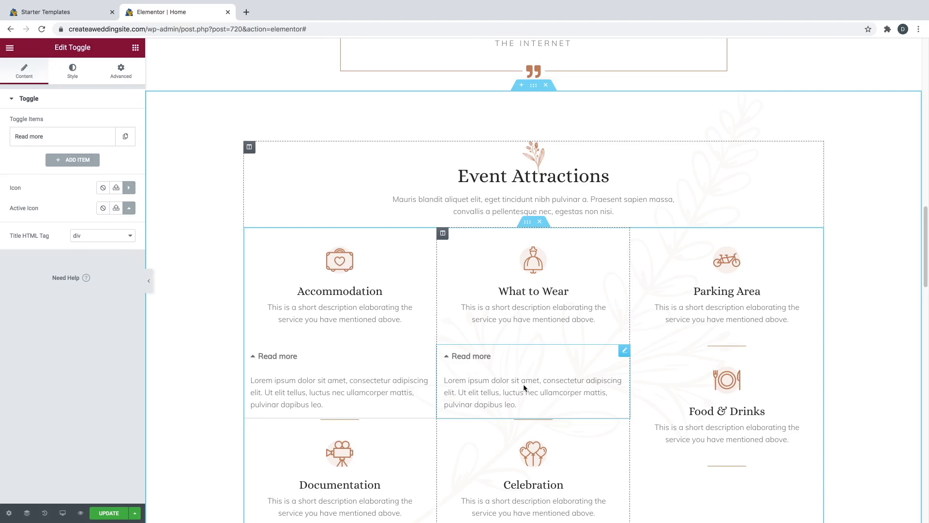
click(462, 357)
click(291, 357)
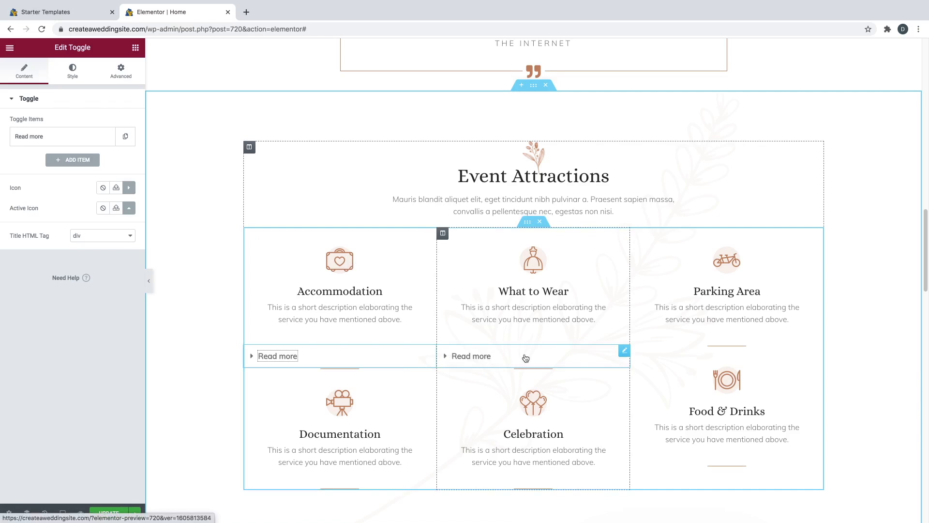
- Delete both Read more toggles, leaving the six plain icon boxes
right_click(624, 353)
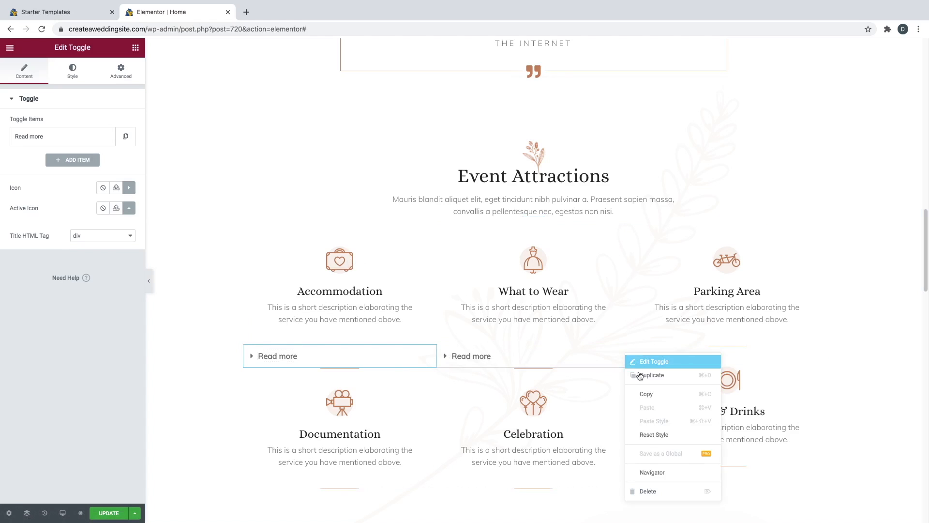
click(652, 492)
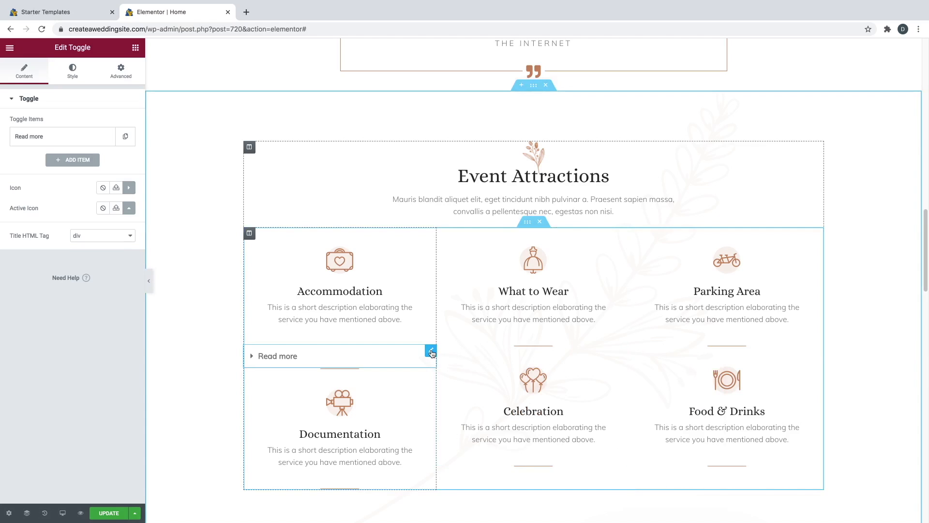
right_click(432, 352)
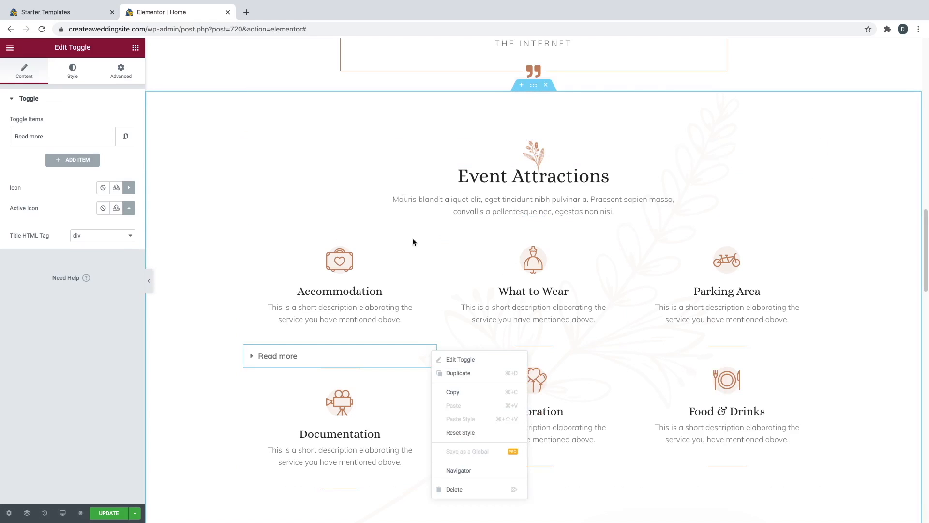
click(476, 490)
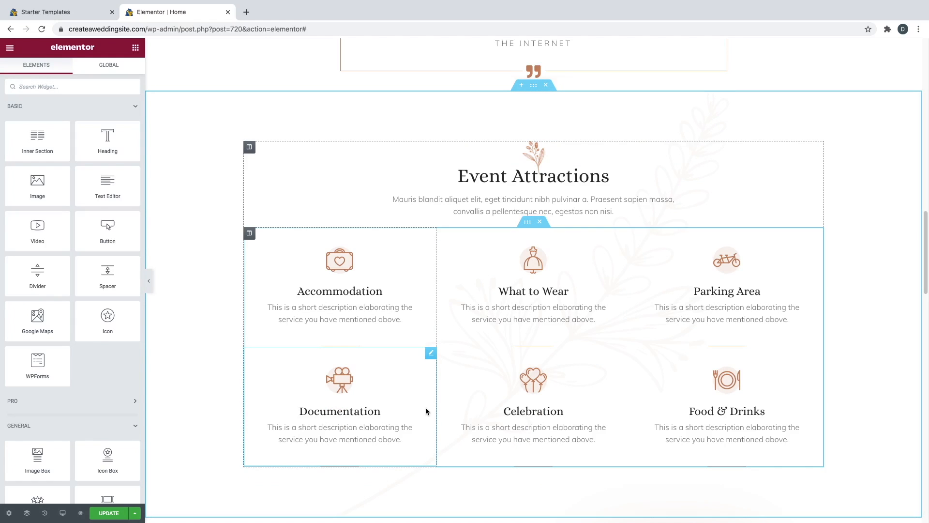
- Save the page, then set the Accommodation icon box's hover animation to Grow
click(117, 514)
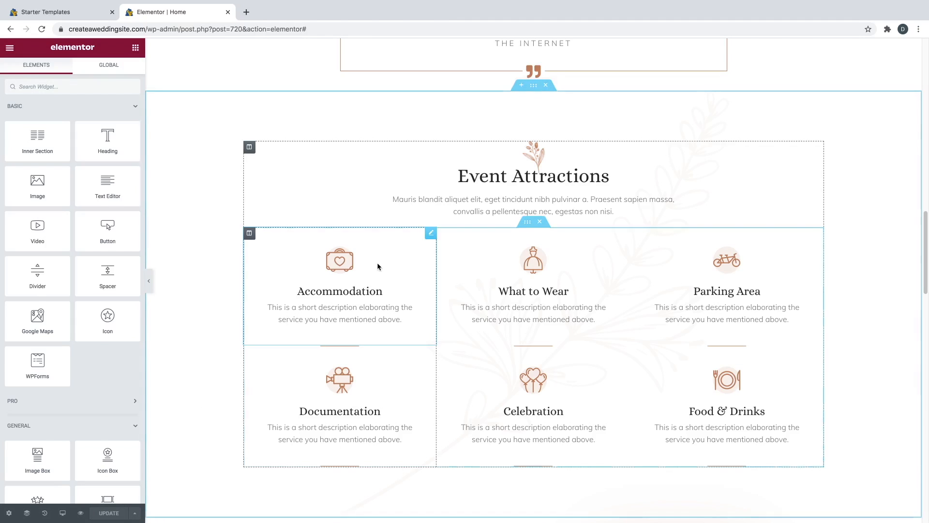
click(429, 234)
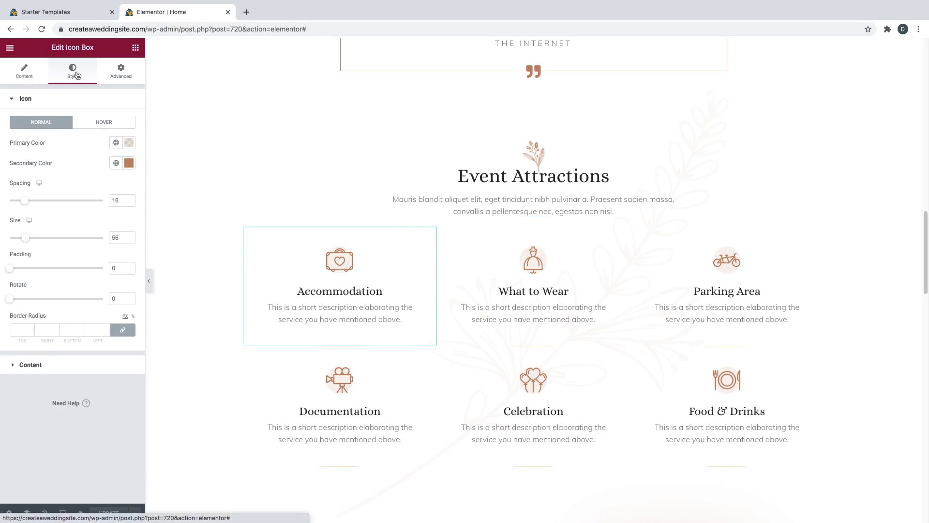
click(95, 128)
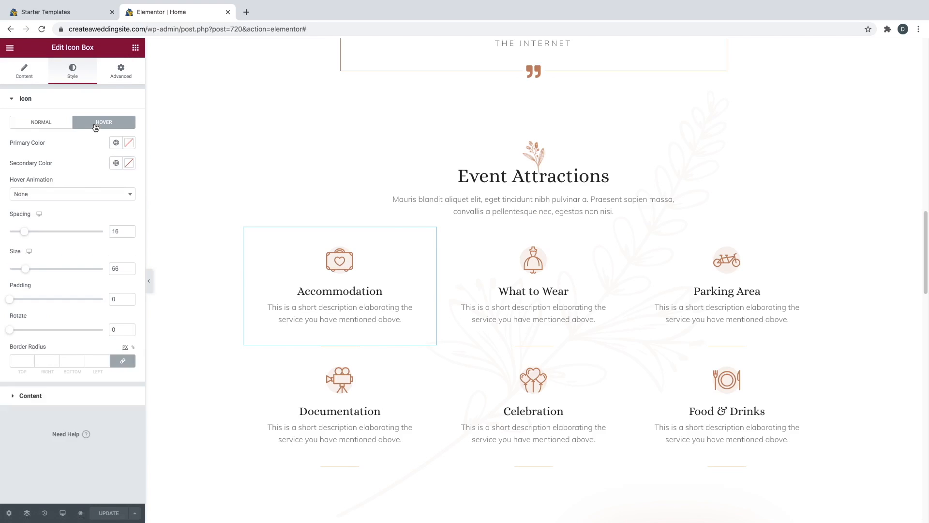
click(55, 195)
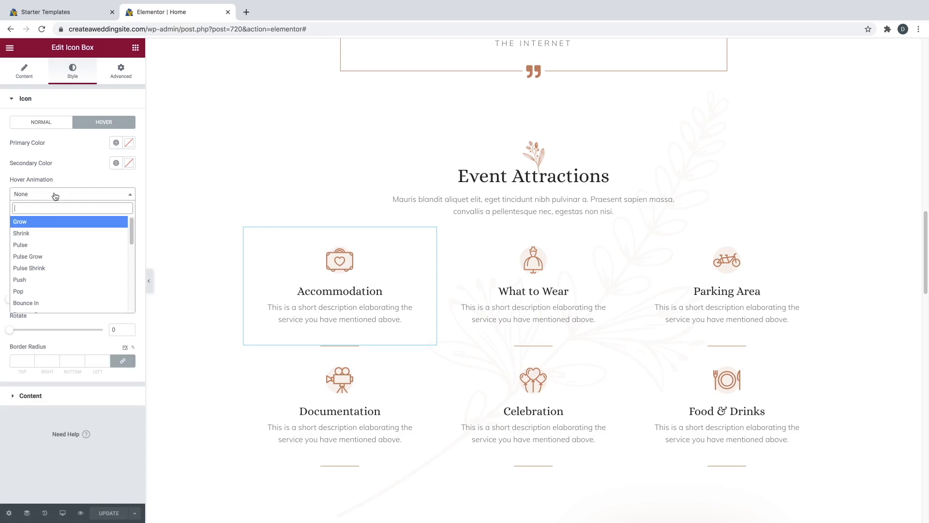
click(40, 223)
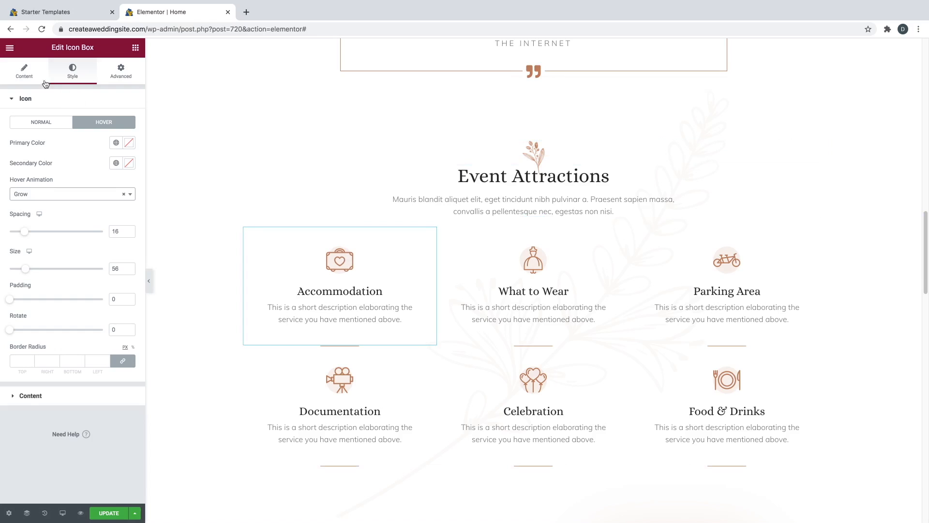
- Check the Accommodation box's link field and save the homepage
click(29, 77)
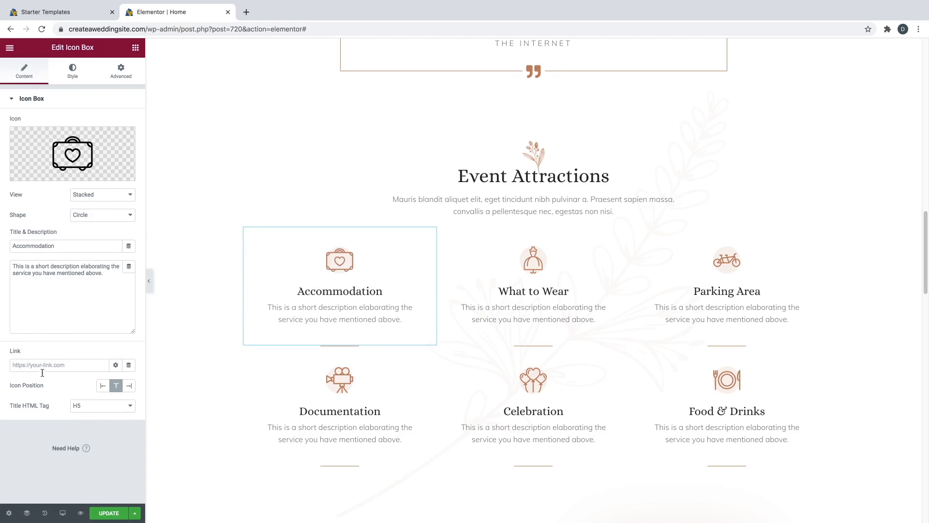
click(46, 367)
click(113, 512)
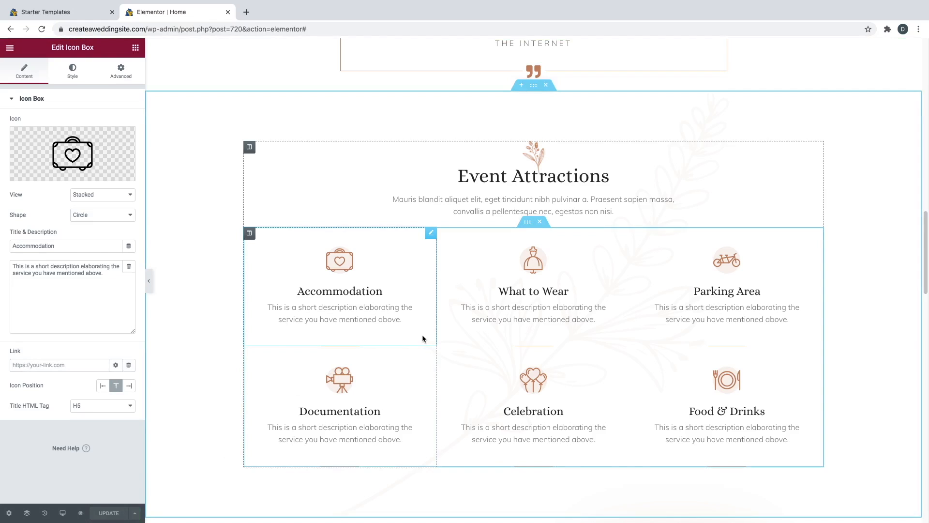
scroll(421, 338, down, 4)
scroll(422, 339, down, 4)
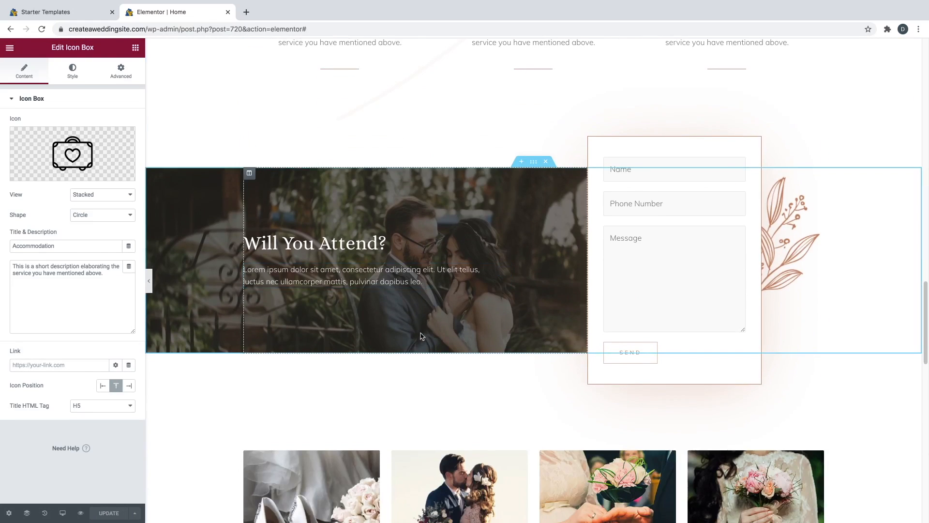
click(340, 244)
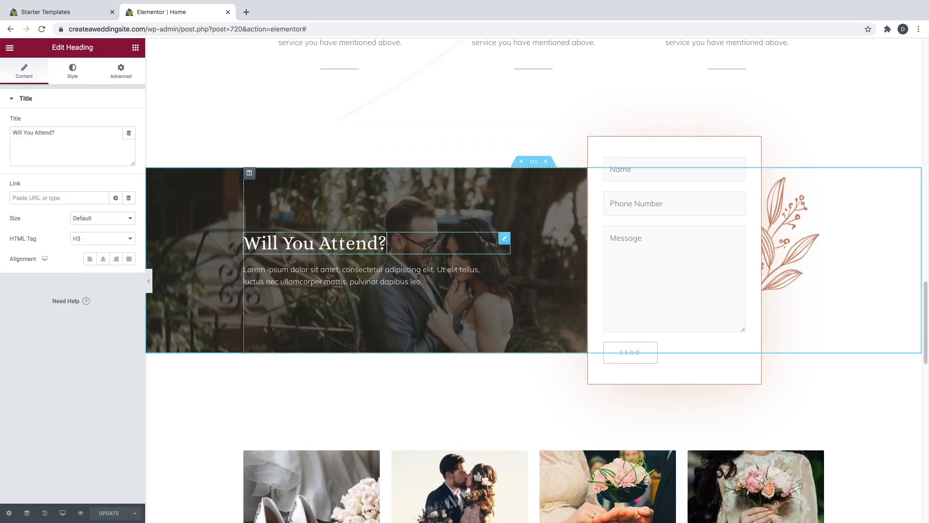
triple_click(339, 242)
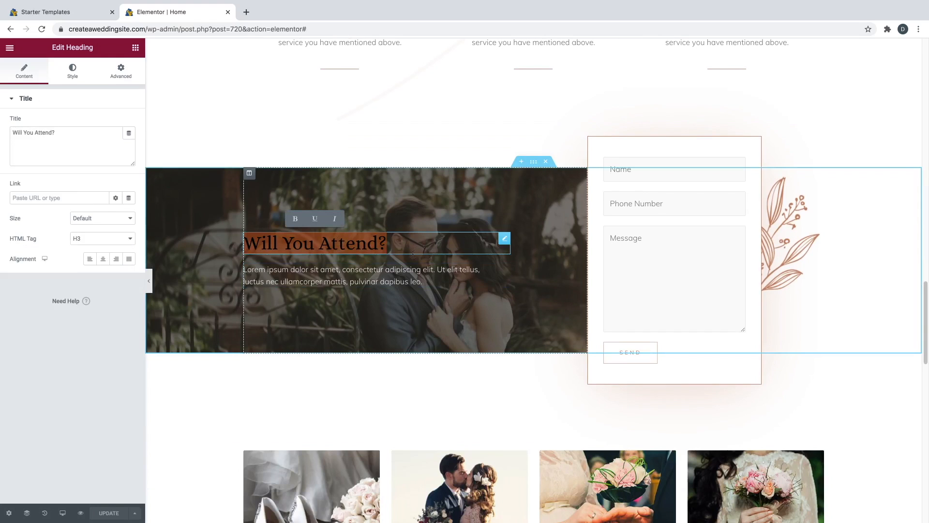
click(424, 281)
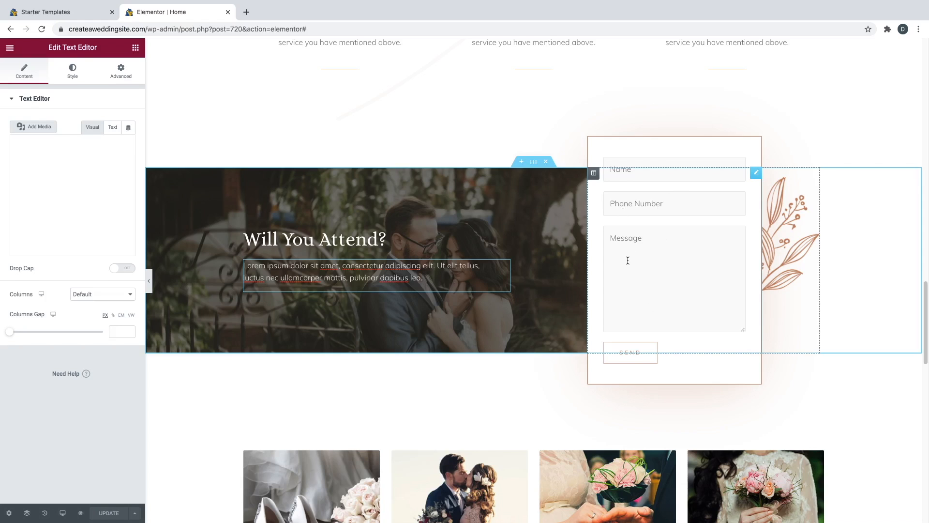
scroll(628, 260, down, 6)
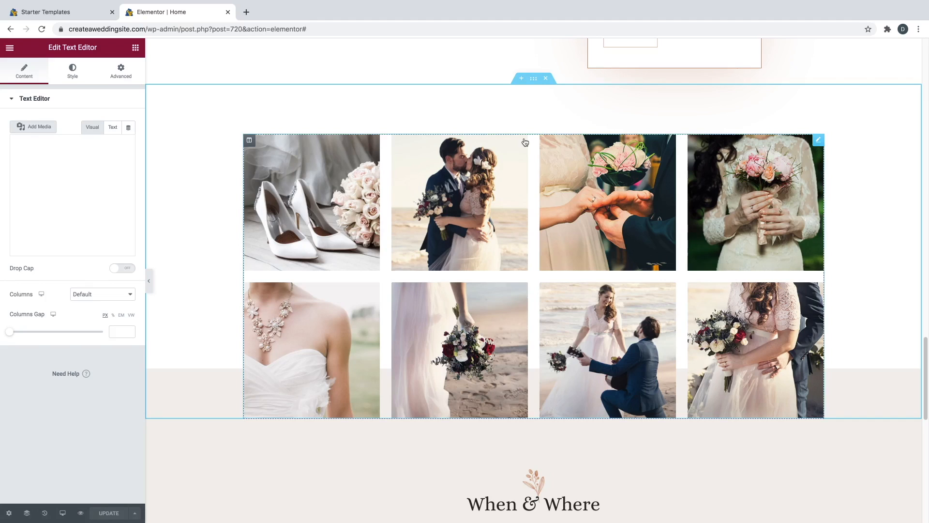
- Inspect the gallery's shoes photo, trying to reorder it and checking its 350 x 350 size
click(818, 142)
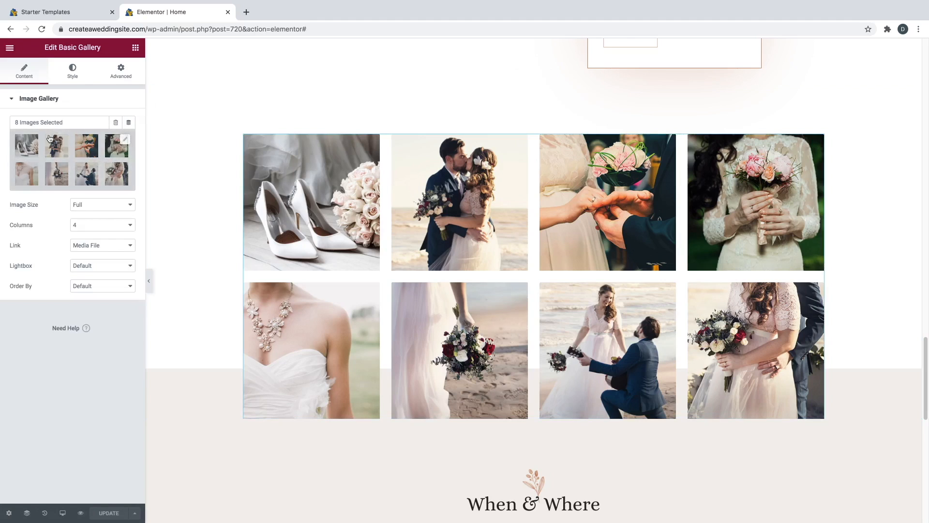
click(125, 142)
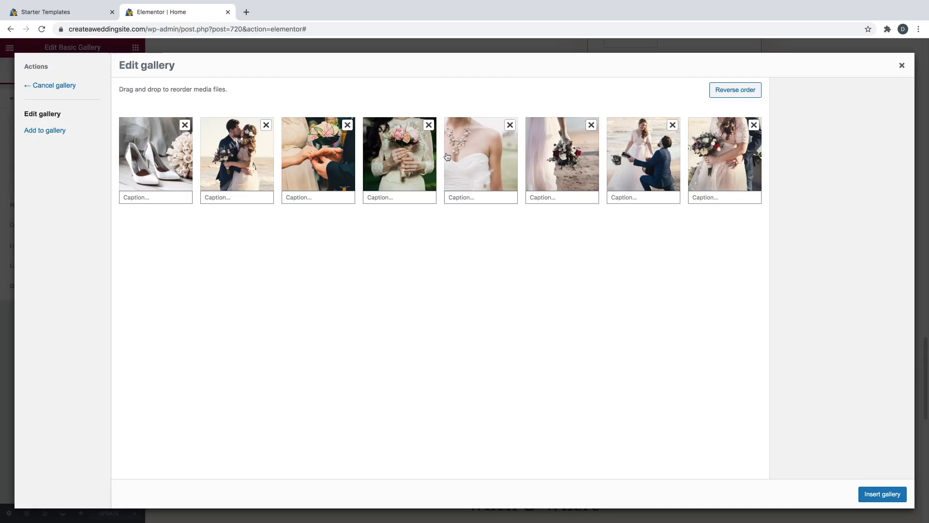
mouse_move(179, 153)
mouse_down()
mouse_move(381, 163)
mouse_move(185, 156)
mouse_up()
click(164, 166)
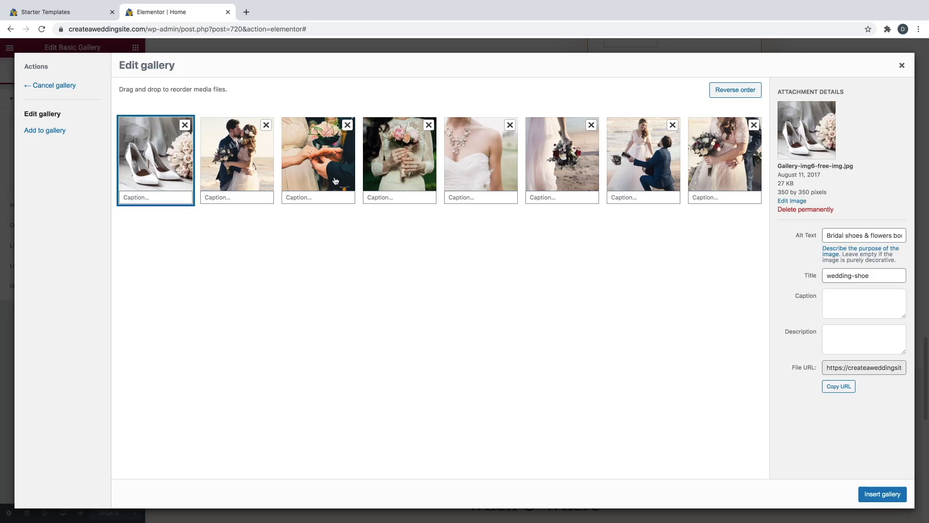
double_click(787, 192)
double_click(804, 192)
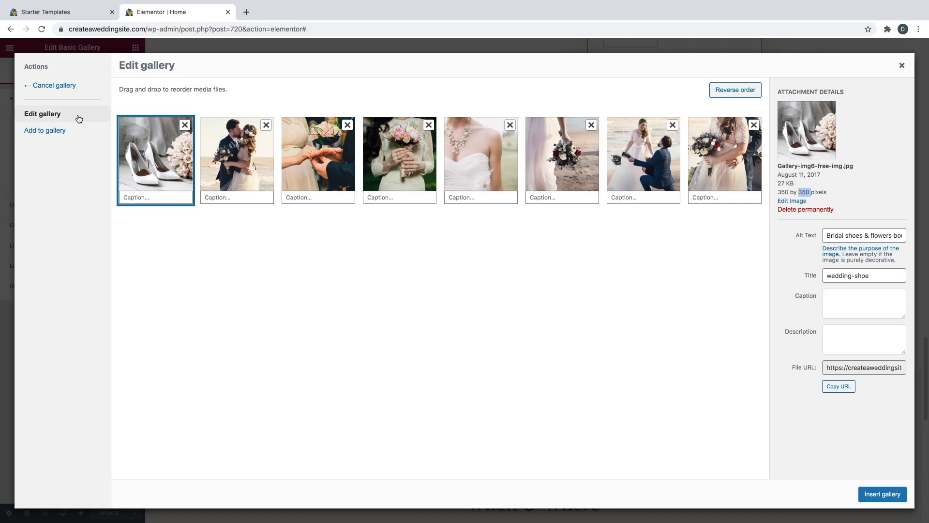
- Look at the upload option for adding more photos, then close the window without uploading
click(49, 132)
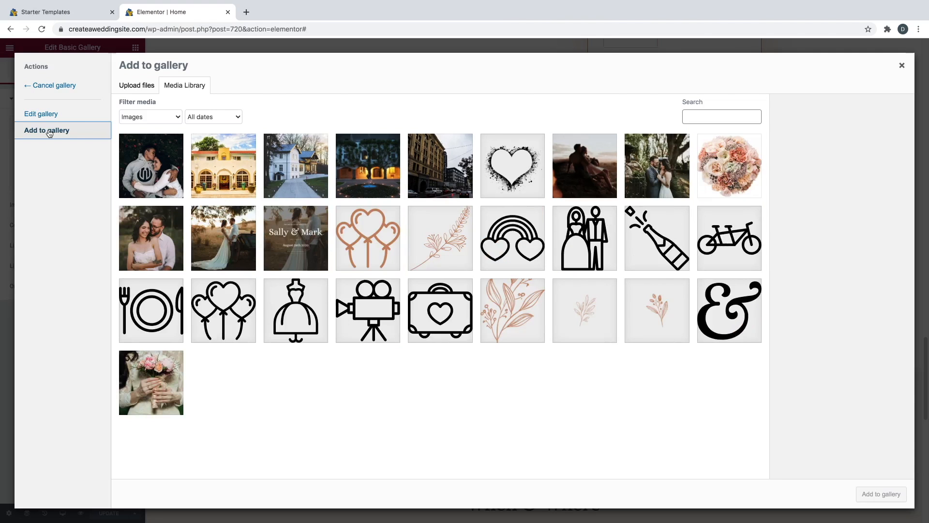
click(134, 87)
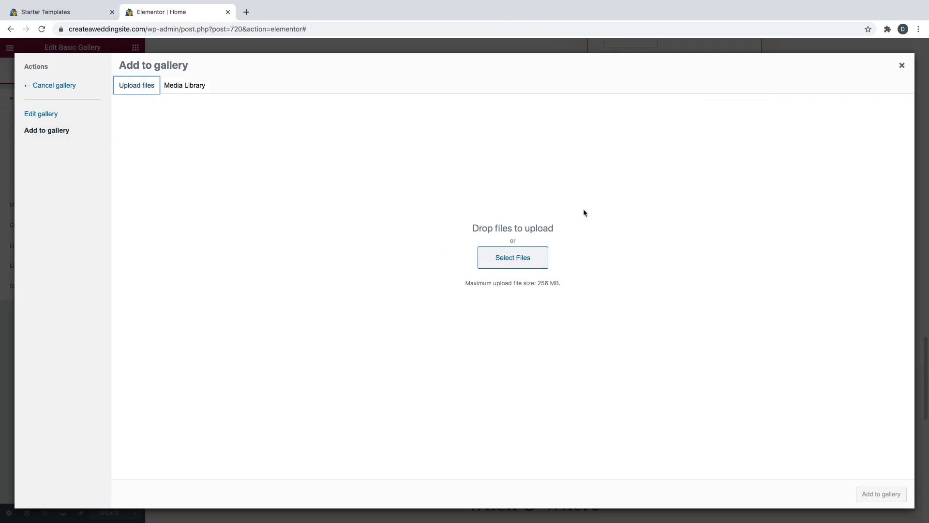
click(900, 68)
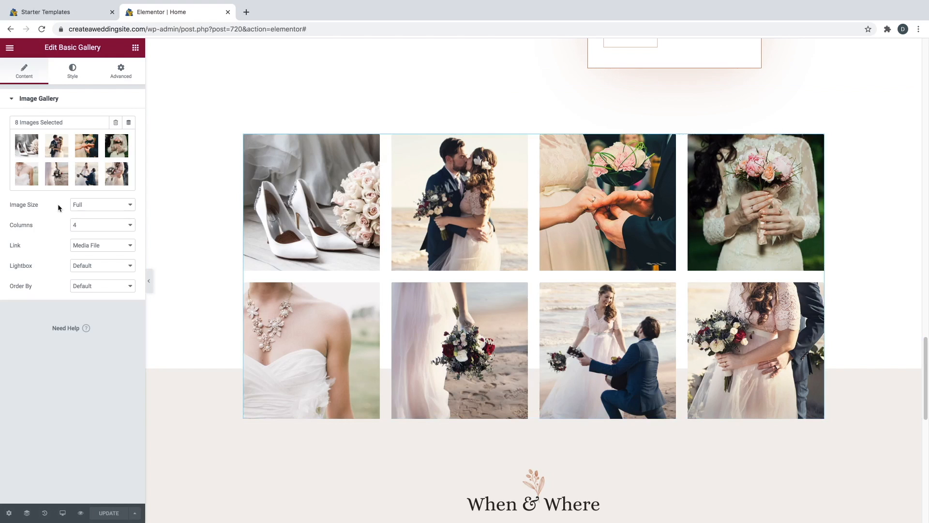
click(83, 225)
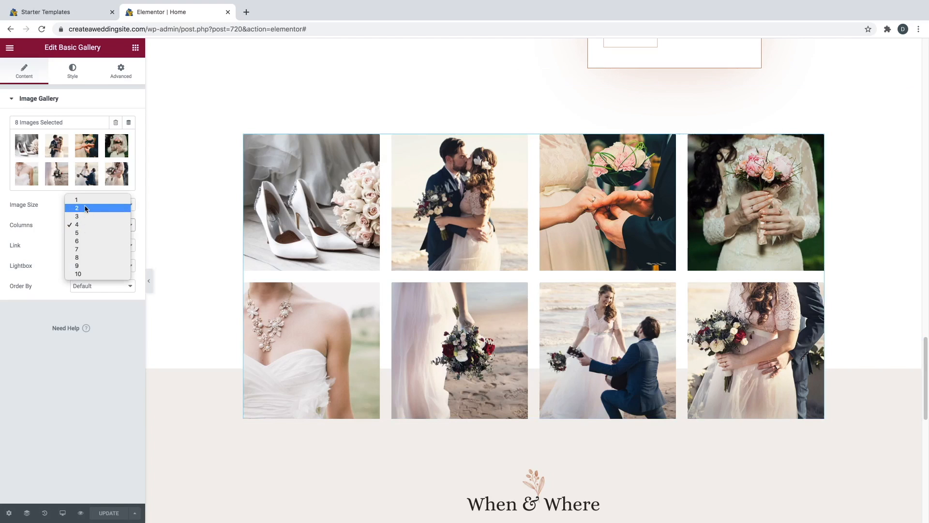
click(85, 209)
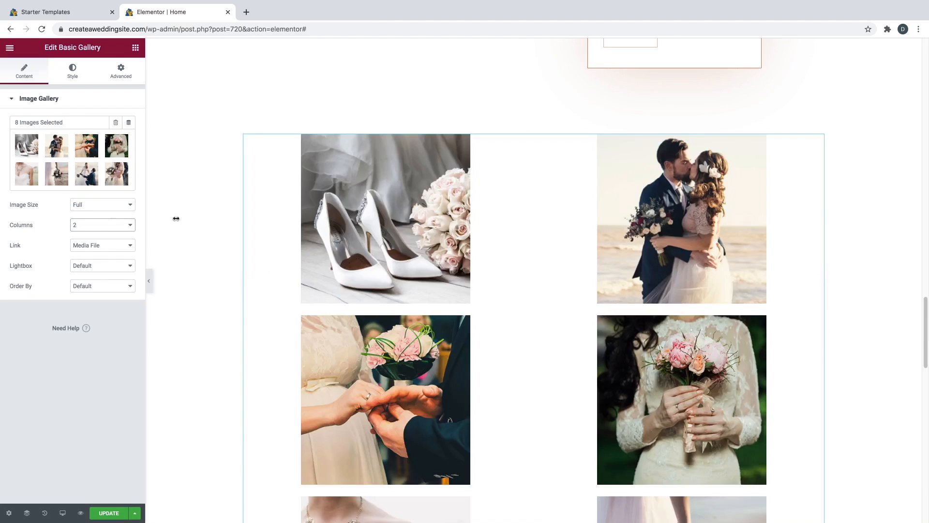
scroll(579, 242, down, 4)
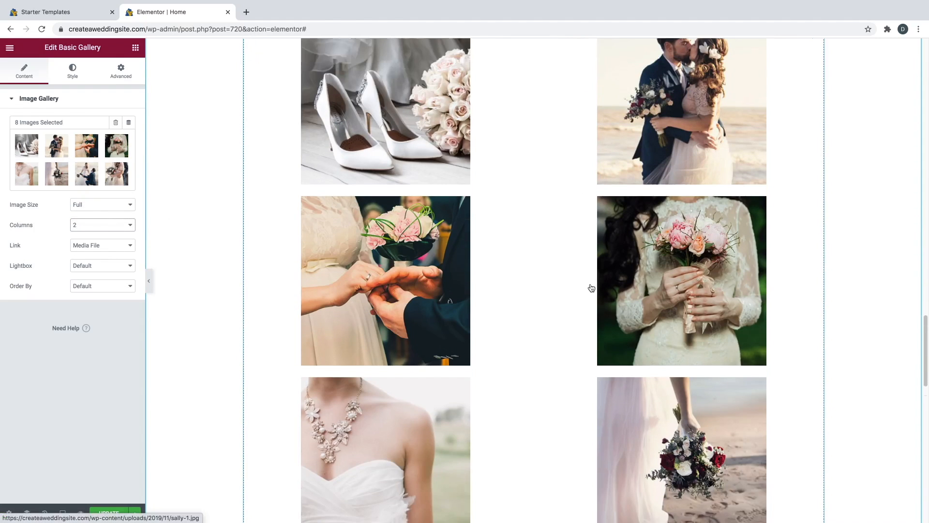
scroll(590, 287, up, 4)
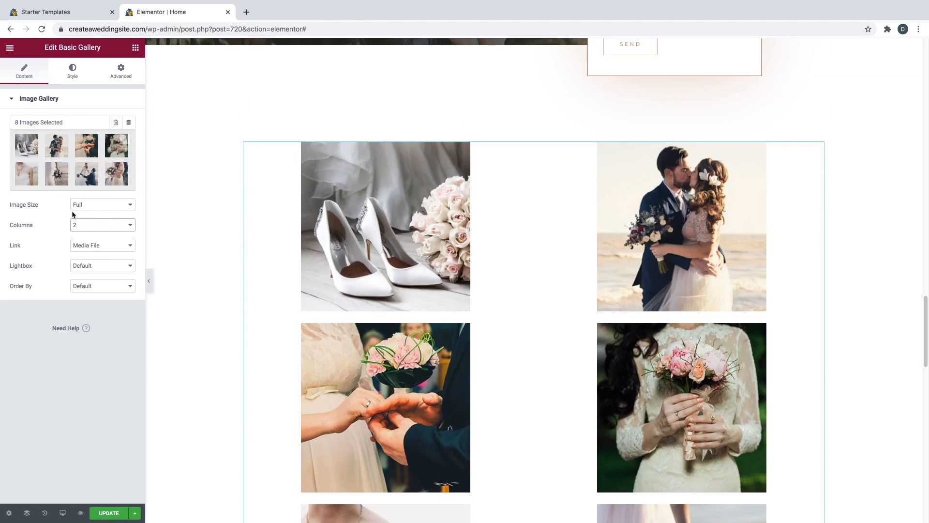
click(87, 226)
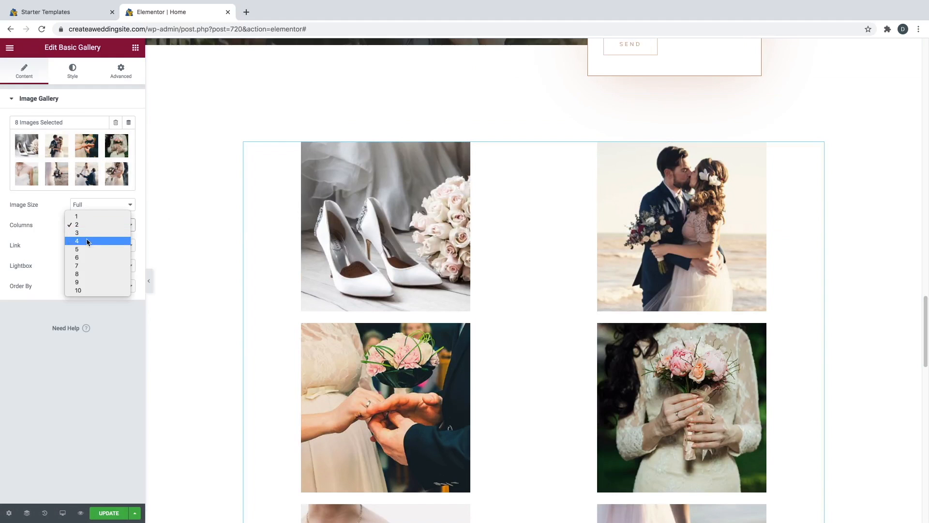
click(87, 241)
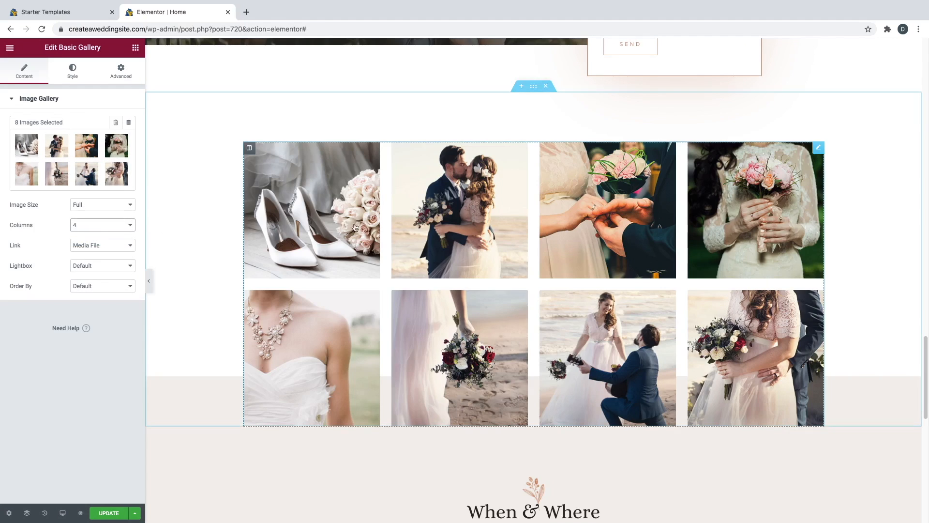
scroll(550, 250, down, 7)
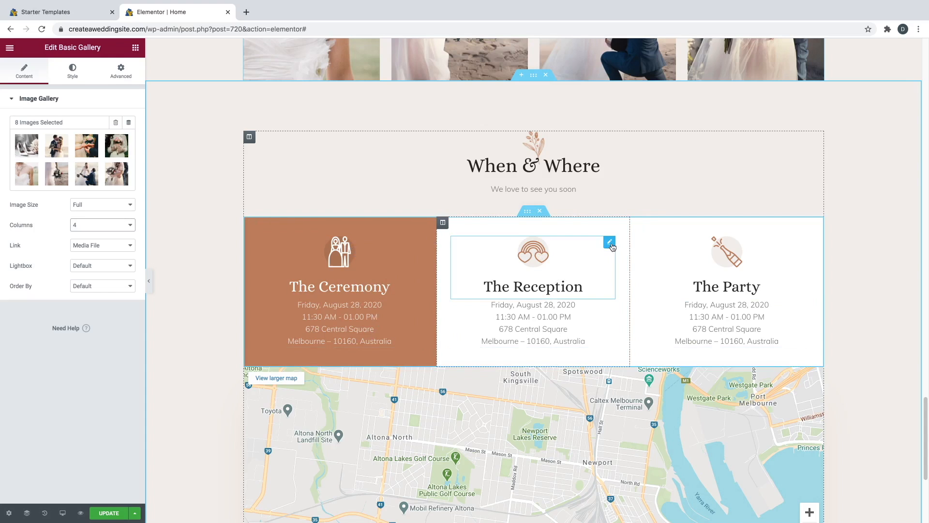
- Try pink and red backgrounds on the Ceremony column, then undo back to brown
click(611, 244)
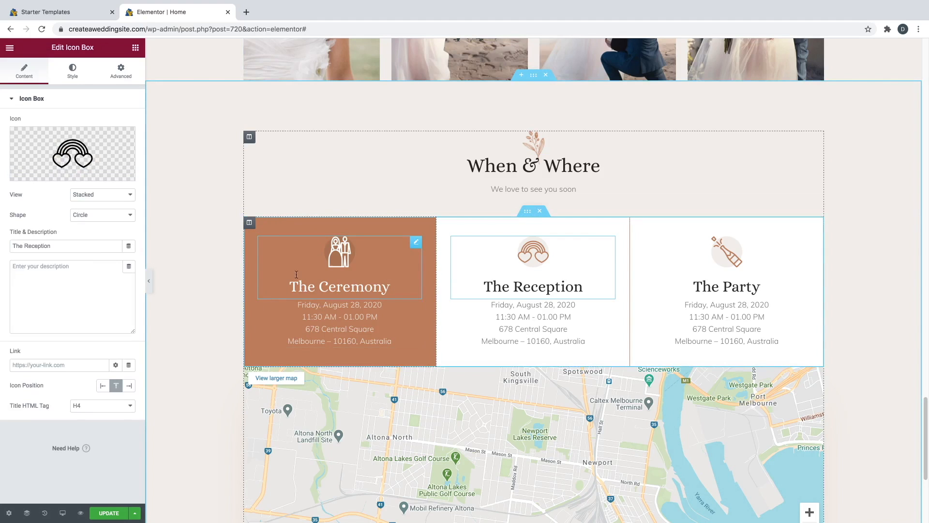
click(250, 228)
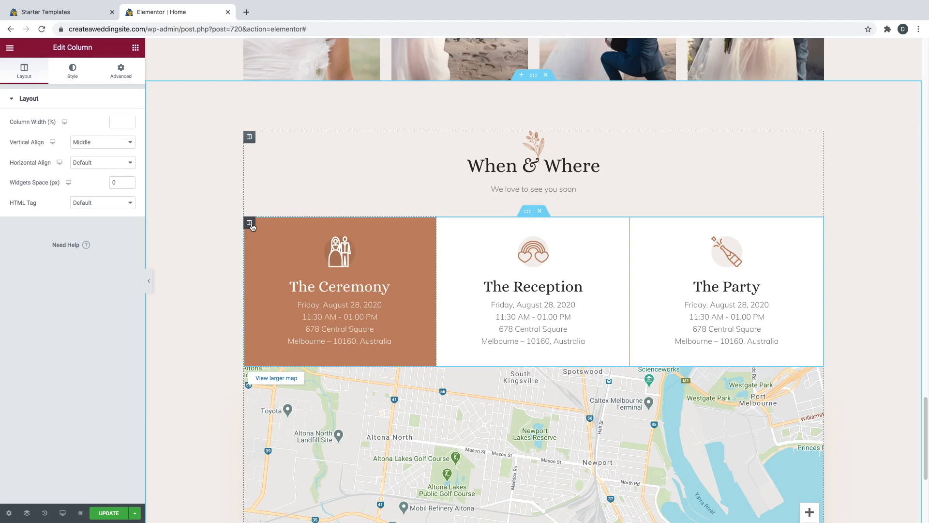
click(77, 75)
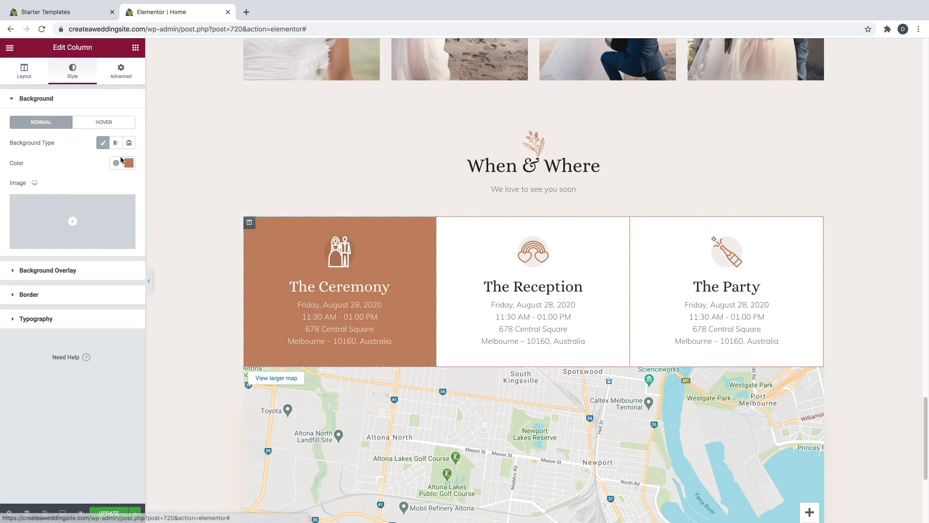
click(129, 164)
drag(98, 289, 128, 289)
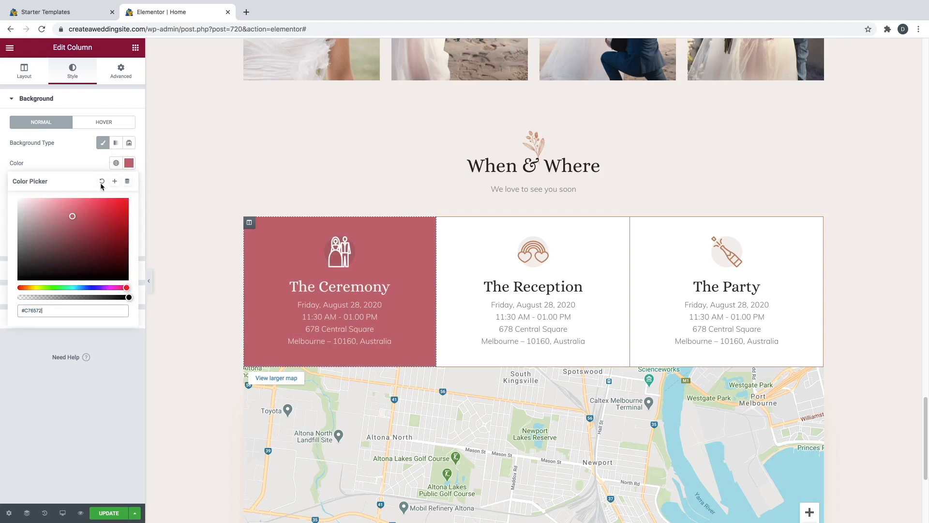
click(91, 151)
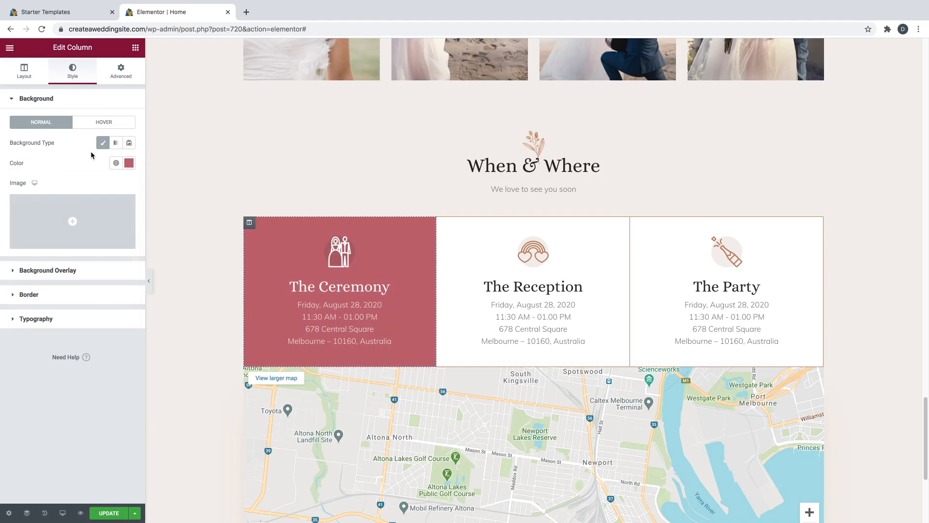
key(super+z)
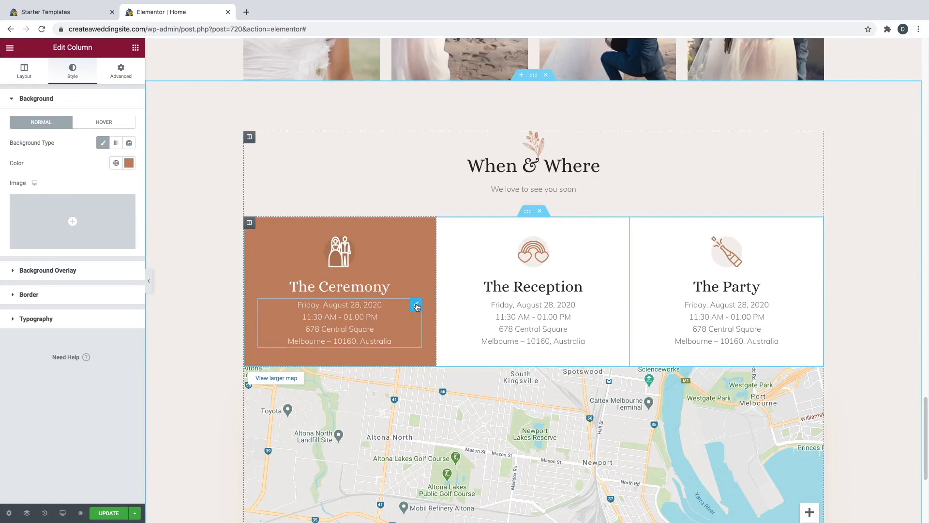
- Check the Ceremony list's date line, then open the Google Maps widget showing Central Square, Melbourne
click(417, 306)
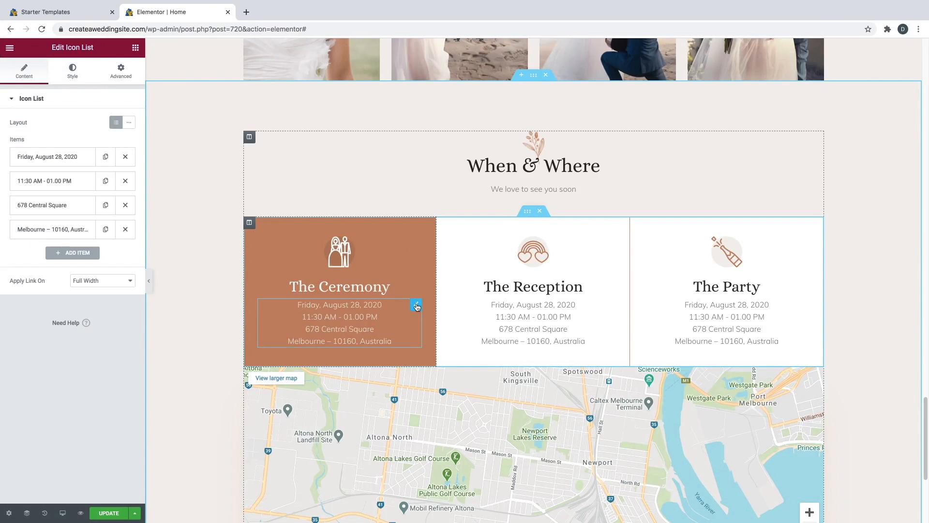
click(60, 158)
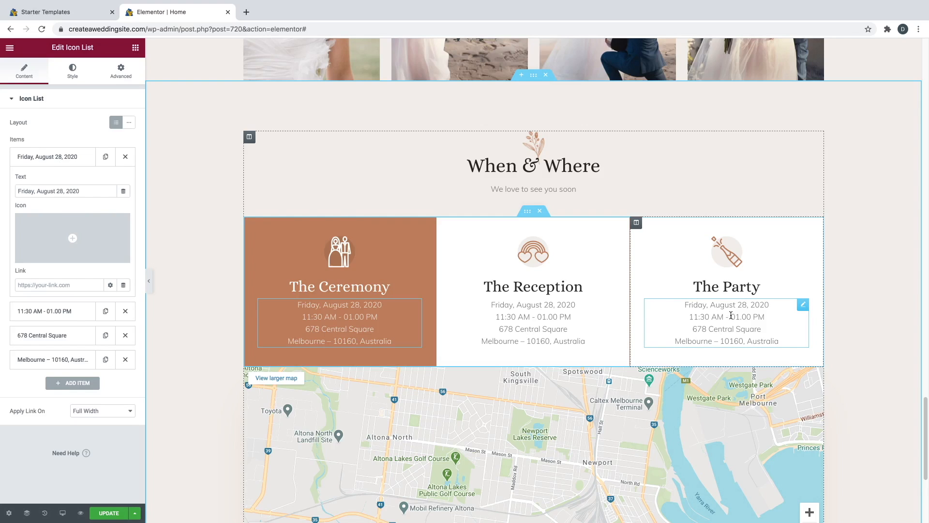
scroll(510, 314, down, 3)
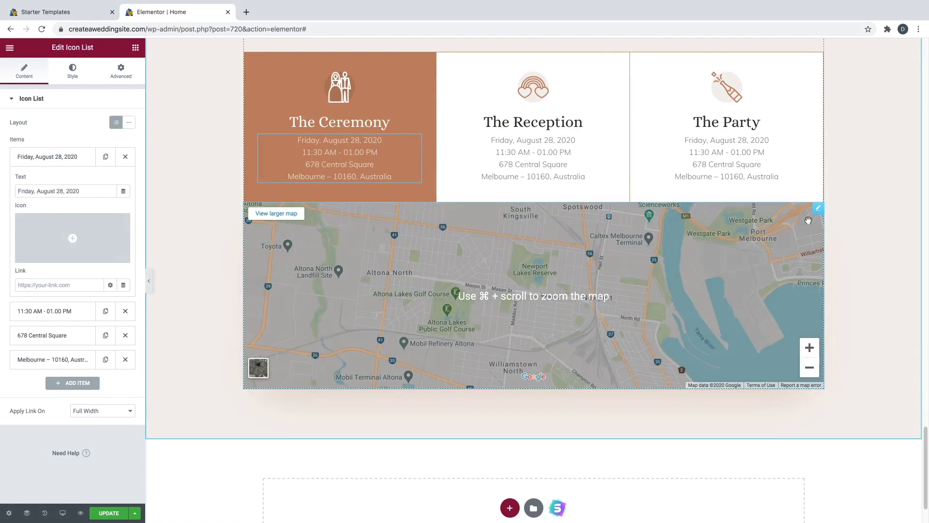
click(818, 209)
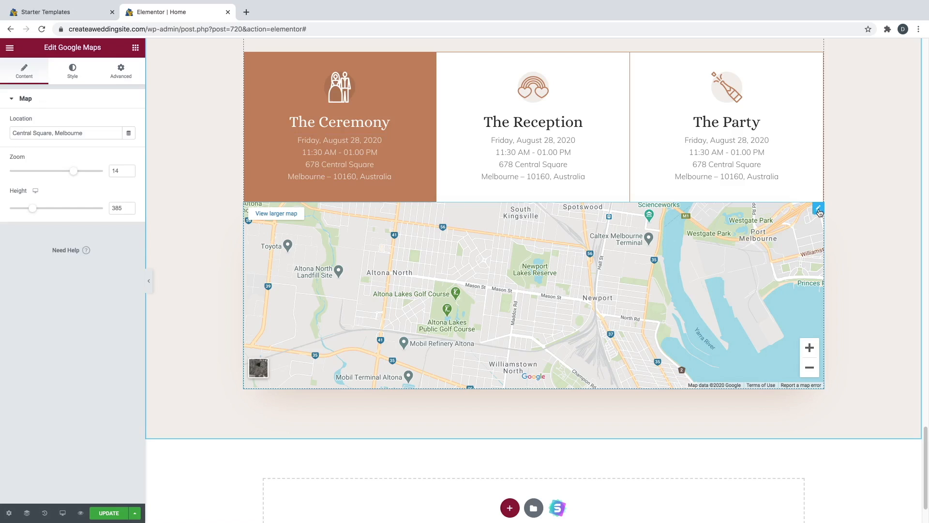
- Replace the map location Melbourne with 'Los angeles' and update the homepage
click(32, 133)
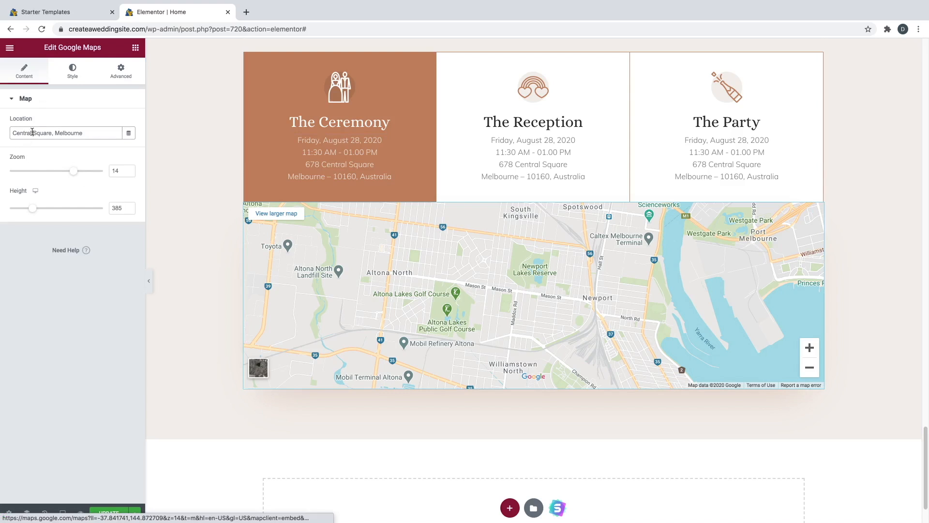
triple_click(62, 133)
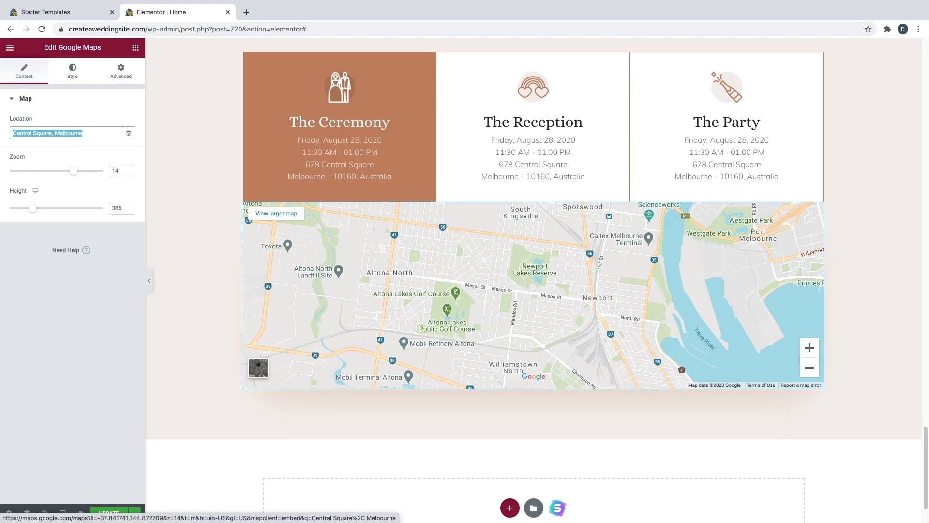
text(Los angeles)
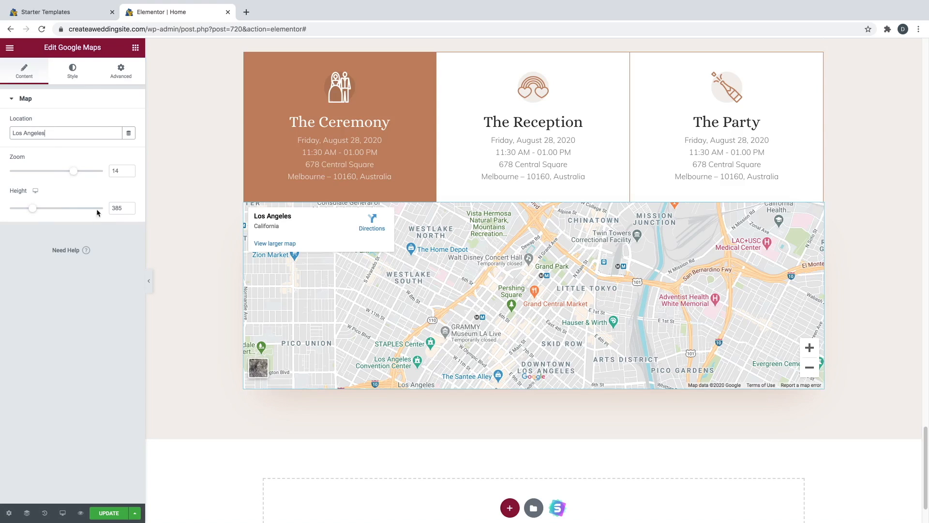
click(121, 513)
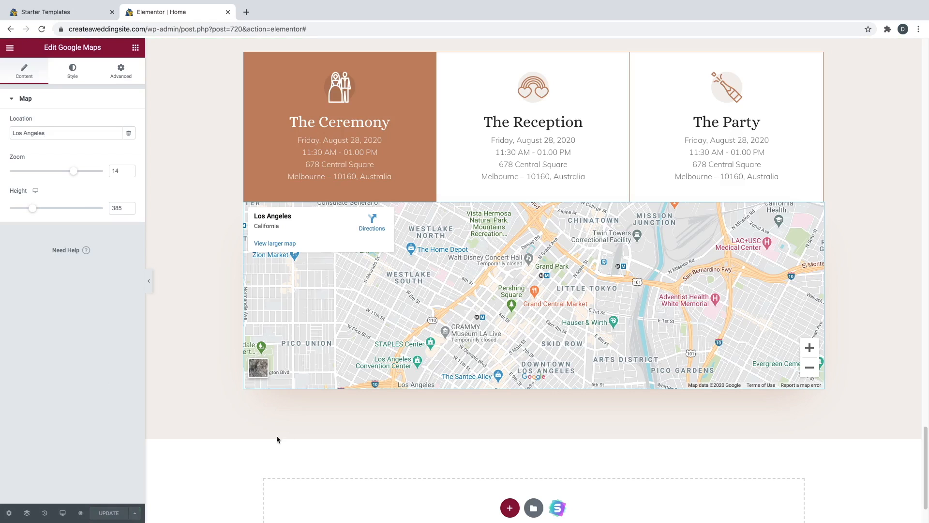
- Scroll back to the top of the editor and open a new Chrome tab
scroll(401, 419, up, 5)
scroll(401, 410, up, 15)
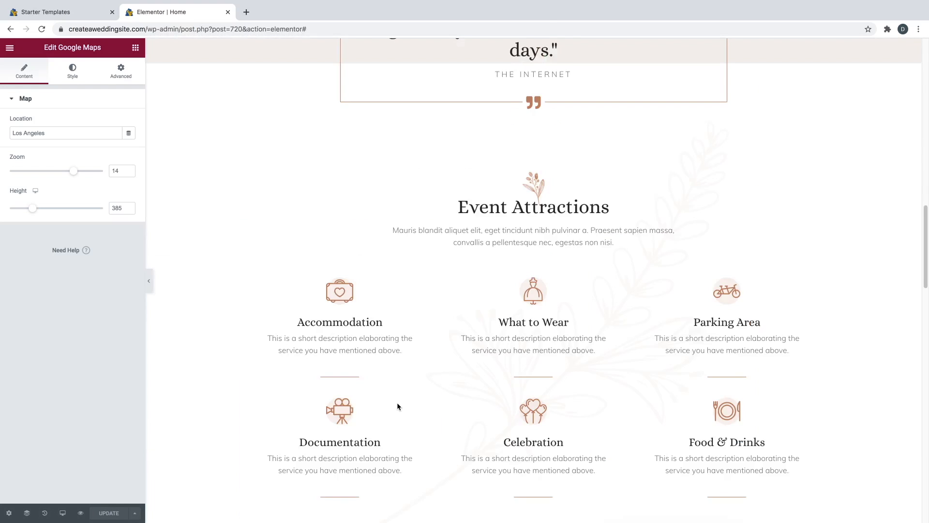
scroll(398, 405, up, 3)
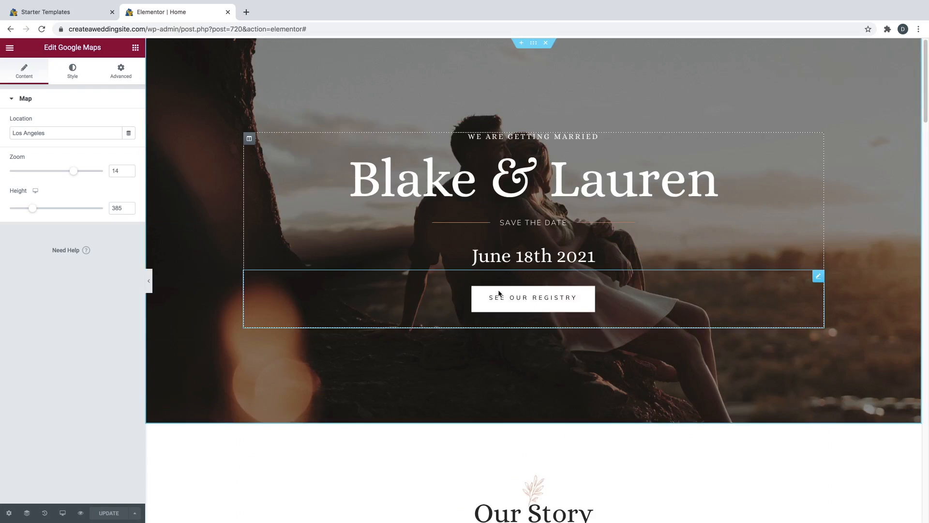
click(246, 12)
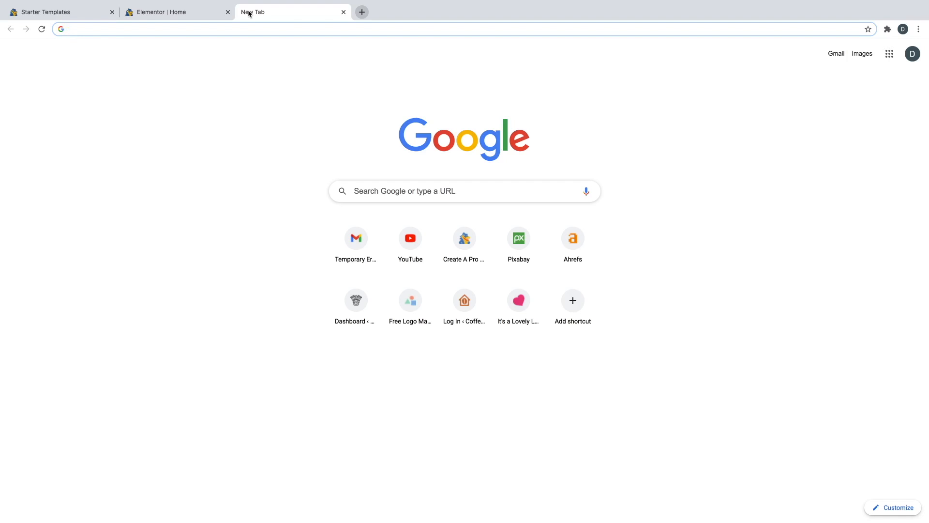
- Google 'amazon registry' and open the Amazon Wedding - Amazon.com result
text(amazon )
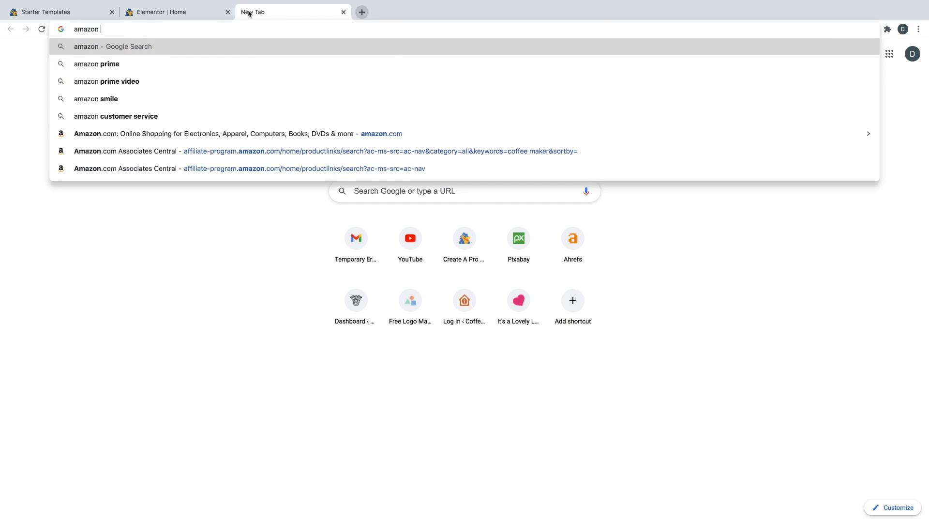
text(registry)
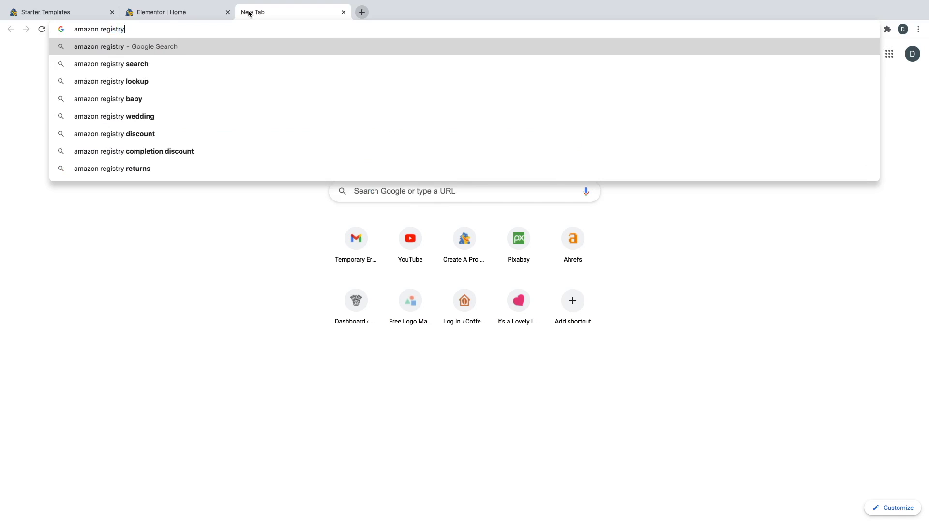
key(Return)
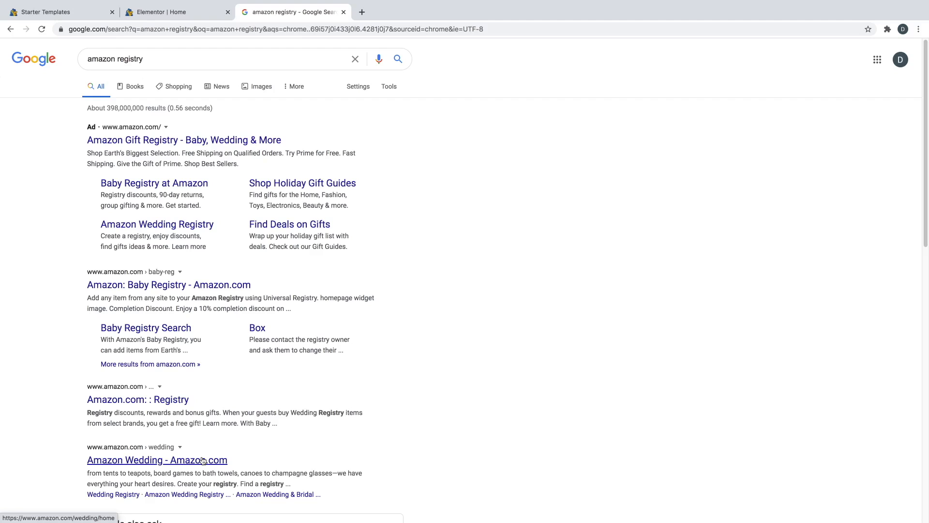
scroll(191, 445, down, 1)
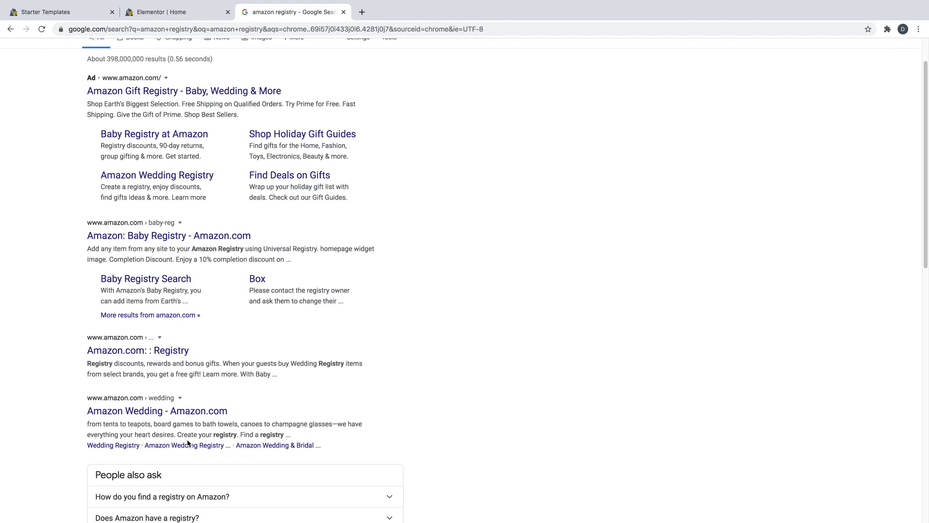
click(165, 411)
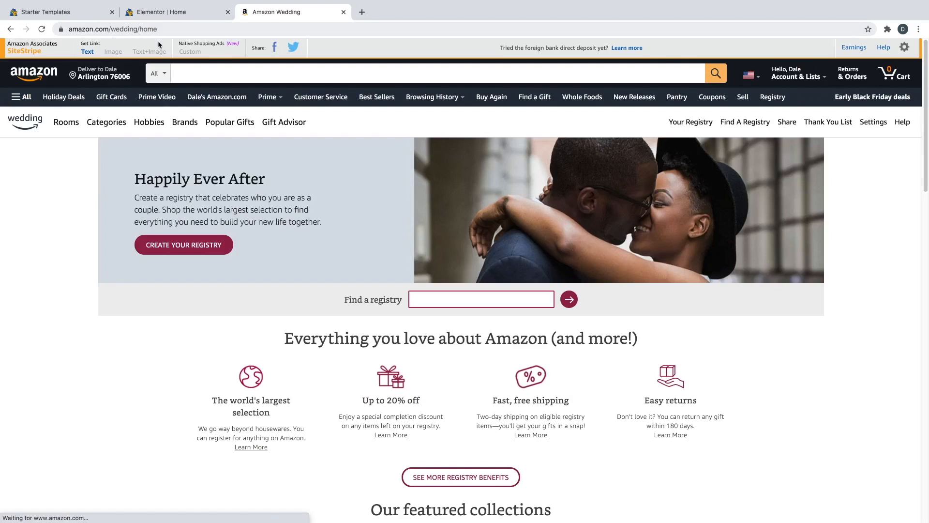
- Start a new wedding registry, entering both partners' first and last names
click(193, 251)
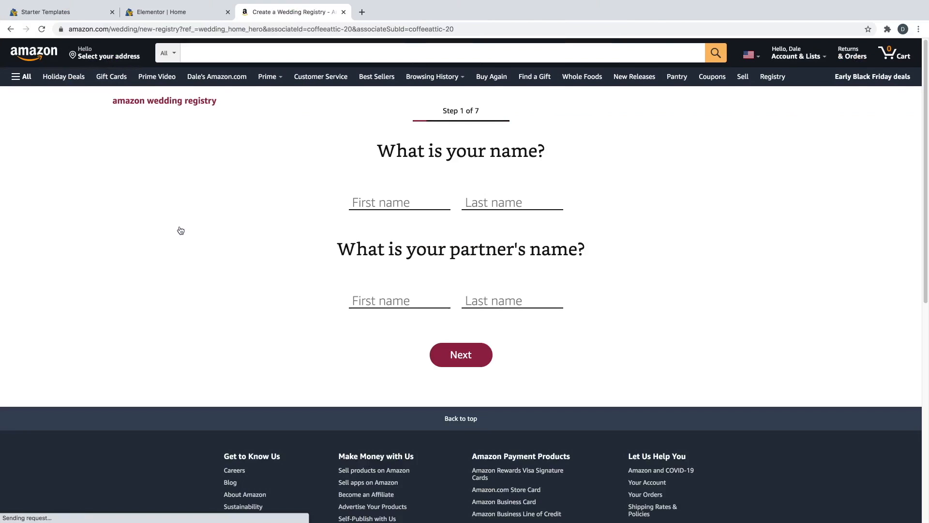
click(369, 205)
click(472, 202)
click(379, 300)
click(470, 300)
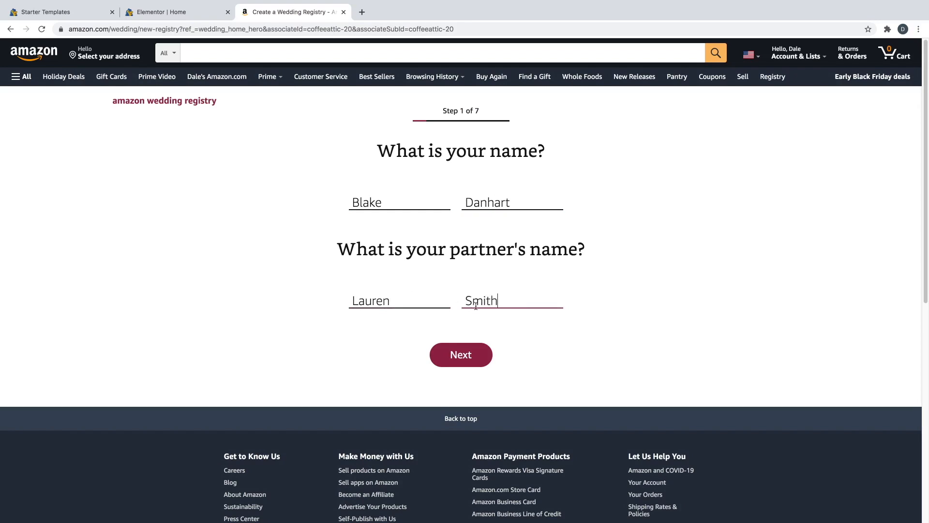
click(466, 355)
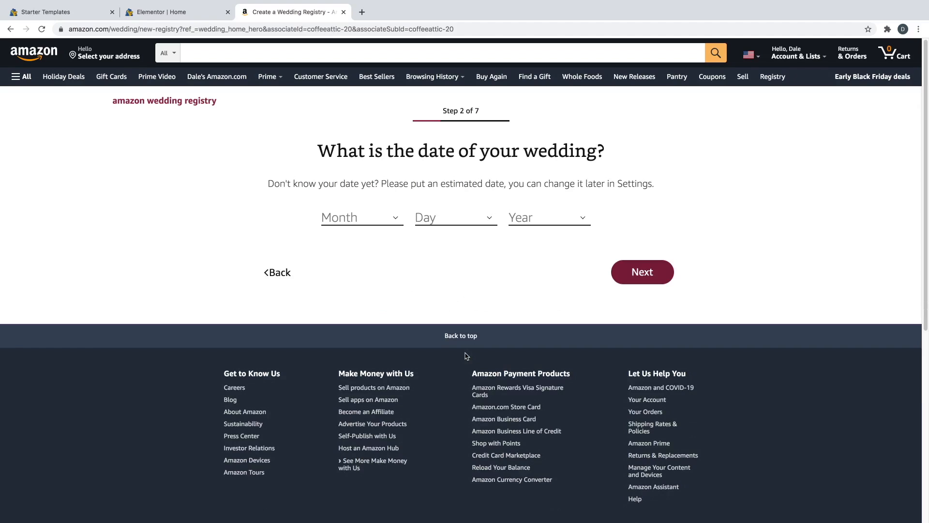
- Set the wedding date to June 18, 2021
click(377, 216)
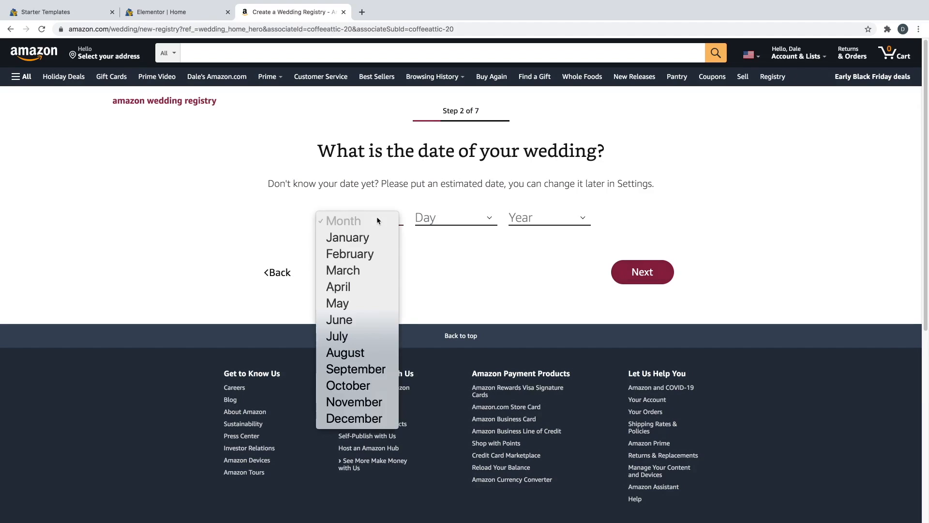
click(364, 323)
click(452, 218)
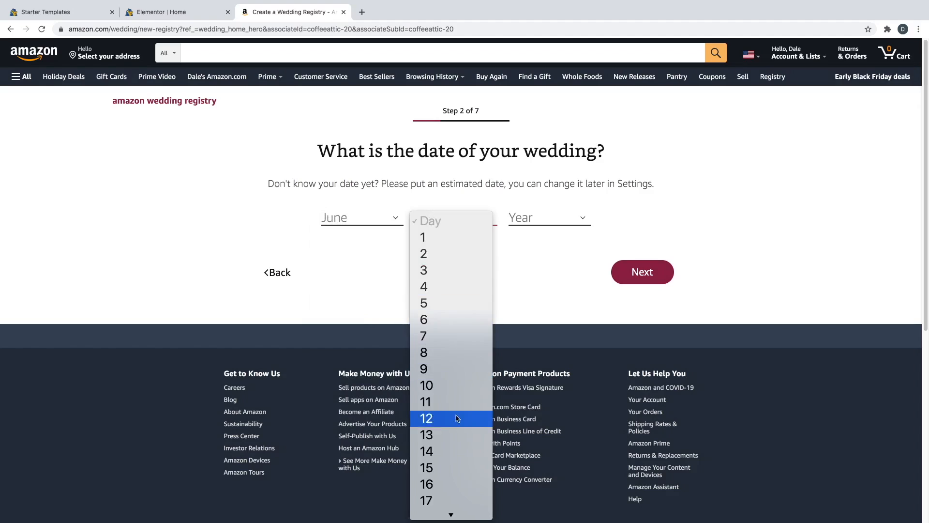
click(438, 446)
click(530, 223)
click(539, 254)
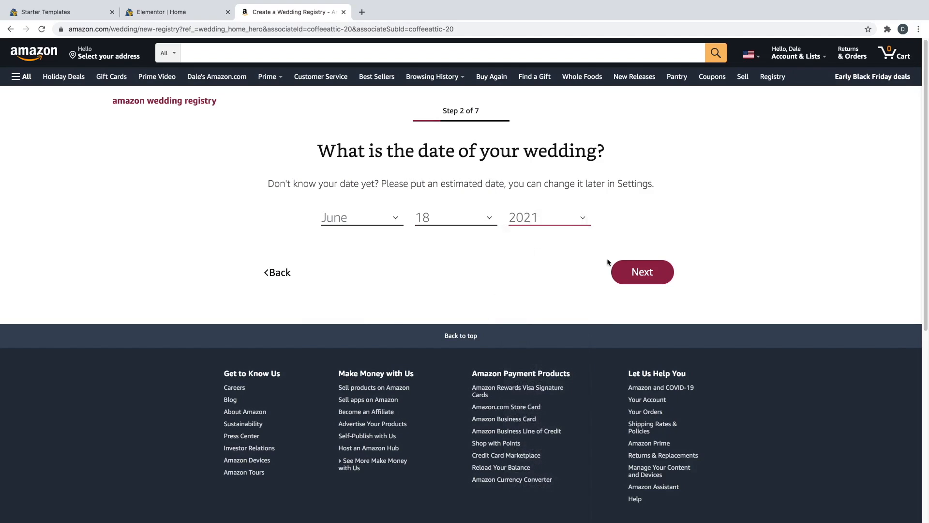
click(635, 270)
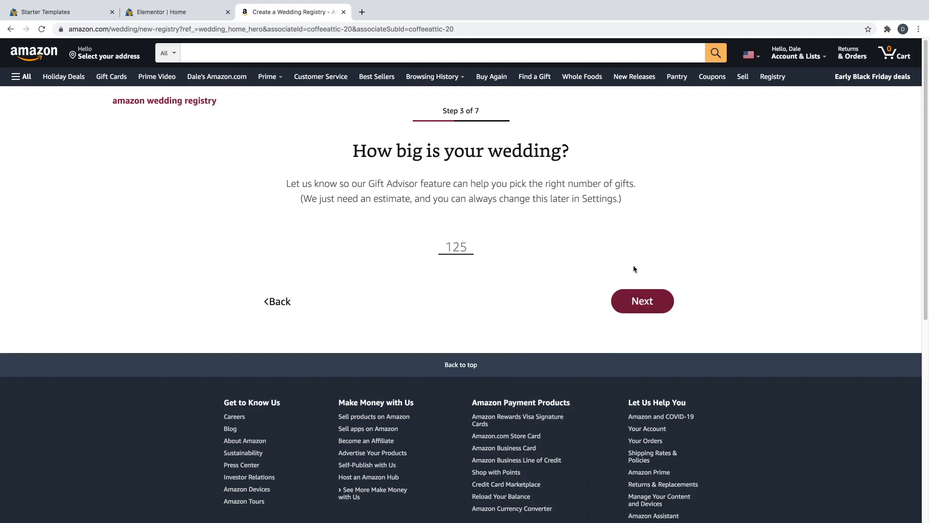
- Estimate 50 guests and answer No to registering elsewhere
click(459, 245)
text(50)
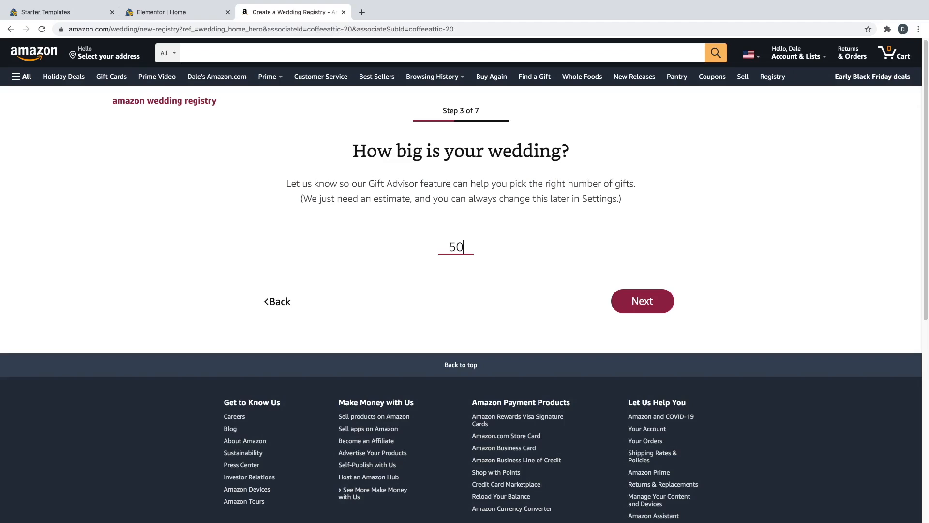
click(638, 300)
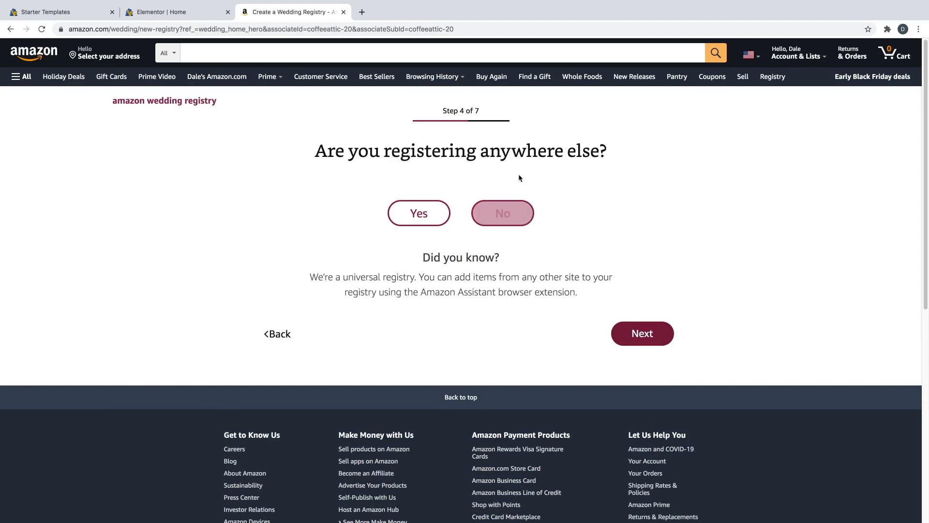
click(515, 214)
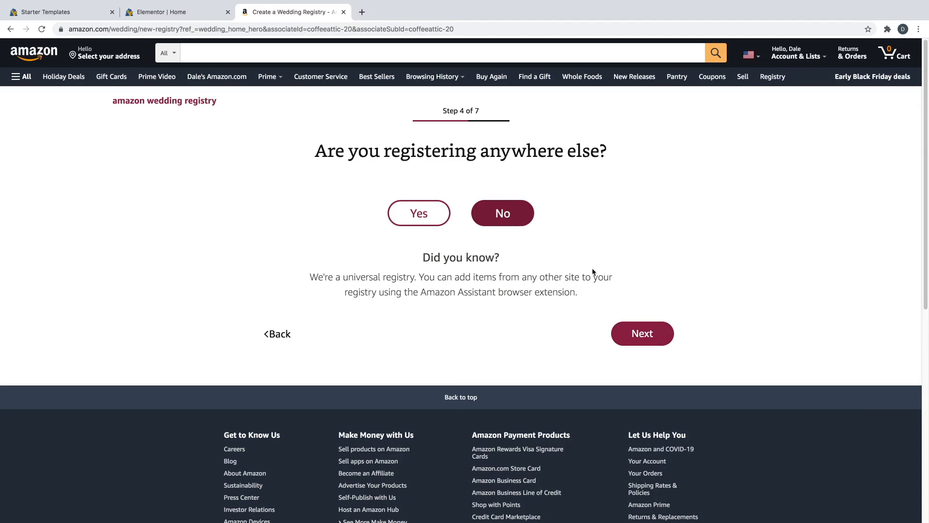
click(632, 327)
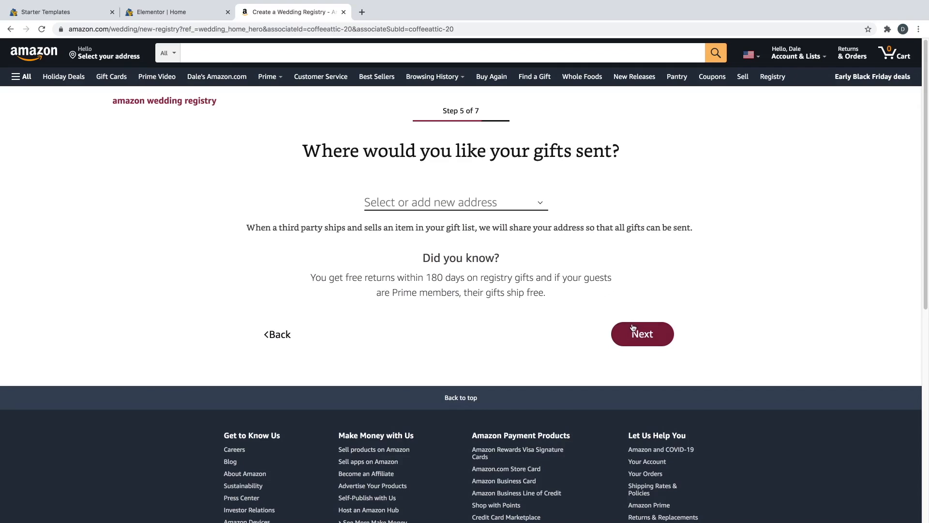
- Add a new gift shipping address, keep the registry Public, and create the registry
click(464, 206)
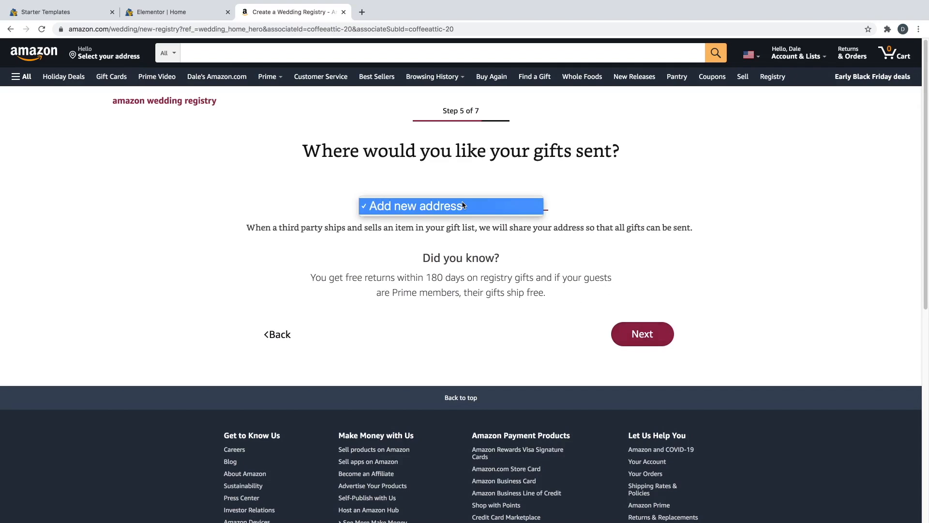
click(463, 206)
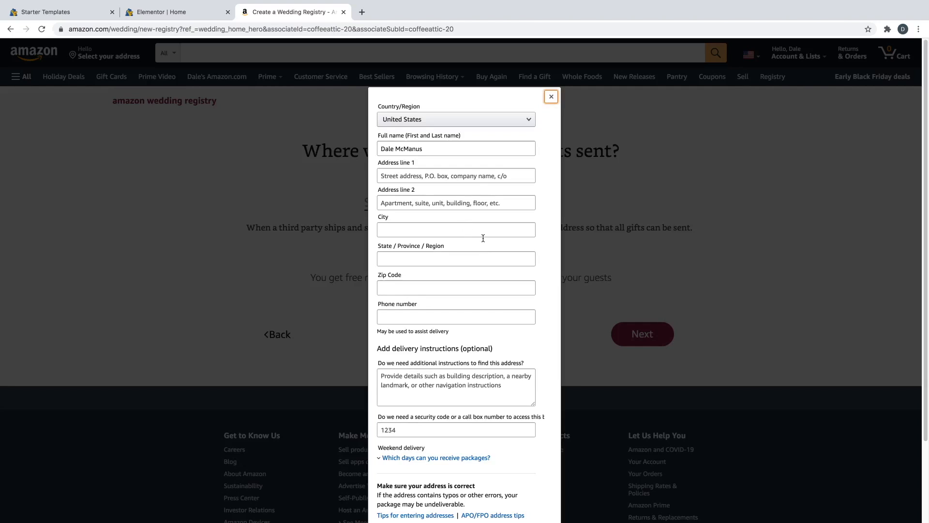
click(420, 175)
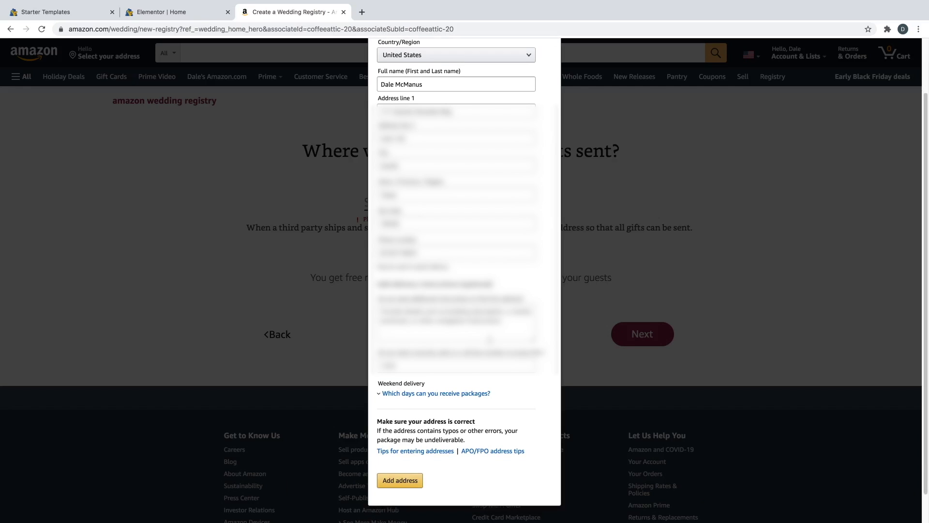
click(398, 483)
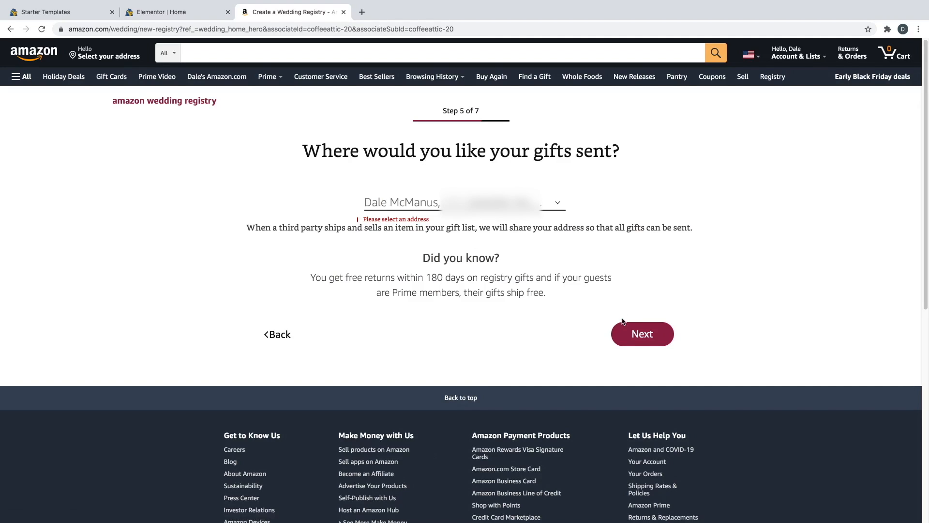
click(626, 335)
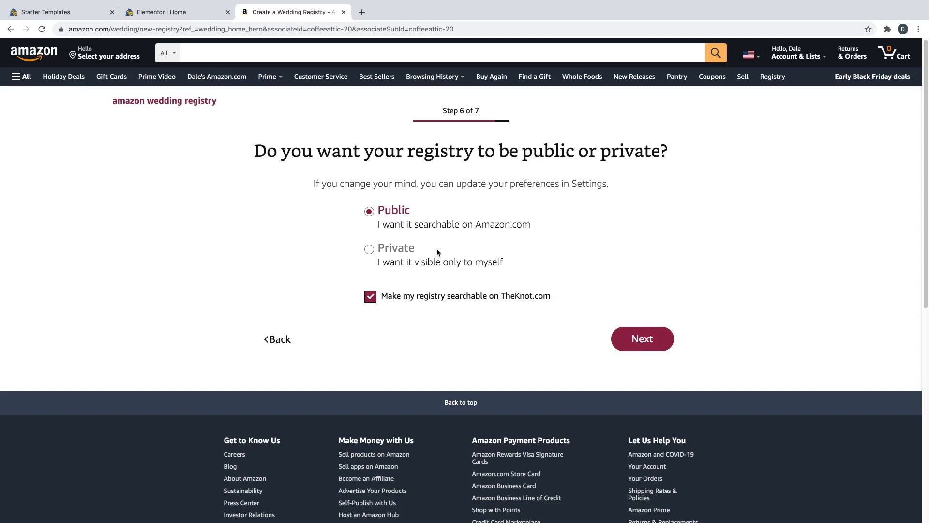
click(652, 339)
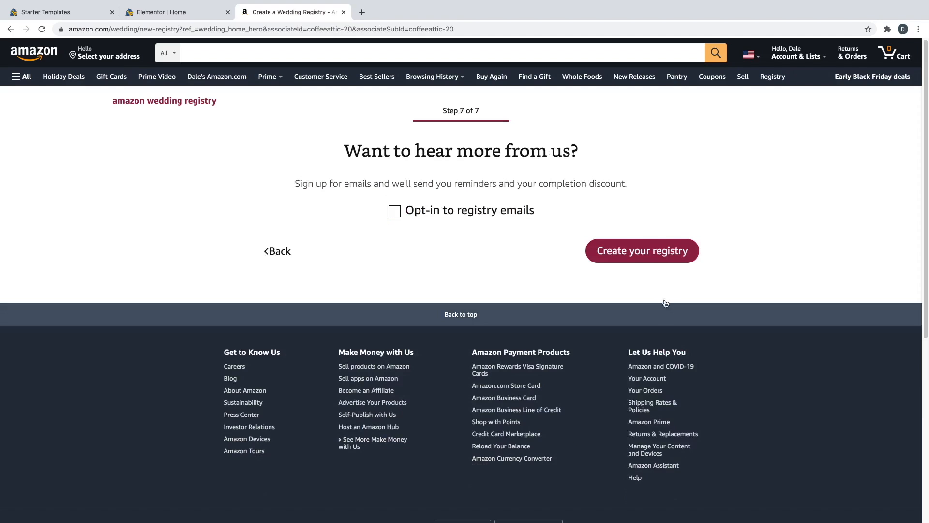
click(652, 256)
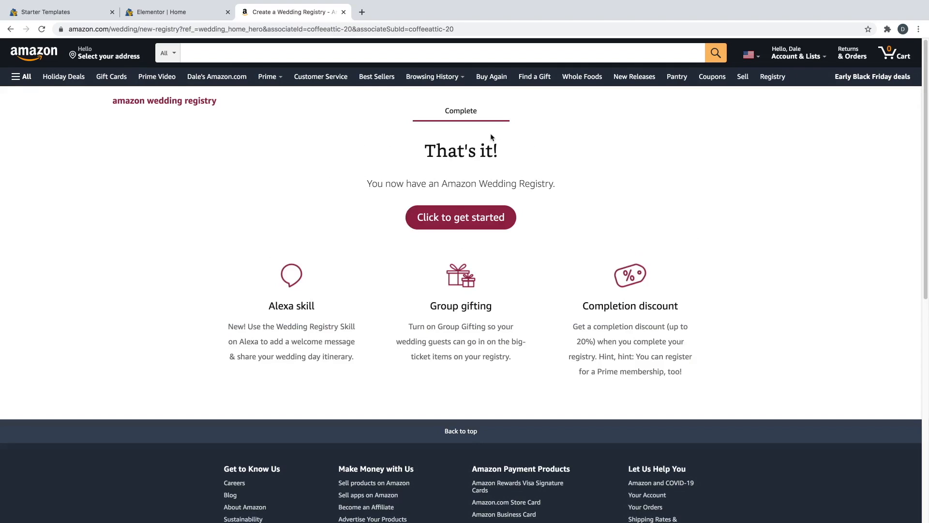
- Open the registry home page and step through the tour tips to Start registering
click(464, 224)
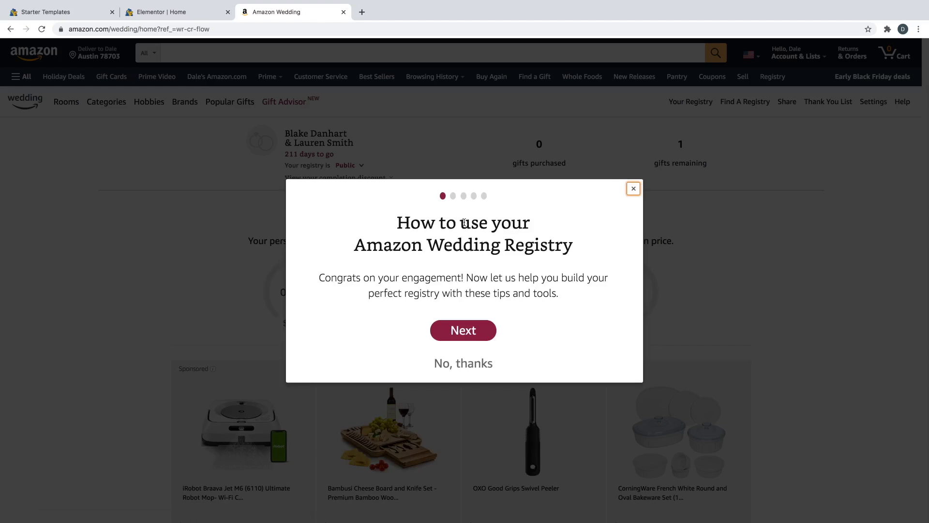
click(469, 331)
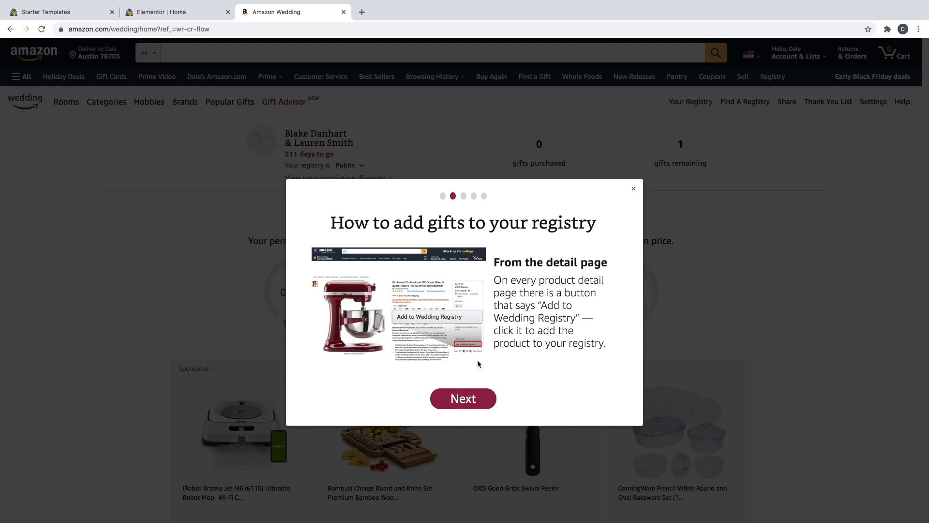
click(473, 394)
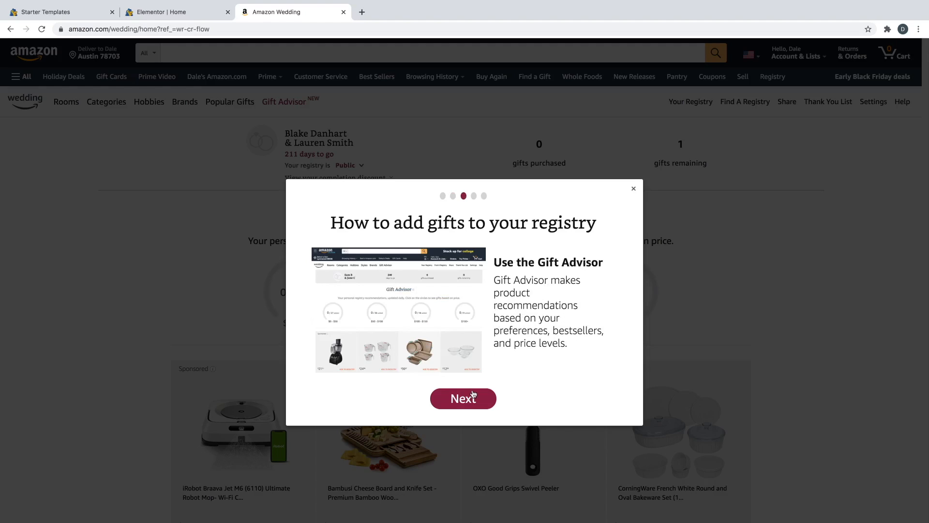
click(473, 392)
click(472, 394)
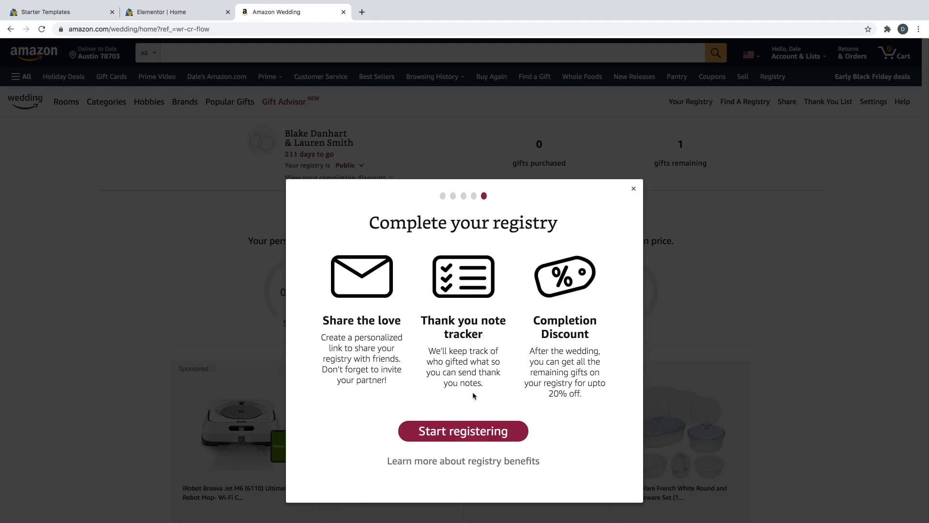
click(455, 431)
click(235, 54)
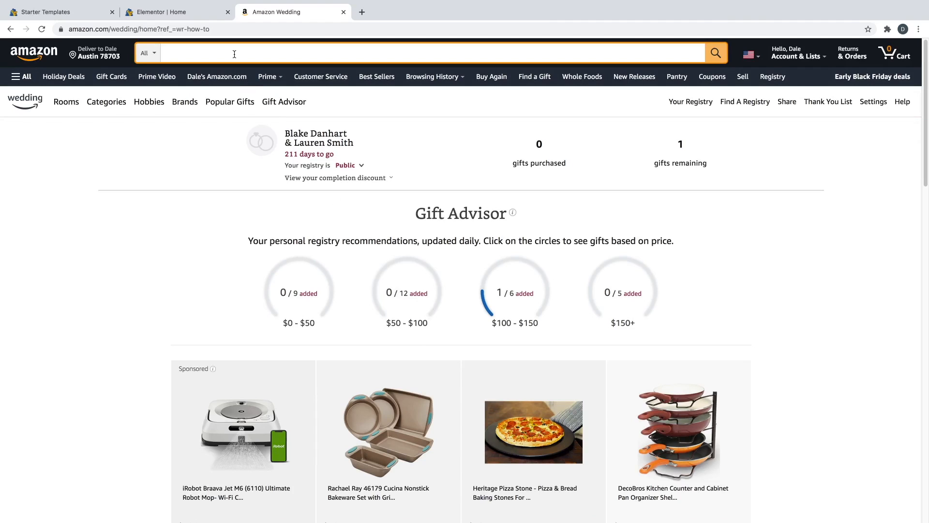
- Search 'knife set' and add the $54.97 Cuisinart C77SS-15PK 15-piece block set to the registry
text(knife set)
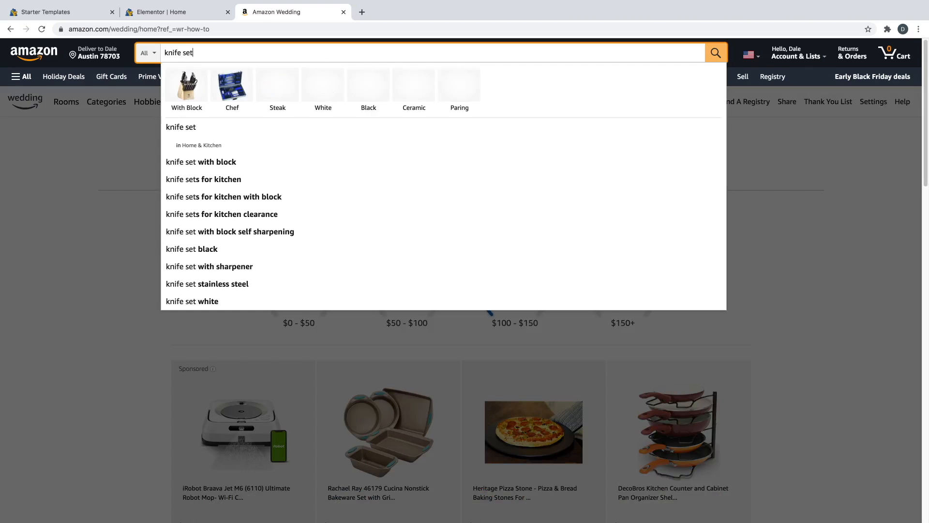
key(Return)
scroll(705, 318, down, 3)
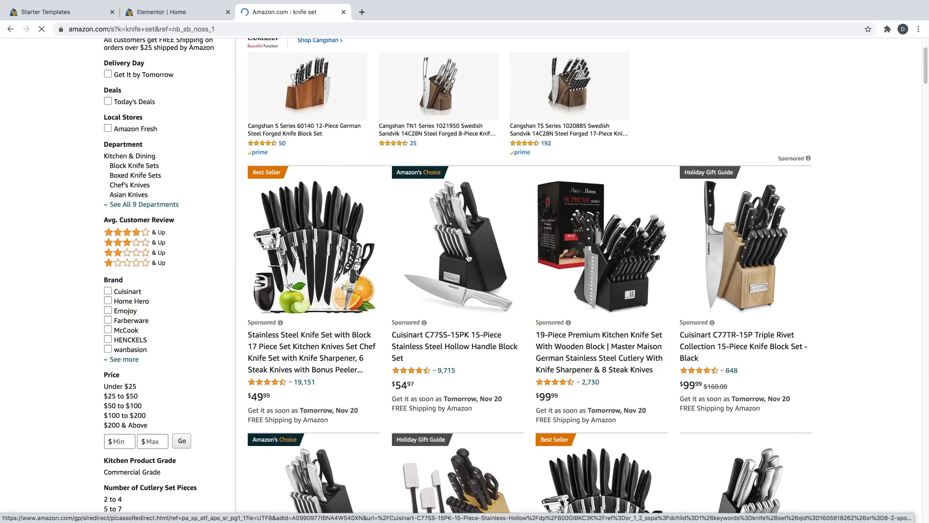
click(468, 258)
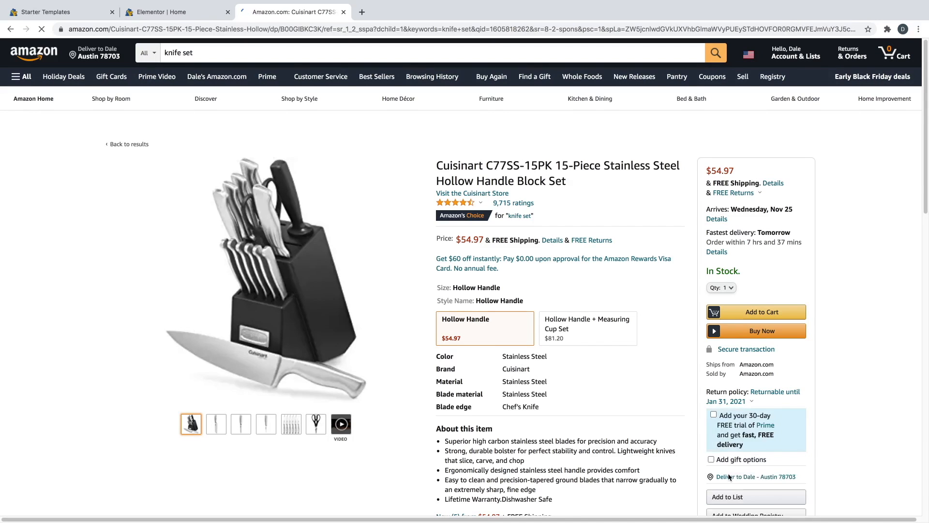
scroll(785, 453, down, 3)
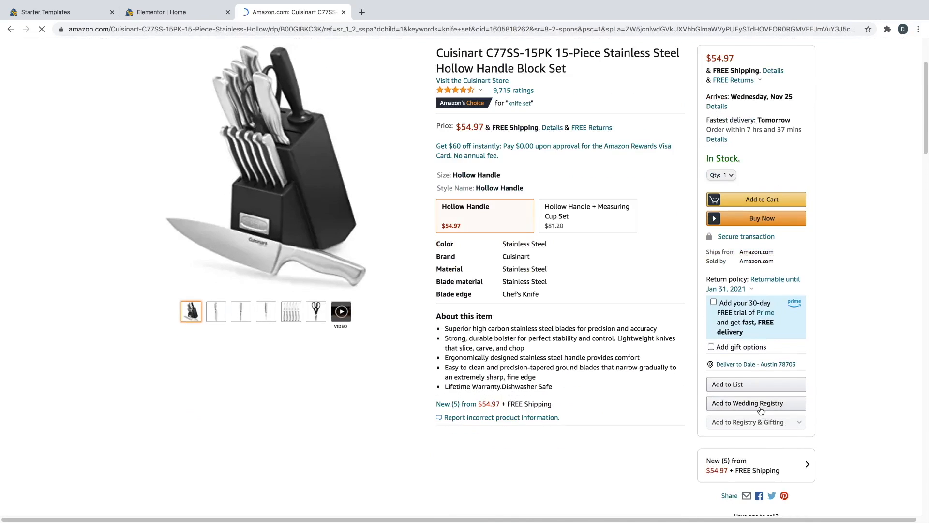
click(757, 405)
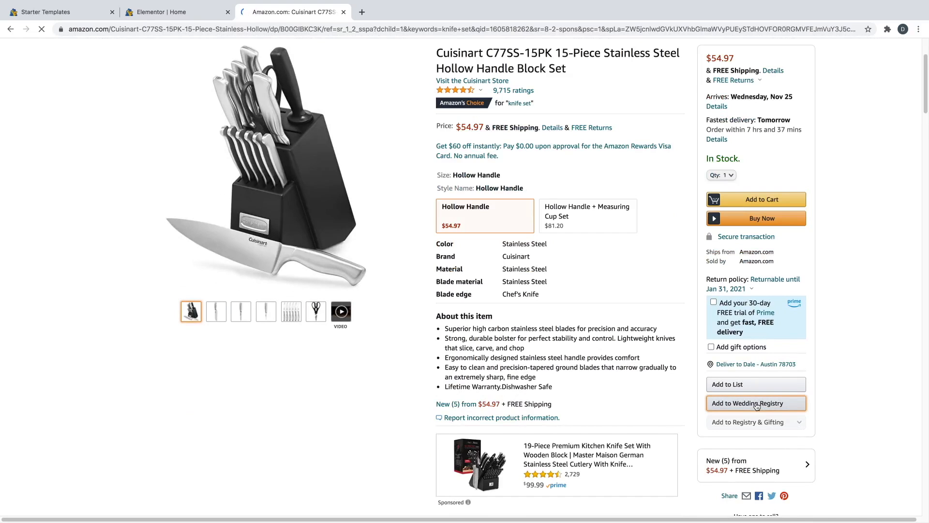
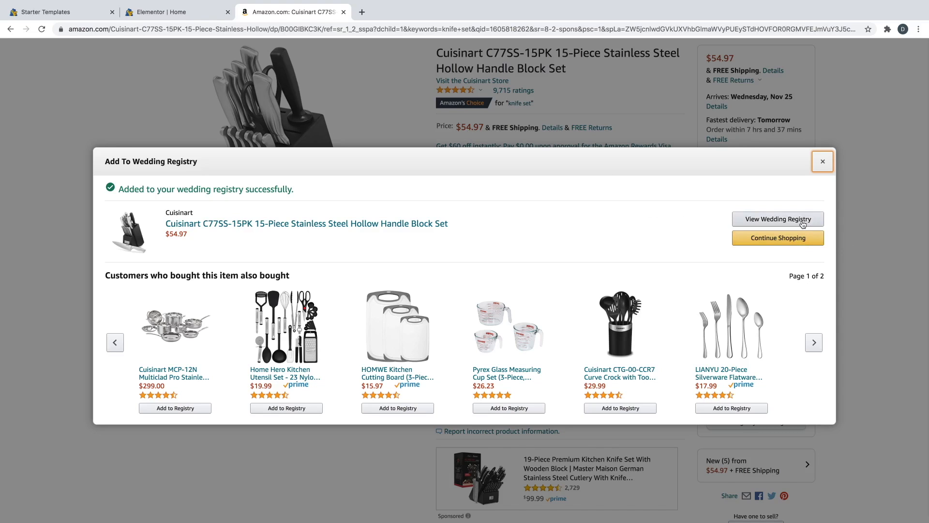
- Go from the added-item confirmation to the registry's Share Your Registry page
click(801, 221)
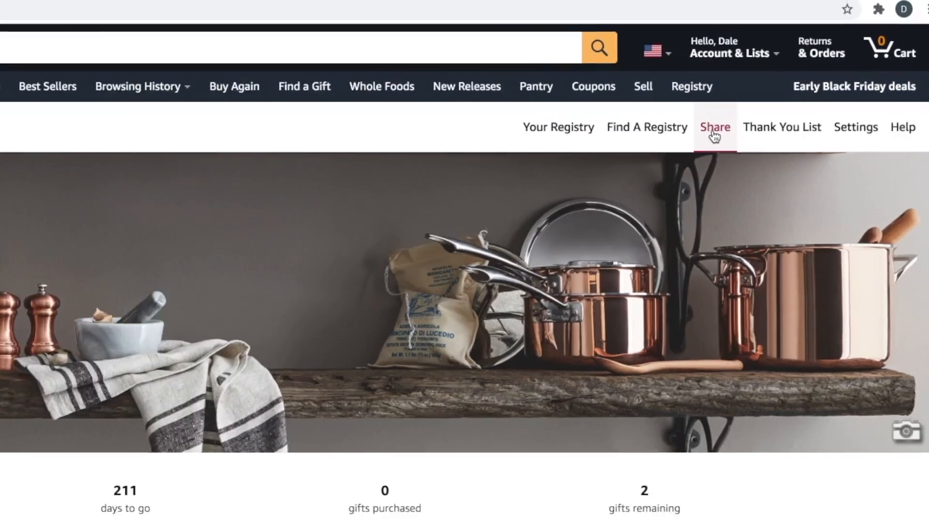
click(660, 154)
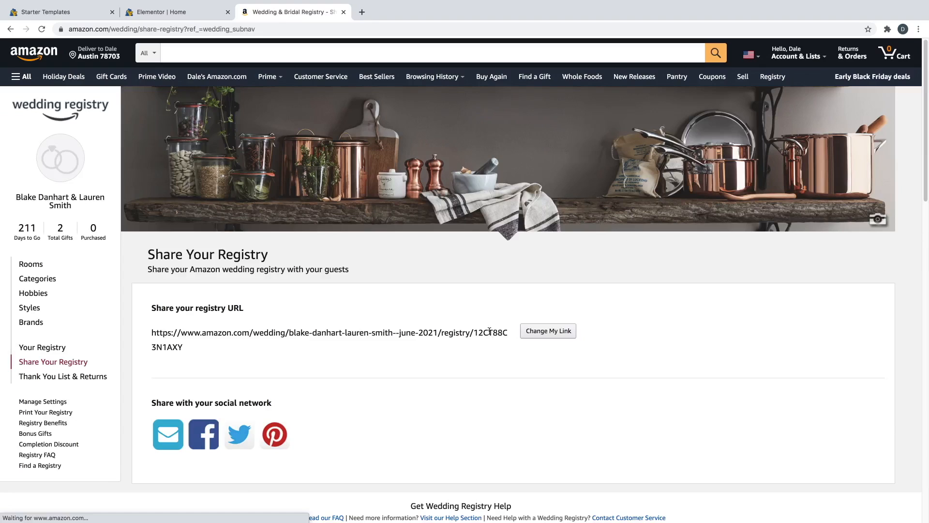
- Change the registry's share link to the custom slug 'blakeandlaurenwedding'
click(536, 332)
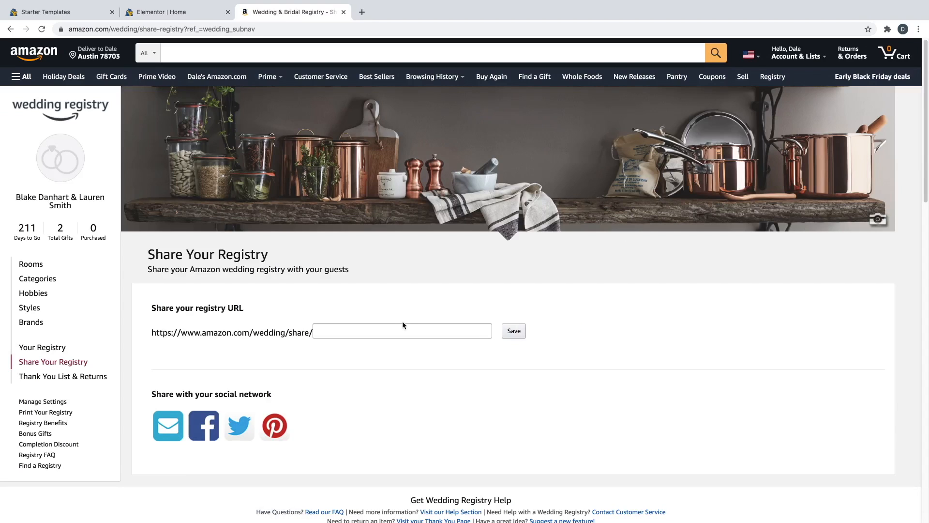
click(360, 327)
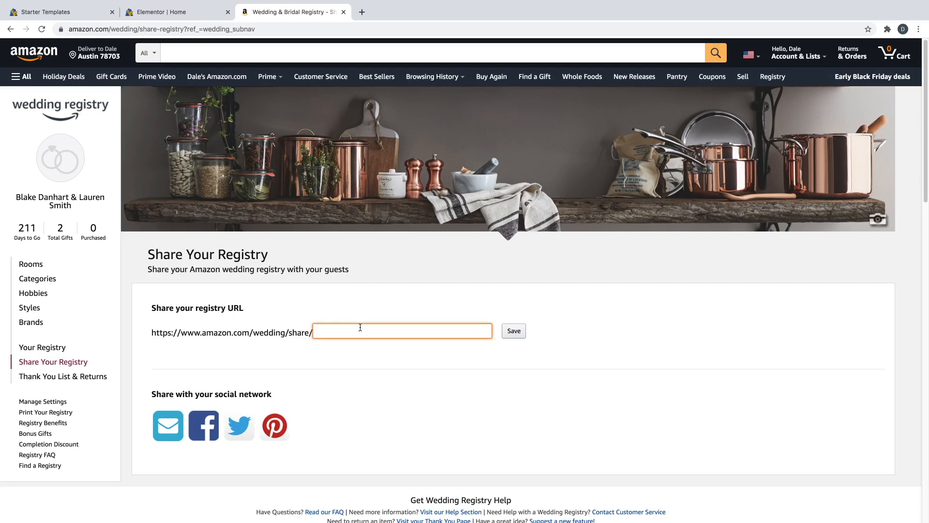
text(blakeandlaurenwedding)
click(517, 334)
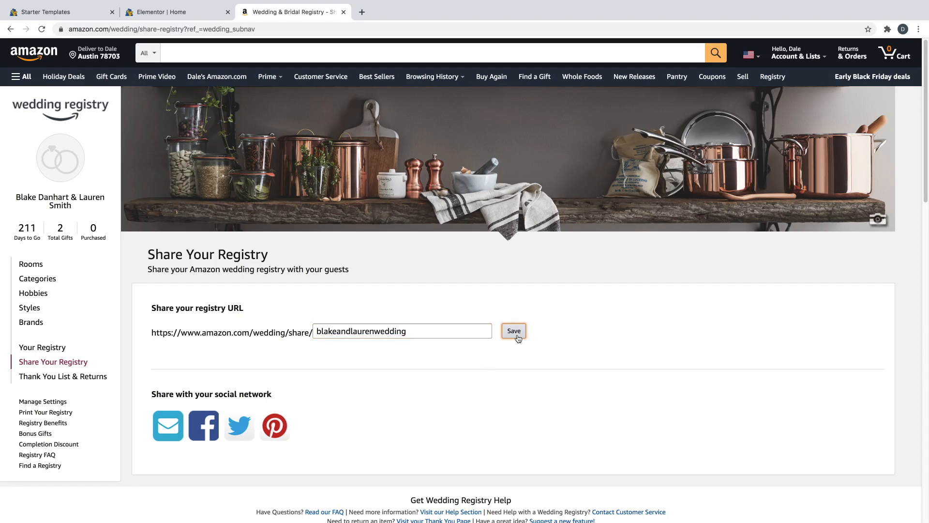
- Copy the registry share URL and return to the Elementor Home editor
triple_click(334, 334)
right_click(335, 335)
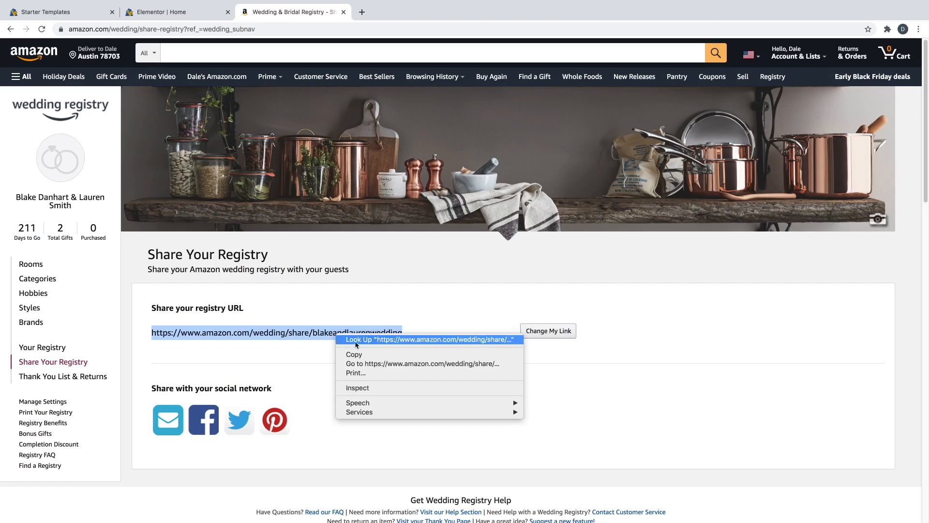
click(363, 356)
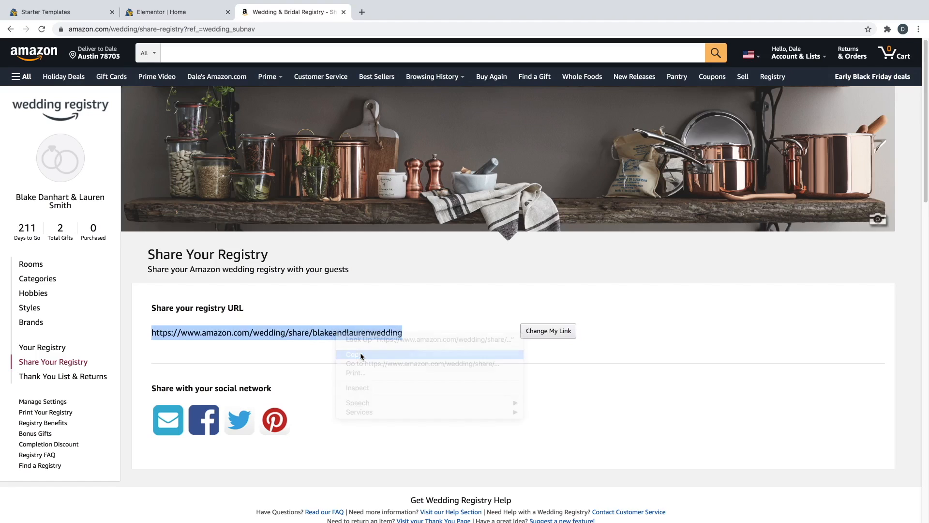
click(156, 12)
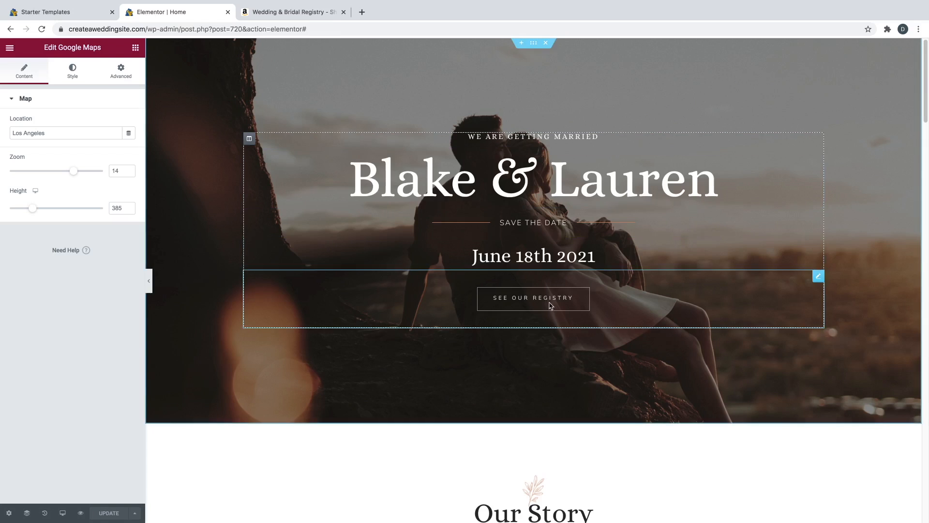
- Paste the registry URL as the SEE OUR REGISTRY button link, update, and preview the page
click(819, 277)
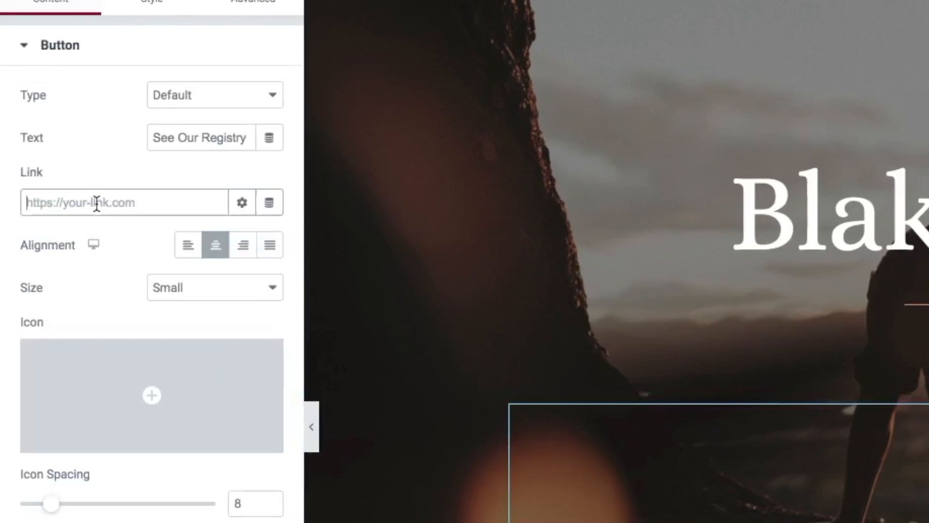
right_click(53, 177)
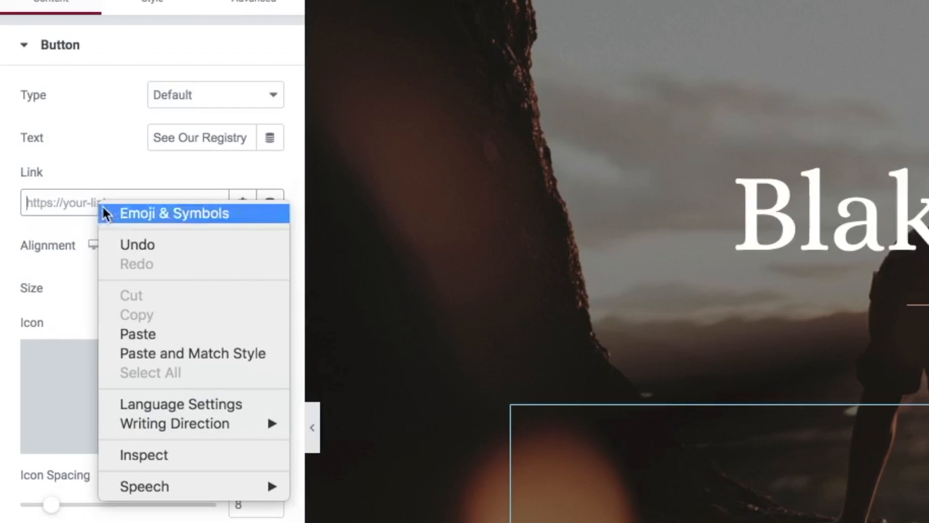
click(129, 332)
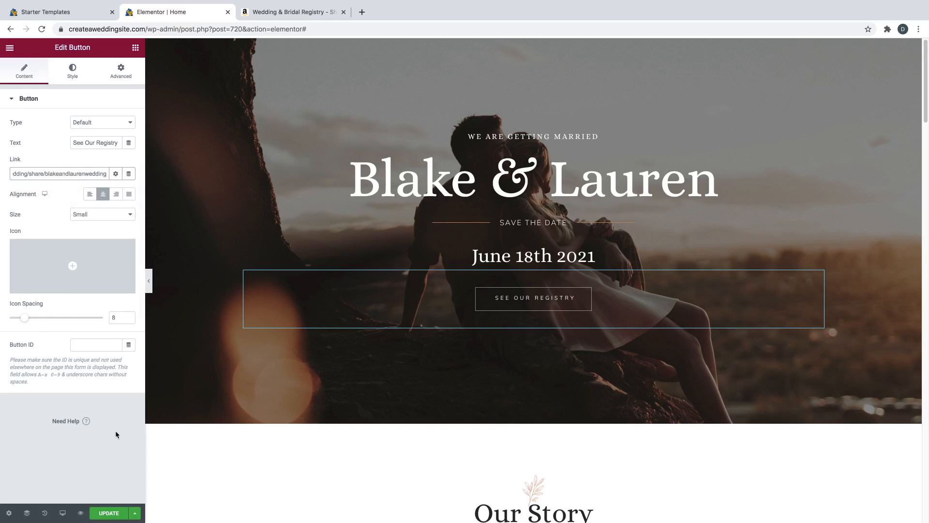
click(110, 513)
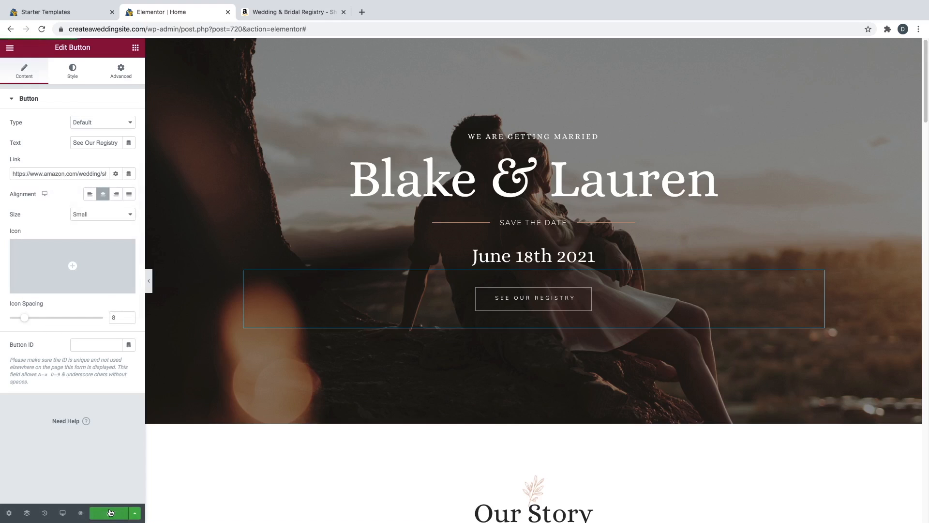
click(81, 512)
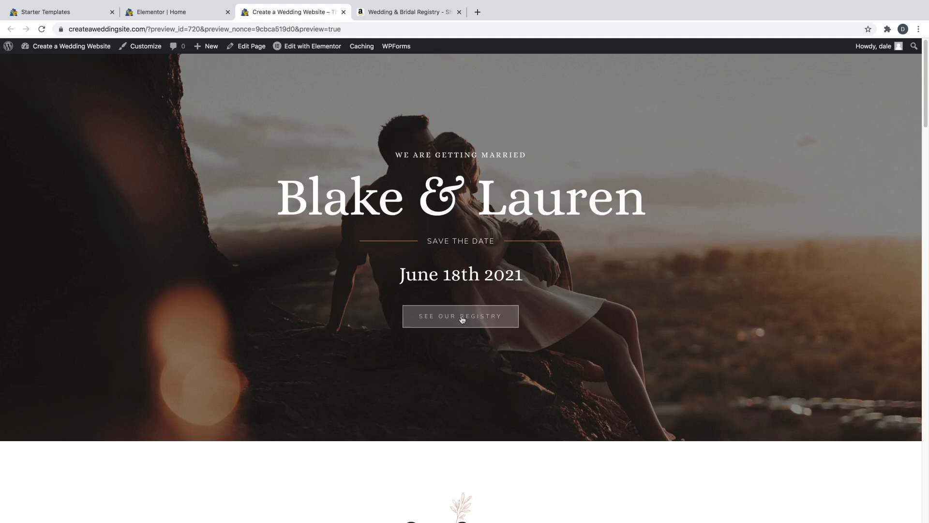
- Test the preview's SEE OUR REGISTRY button on the Amazon registry, then close that tab
click(464, 317)
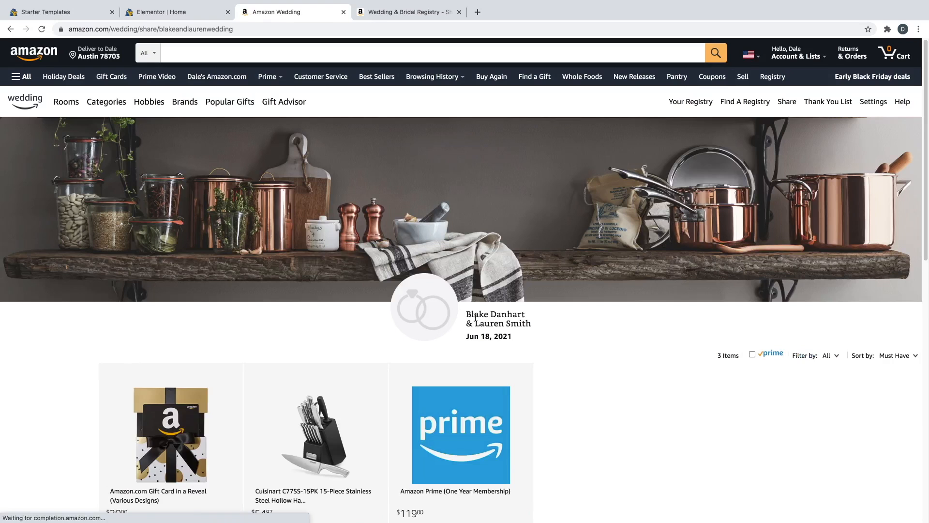
scroll(474, 290, down, 2)
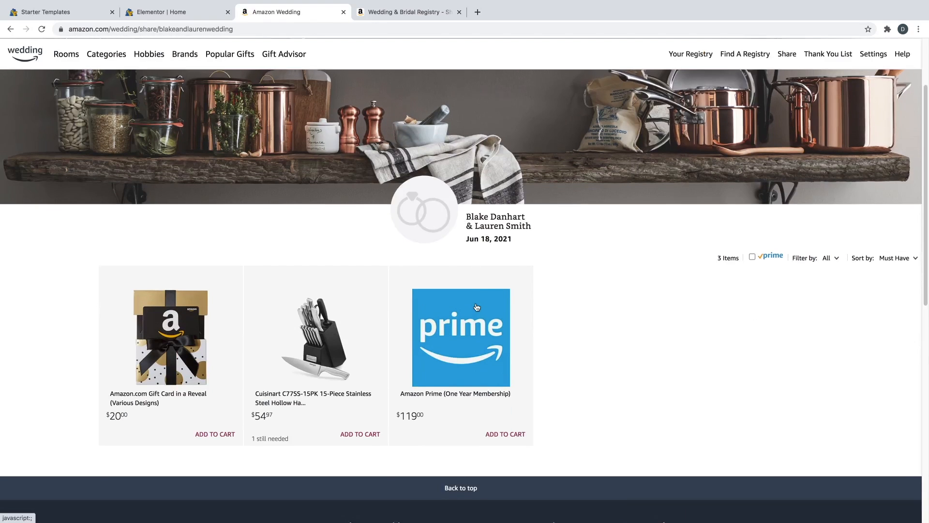
scroll(477, 308, up, 1)
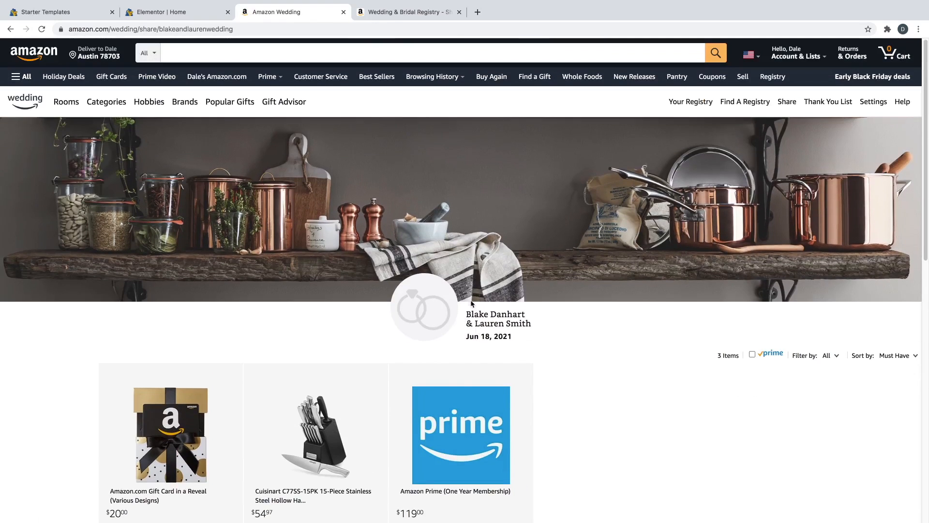
click(343, 12)
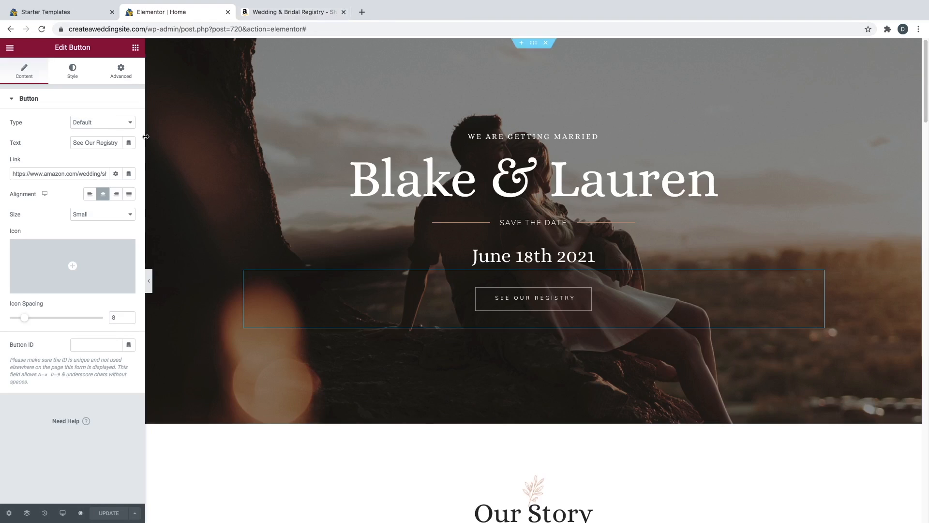
- Make the registry button link open in a new window and update the page
click(116, 175)
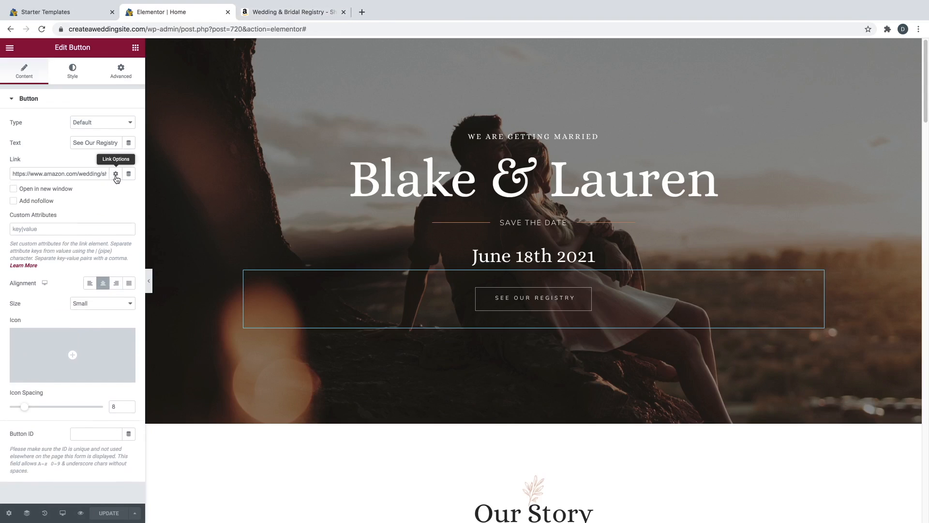
click(14, 189)
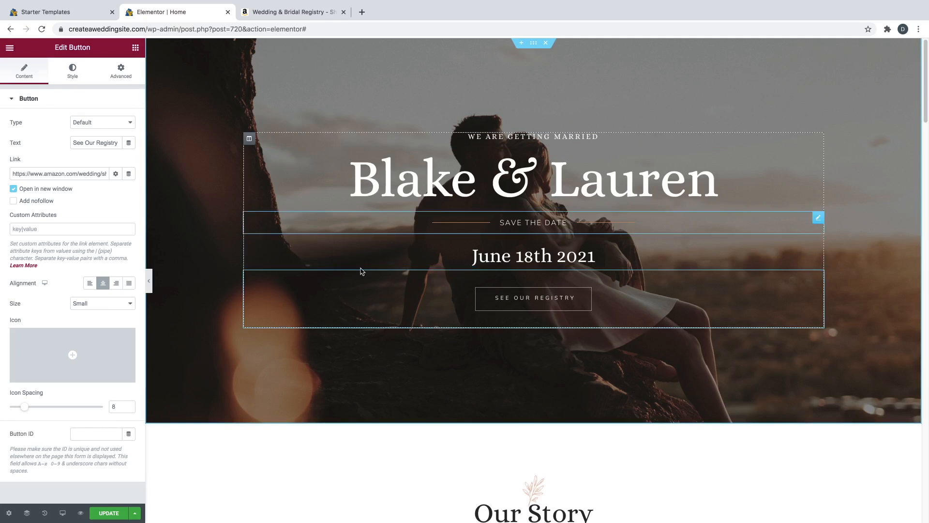
click(117, 516)
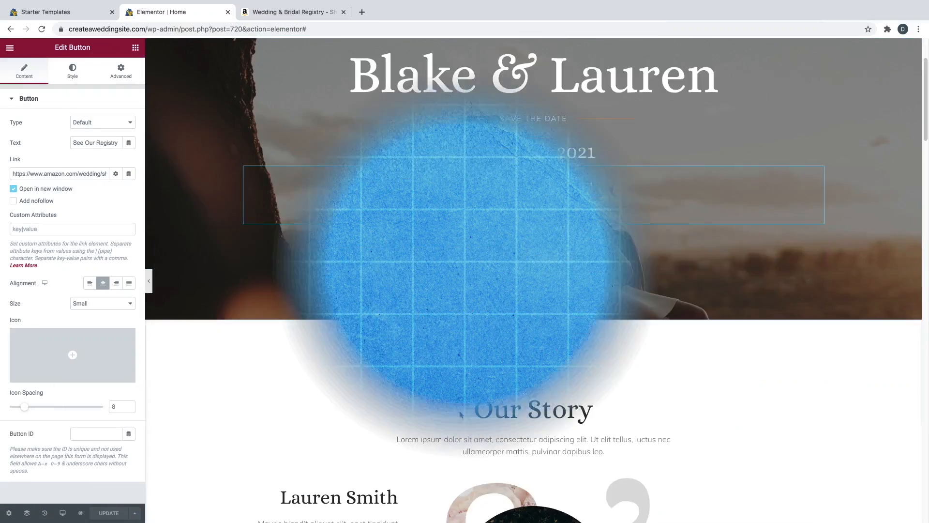
- Inspect the RSVP form's [wpforms id="5"] shortcode widget, then exit to the WordPress dashboard
scroll(460, 417, down, 15)
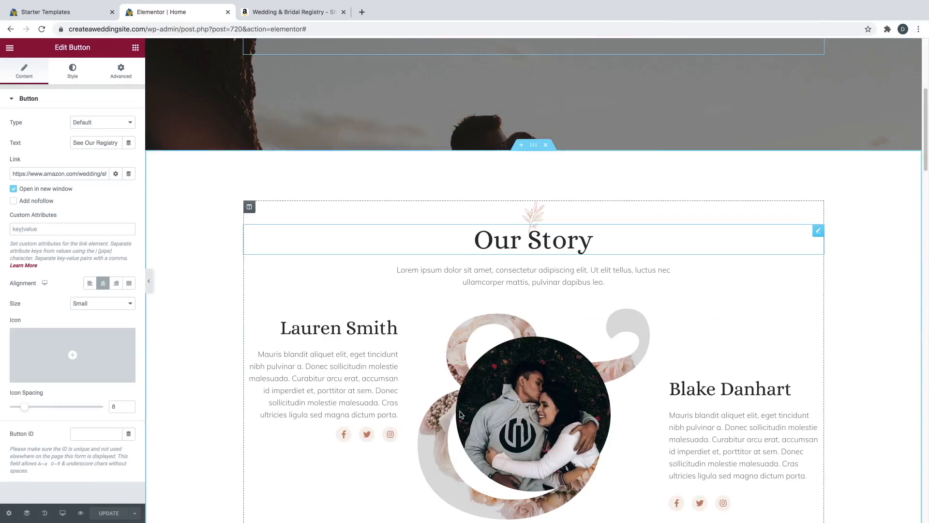
scroll(460, 417, down, 10)
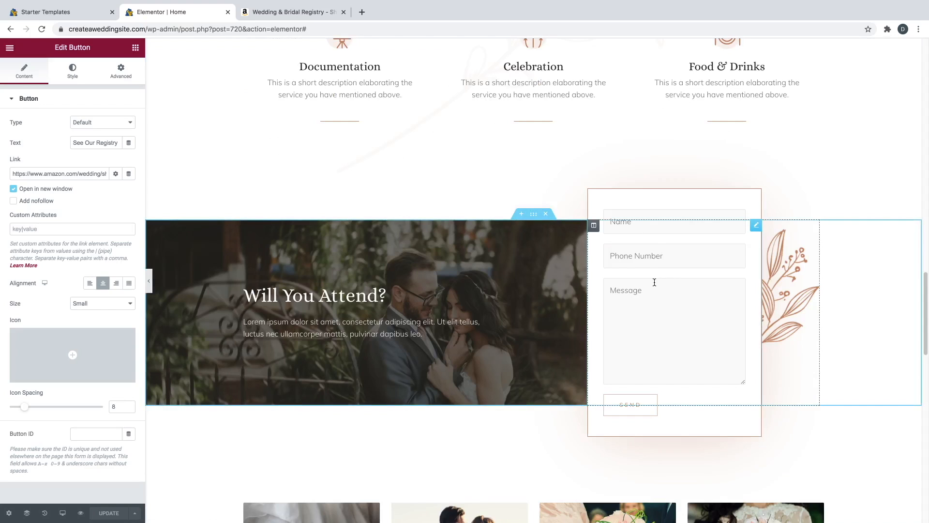
click(755, 226)
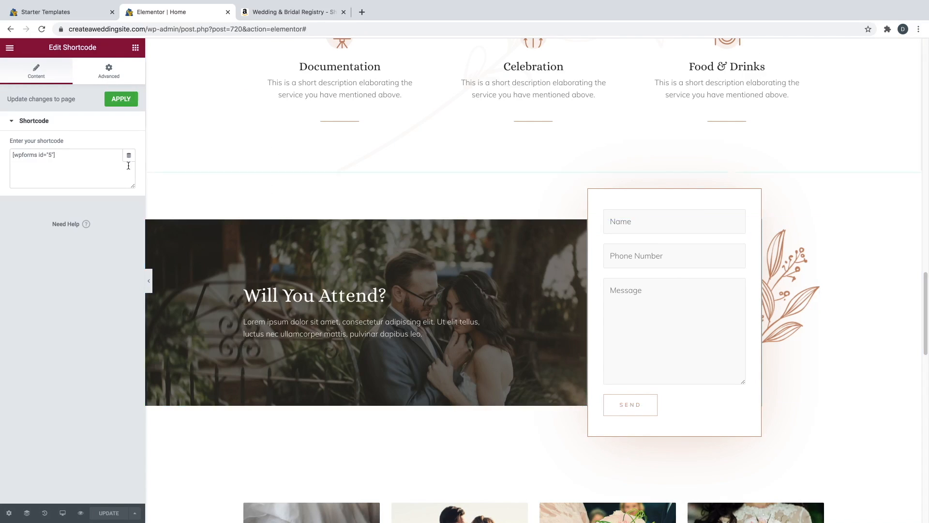
drag(17, 155, 39, 157)
click(49, 155)
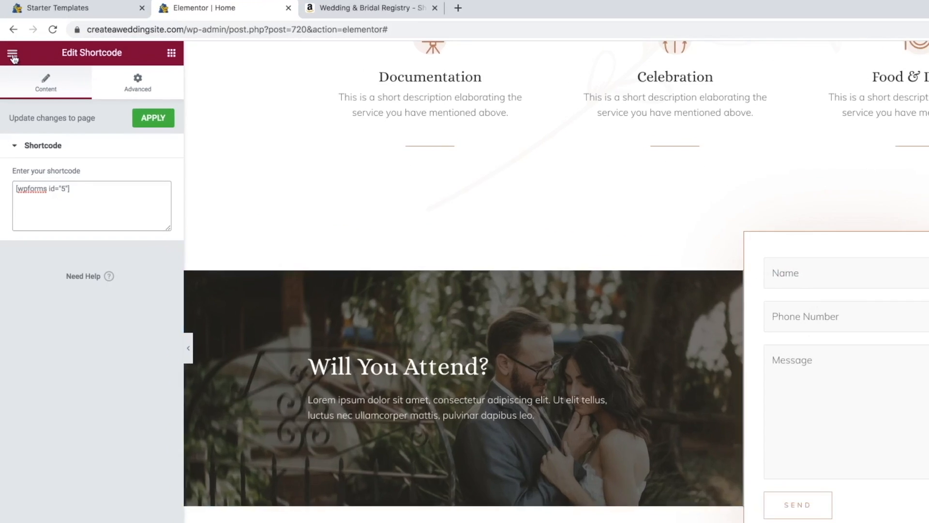
click(12, 54)
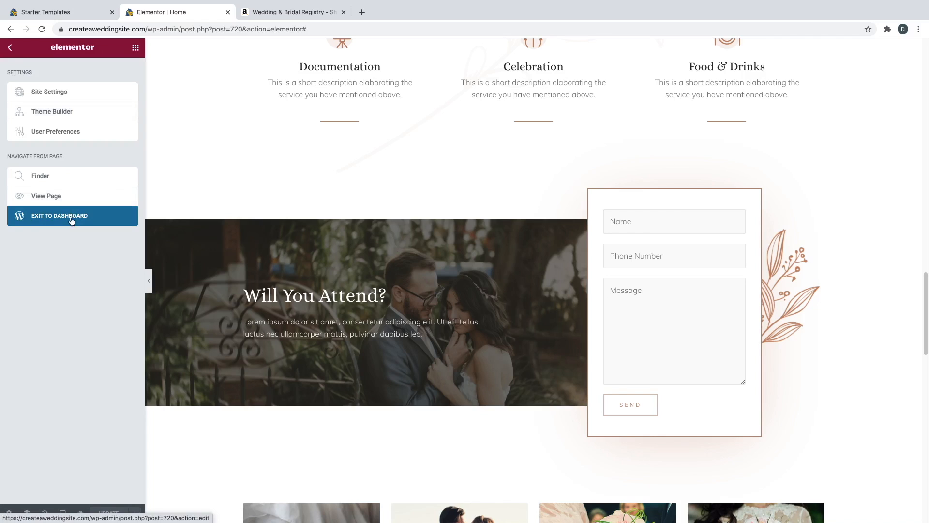
click(71, 221)
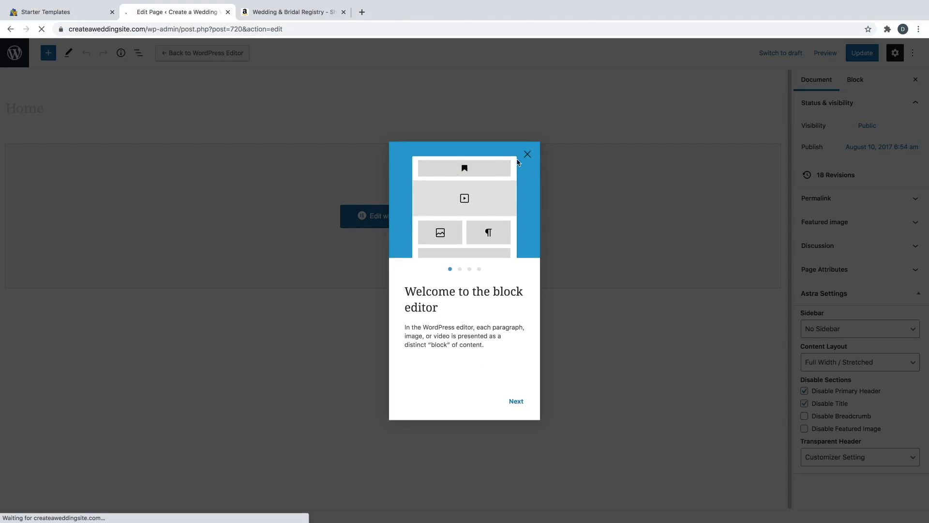
- Dismiss the welcome tips, close the Starter Templates and registry tabs, and show WPForms All Forms
click(527, 154)
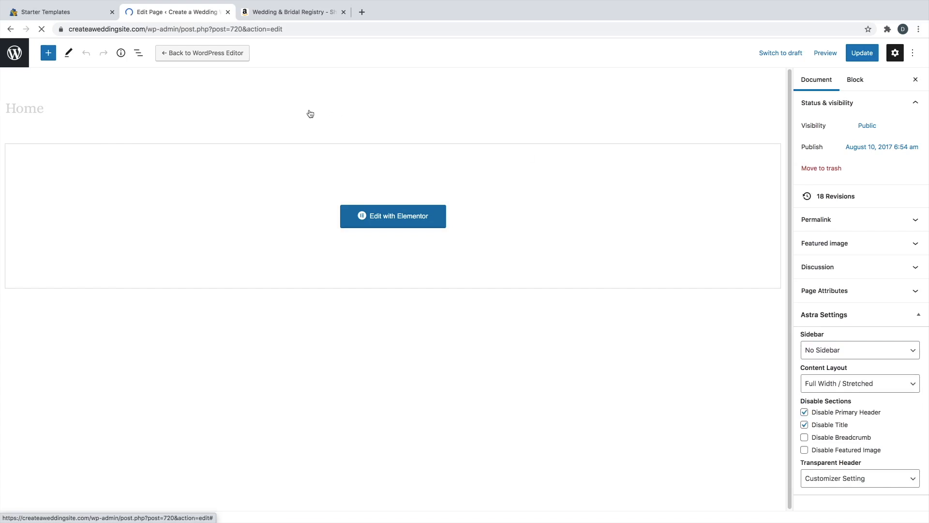
click(13, 54)
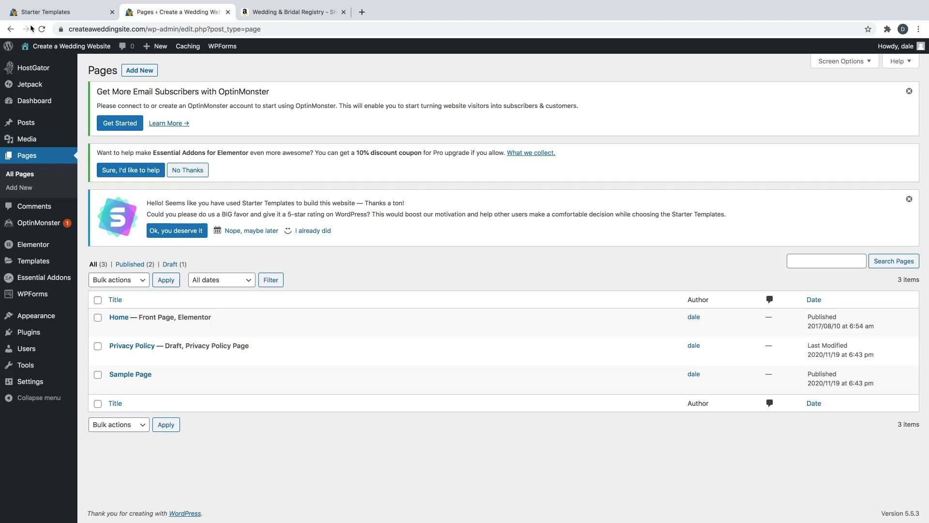
click(112, 12)
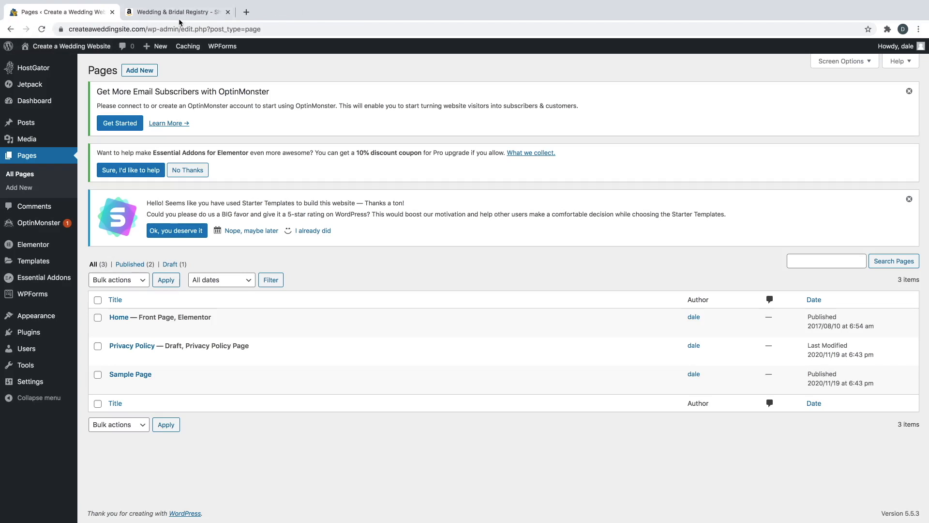
click(228, 11)
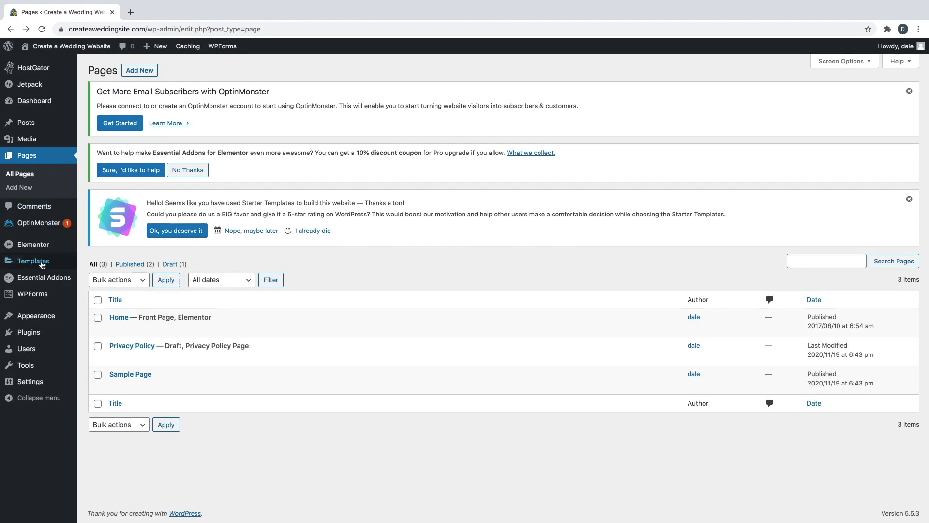
mouse_move(37, 297)
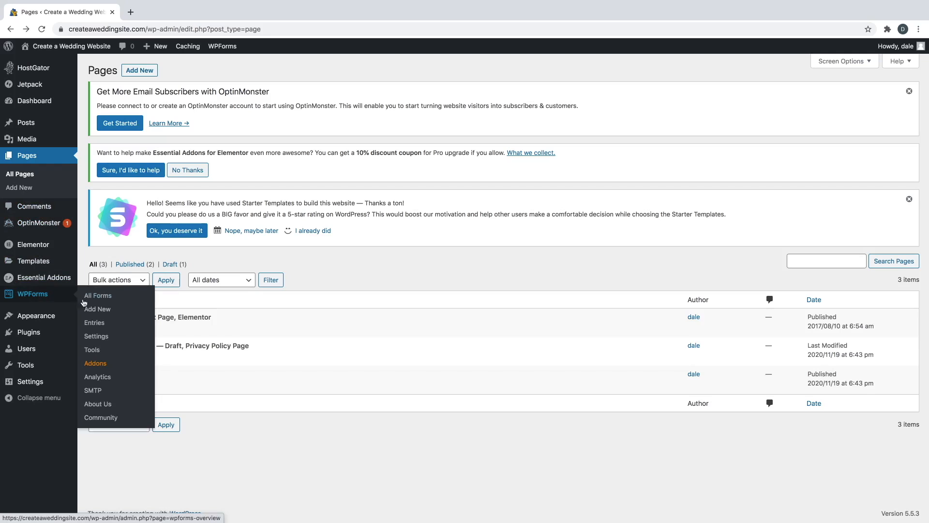
click(102, 300)
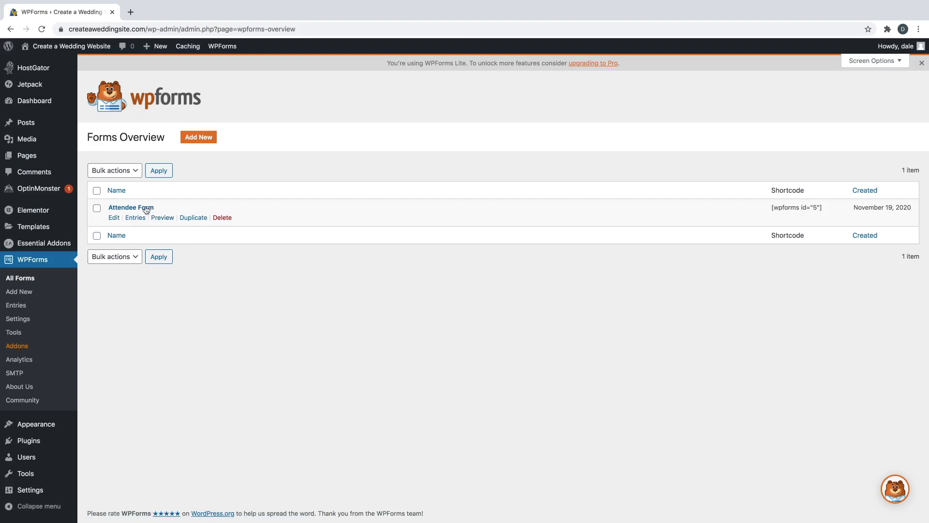
- In the Attendee Form, add a Multiple Choice field between Phone Number and Message
click(144, 211)
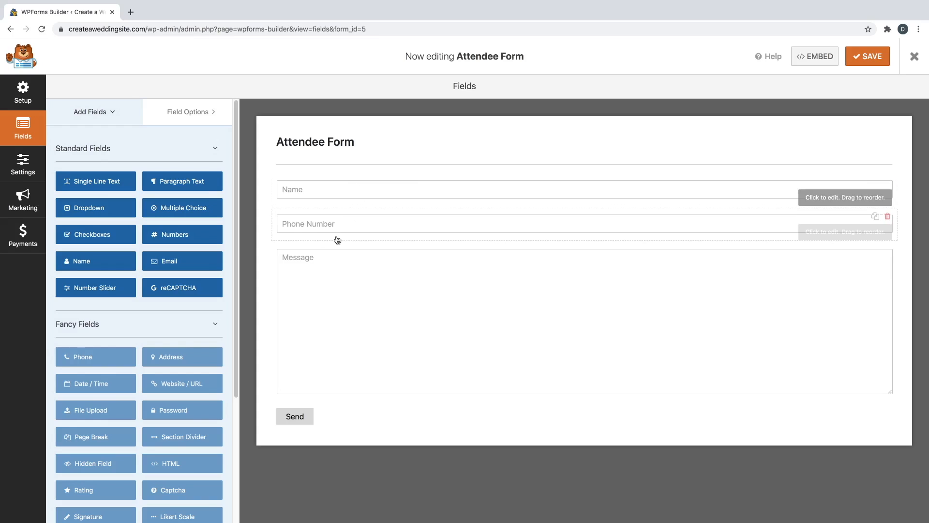
click(167, 209)
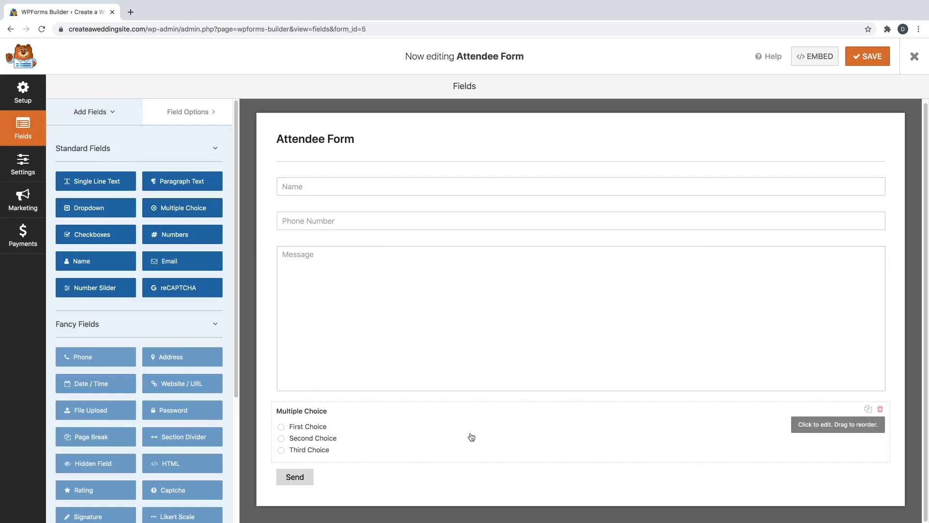
drag(562, 433, 563, 275)
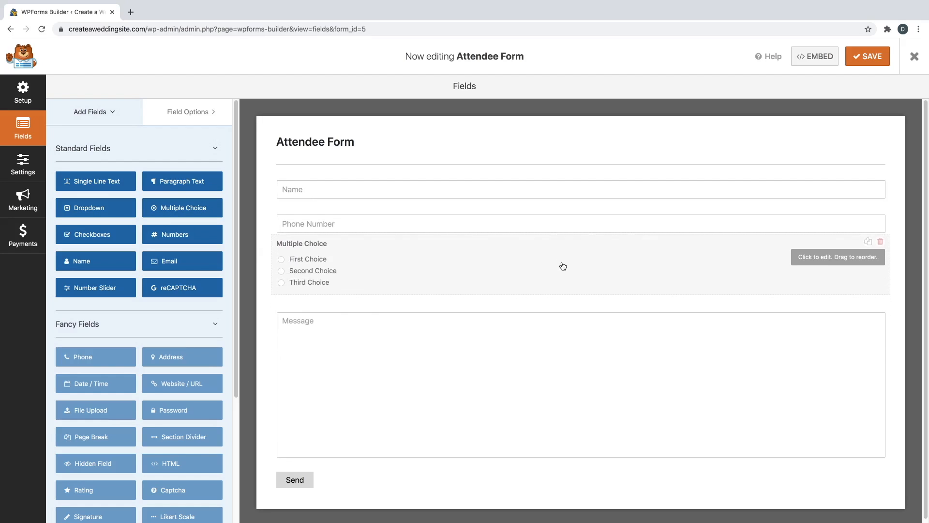
- Limit its choices to Yes and No and label it 'Are you bringing a plus one?'
click(370, 268)
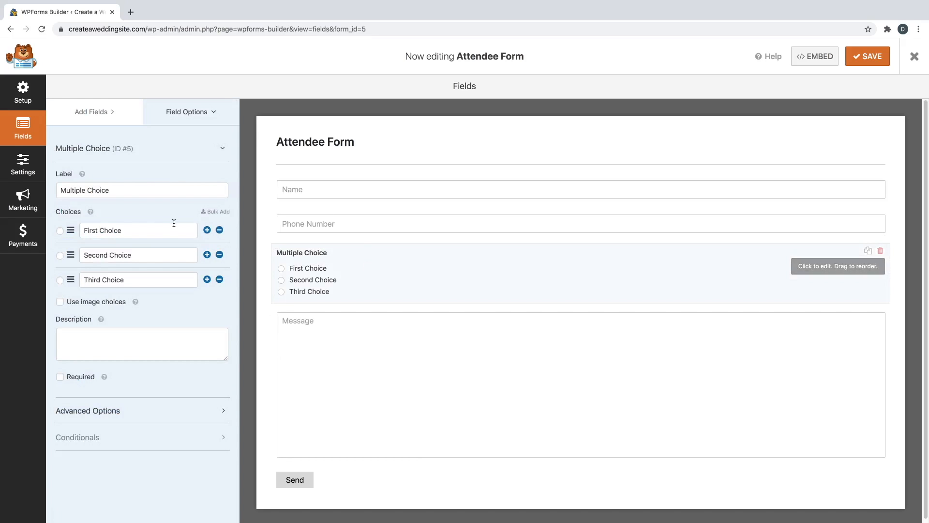
triple_click(139, 228)
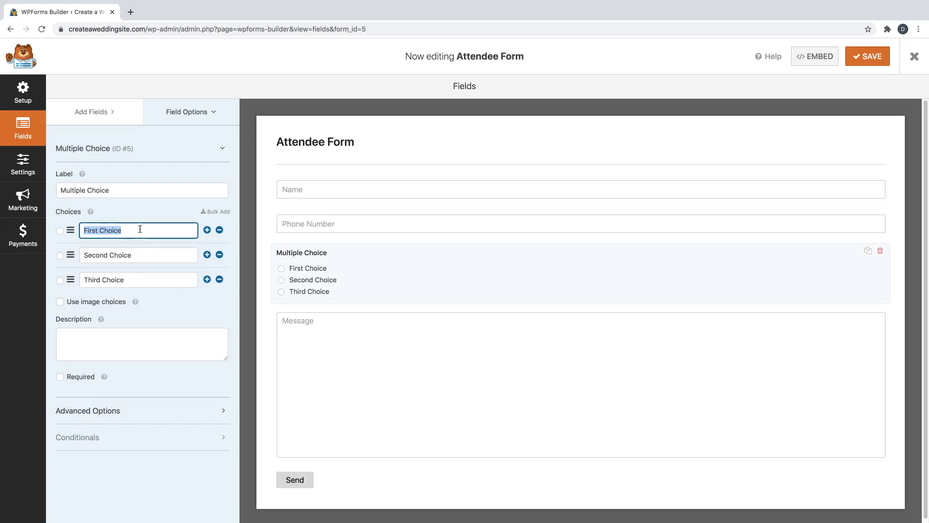
text(Yes)
triple_click(150, 259)
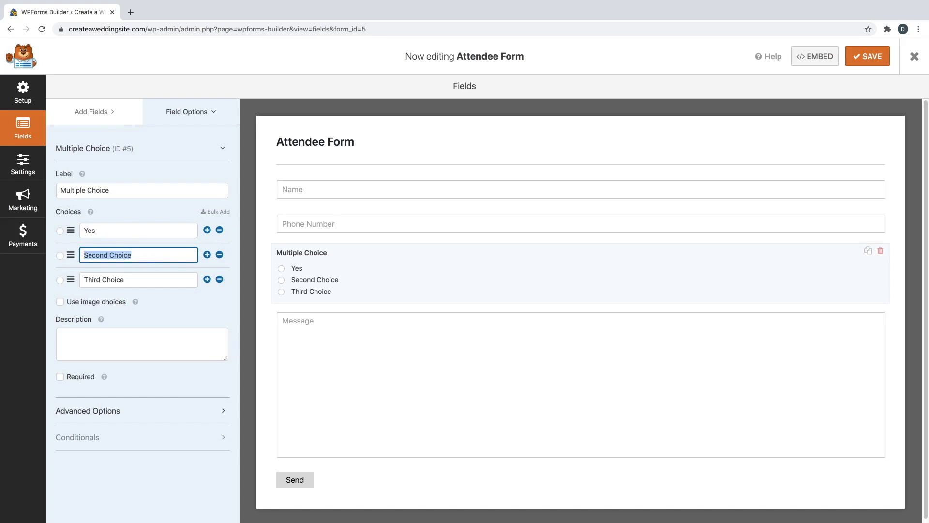
text(No)
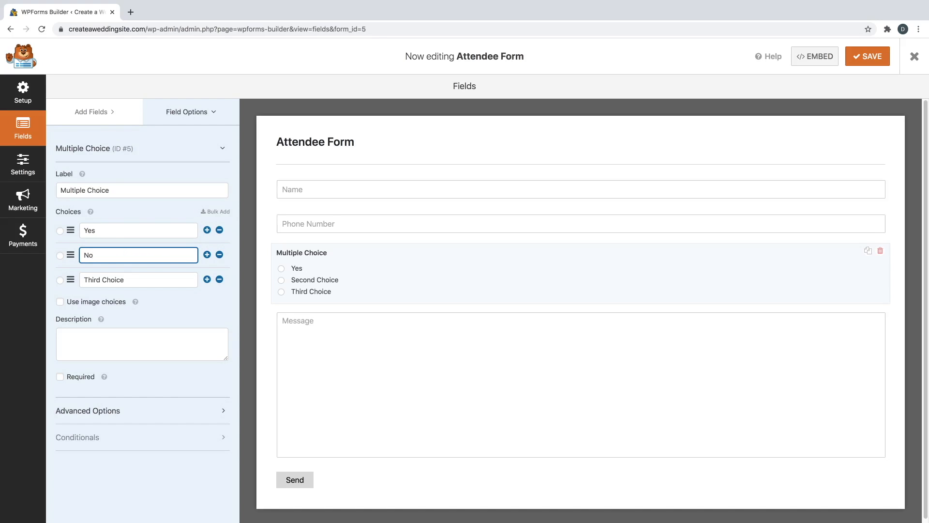
click(220, 280)
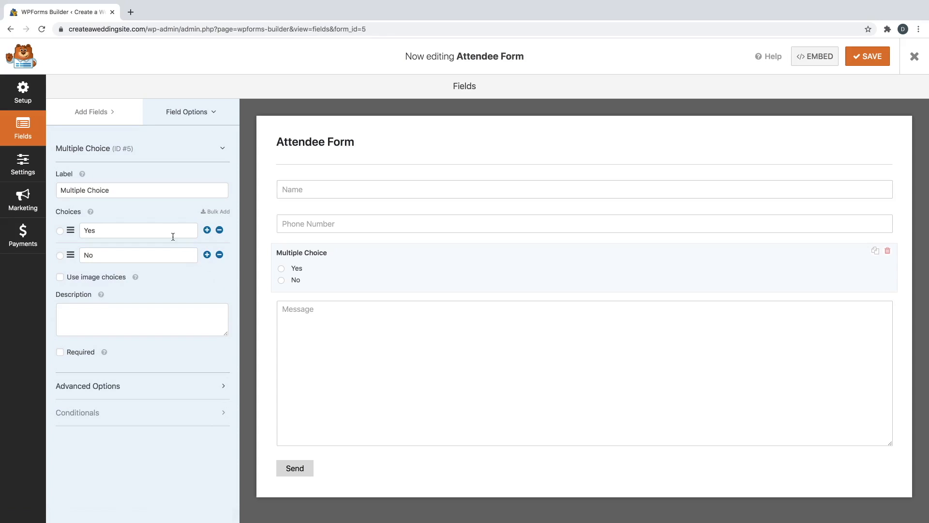
triple_click(131, 192)
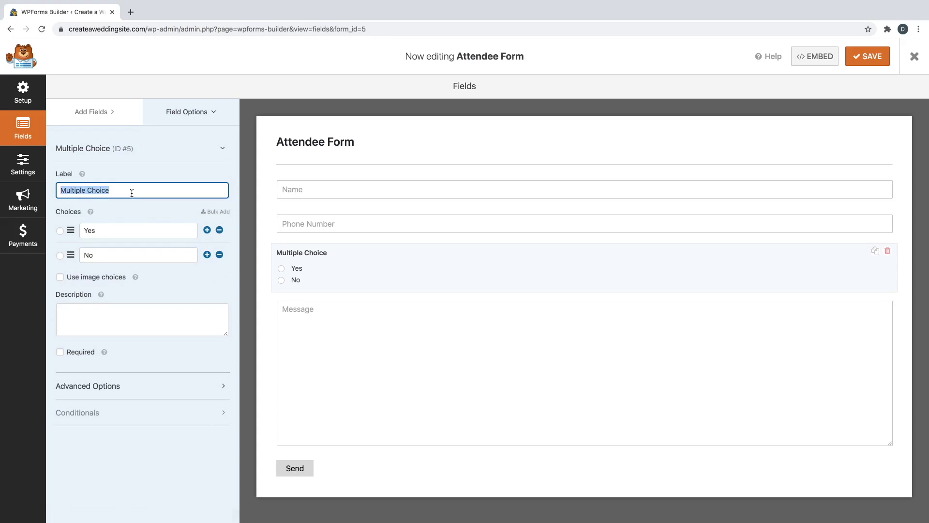
text(Are you)
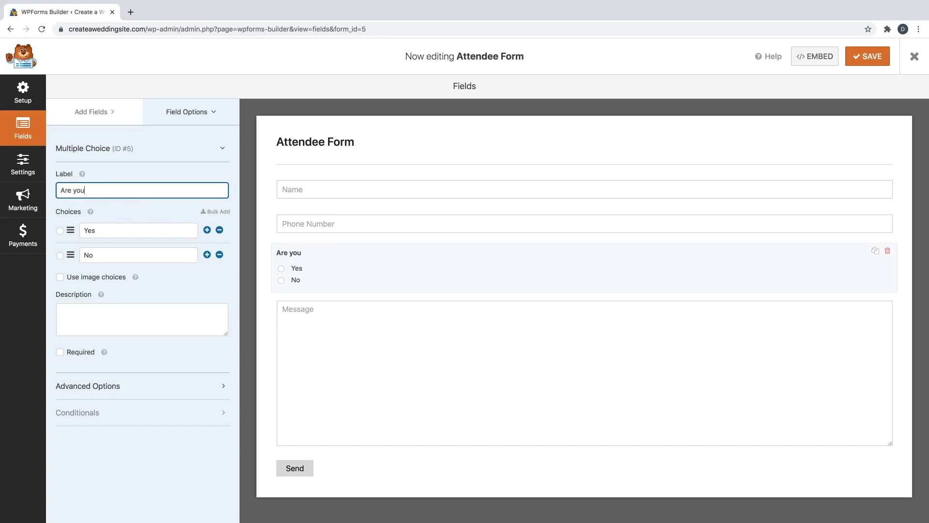
text( bringing a plus one?)
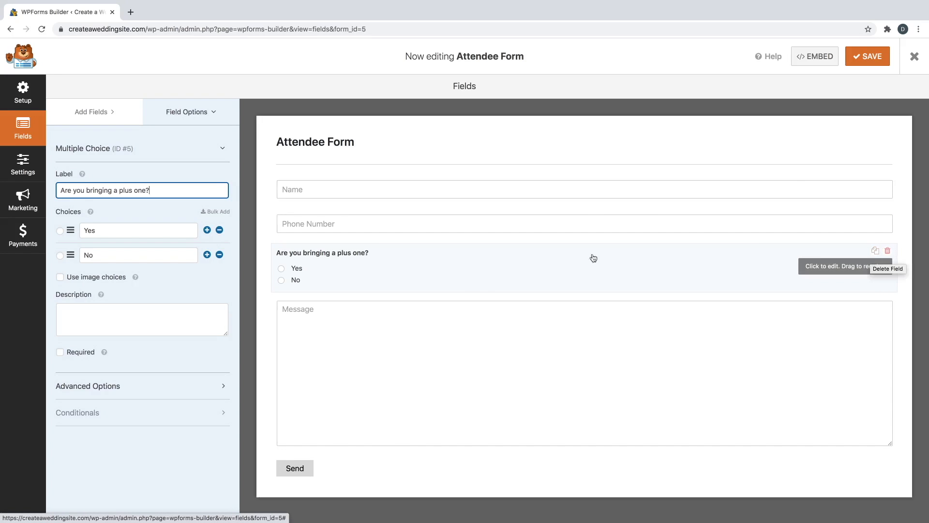
- Delete the plus-one question and review General settings, where the submit button reads 'Send'
click(889, 252)
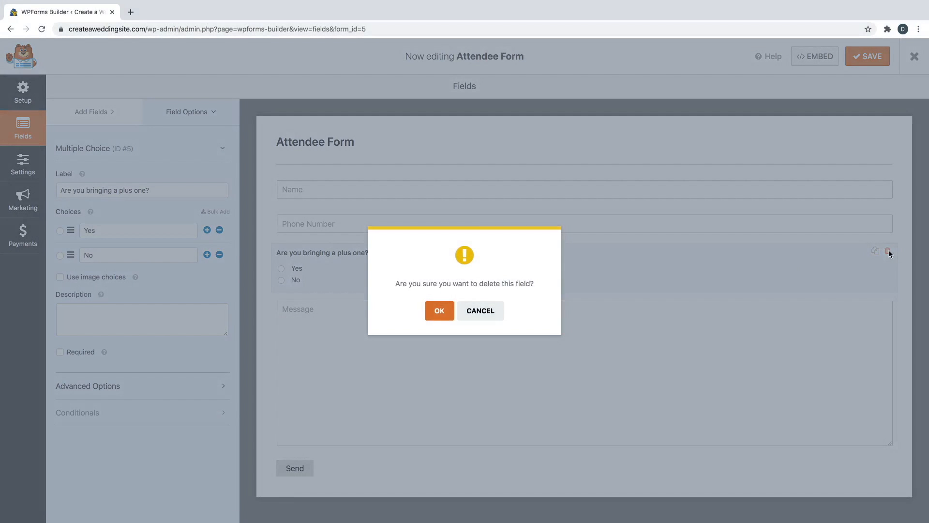
click(445, 310)
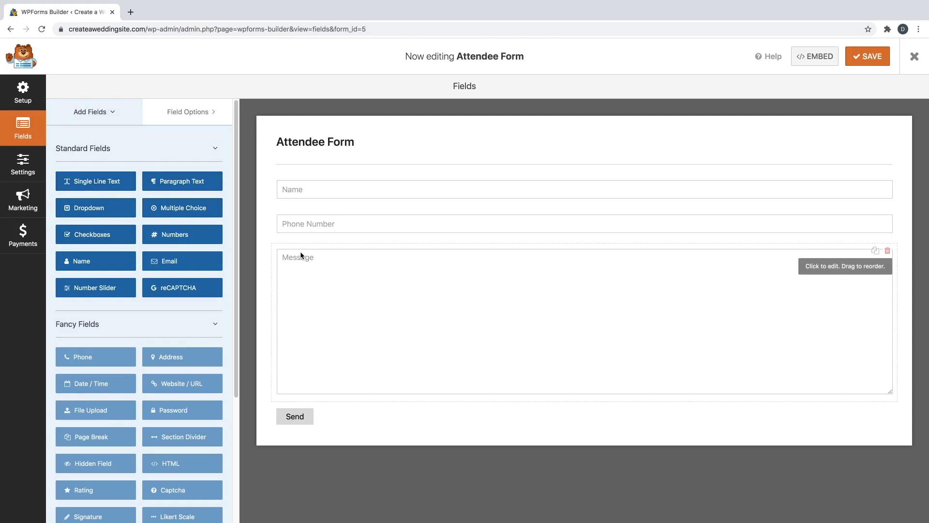
click(24, 163)
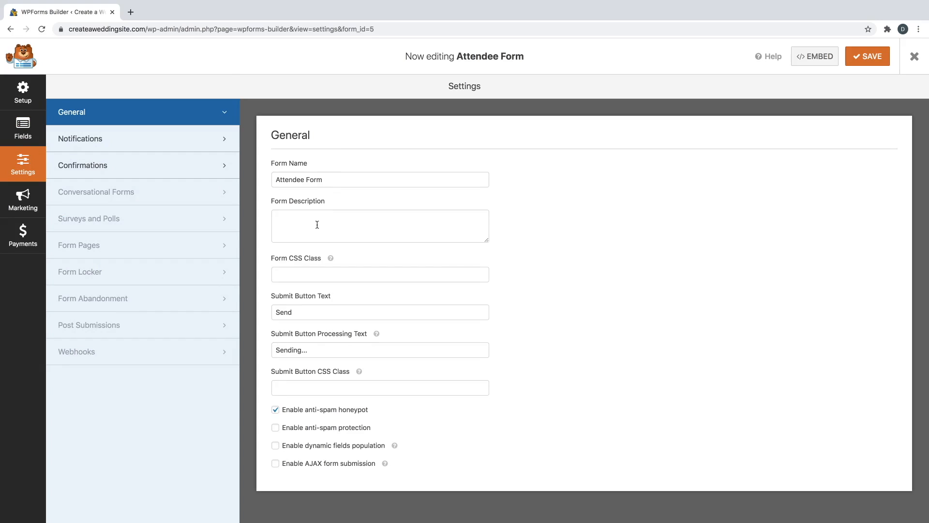
click(295, 310)
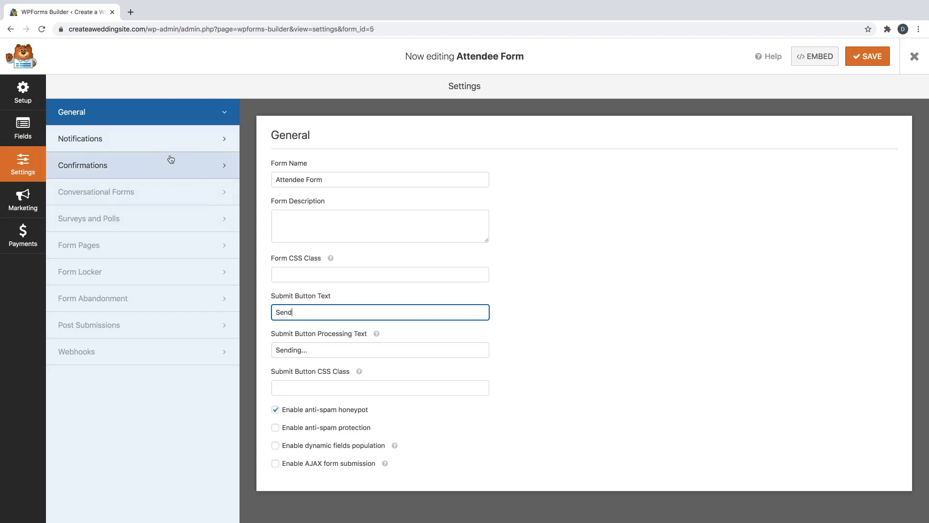
- Replace the Default Notification's placeholder Send To address with the site owner's e-mail address
click(157, 146)
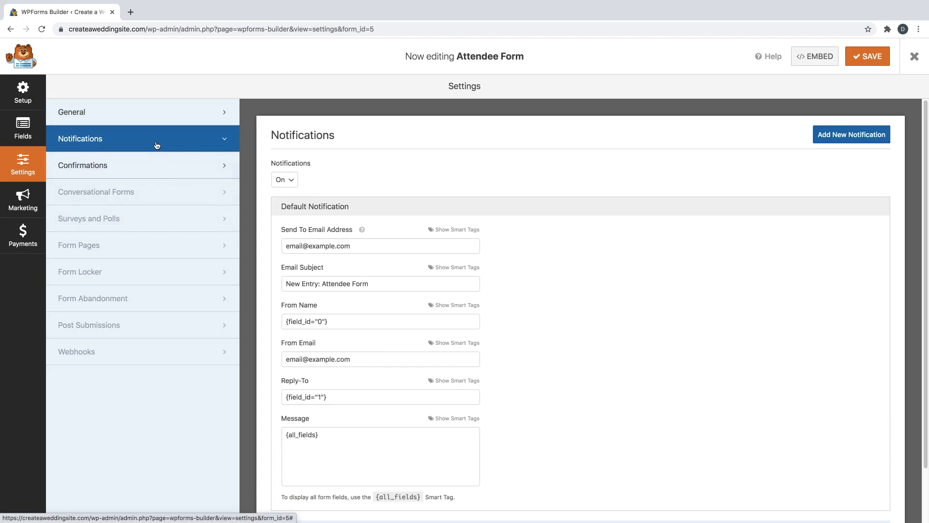
triple_click(315, 244)
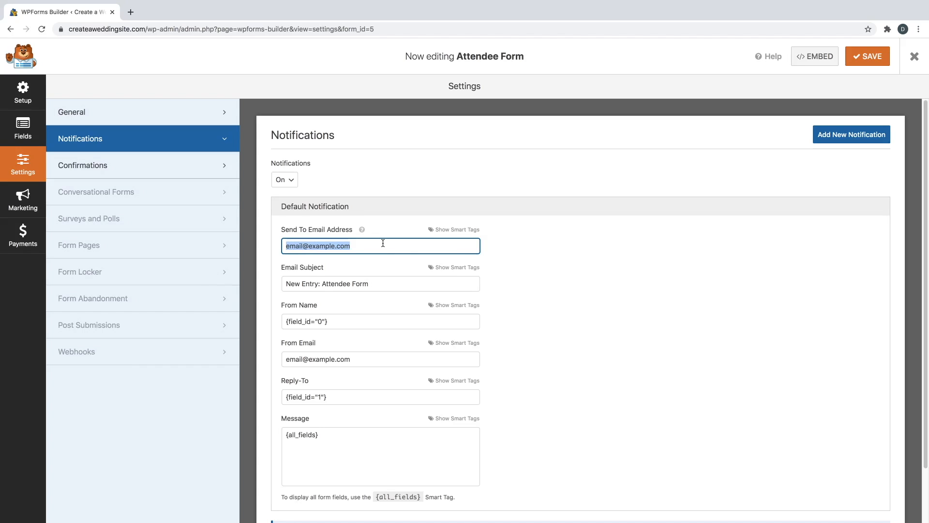
key(BackSpace)
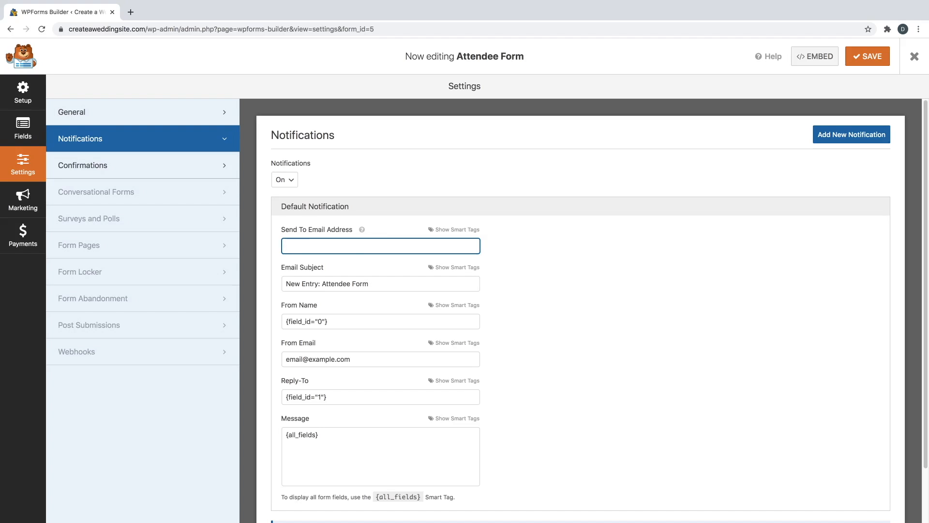
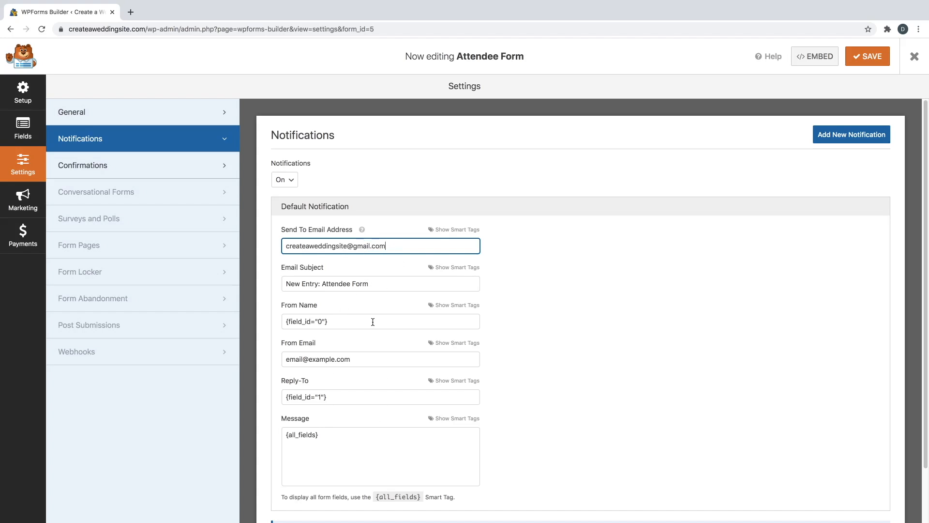
click(153, 171)
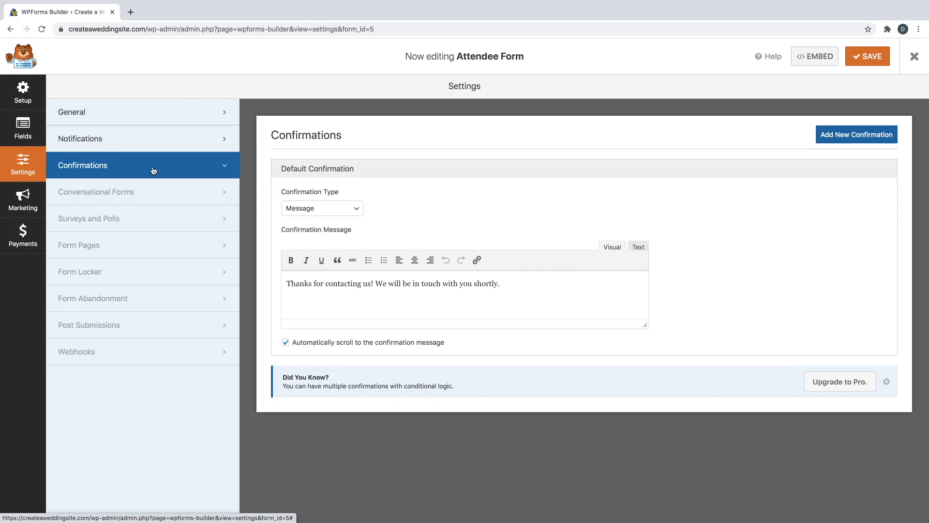
- Keep the default thank-you confirmation, save the Attendee Form, and exit the form builder
double_click(338, 284)
double_click(394, 284)
click(424, 285)
click(864, 57)
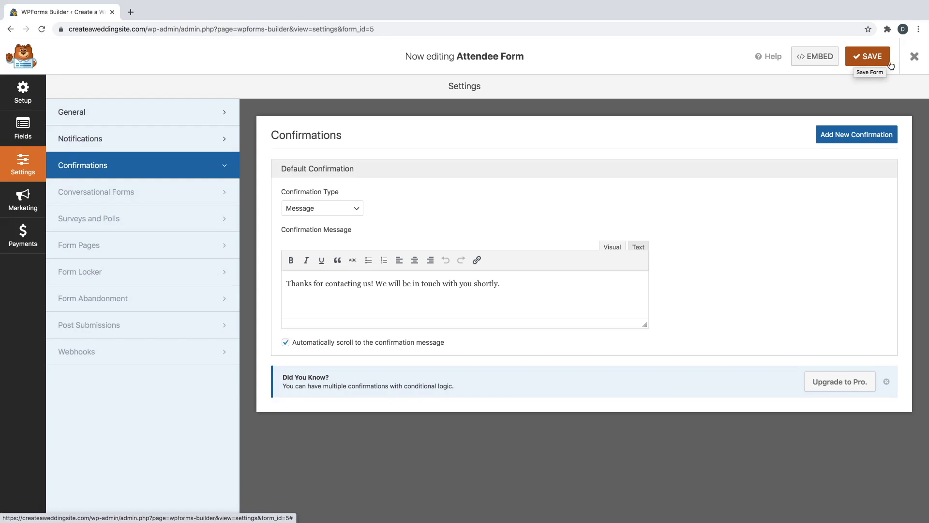
click(912, 58)
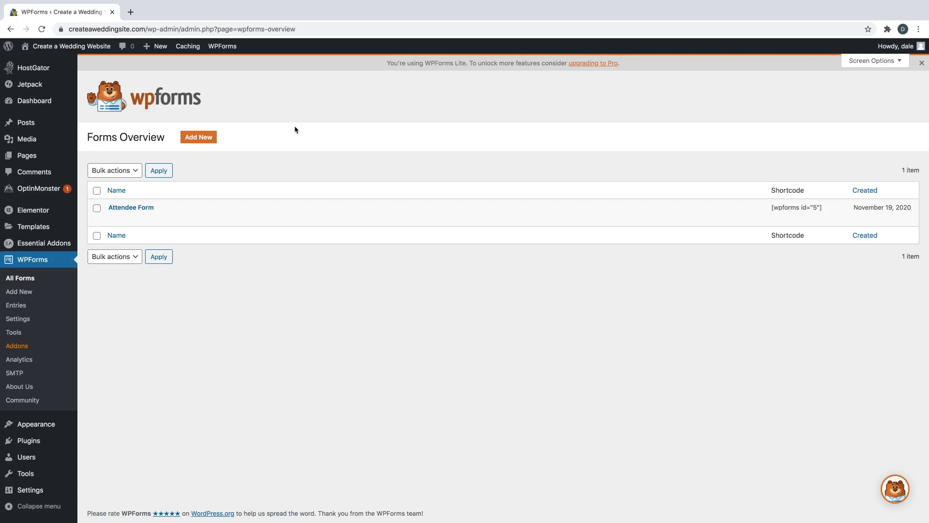
mouse_move(258, 216)
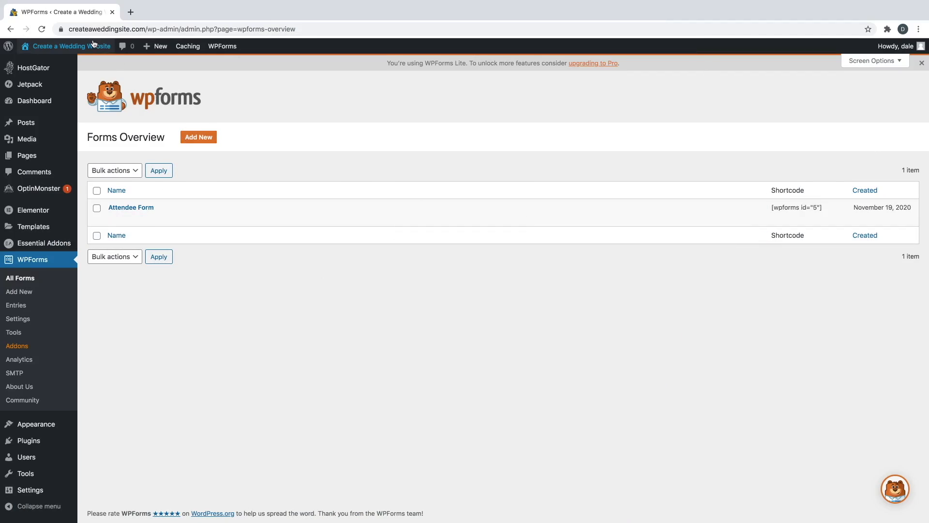
- View the live wedding site's Event Attractions section in a new tab, then return to the WPForms overview
mouse_move(94, 46)
right_click(40, 64)
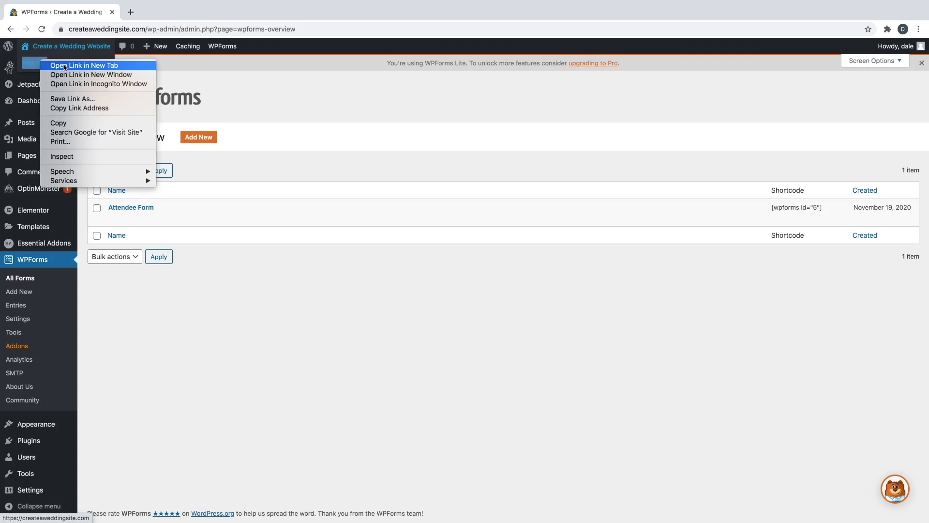
click(63, 66)
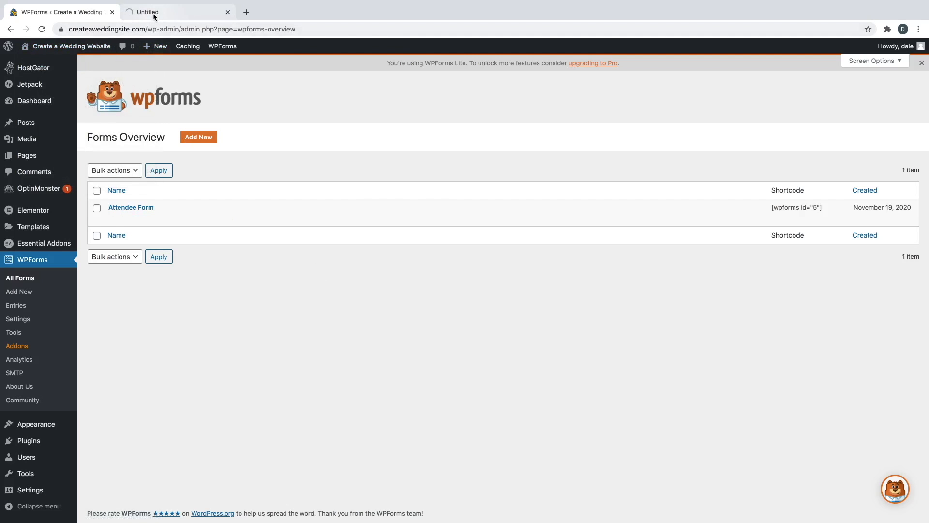
click(153, 13)
scroll(296, 150, down, 20)
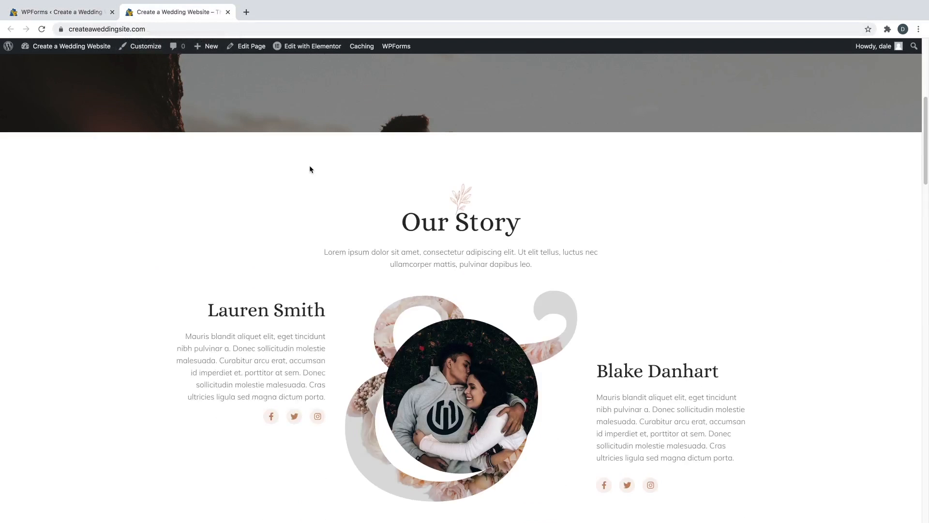
scroll(301, 185, down, 4)
scroll(300, 189, up, 3)
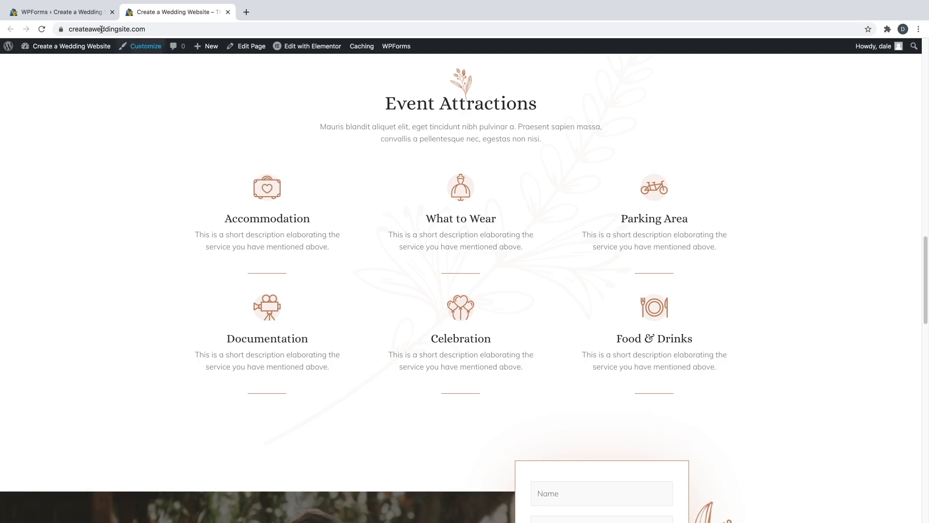
click(64, 12)
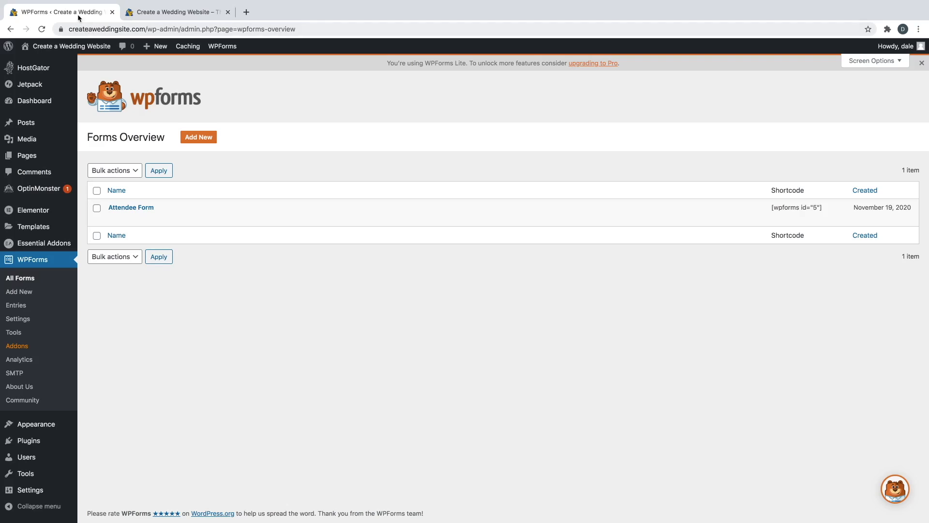
- Create a new page titled 'Accommodations' using the Elementor Full Width template
mouse_move(27, 154)
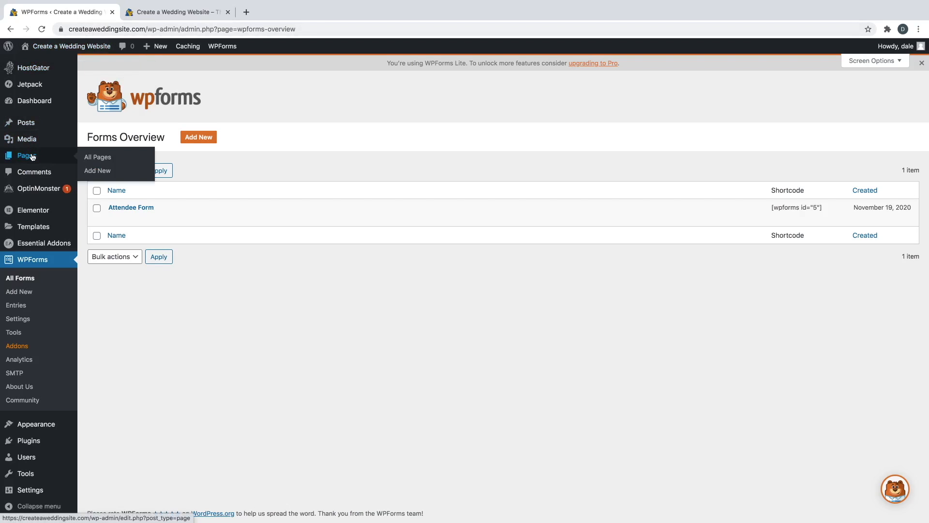
click(104, 173)
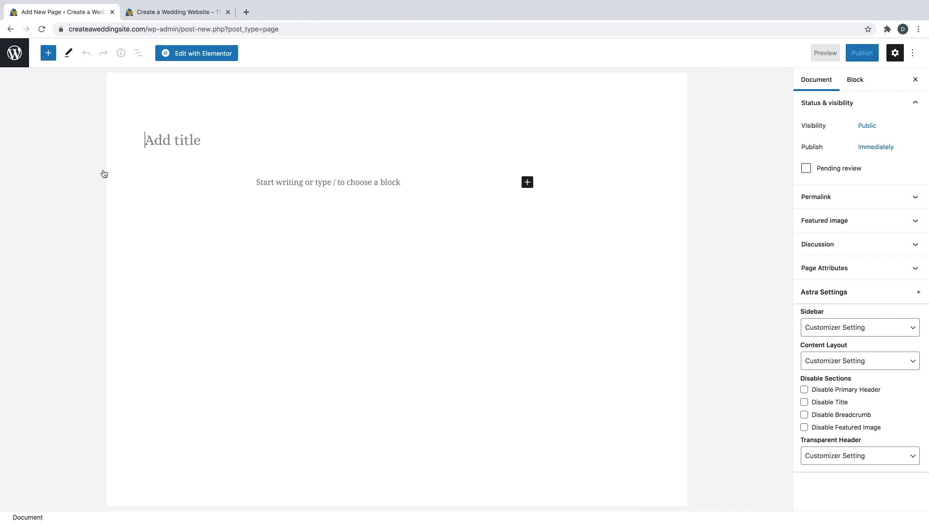
text(Accommodations)
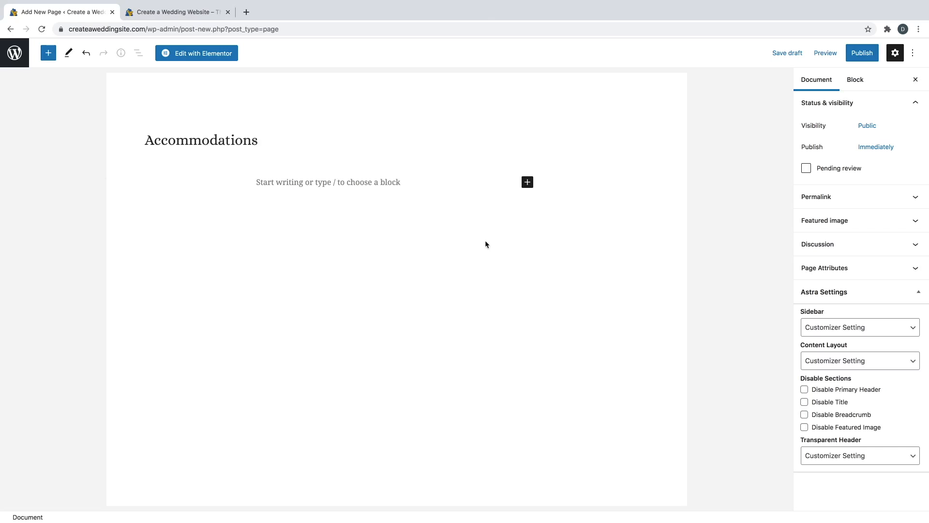
click(858, 272)
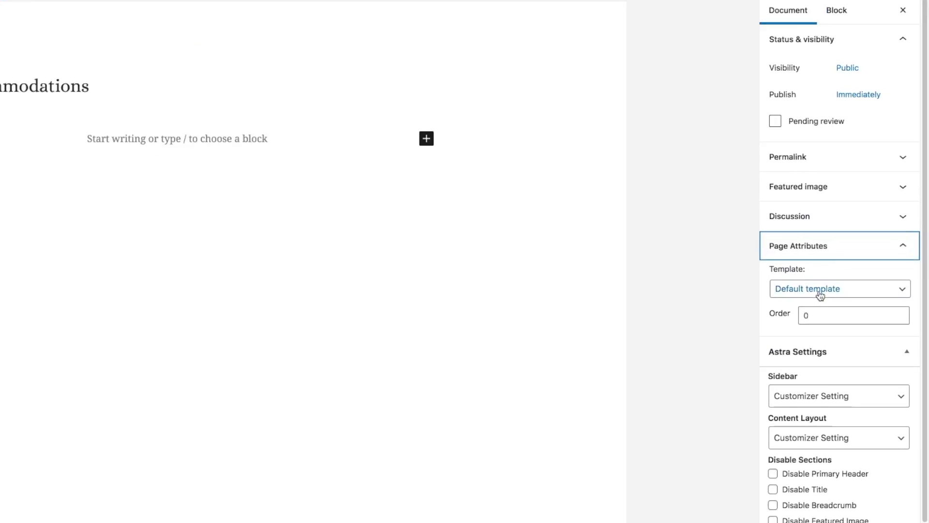
click(820, 295)
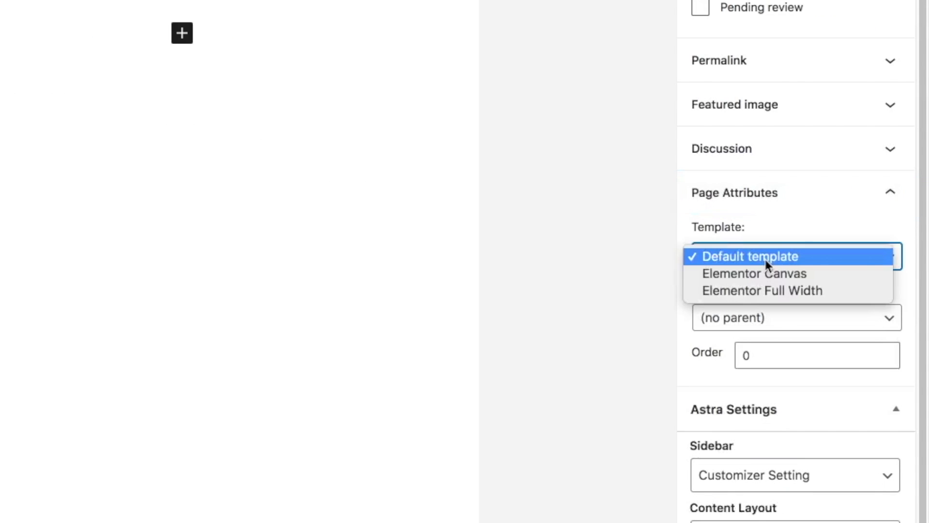
click(762, 291)
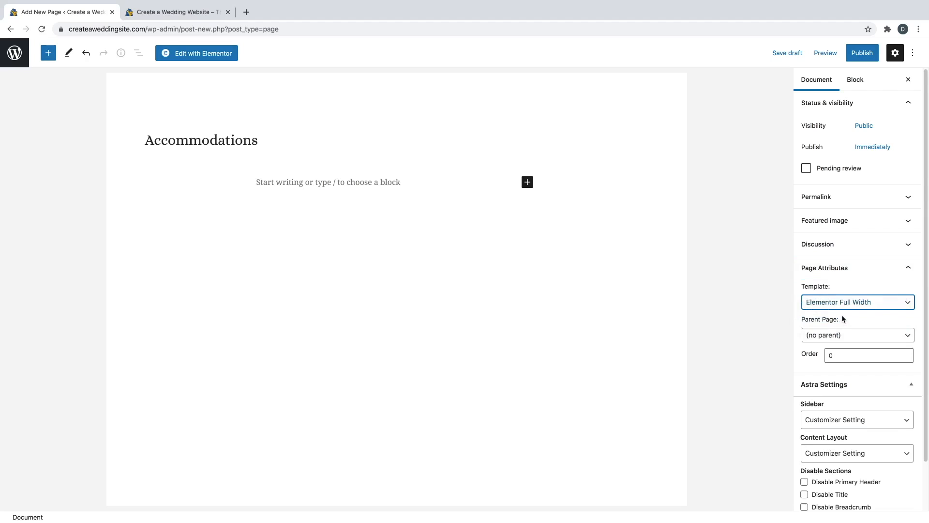
- Check the page's permalink slug, publish the Accommodations page, and open it in Elementor
click(834, 200)
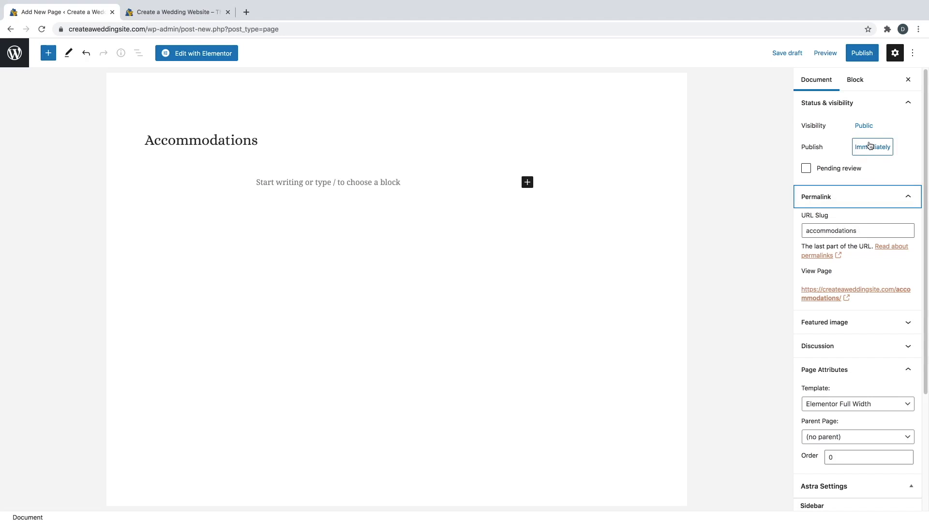
click(863, 55)
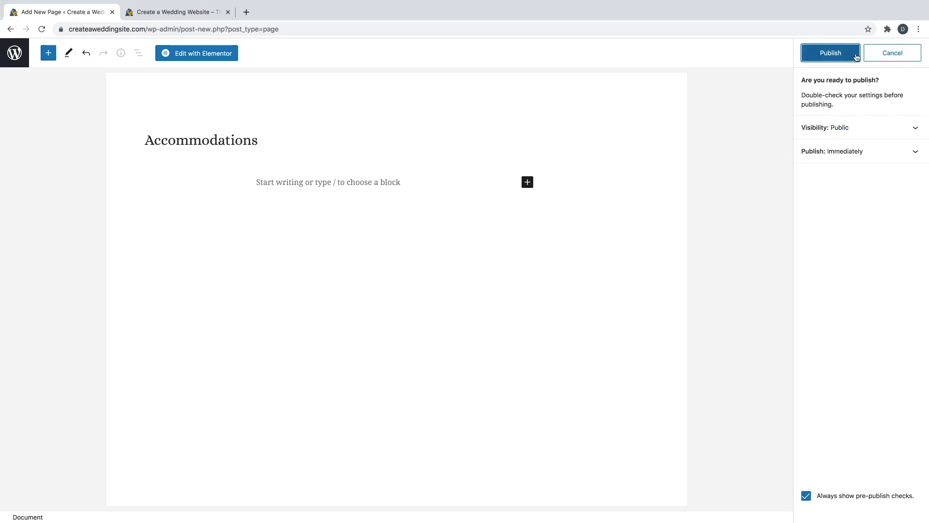
click(845, 56)
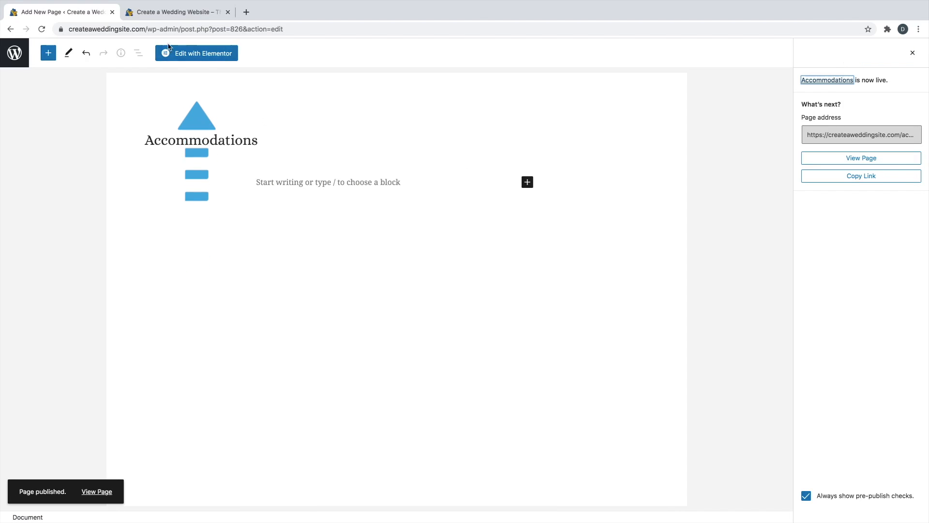
click(180, 56)
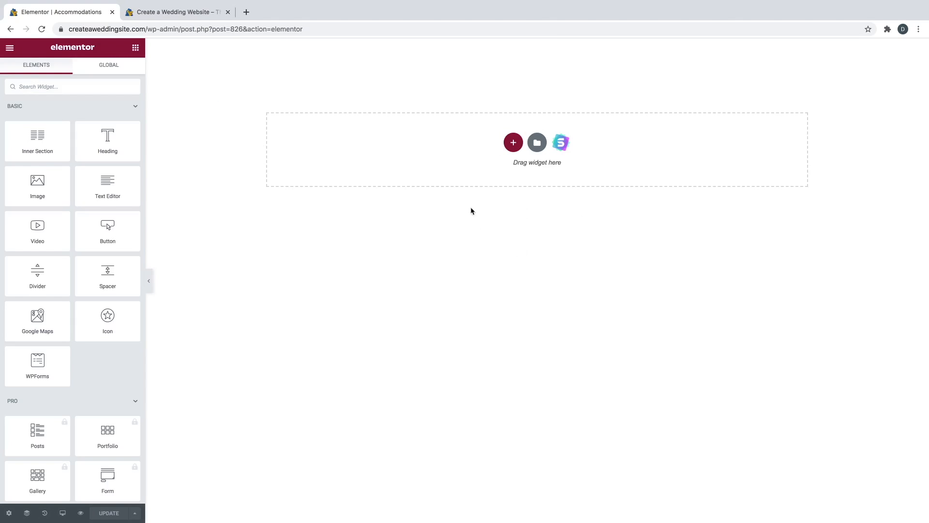
- Add a single-column section to the Accommodations page with a minimum height of about 326 px
click(513, 143)
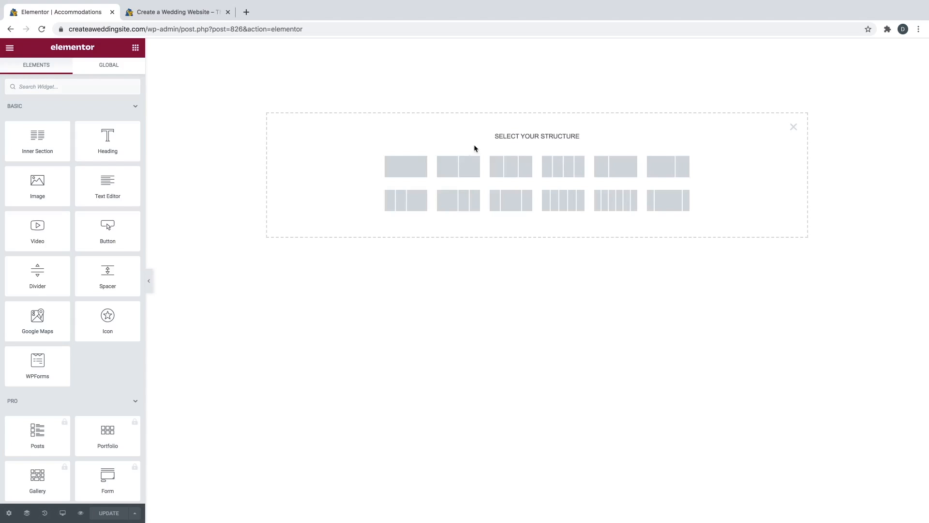
click(417, 166)
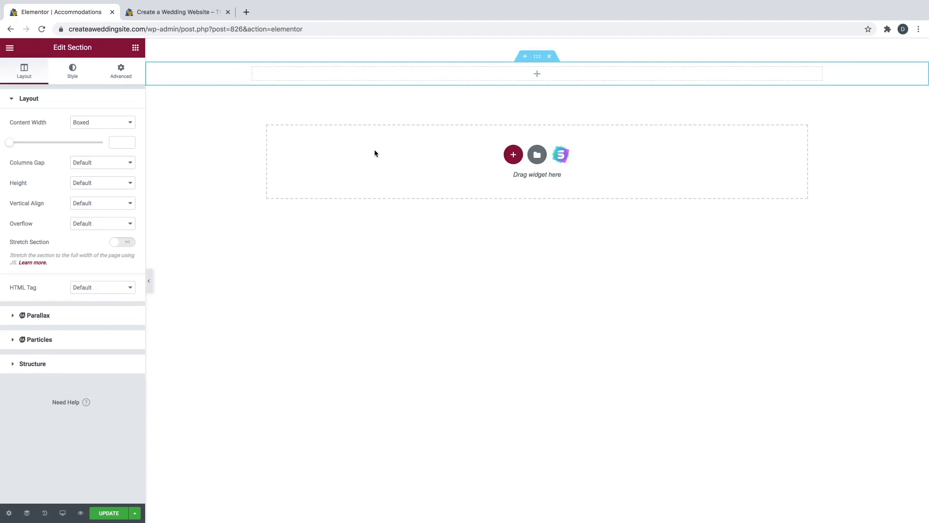
click(76, 186)
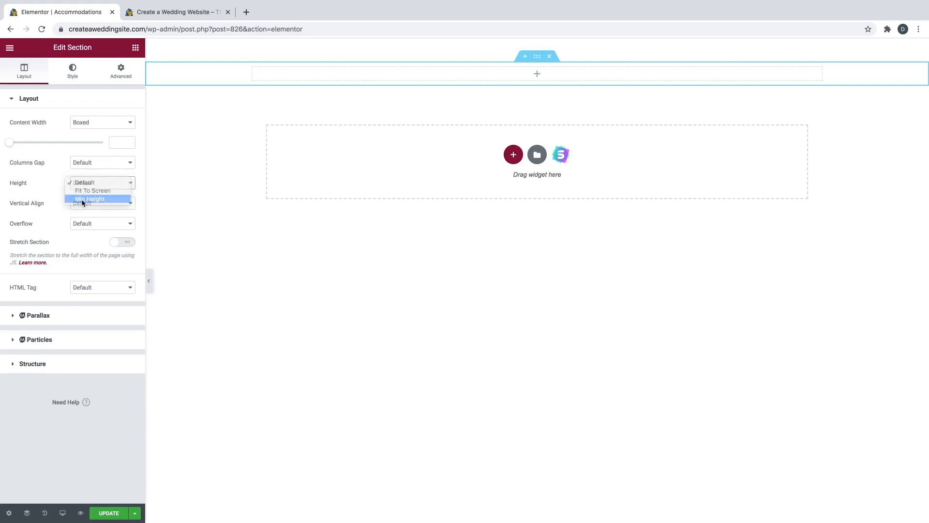
click(83, 198)
drag(38, 223, 32, 224)
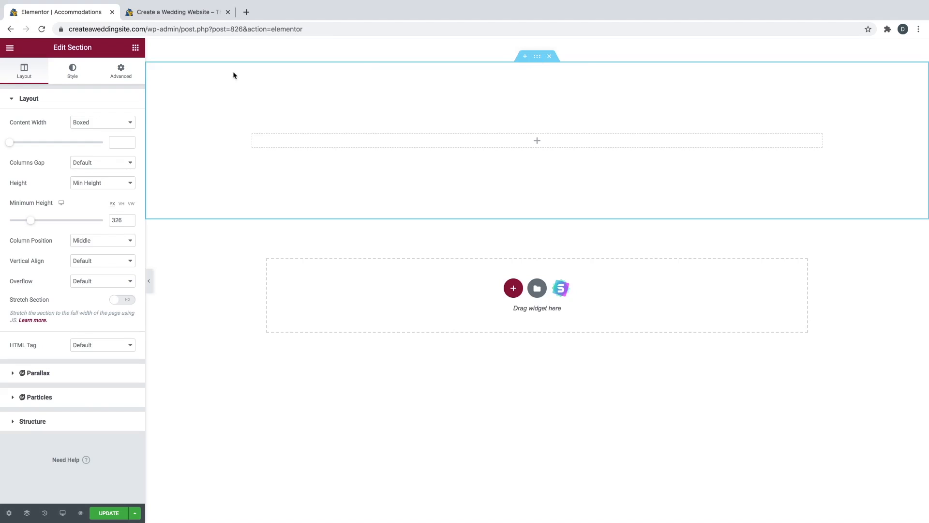
click(82, 69)
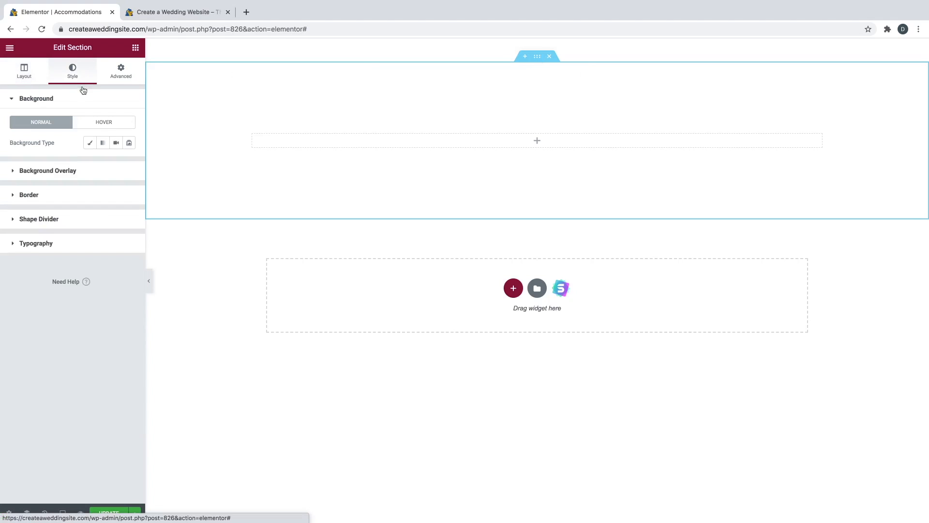
- Set the section's classic background to the Hotel LUX photo, positioned center center with size Cover
click(92, 148)
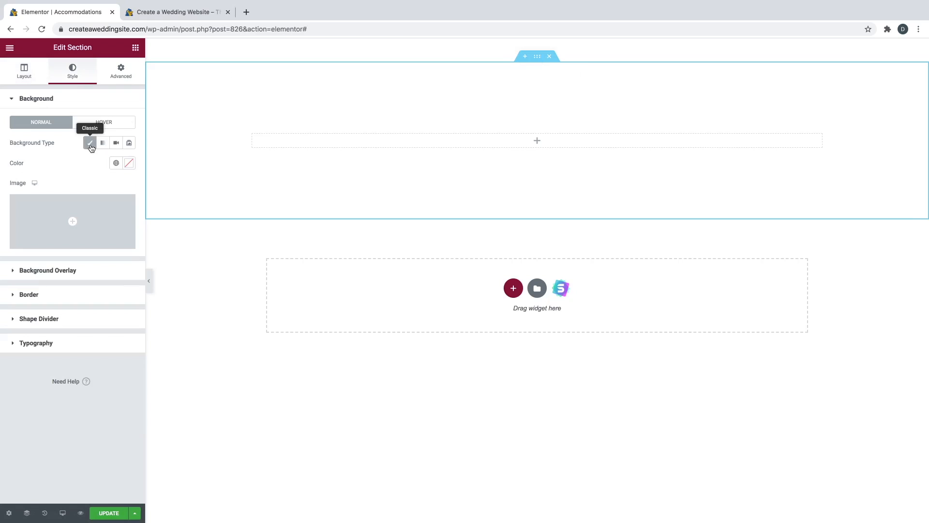
click(77, 244)
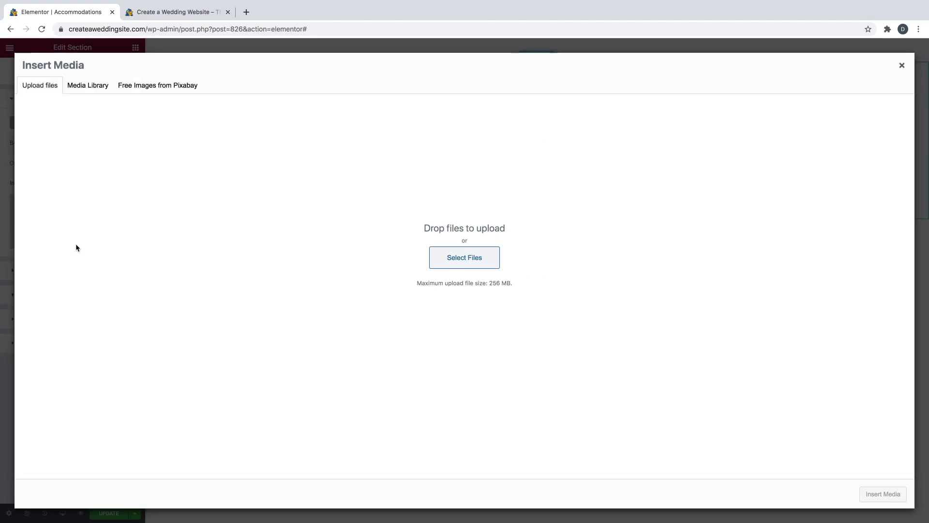
click(89, 91)
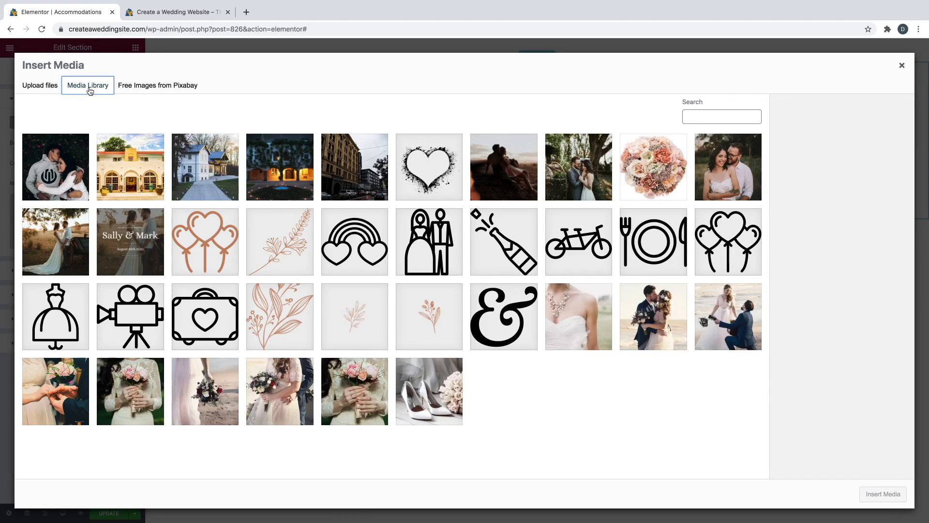
click(271, 158)
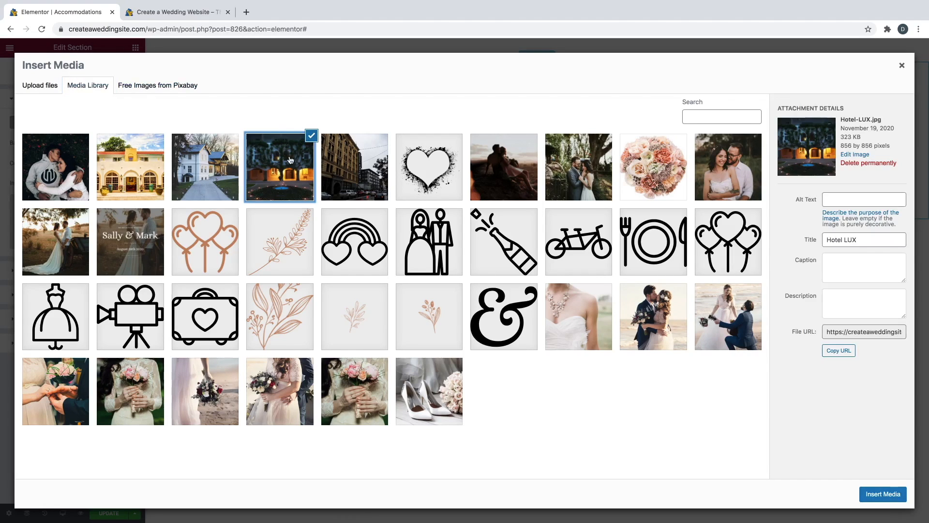
click(883, 494)
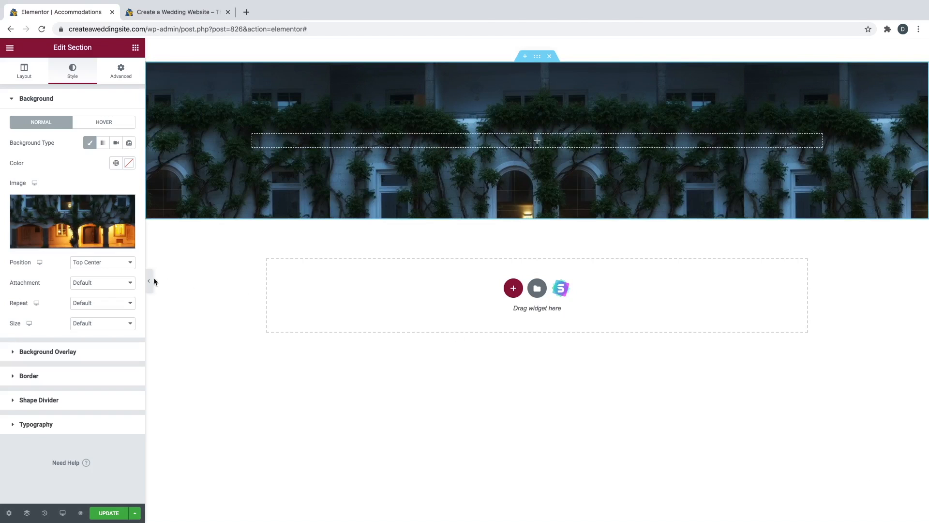
click(123, 267)
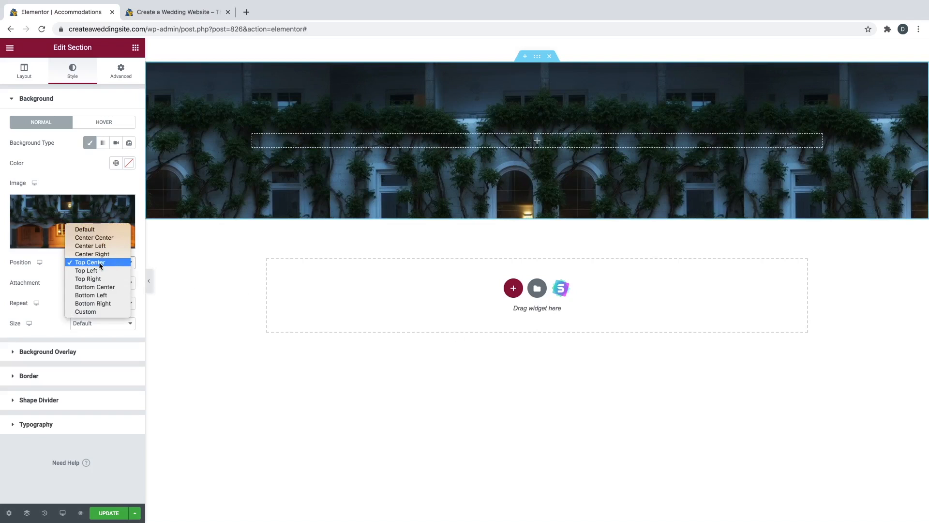
click(102, 241)
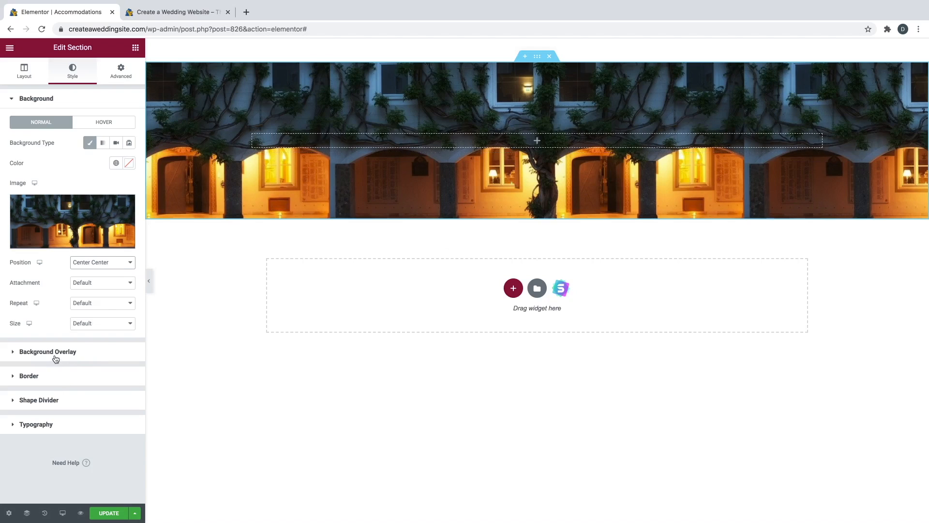
click(87, 326)
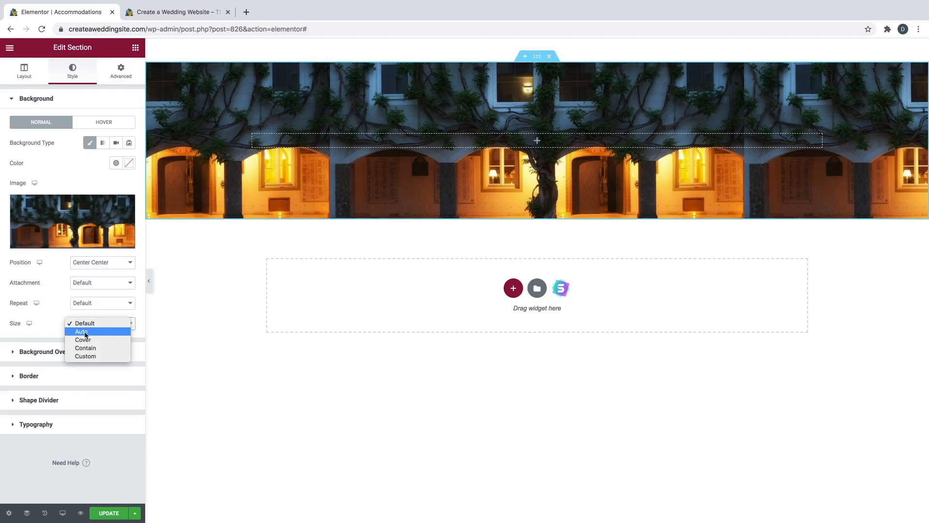
click(84, 340)
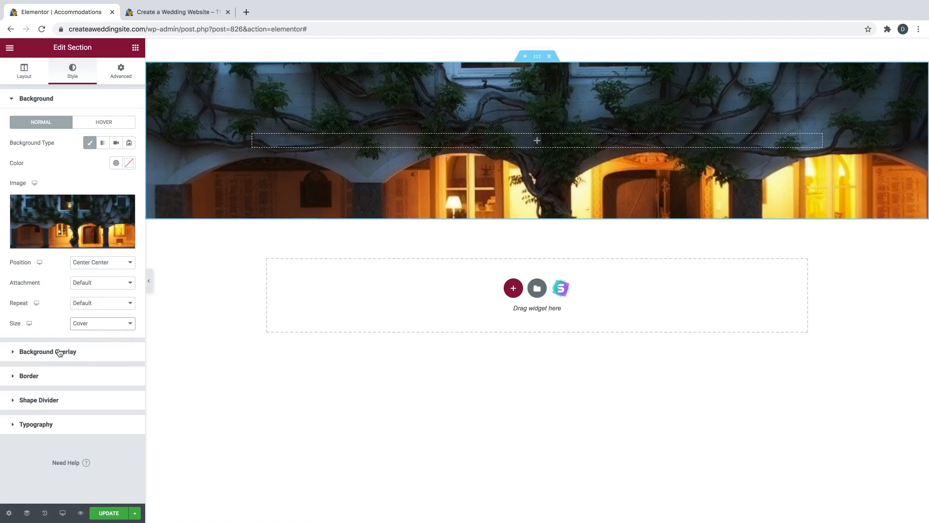
- Add a classic black background overlay at 0.62 opacity
click(58, 351)
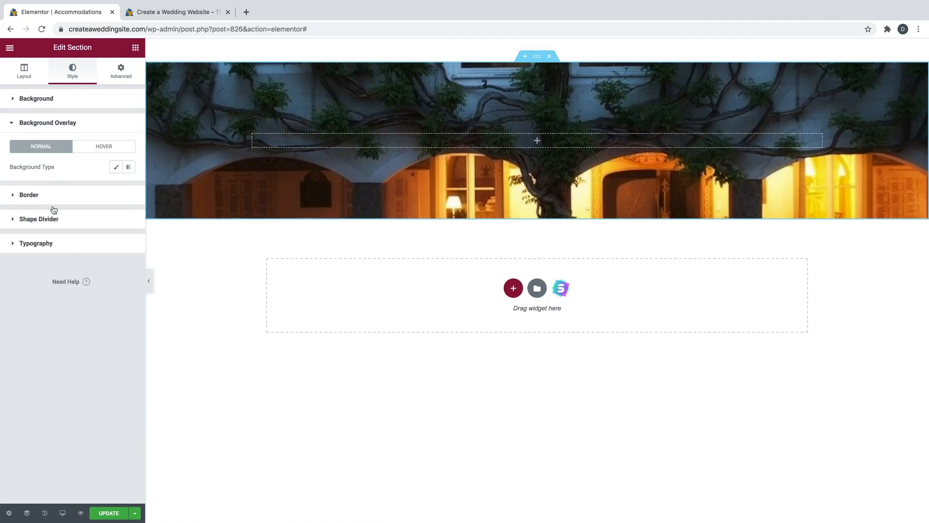
click(116, 168)
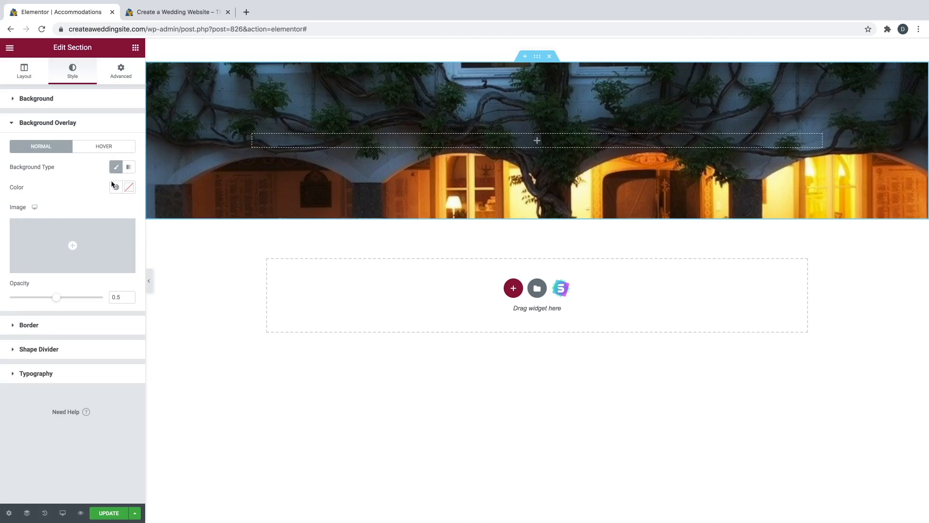
click(130, 191)
drag(91, 249, 85, 304)
click(56, 173)
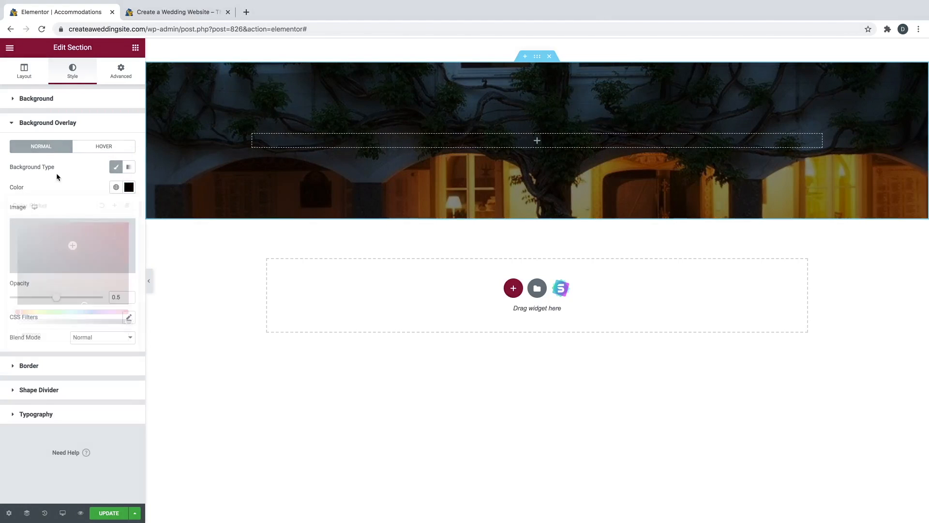
drag(57, 299, 69, 303)
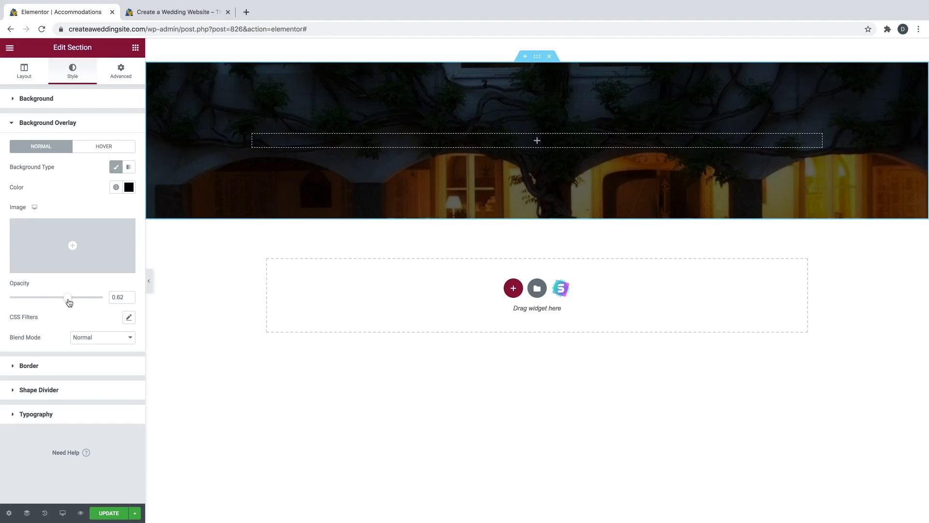
- Place a heading in the hero section with white text 'Accommodations', centre-aligned
click(135, 48)
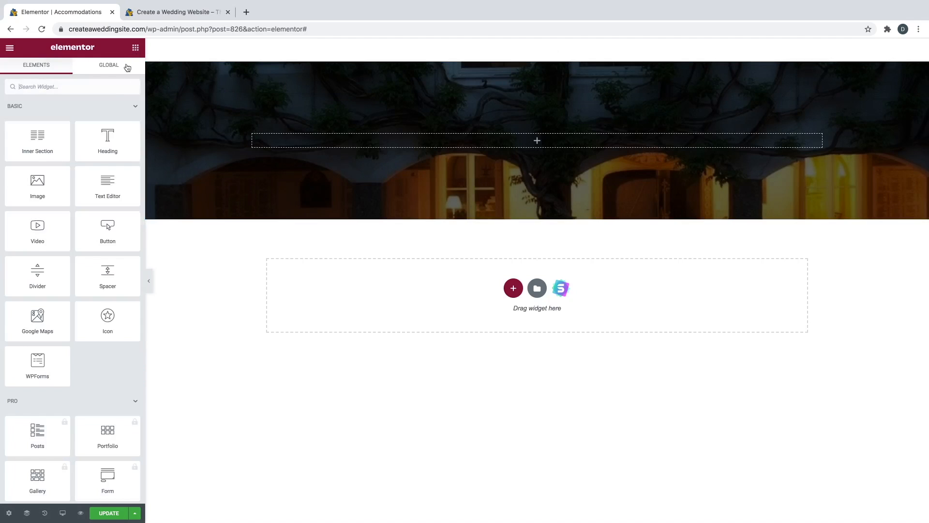
drag(107, 145, 501, 140)
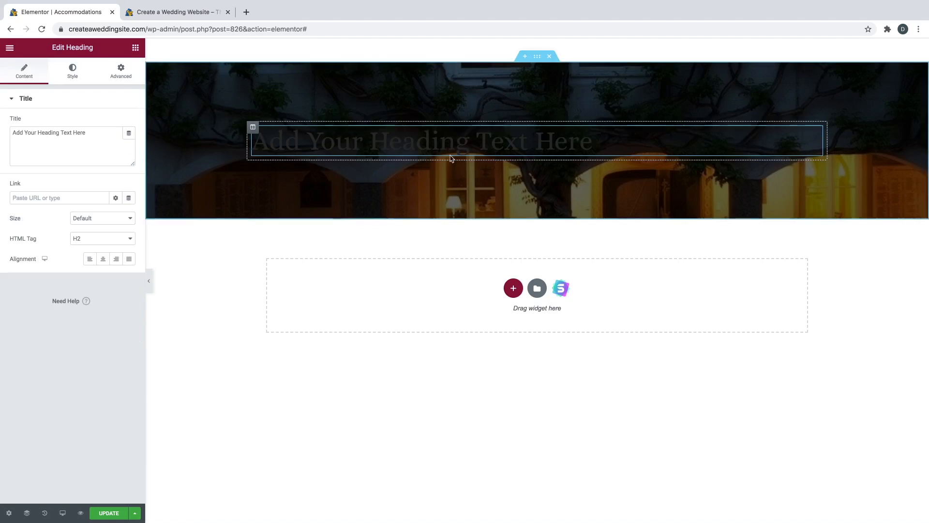
click(73, 75)
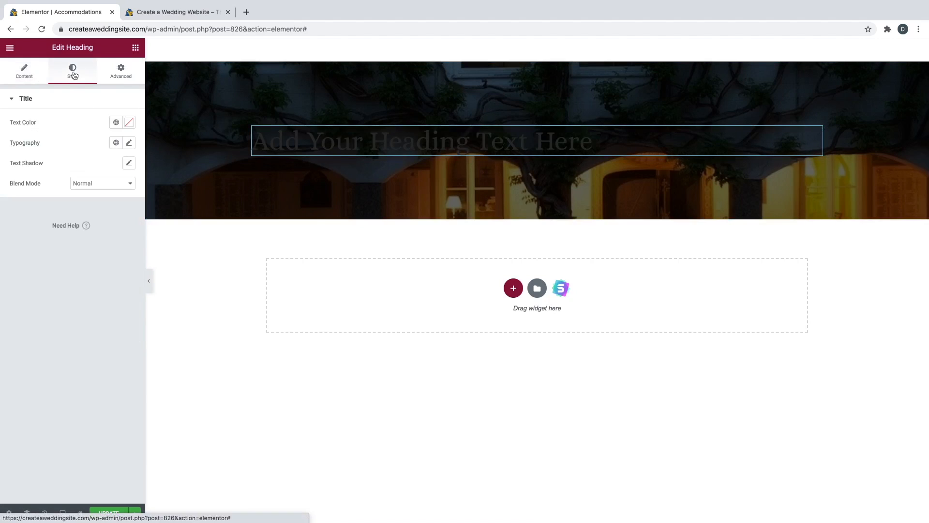
click(129, 122)
drag(94, 166, 5, 157)
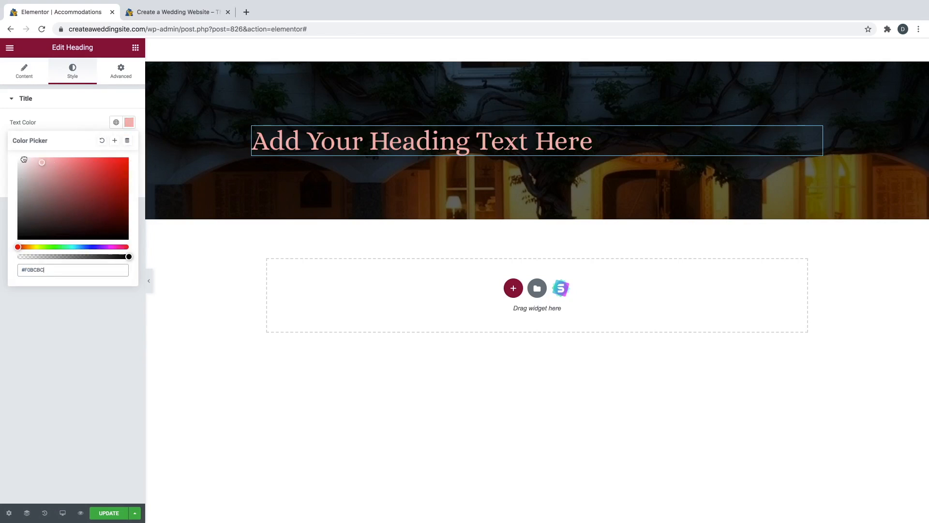
click(31, 77)
triple_click(48, 130)
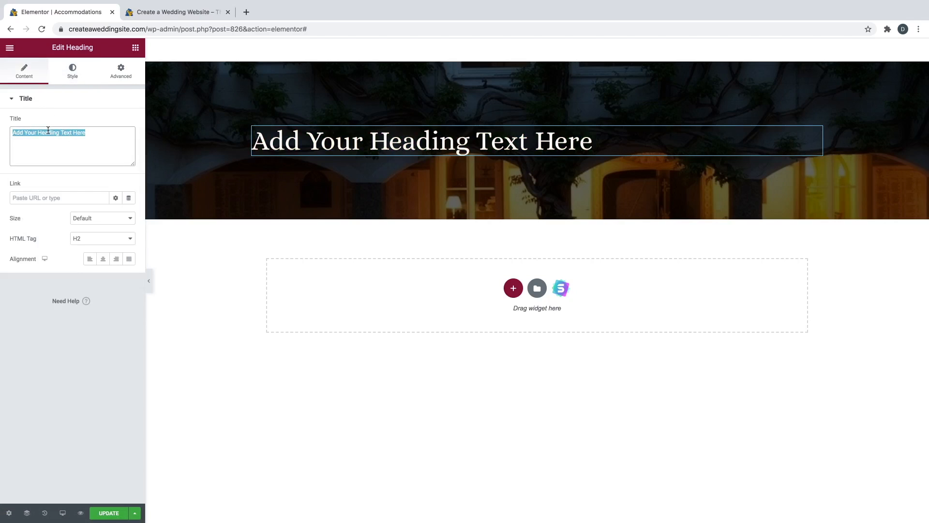
text(Accommodations)
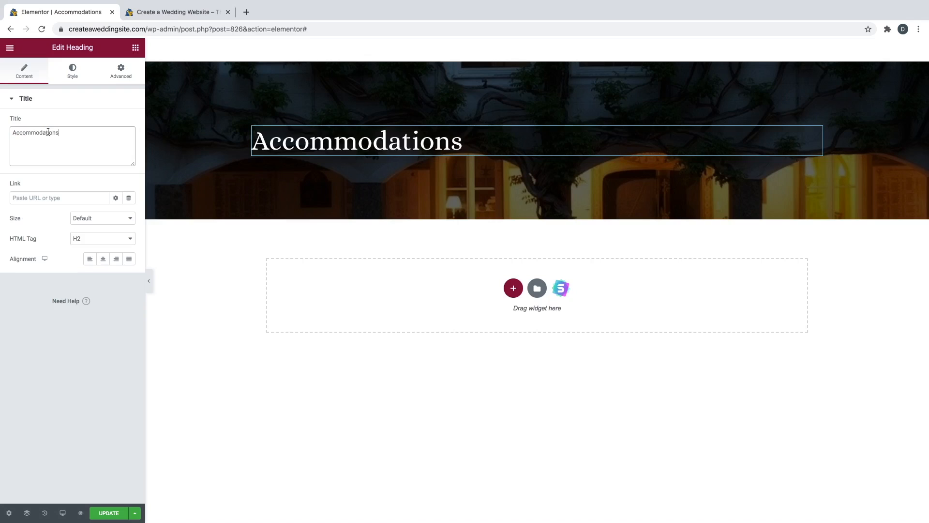
click(104, 260)
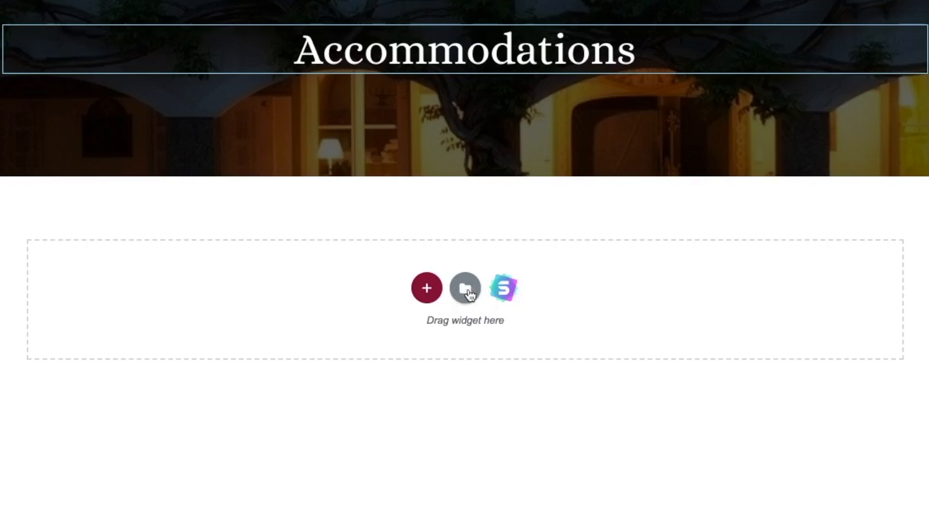
- Browse the Blocks tab of Elementor's template library
click(469, 294)
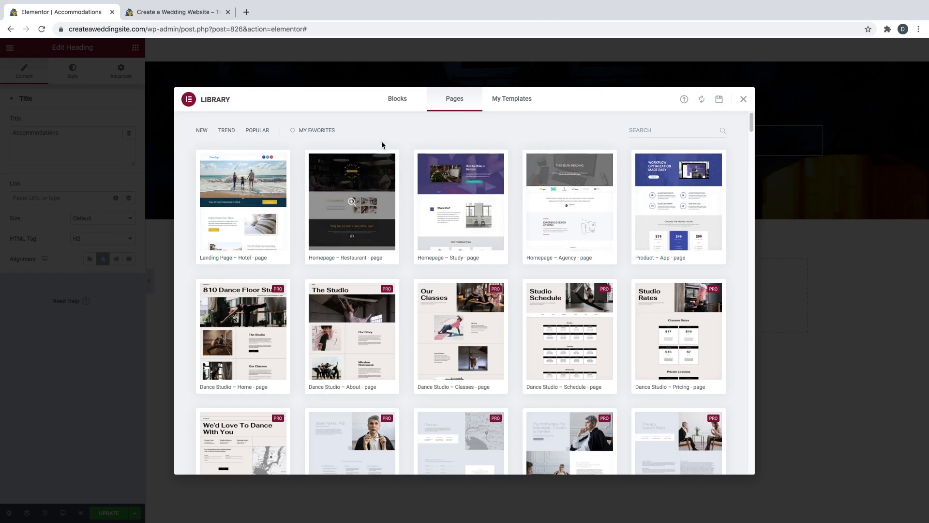
click(397, 102)
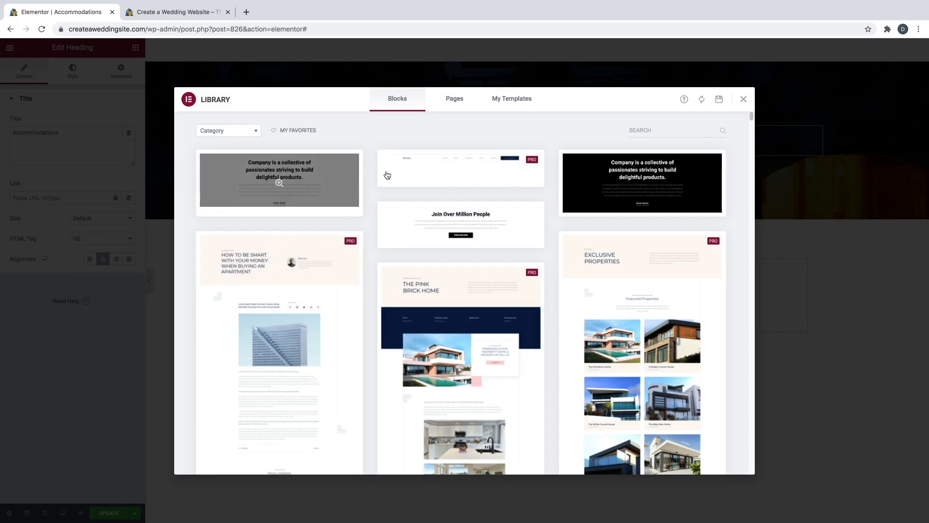
scroll(371, 193, down, 3)
scroll(372, 194, down, 12)
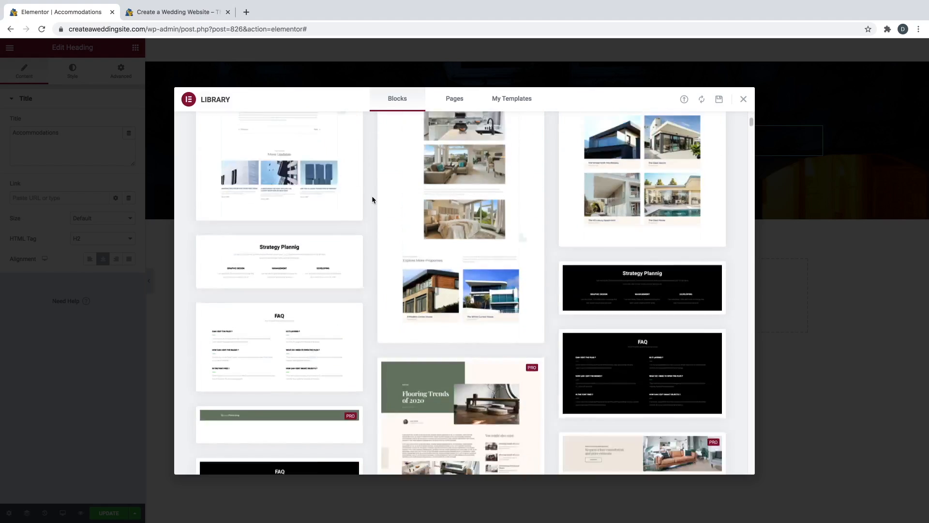
scroll(372, 198, down, 8)
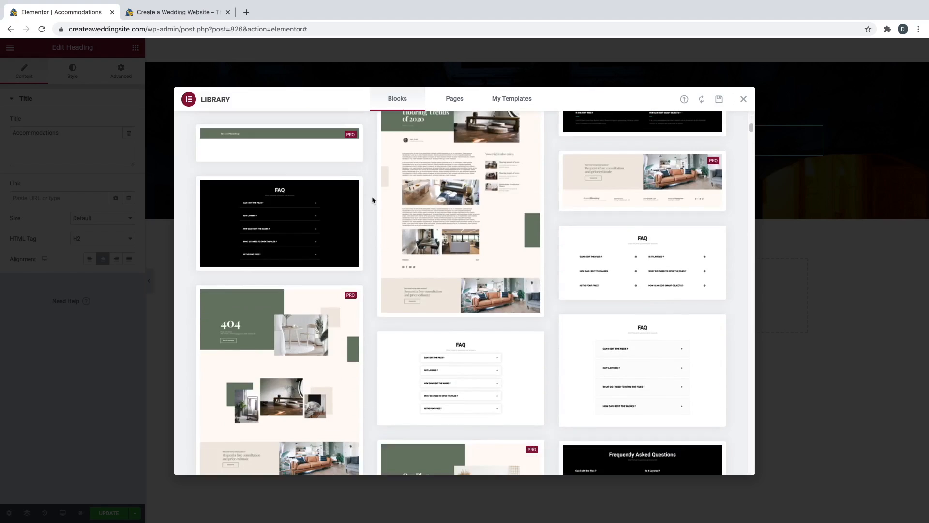
scroll(372, 198, down, 9)
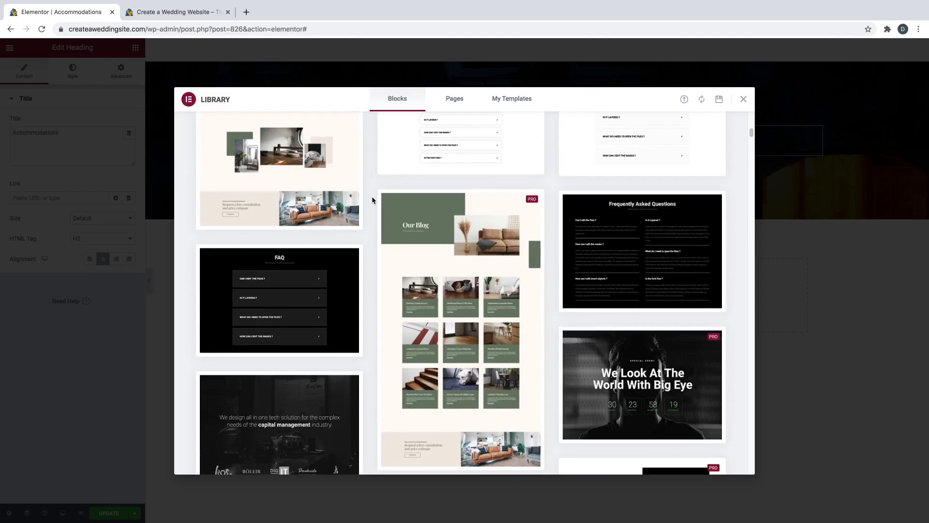
scroll(372, 199, down, 15)
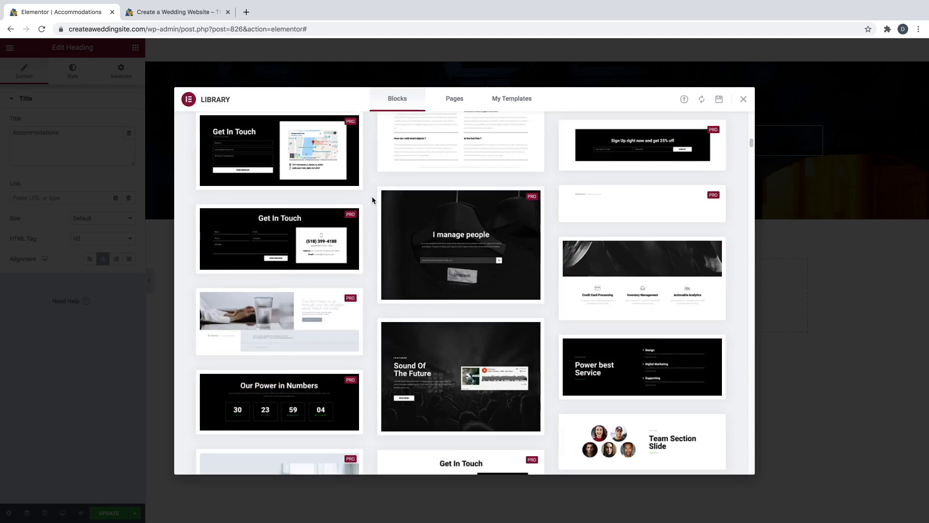
scroll(372, 198, down, 15)
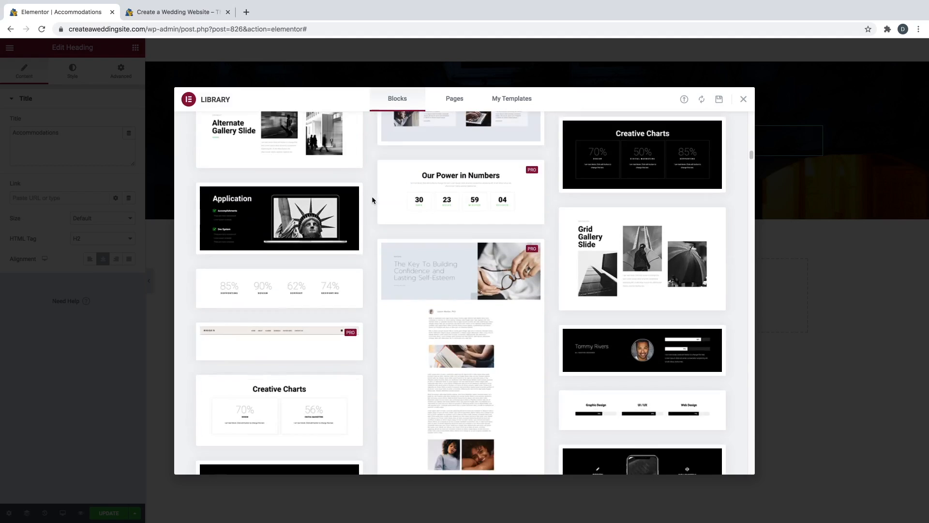
scroll(372, 199, down, 15)
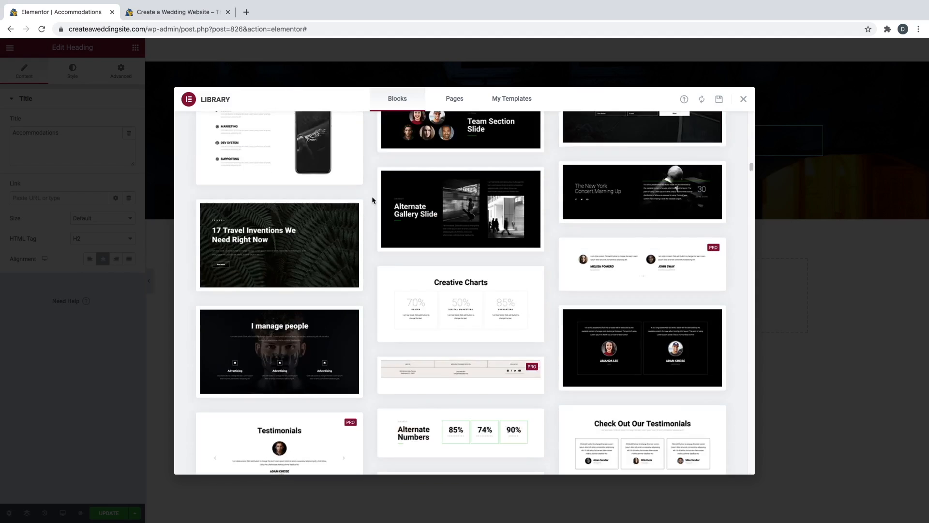
scroll(371, 199, down, 15)
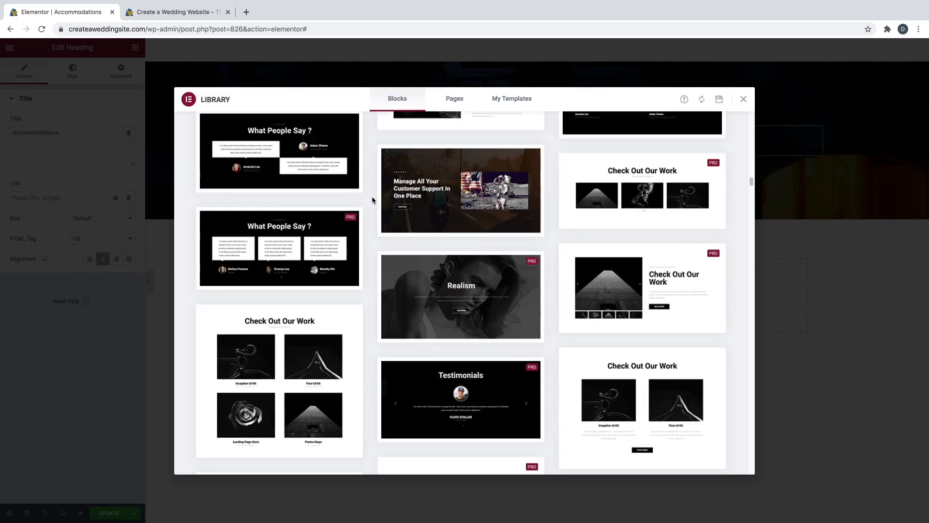
- Preview the 'Check Out Our Work' gallery block and insert it into the page
mouse_move(315, 256)
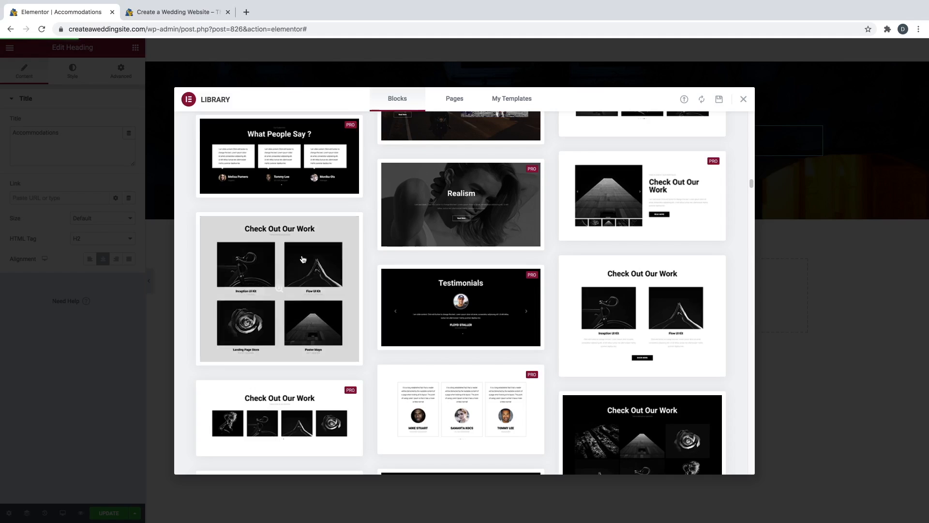
mouse_move(264, 280)
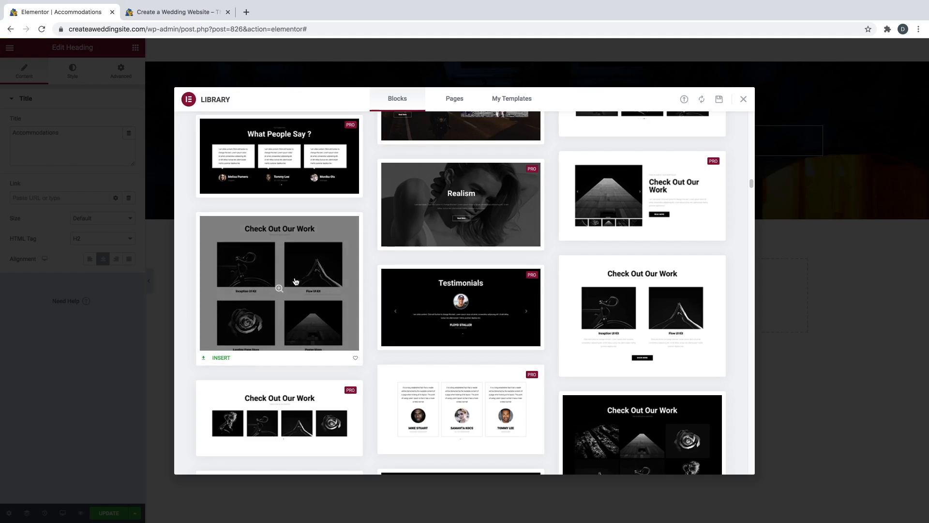
click(278, 289)
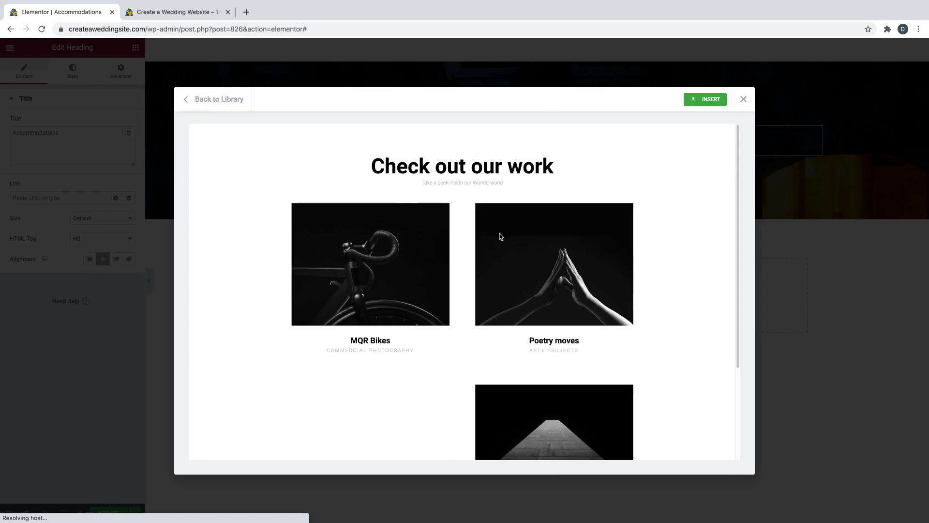
scroll(487, 254, down, 3)
scroll(482, 264, up, 1)
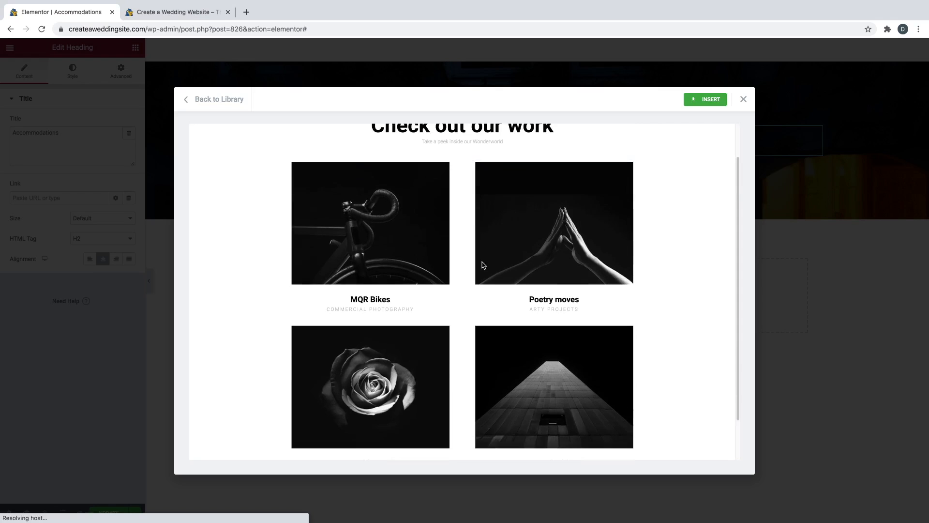
click(698, 102)
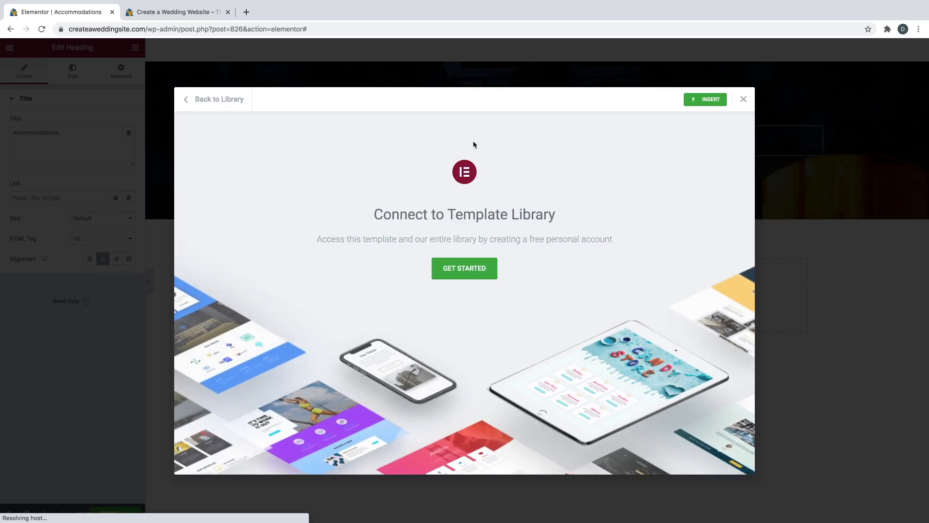
- Connect the site to the Elementor template library, opting out of sharing plugin data
click(462, 270)
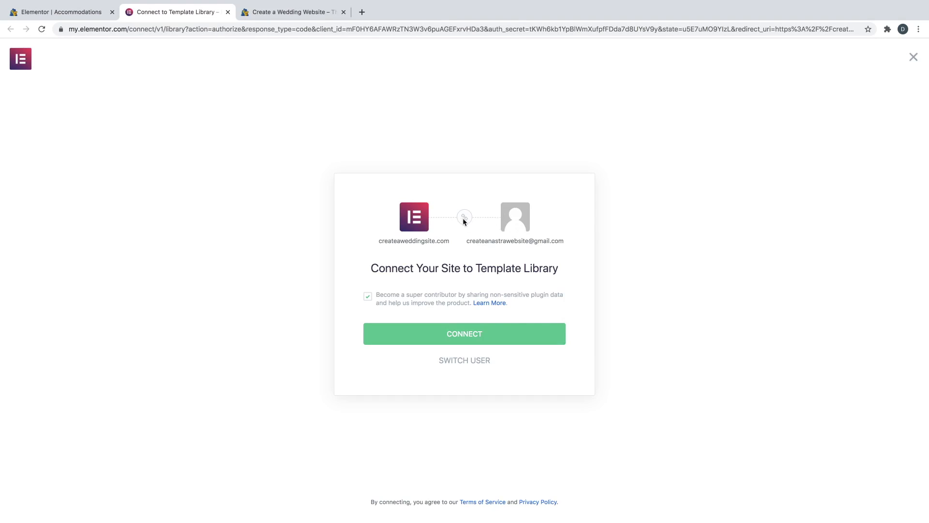
click(368, 296)
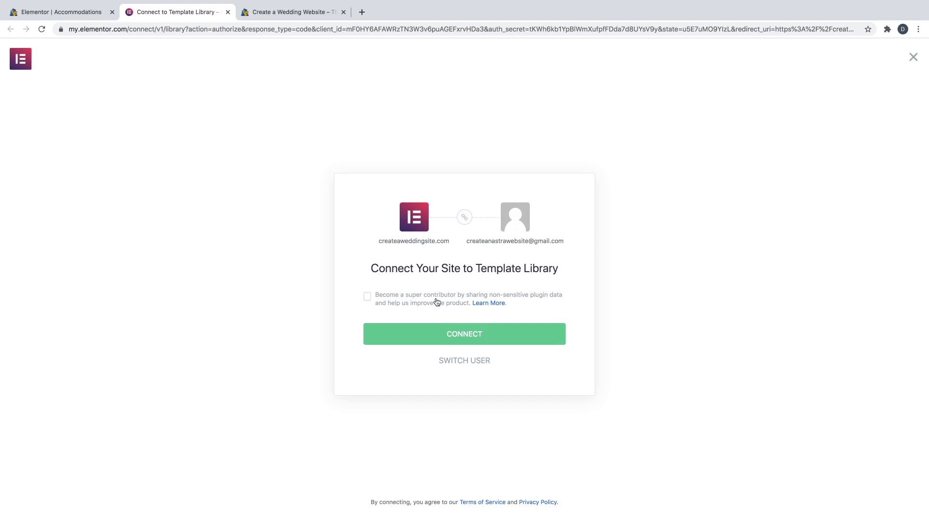
click(462, 339)
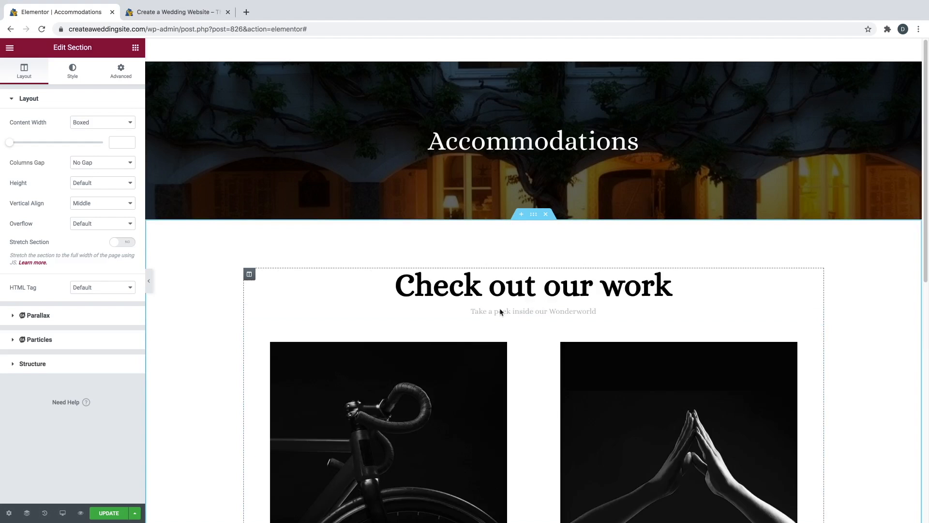
- Delete the 'Check out our work' heading from the gallery block
scroll(484, 275, down, 4)
scroll(484, 266, down, 5)
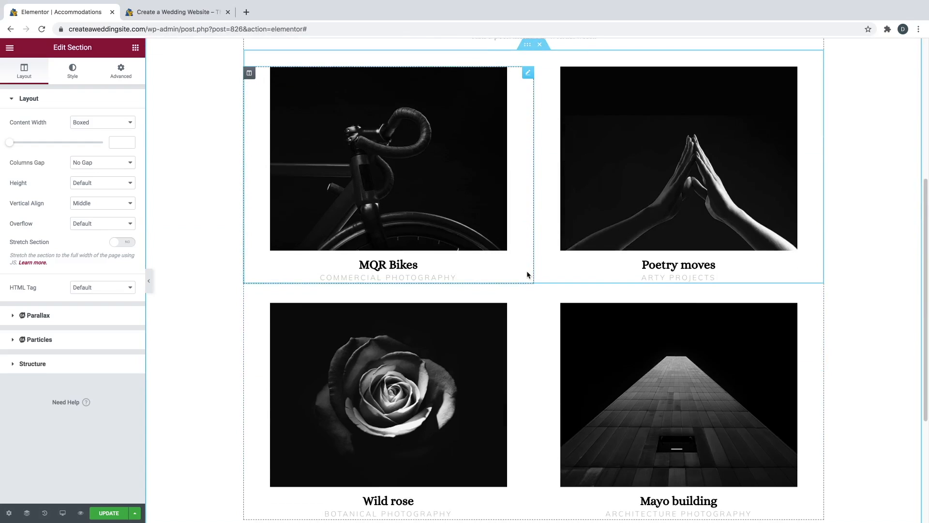
scroll(527, 273, up, 3)
scroll(527, 274, up, 3)
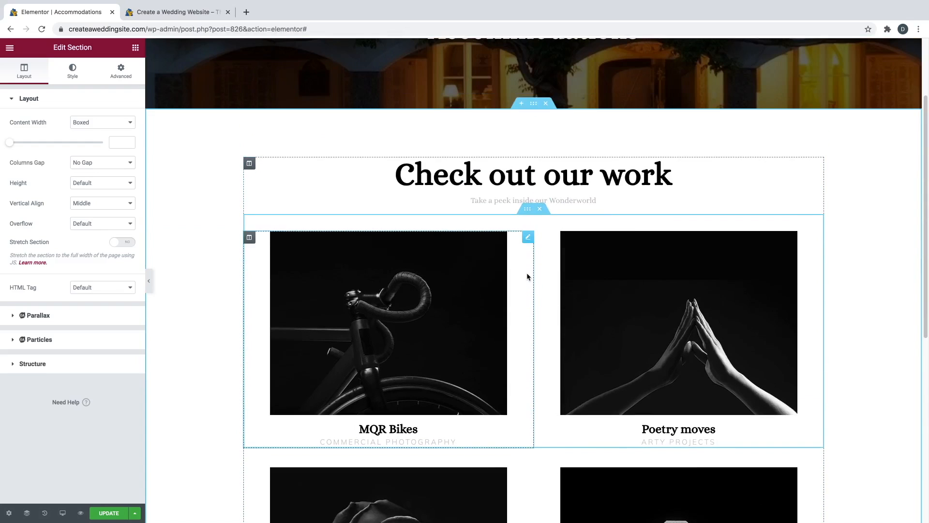
scroll(540, 224, up, 1)
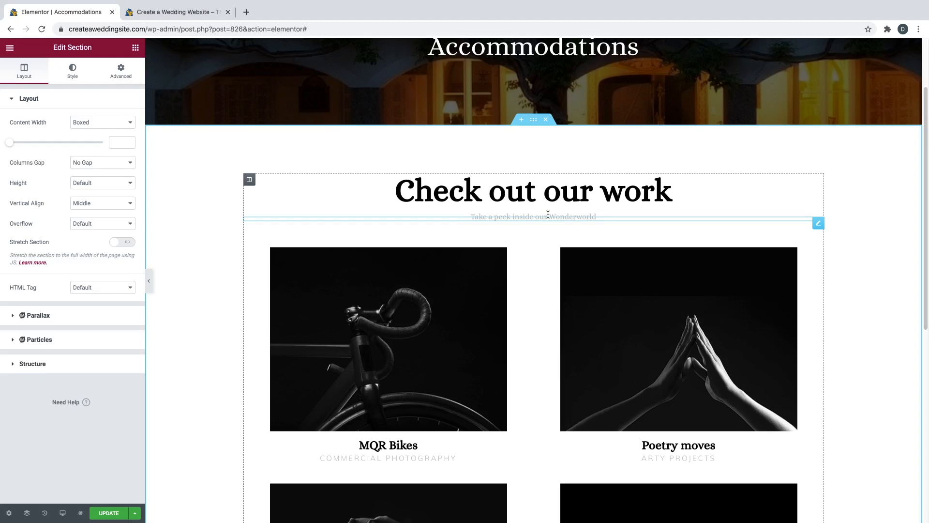
right_click(816, 183)
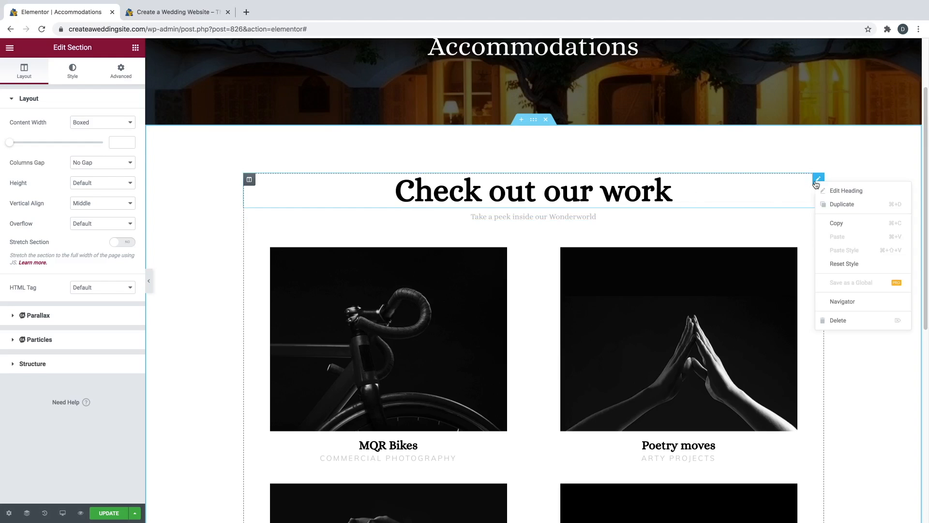
click(837, 320)
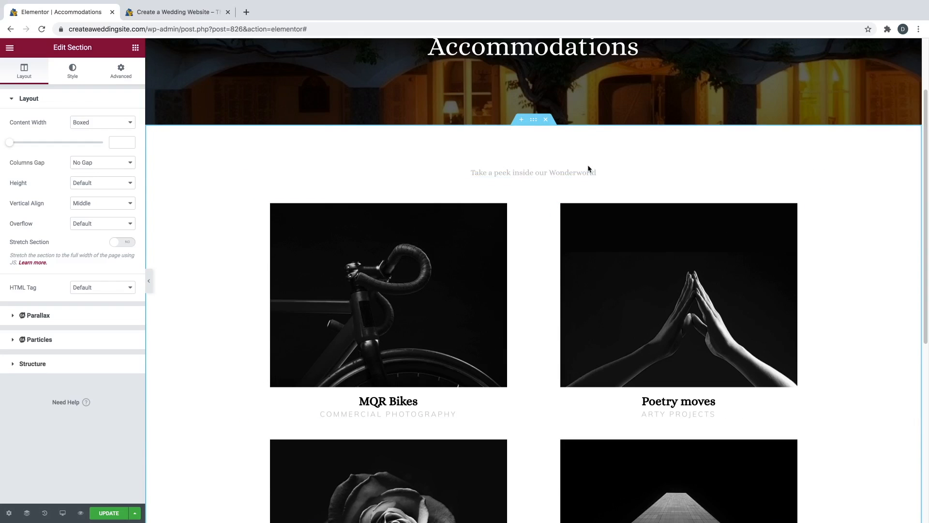
- Delete the 'Take a peek inside our Wonderworld' subheading
click(557, 168)
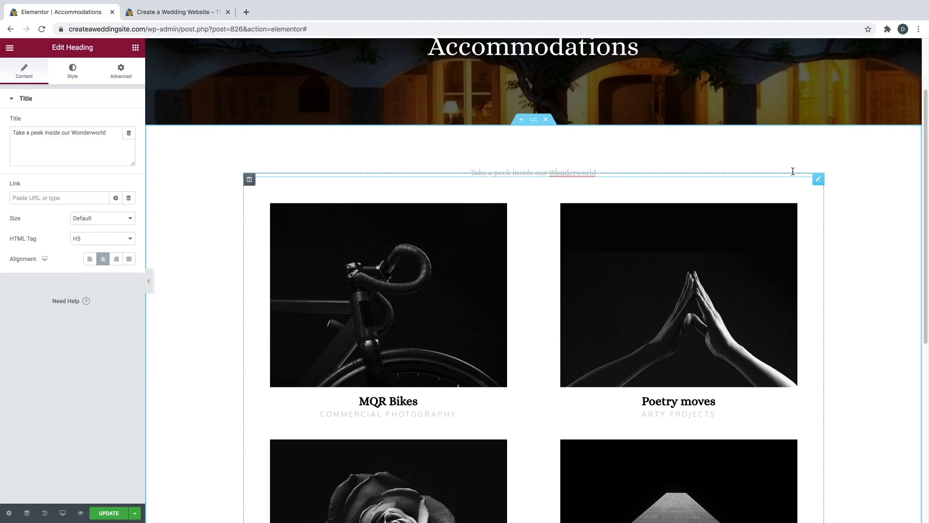
right_click(820, 179)
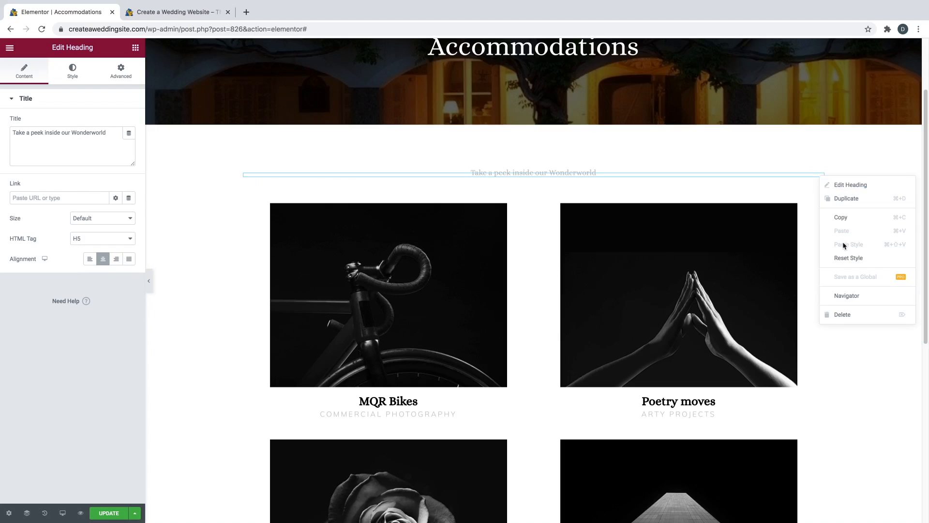
click(839, 315)
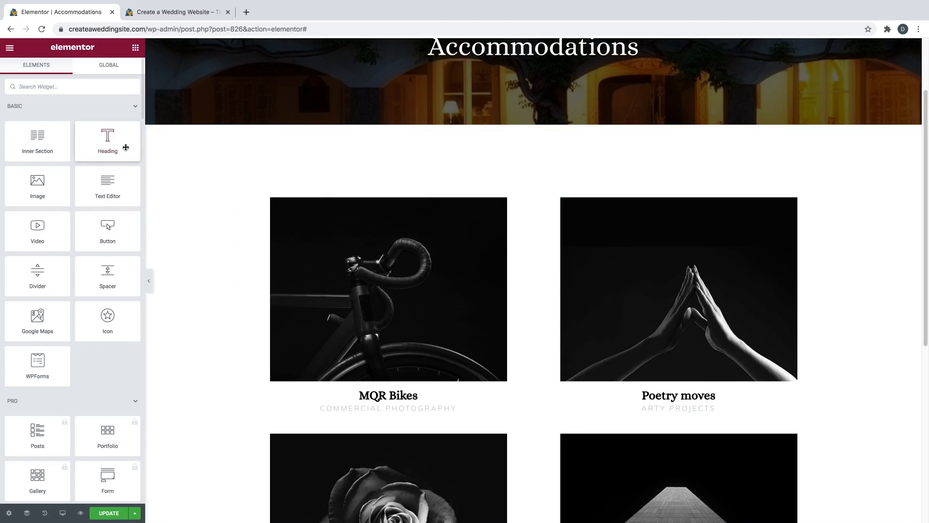
- Add a centre-aligned text block reading 'Here are our recommendations' above the image grid
drag(107, 183, 563, 183)
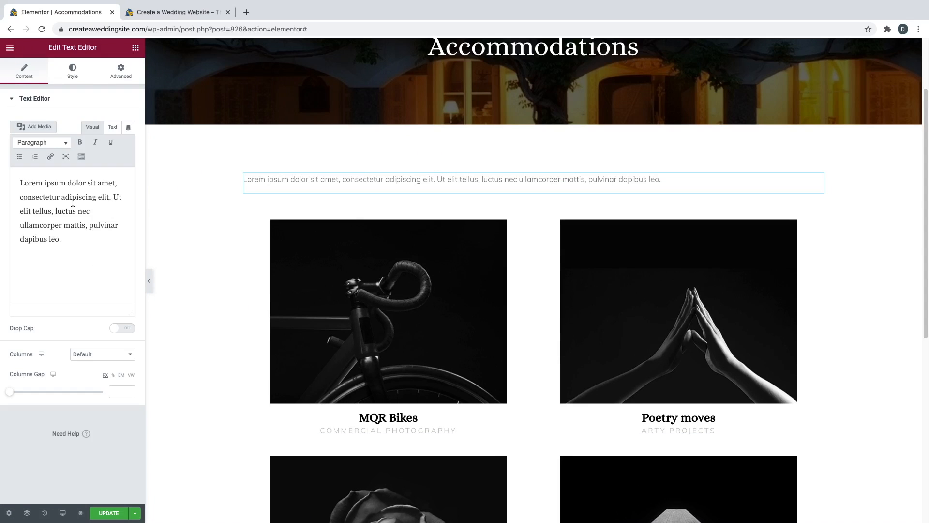
double_click(72, 203)
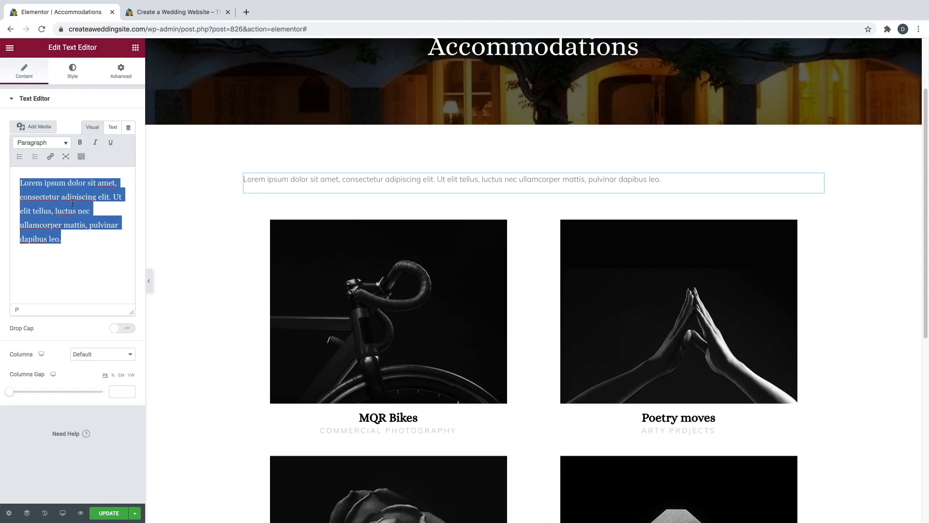
text(Here are our recomm)
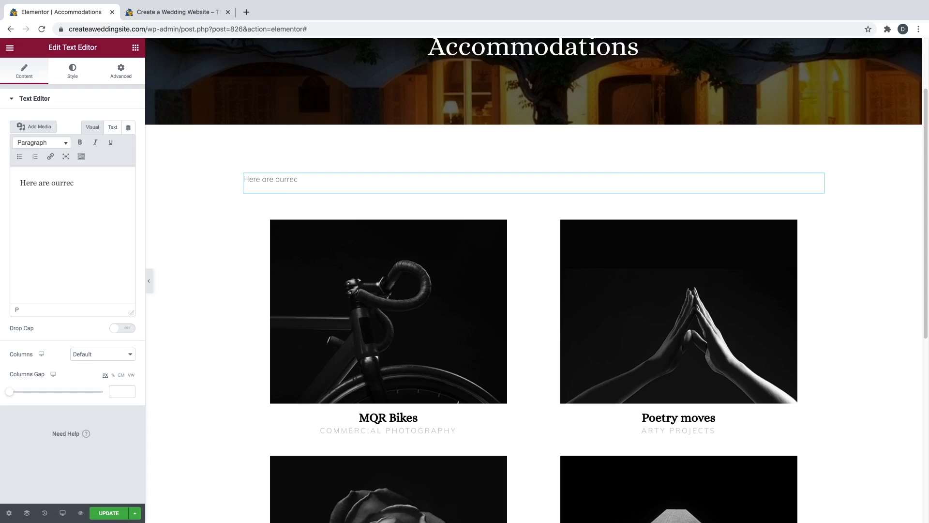
text(endations:)
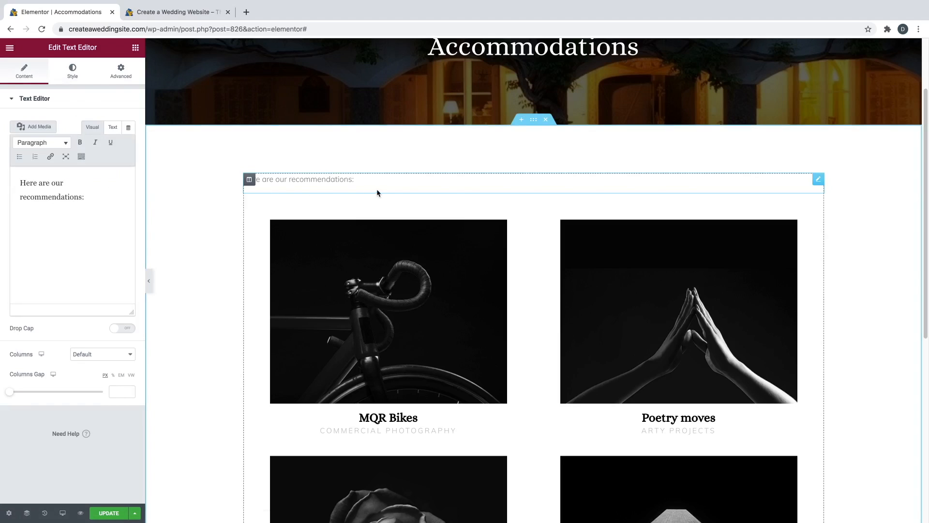
click(79, 72)
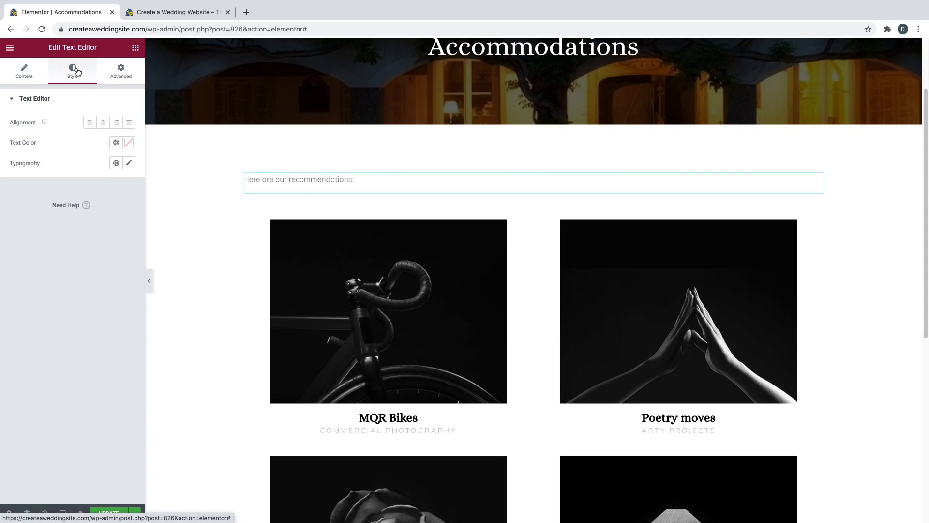
click(103, 123)
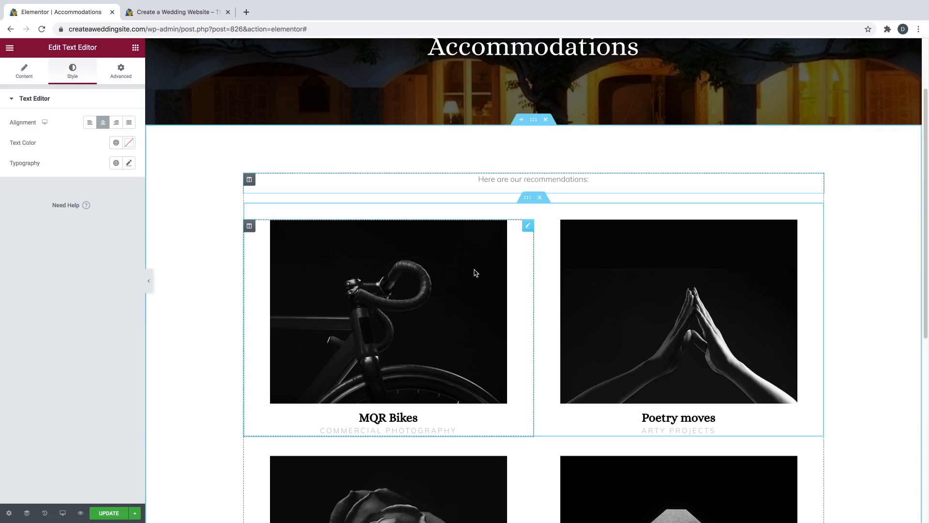
scroll(477, 297, down, 1)
scroll(477, 297, down, 1)
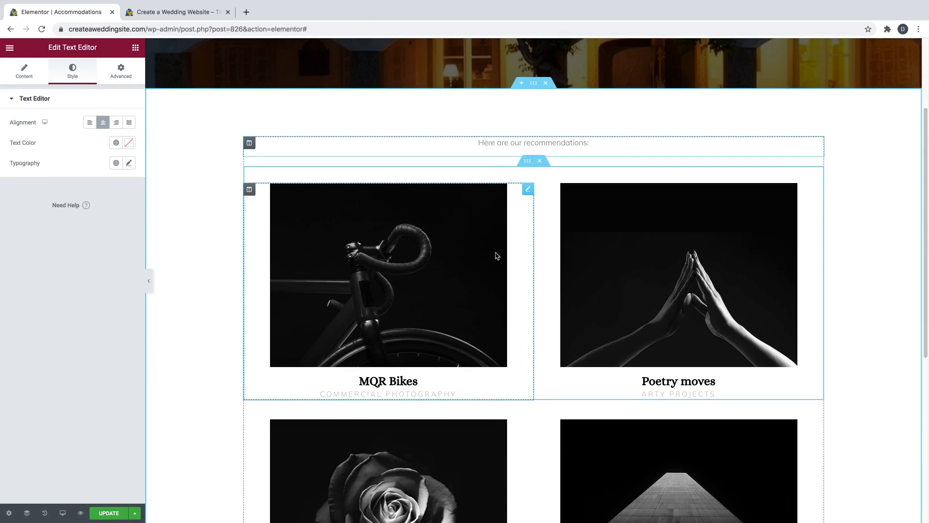
click(527, 193)
- Swap the first image box's bike photo for Hotel-Zaza.jpg from the Media Library, after comparing the hotel photos
click(57, 179)
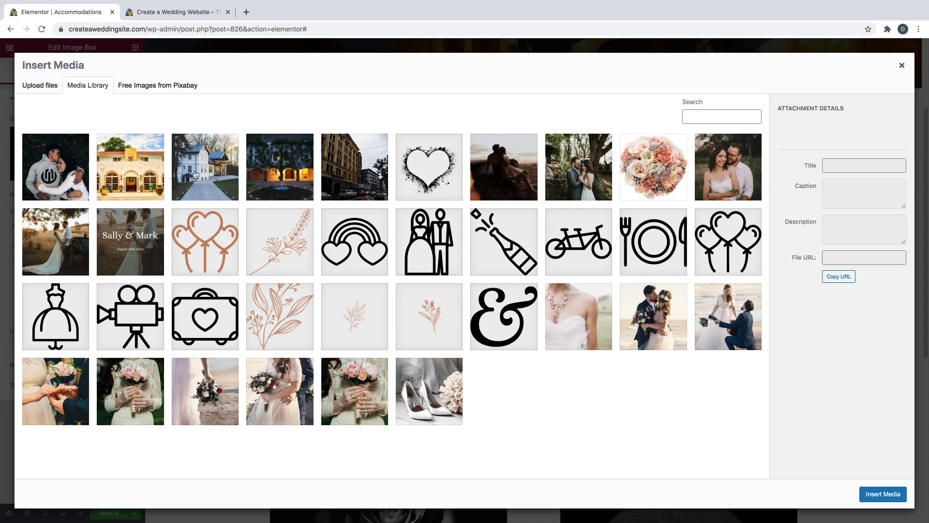
click(189, 160)
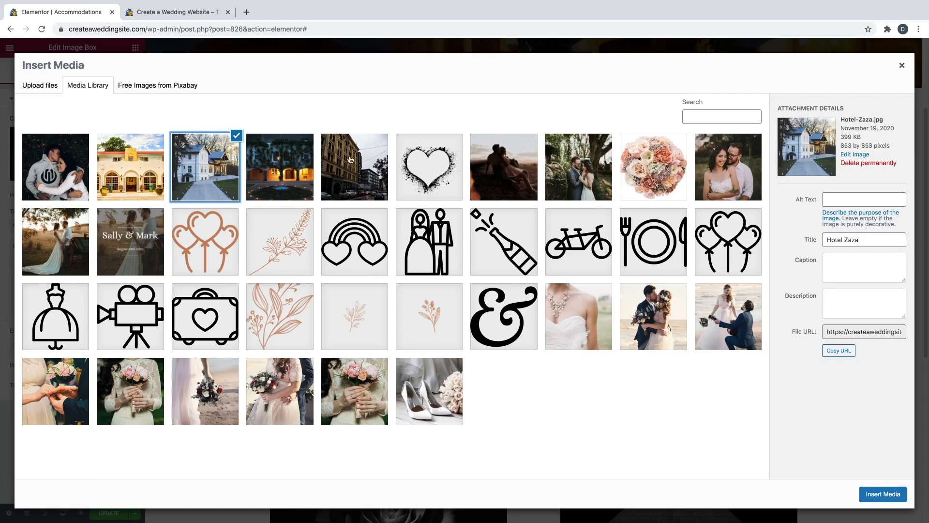
click(293, 173)
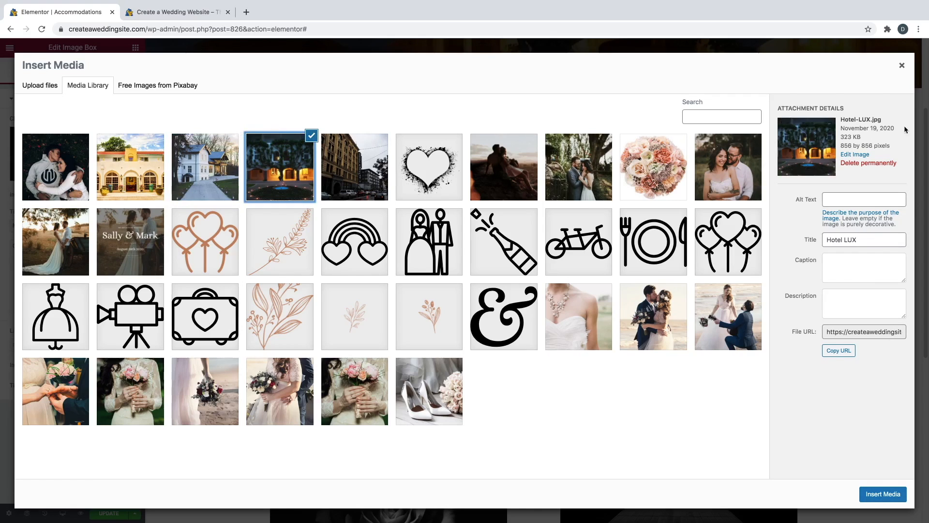
click(341, 184)
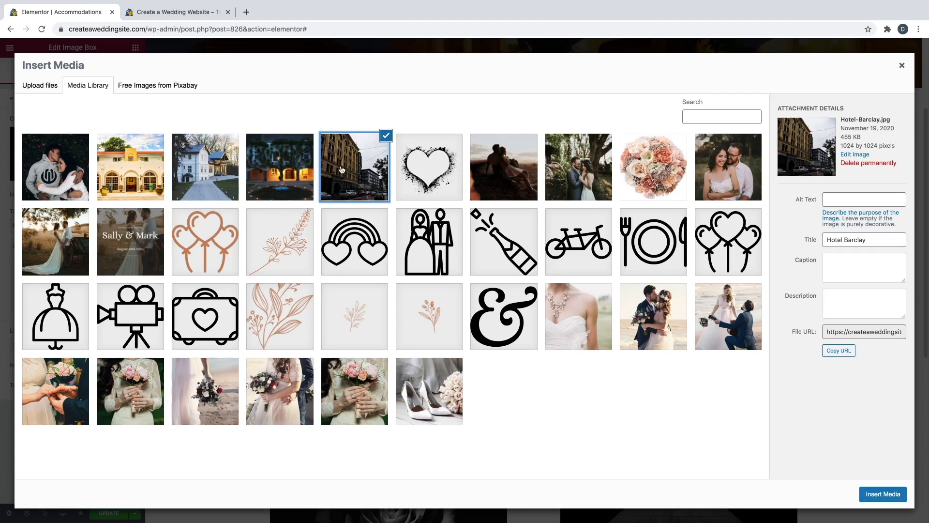
click(266, 153)
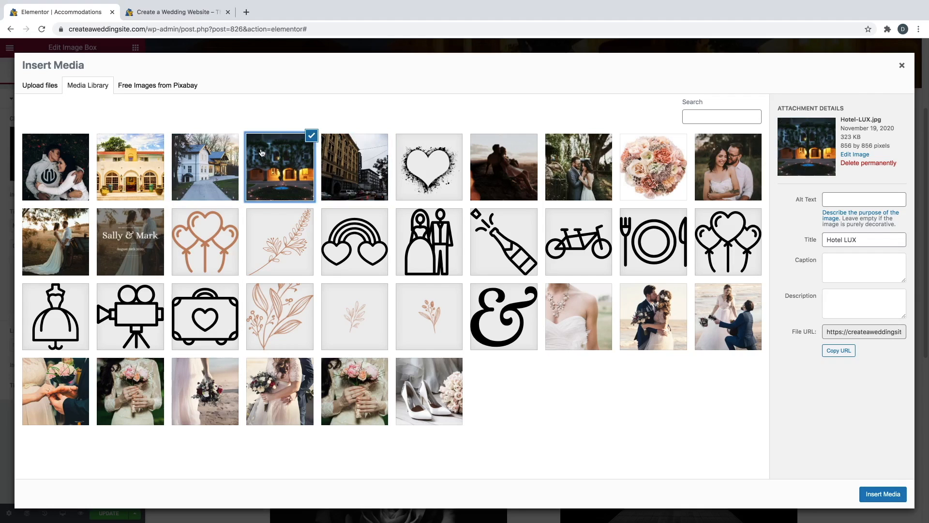
click(224, 154)
click(290, 164)
click(335, 161)
click(276, 154)
click(210, 155)
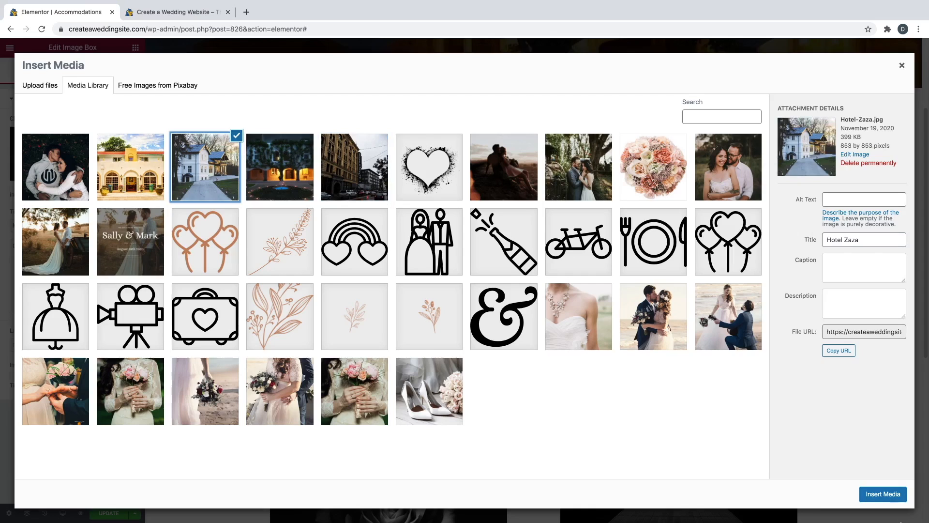
click(887, 495)
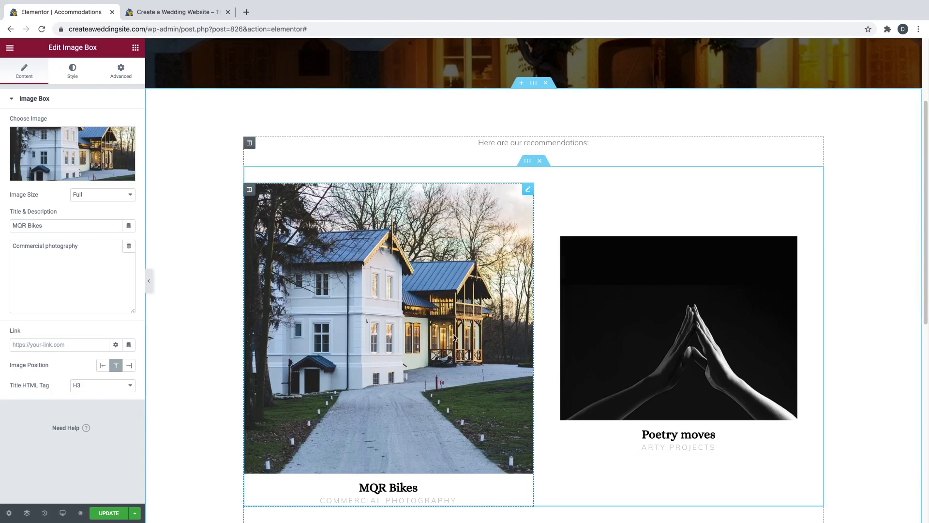
- Retitle the first box 'Hotel Zaza' and describe it as '0.3 miles from ceremony' and '$197/night'
triple_click(51, 226)
text(Hotel Zaza)
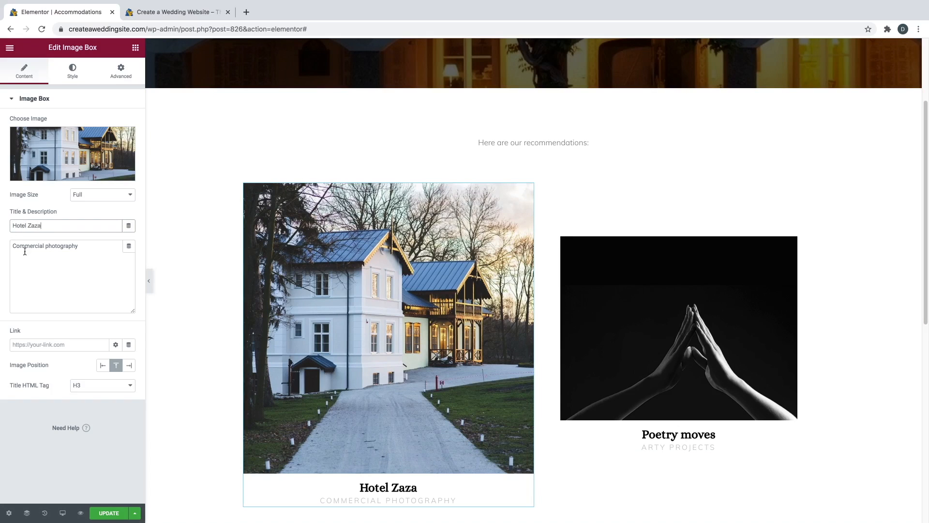
triple_click(69, 255)
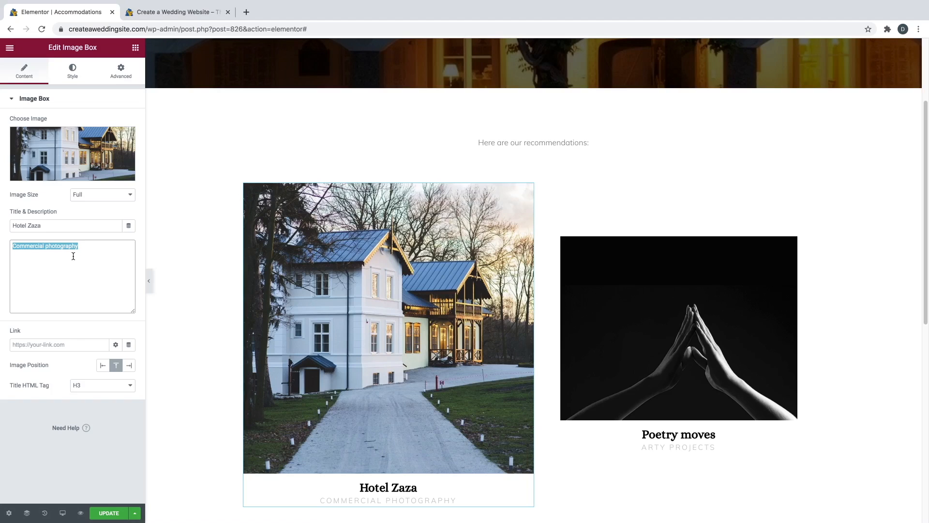
text(0.3 miles from ceremony)
key(Return)
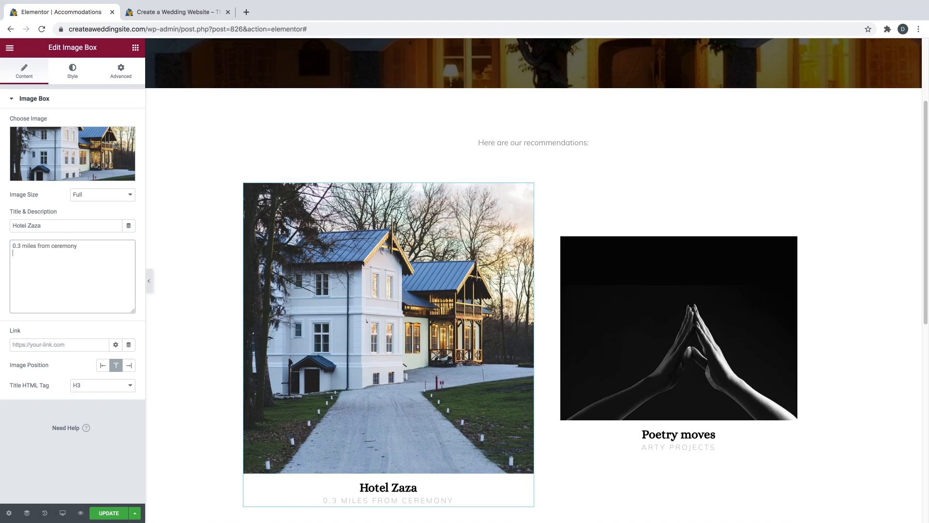
text($197/night)
- Fix the description's line break so '$197/night' sits on its own second line
scroll(371, 361, down, 2)
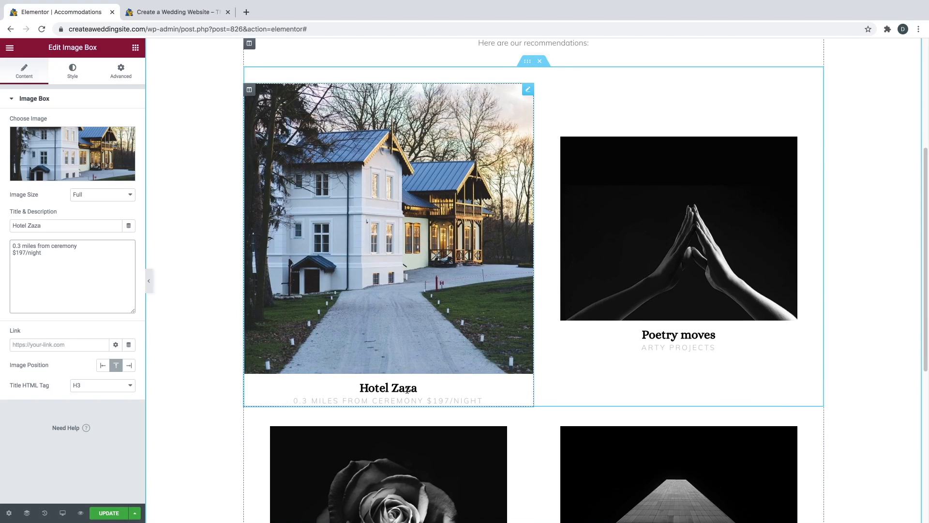
click(429, 400)
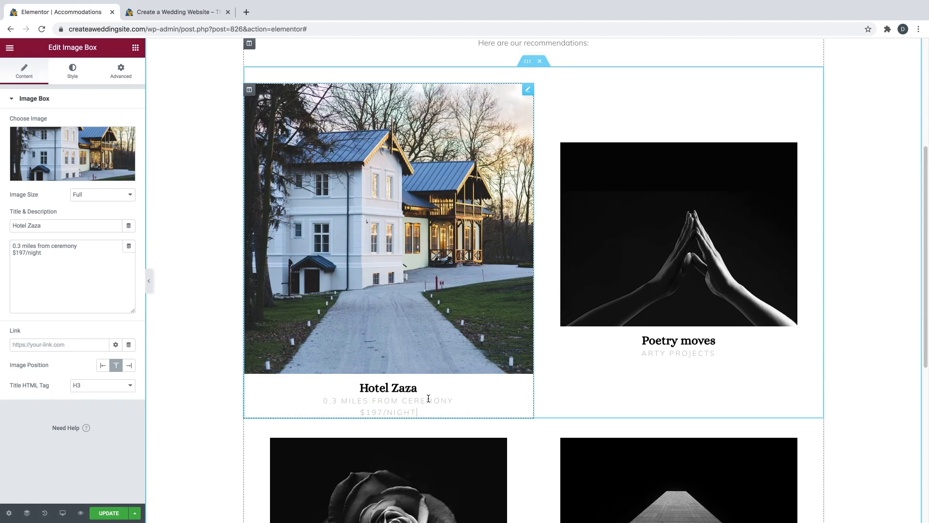
click(361, 411)
key(BackSpace)
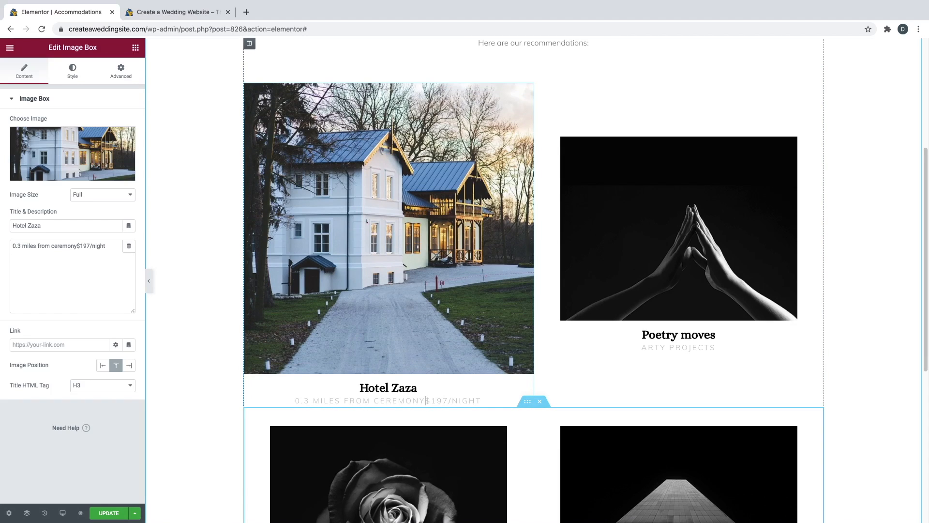
key(Return)
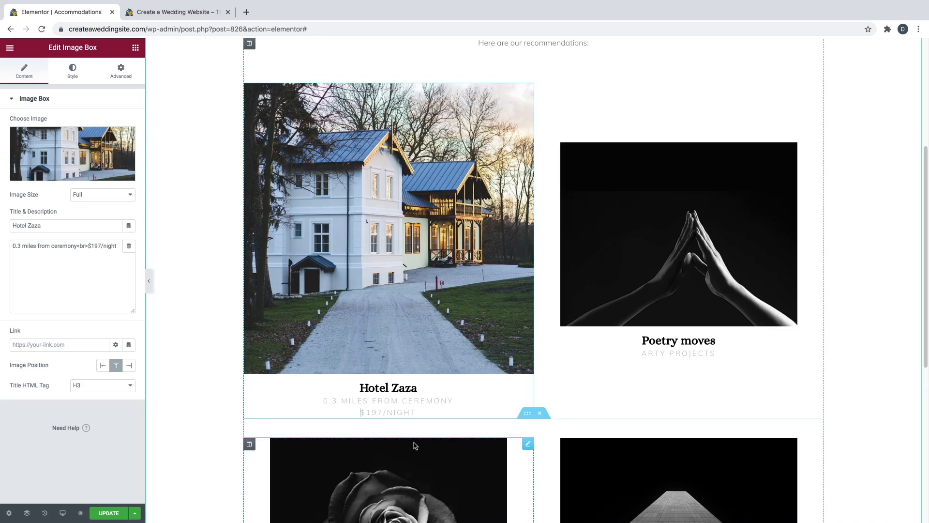
click(79, 244)
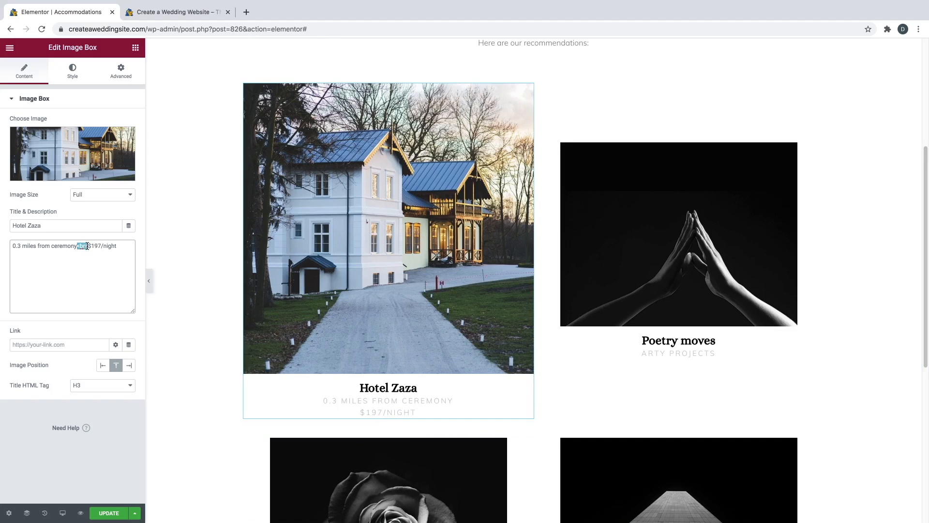
click(87, 245)
double_click(84, 245)
click(88, 246)
- Set the Hotel Zaza image width to 75% in Style, then go back to the Elements panel
click(73, 72)
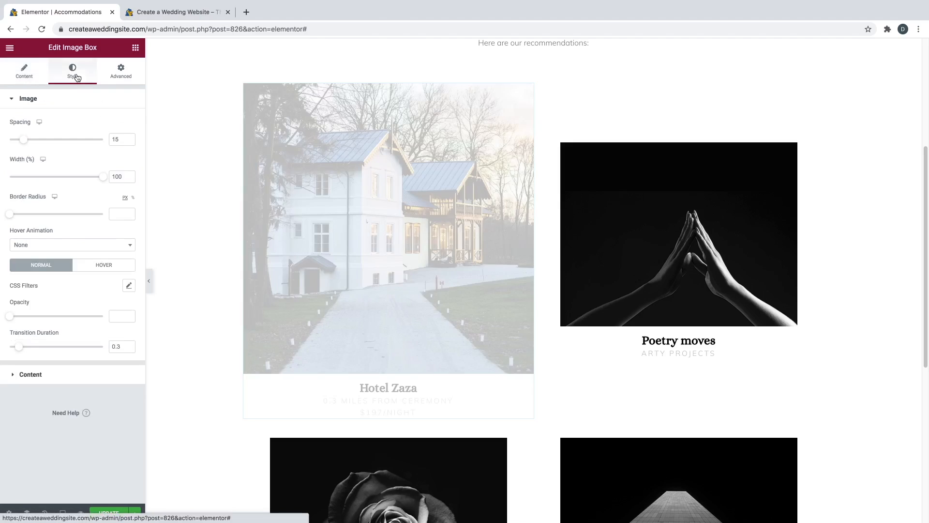
drag(101, 181, 77, 175)
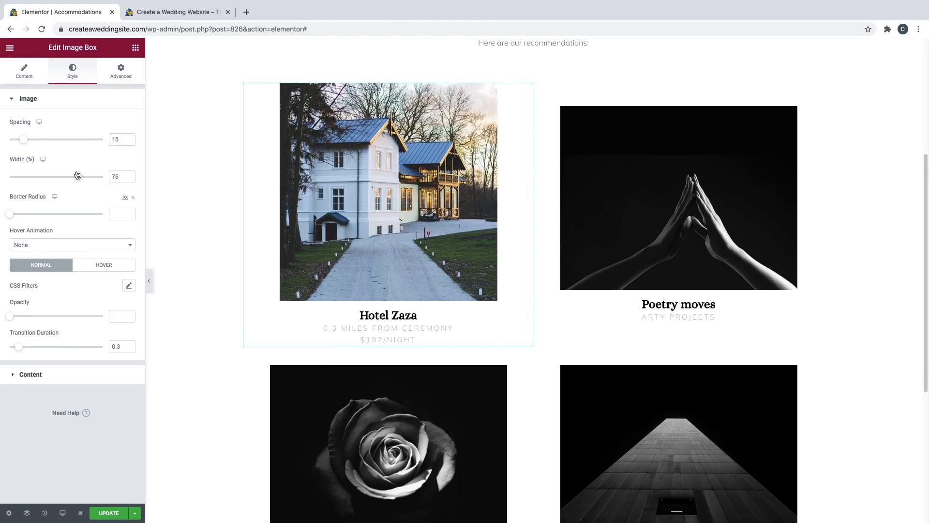
click(136, 47)
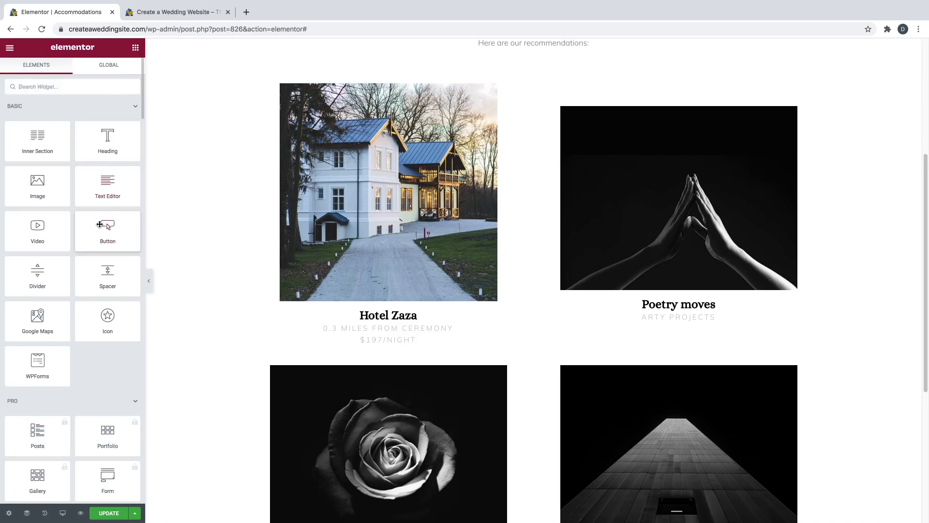
- Add a centred button labelled 'Book Now' below the Hotel Zaza box
drag(100, 226, 397, 332)
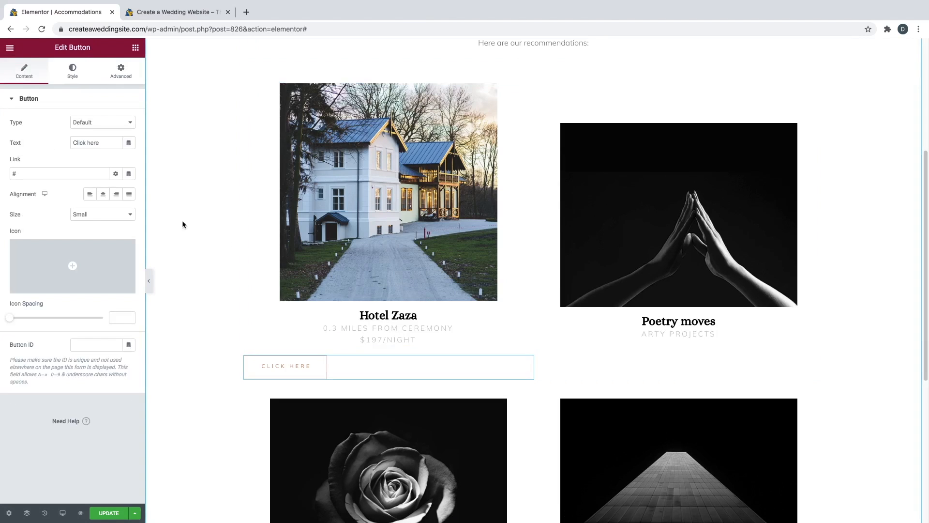
click(102, 199)
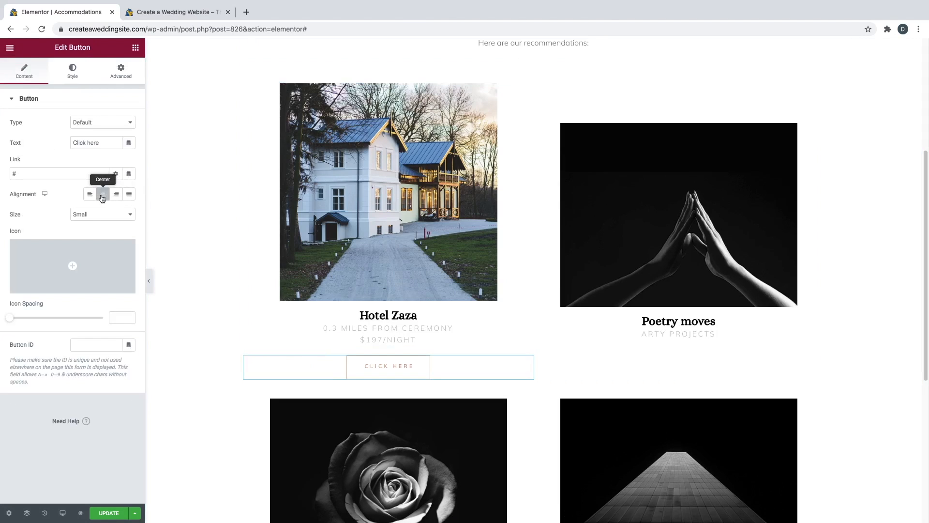
triple_click(95, 142)
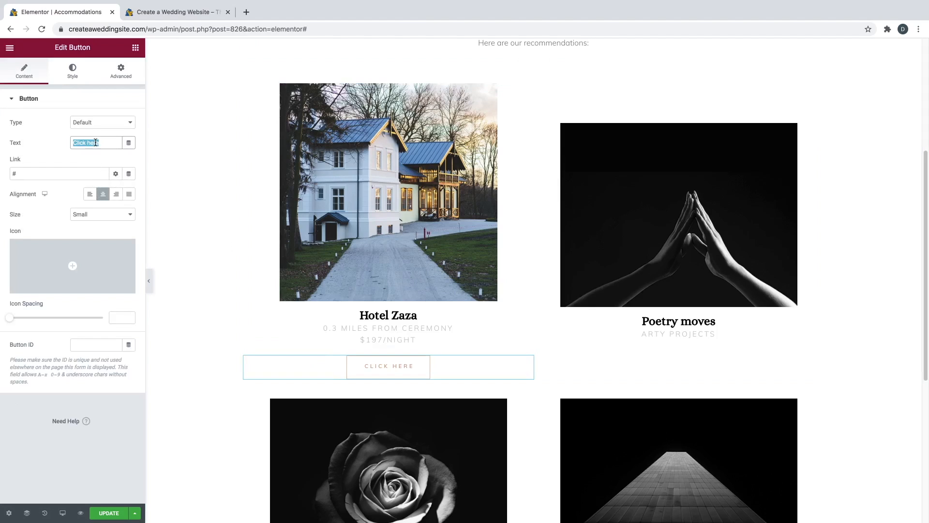
text(Book Now)
- Delete the '#' from the Book Now button's link so it is empty
click(24, 175)
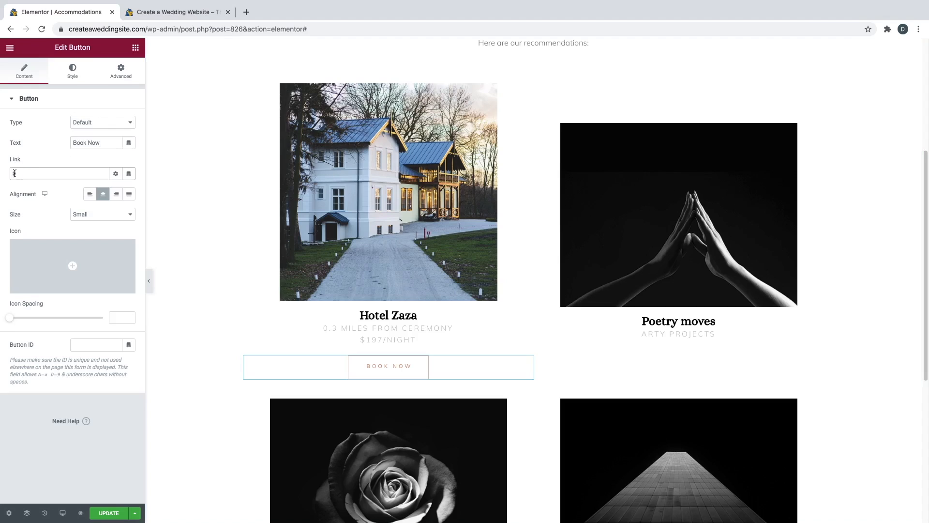
click(26, 173)
key(BackSpace)
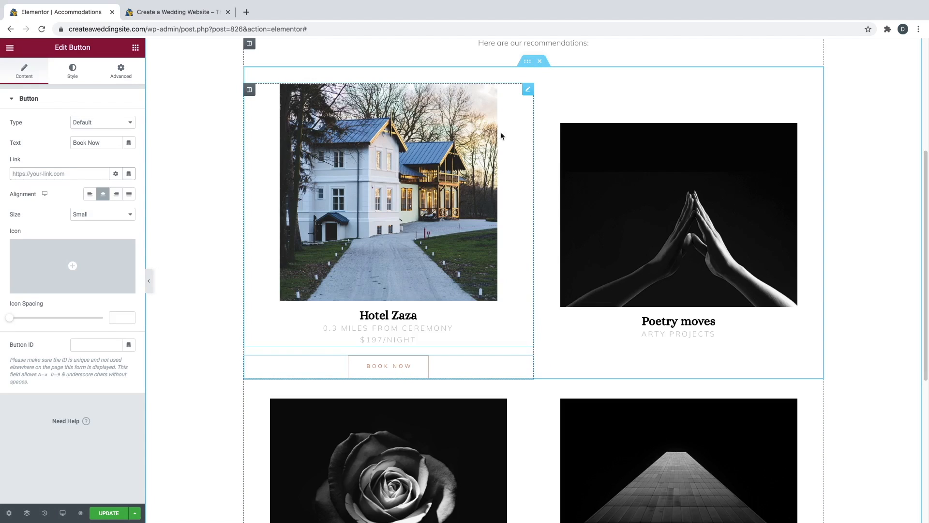
- Duplicate the Hotel Zaza card into the right column and delete the Poetry moves card
right_click(527, 94)
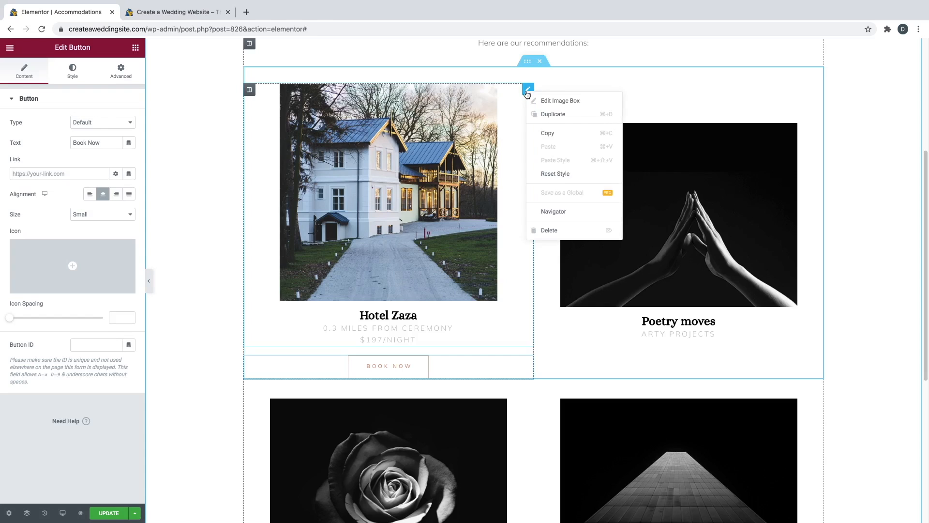
click(548, 116)
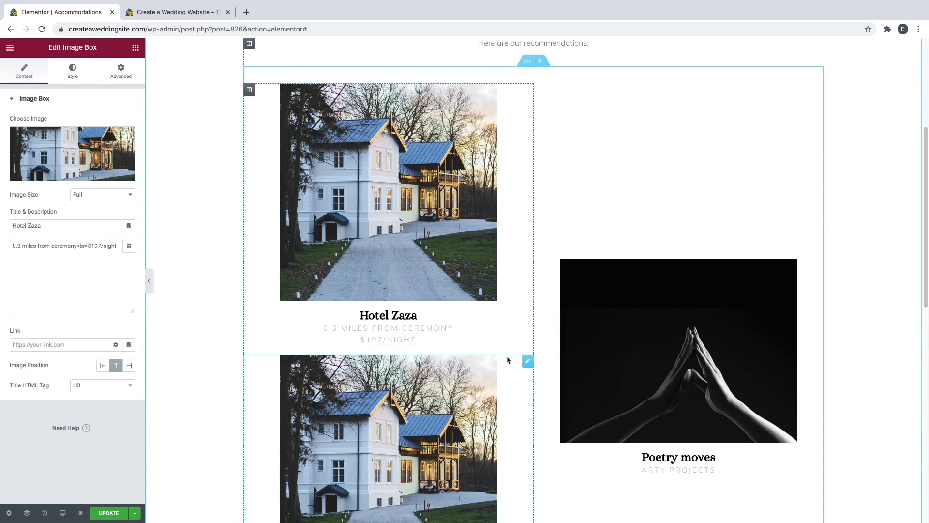
drag(527, 362, 608, 163)
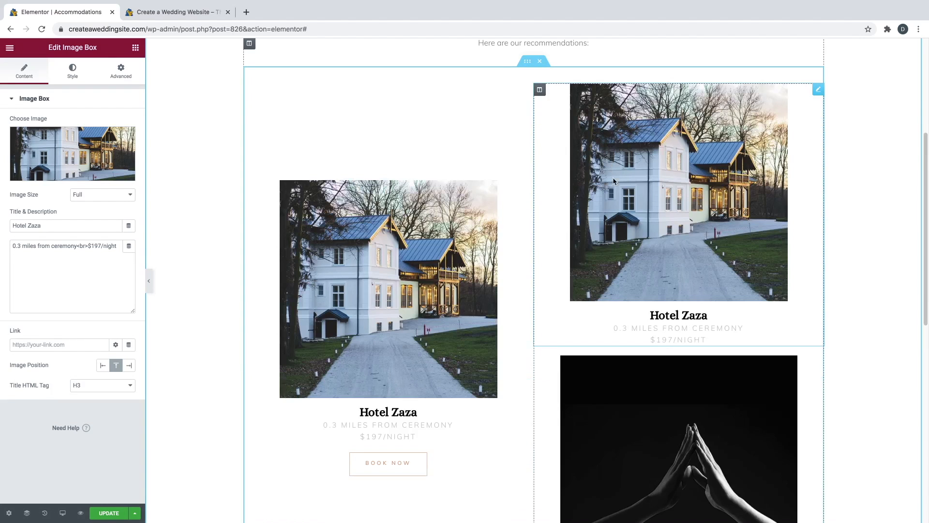
scroll(704, 267, down, 1)
scroll(705, 271, down, 2)
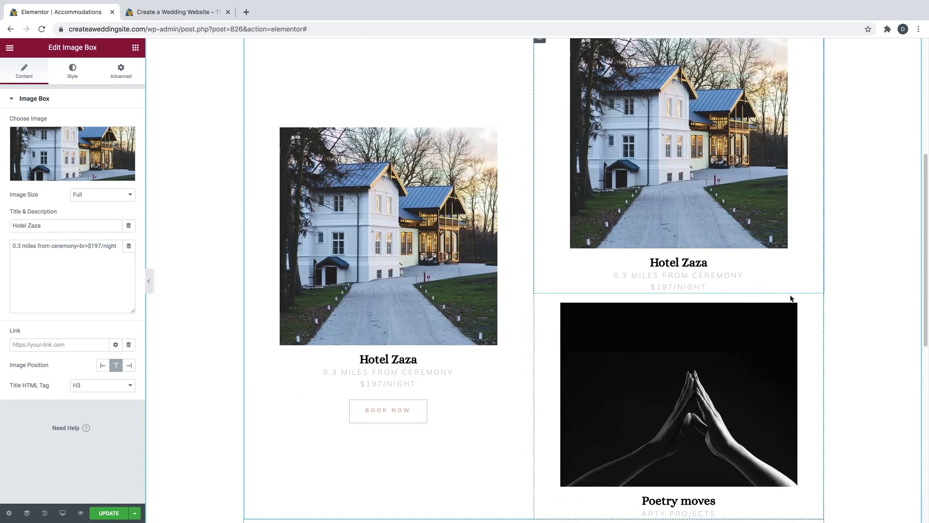
right_click(817, 310)
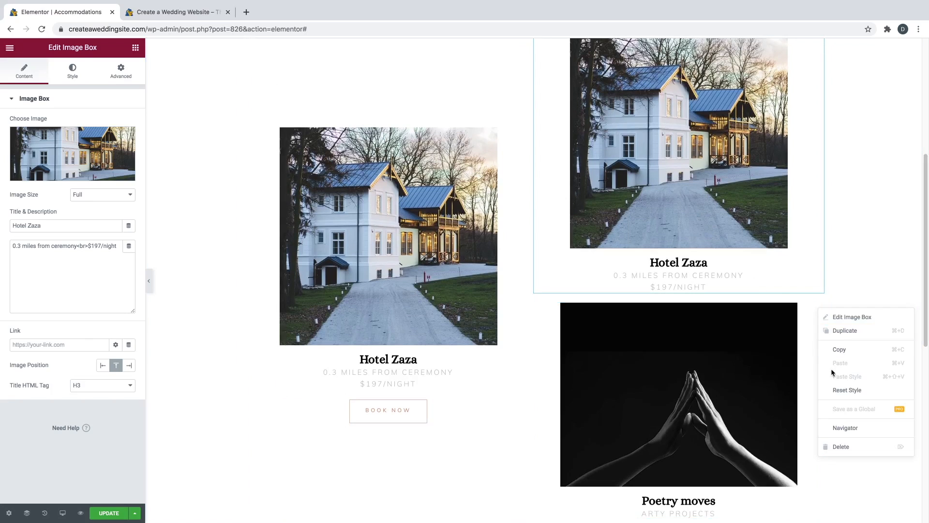
click(841, 446)
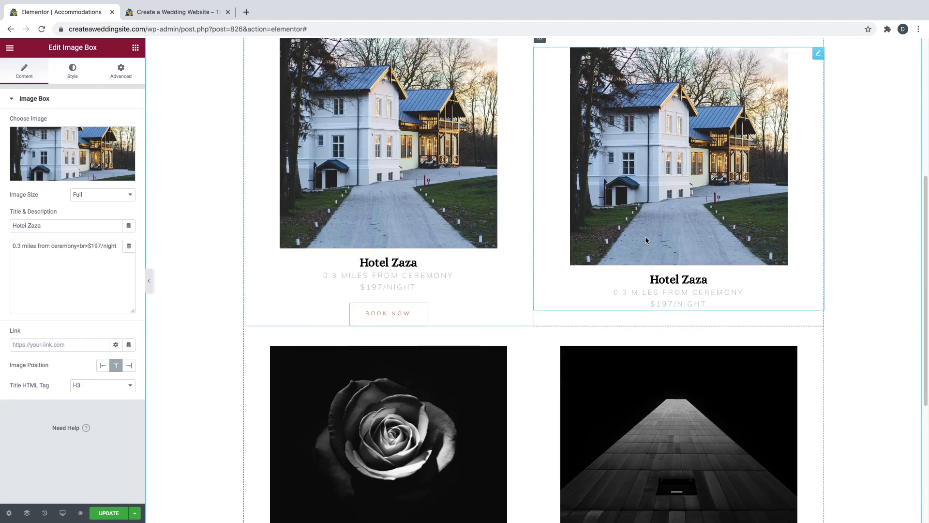
- Duplicate the Book Now button and place the copy under the right-column card
scroll(635, 207, up, 1)
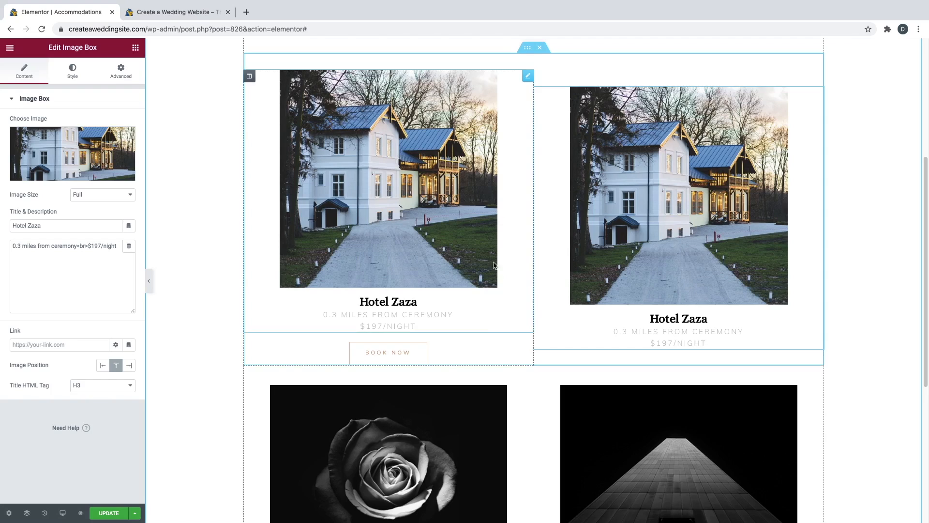
right_click(526, 348)
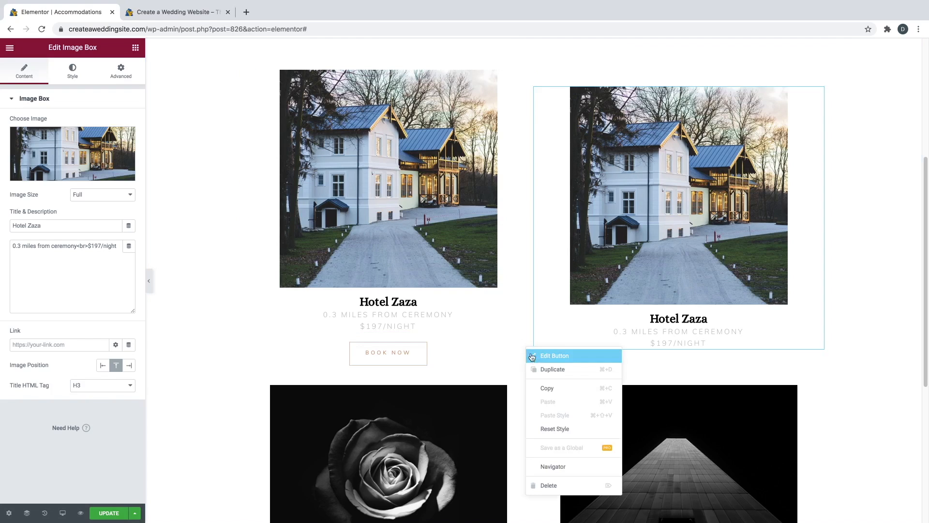
click(544, 369)
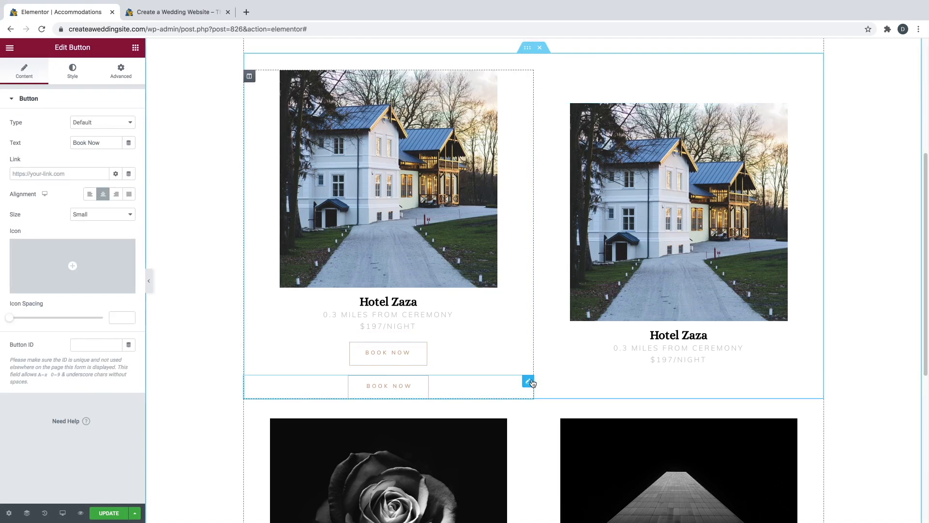
drag(528, 379, 676, 366)
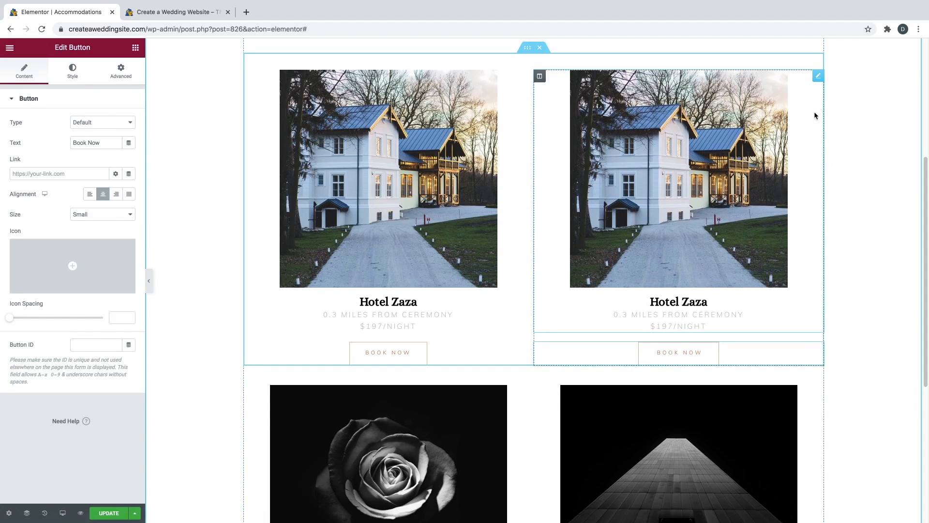
click(817, 81)
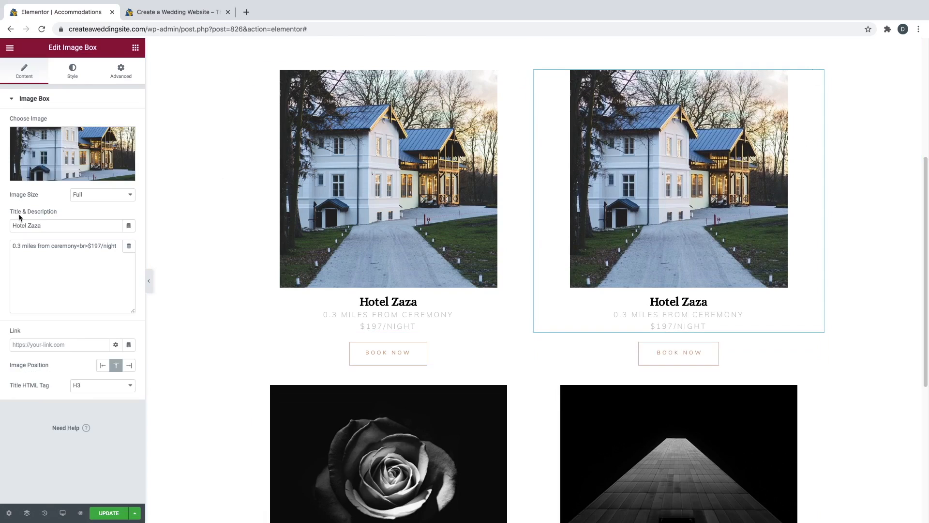
- Replace the right card's photo with The-Bavario.jpg from the Media Library
click(57, 175)
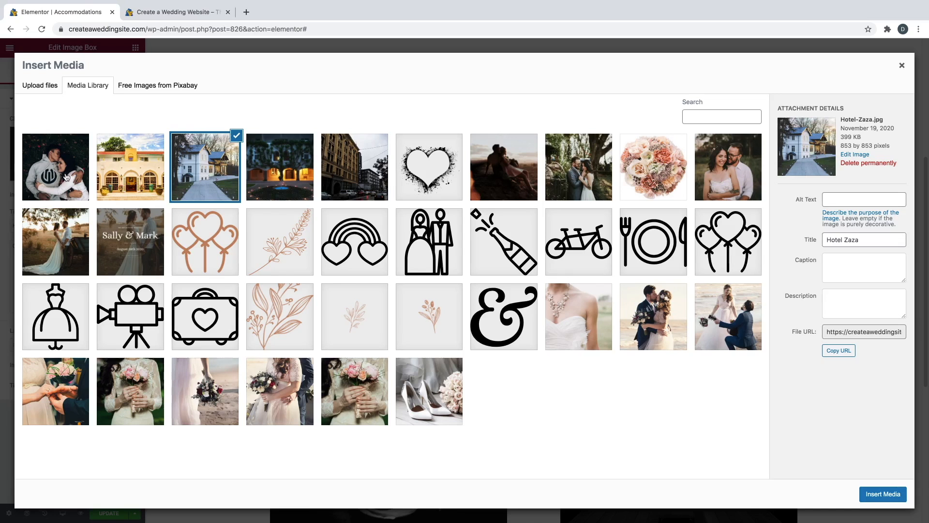
click(149, 168)
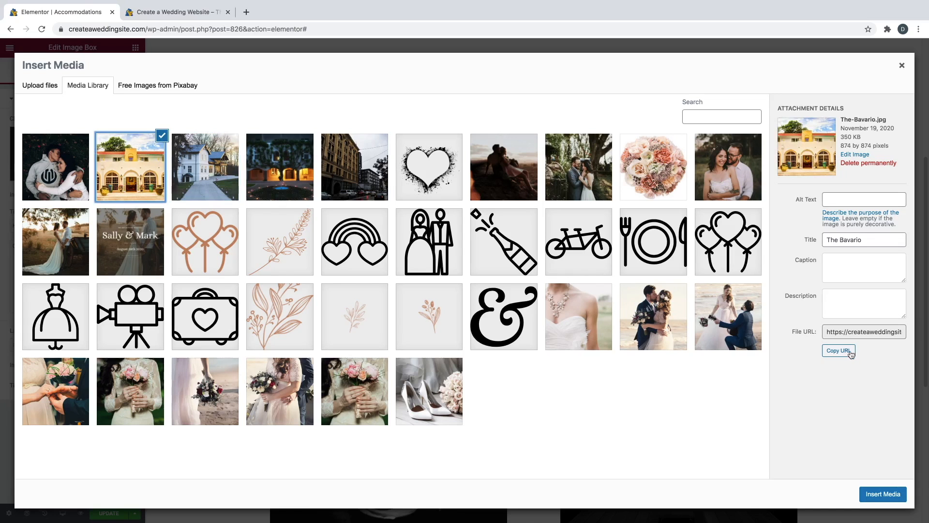
click(888, 493)
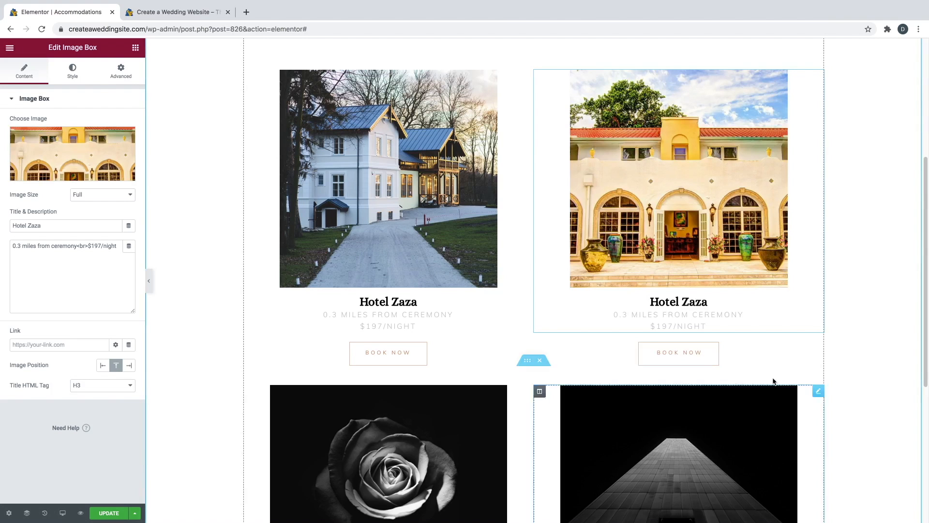
- Retitle the right card 'The Bavario' and select its distance and price description for editing
triple_click(73, 224)
text(The Bavario)
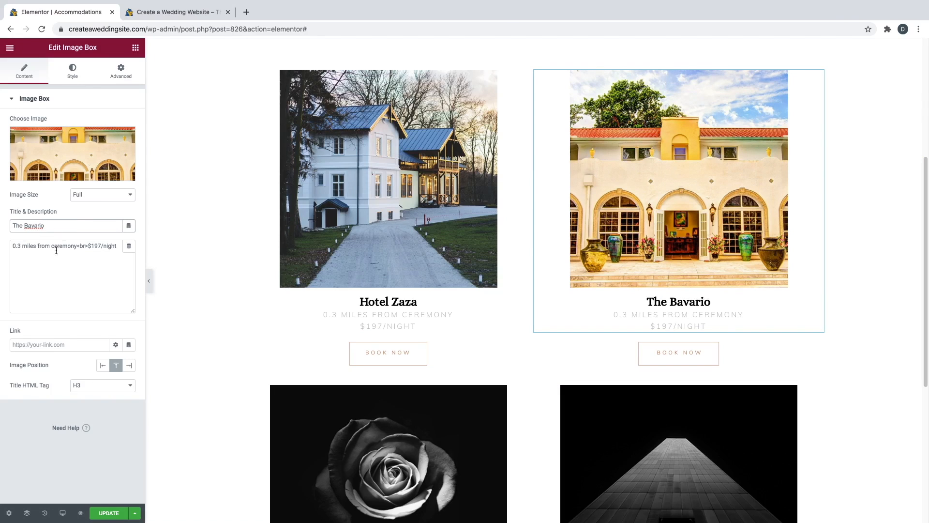
triple_click(84, 245)
click(84, 266)
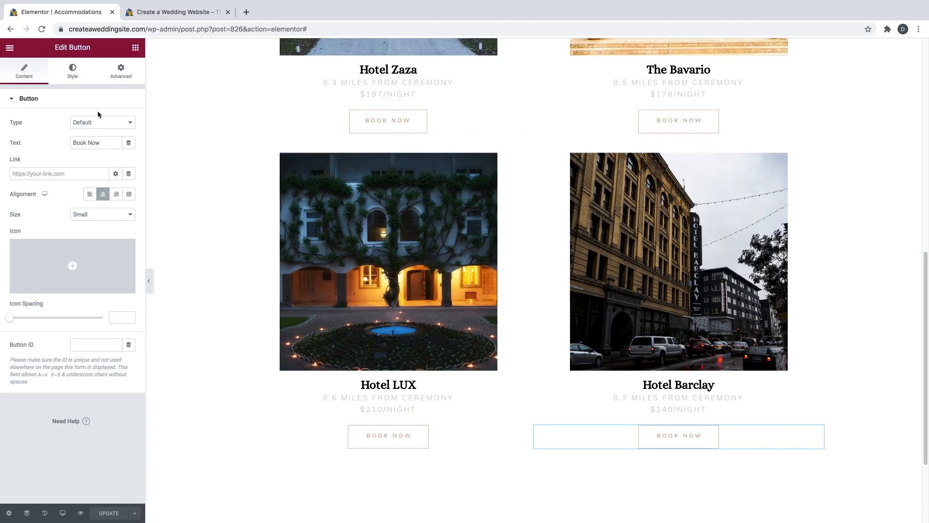
click(10, 49)
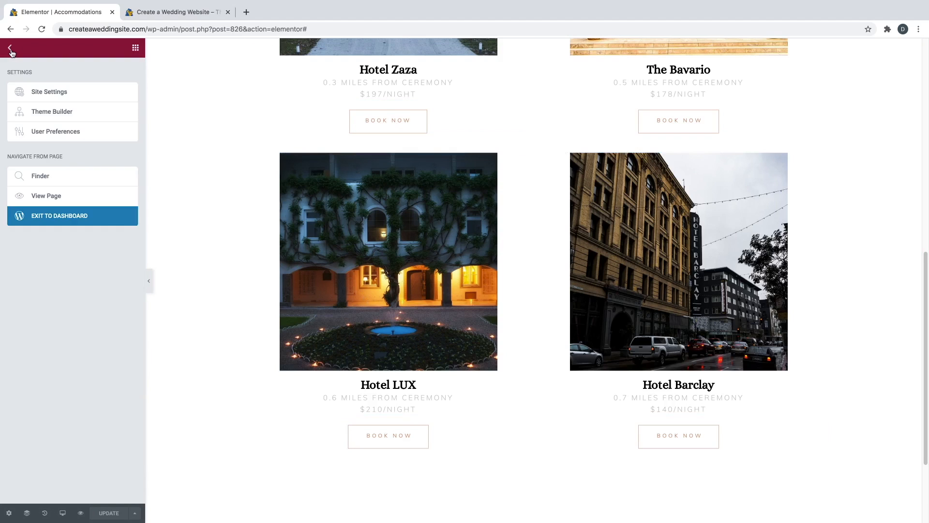
- Exit Elementor to the WordPress Dashboard and open the All Pages list
click(59, 217)
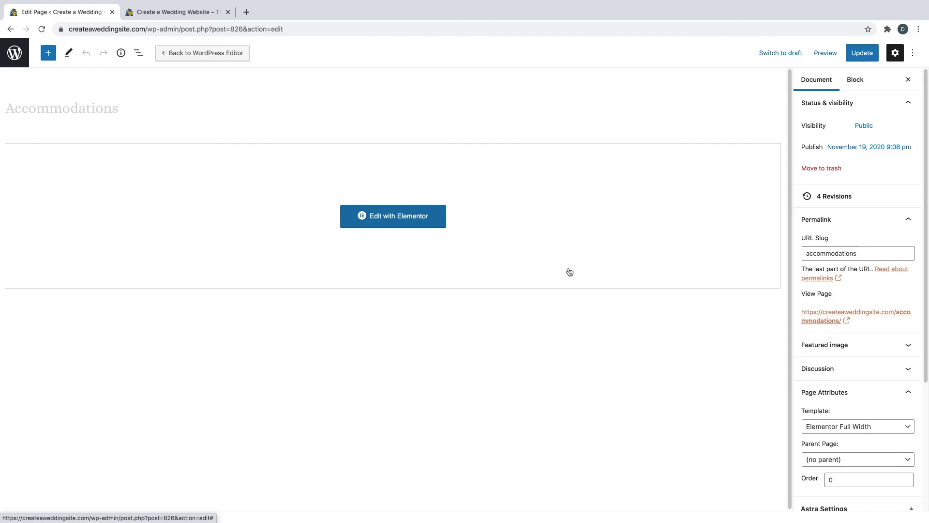
click(16, 56)
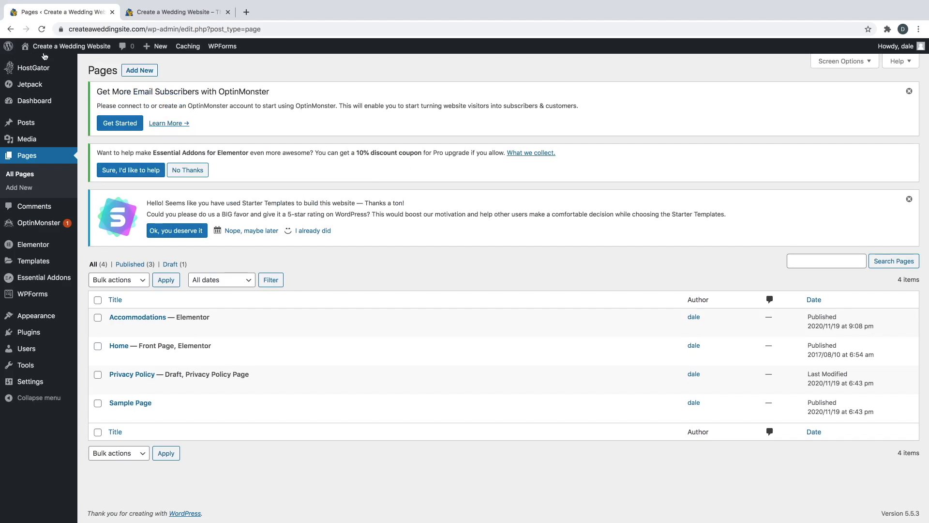
mouse_move(48, 50)
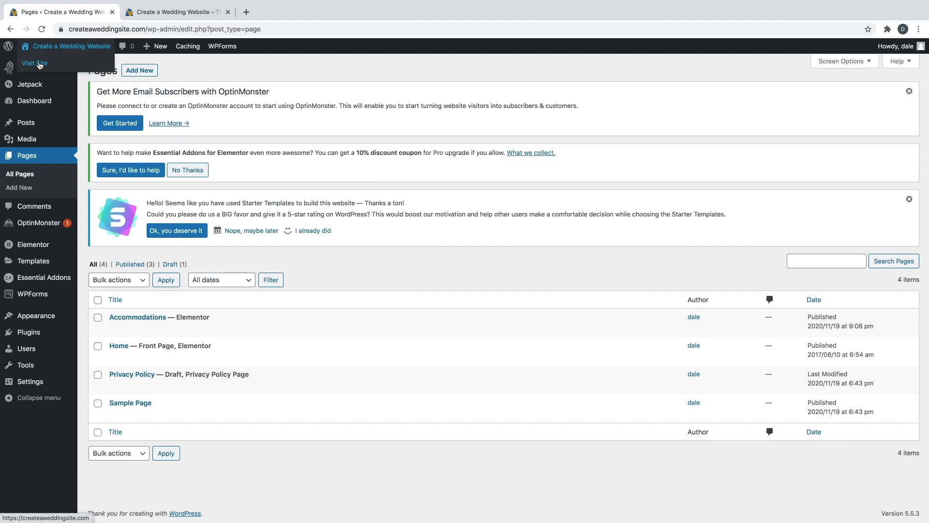
click(39, 66)
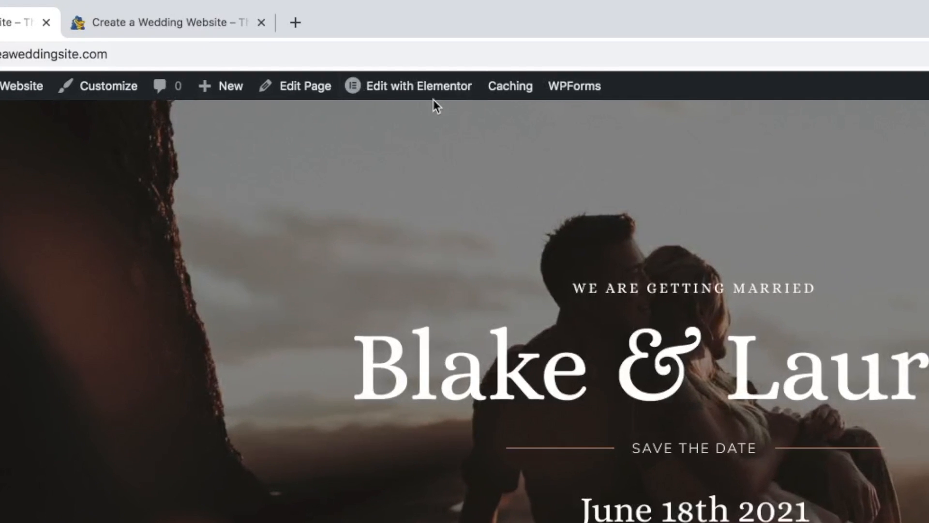
mouse_move(432, 96)
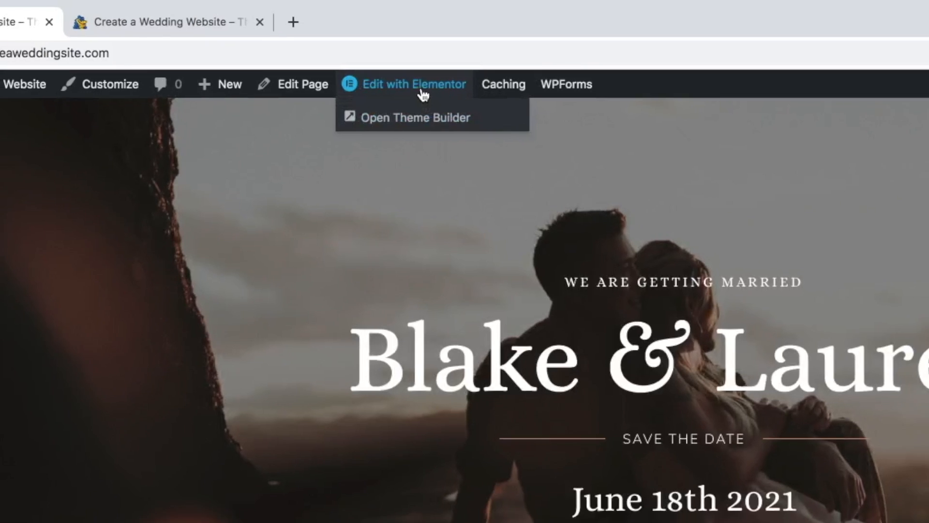
click(419, 87)
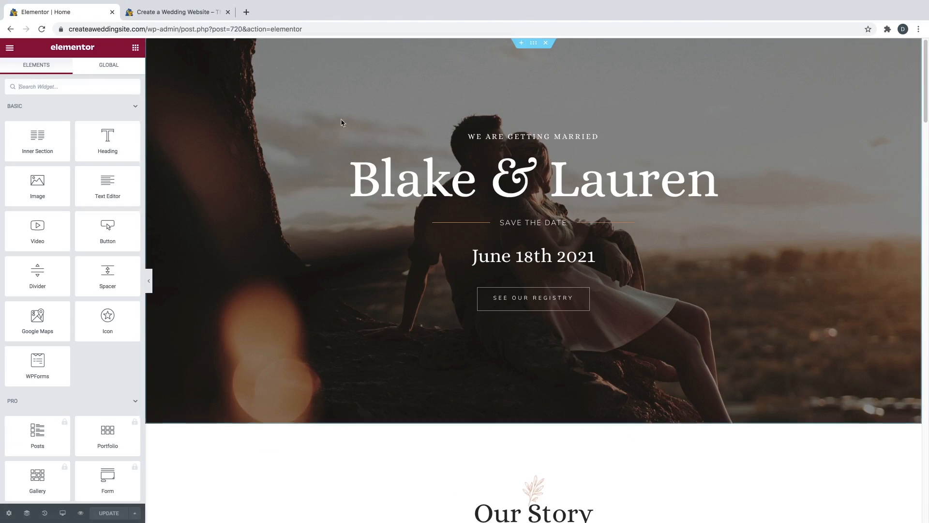
scroll(361, 180, down, 20)
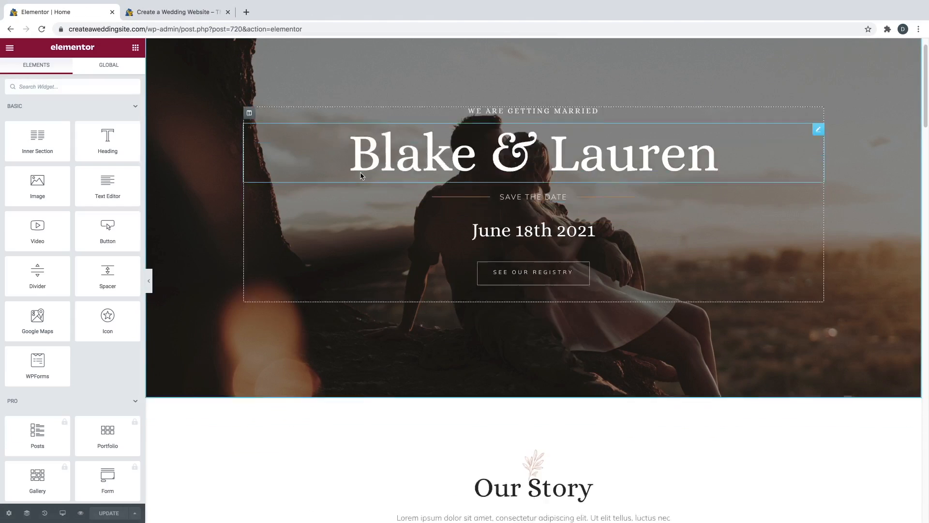
scroll(362, 183, down, 2)
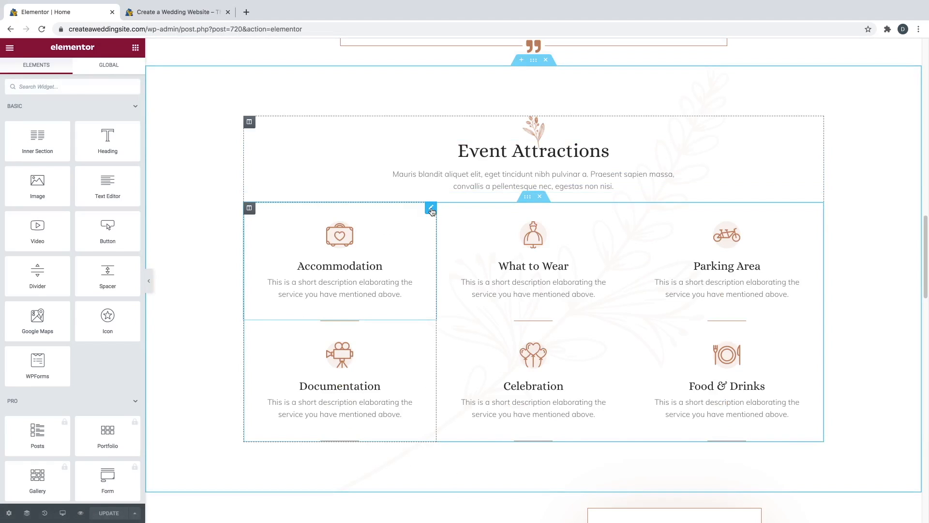
click(431, 210)
click(71, 364)
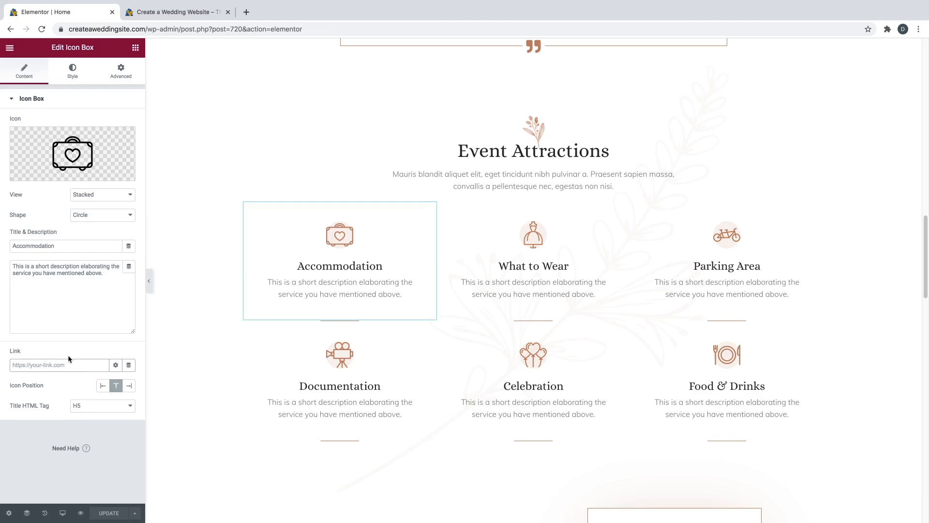
text(https://createaweddingsite.)
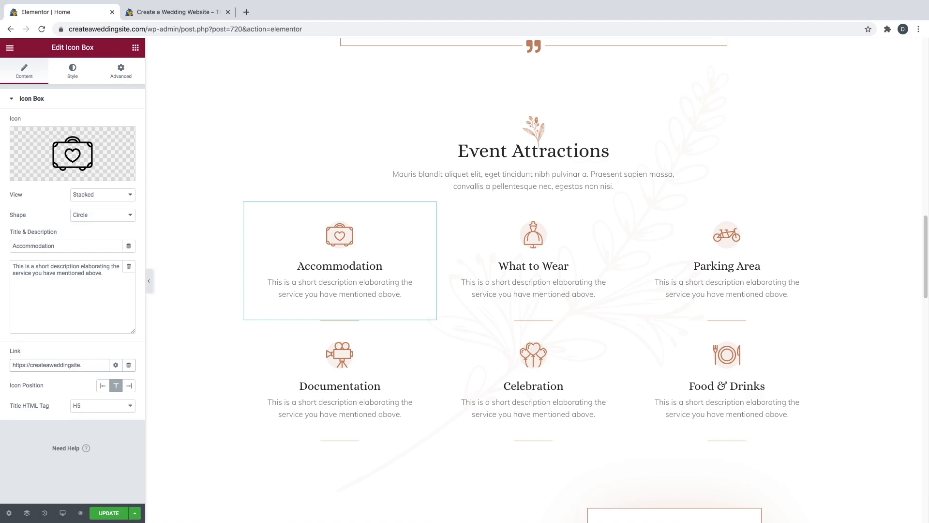
text(com/accommodations)
- Save the Home page and preview it, scrolling down to Event Attractions
click(118, 517)
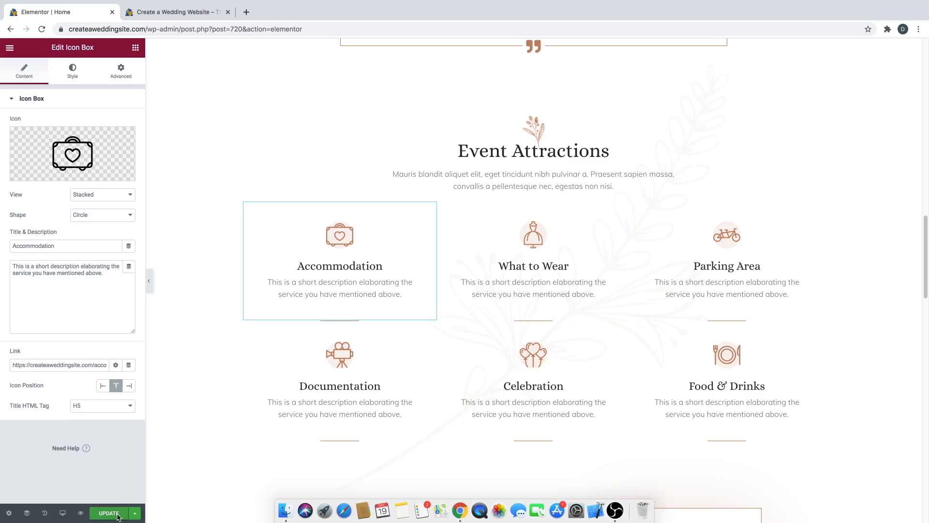
click(81, 511)
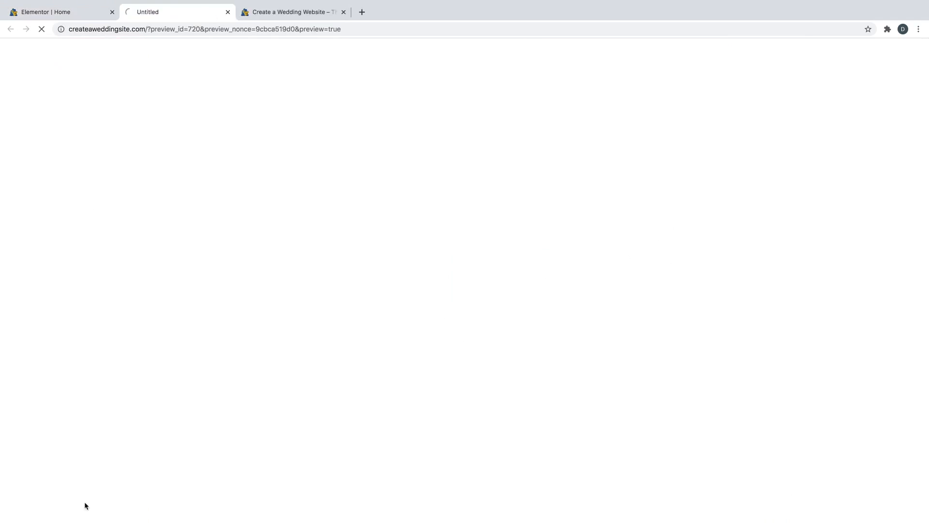
scroll(319, 321, down, 6)
scroll(318, 320, down, 10)
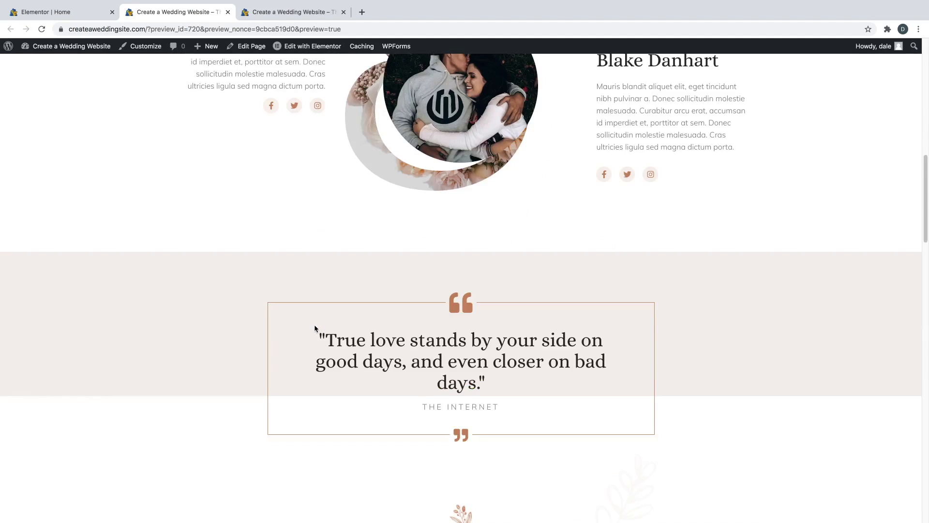
scroll(306, 332, down, 2)
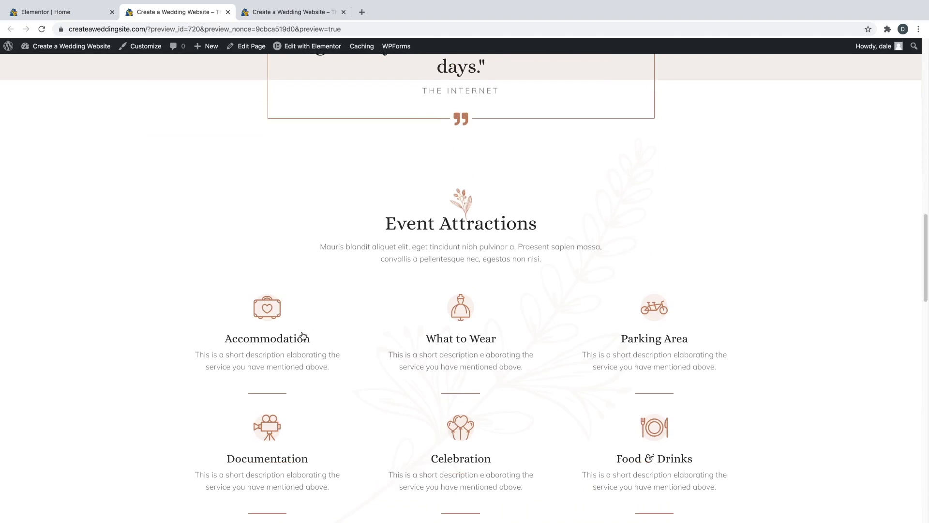
- Follow the Accommodation attraction to the Accommodations page and browse its hotel listings
click(271, 310)
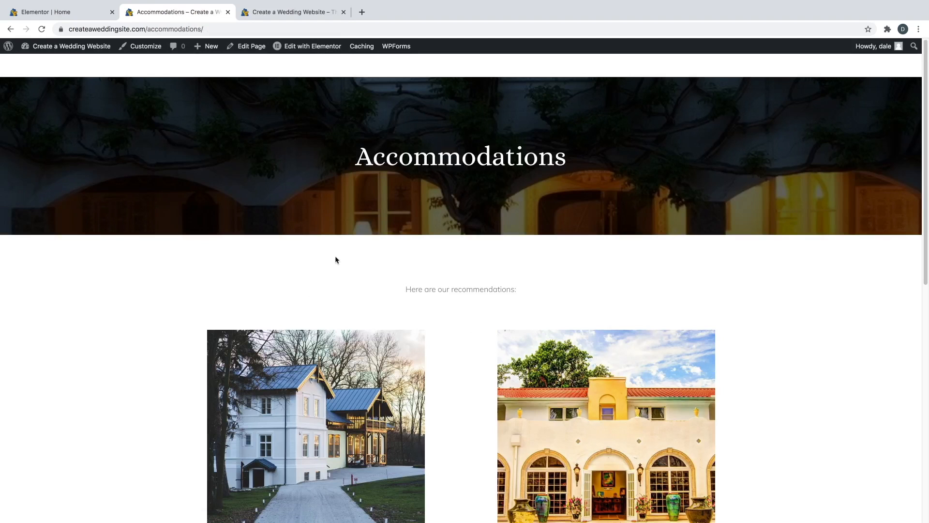
scroll(336, 260, down, 8)
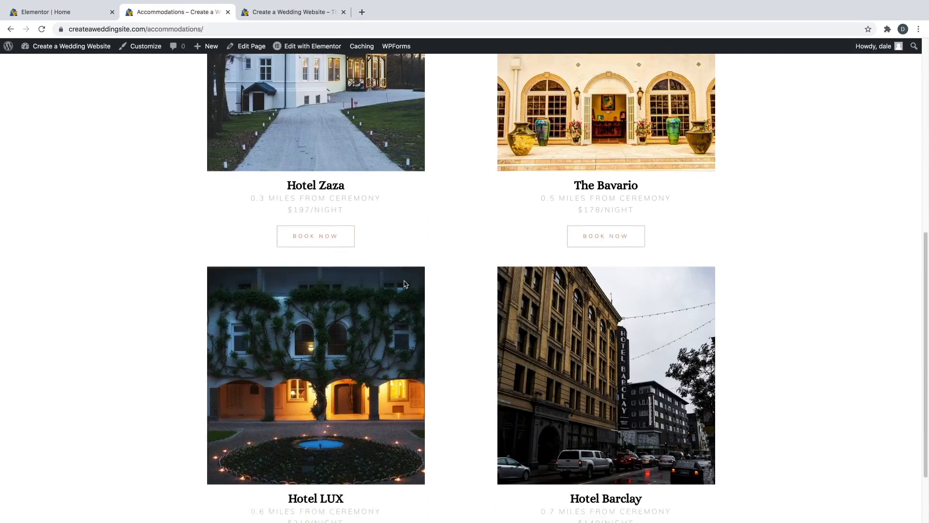
scroll(403, 283, up, 9)
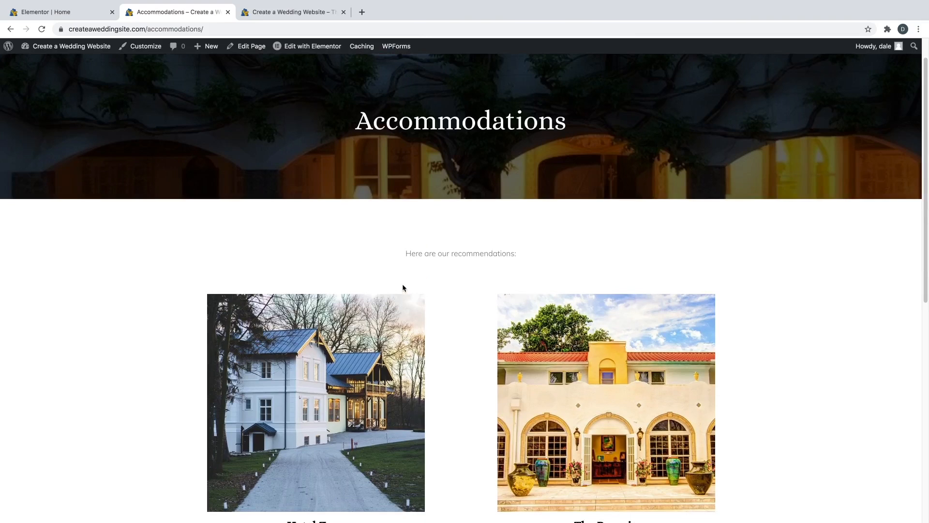
scroll(402, 288, up, 1)
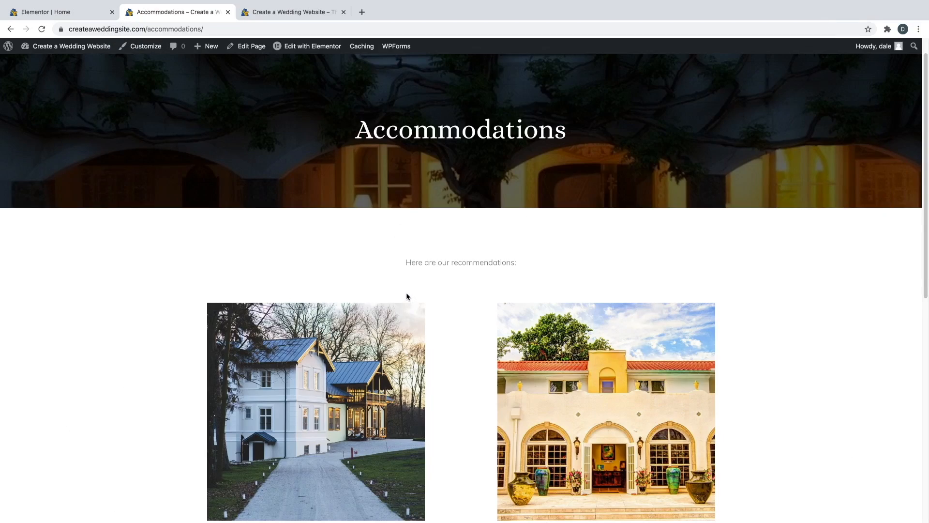
scroll(406, 292, up, 1)
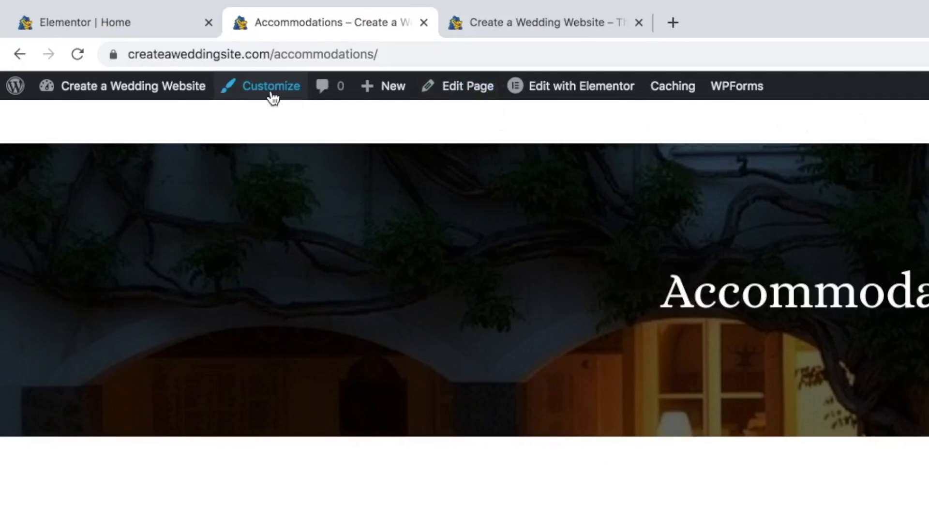
- Create a menu called 'Primary Menu' in the Customizer, assigned to the Primary Menu location
click(271, 95)
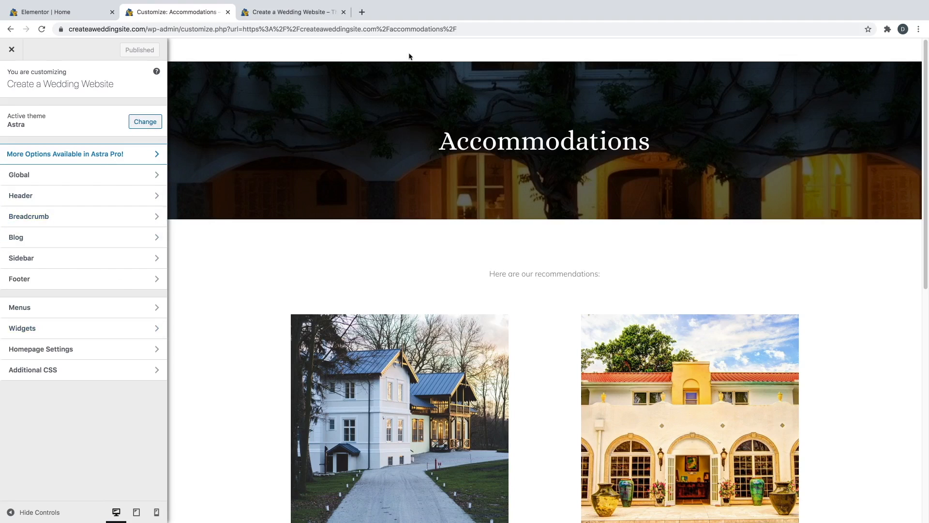
click(69, 316)
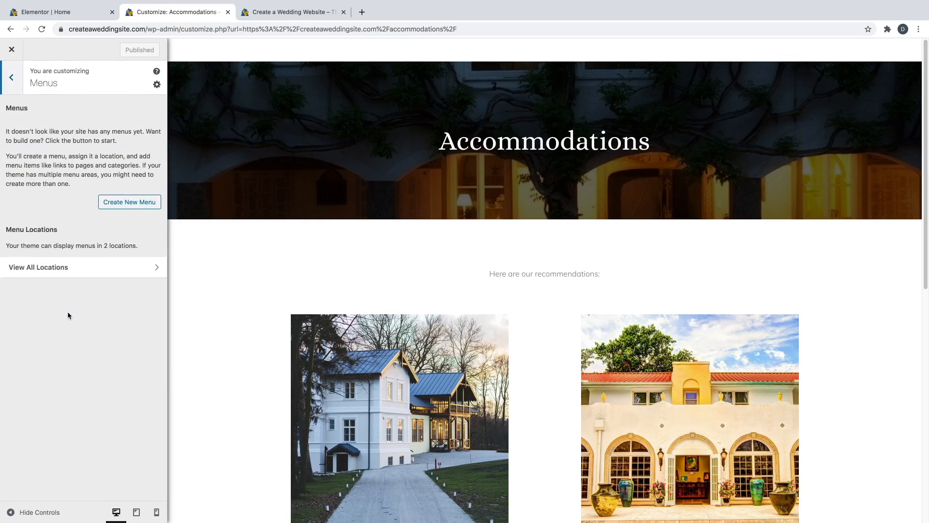
click(123, 204)
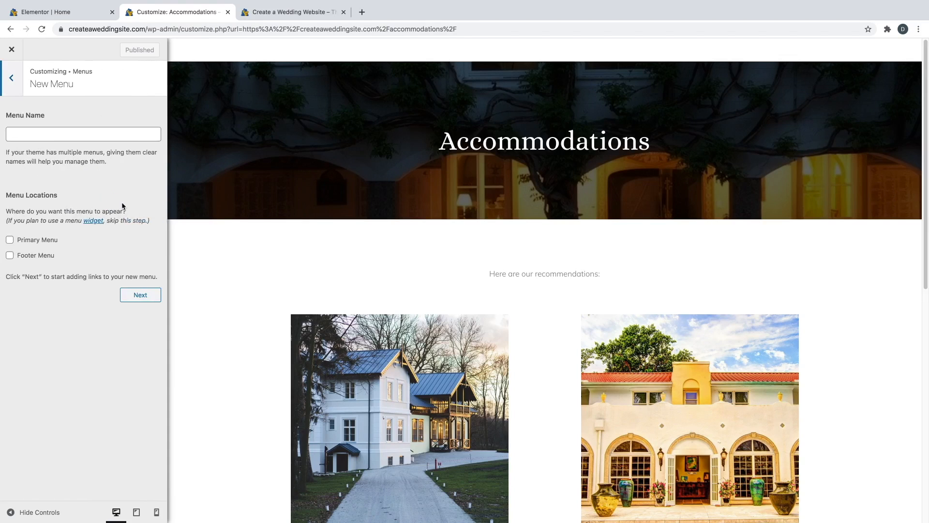
click(89, 138)
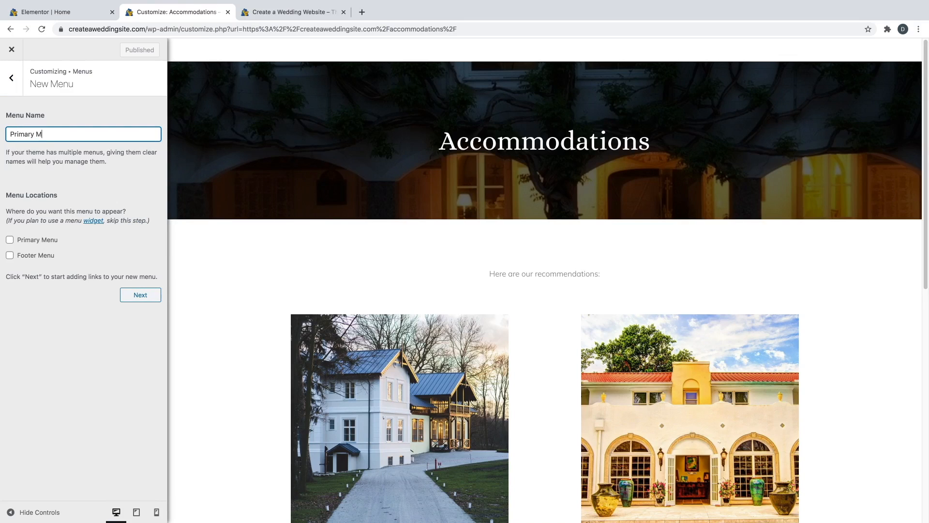
click(11, 240)
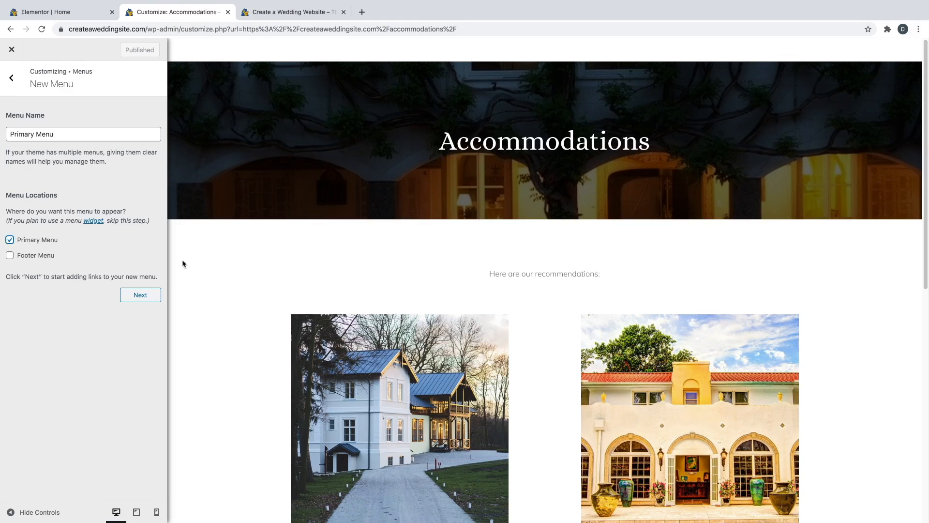
click(149, 296)
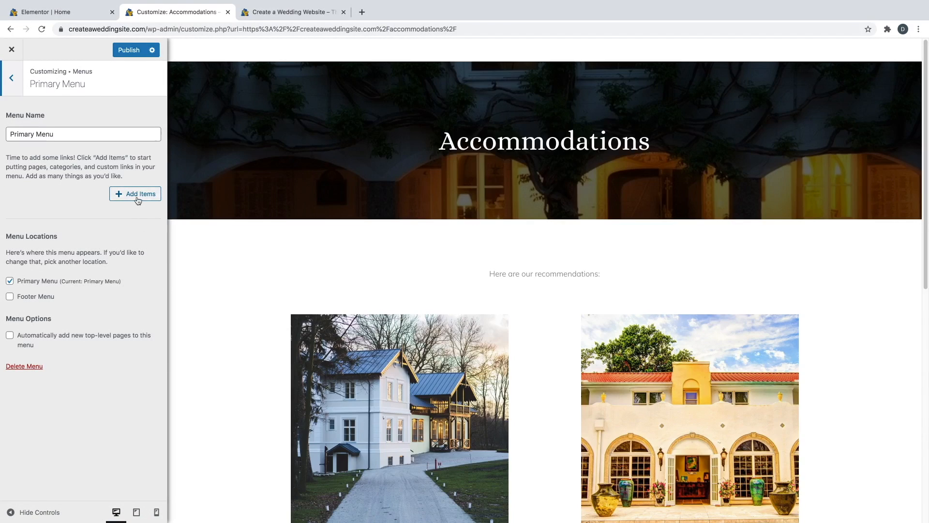
- Add the Home page as Primary Menu's first item and return to the Menus list
click(138, 194)
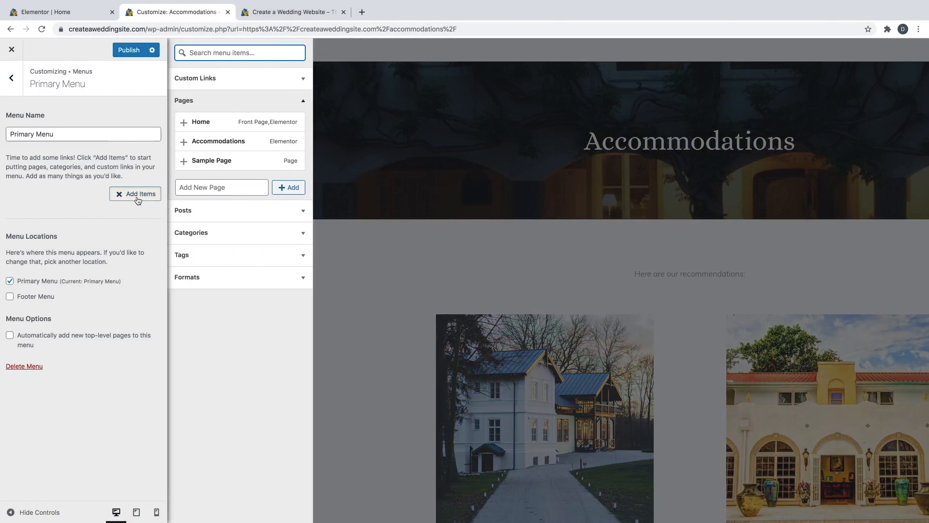
click(205, 125)
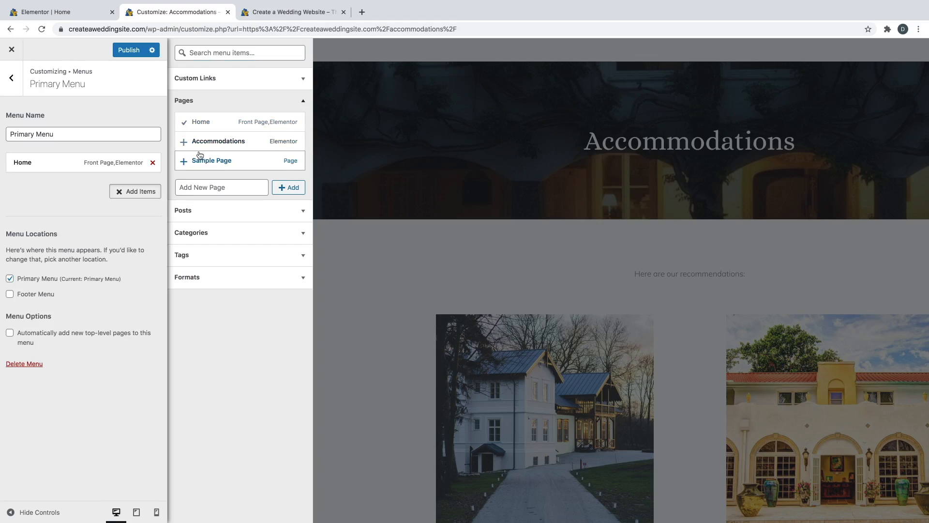
click(230, 103)
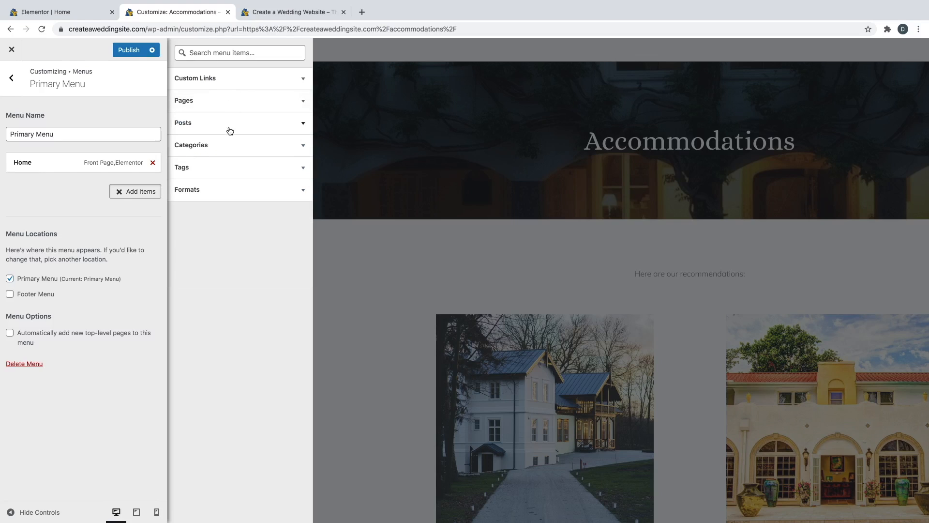
click(212, 101)
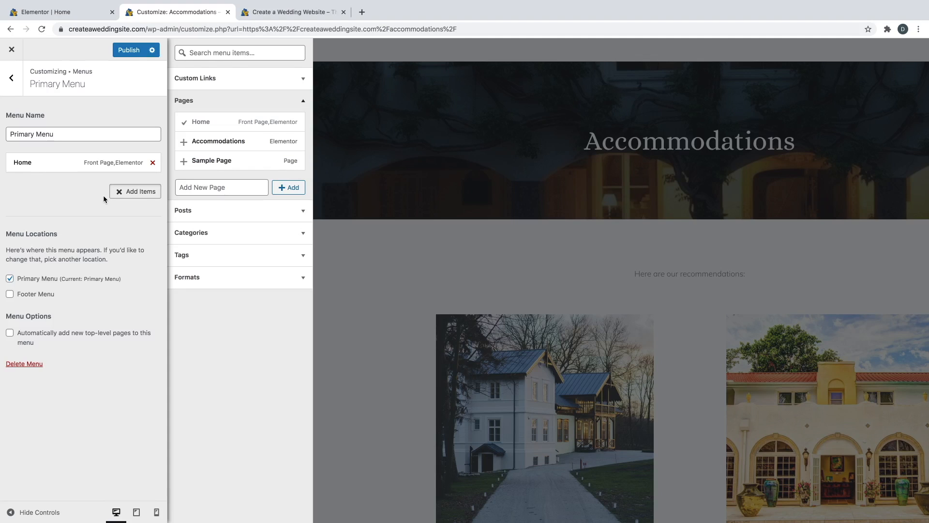
click(12, 79)
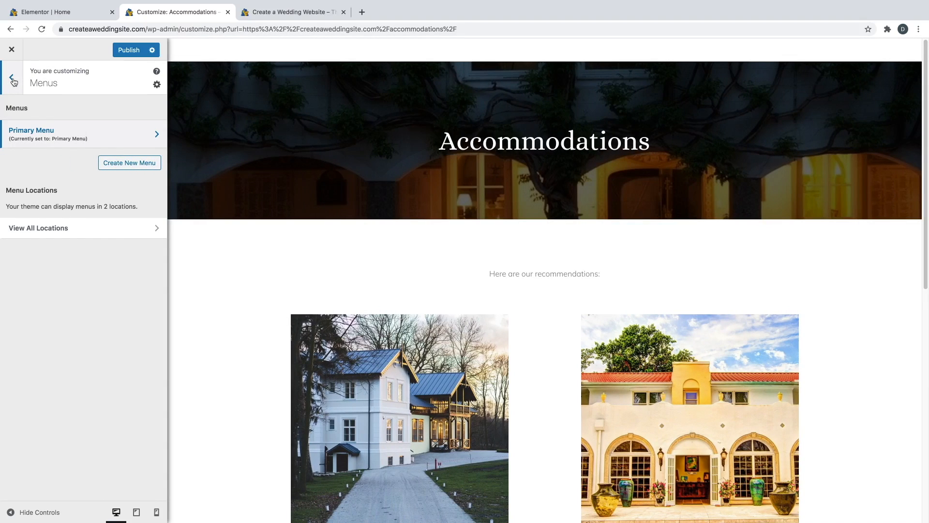
- Turn the header's primary menu back on in the Header settings
click(12, 79)
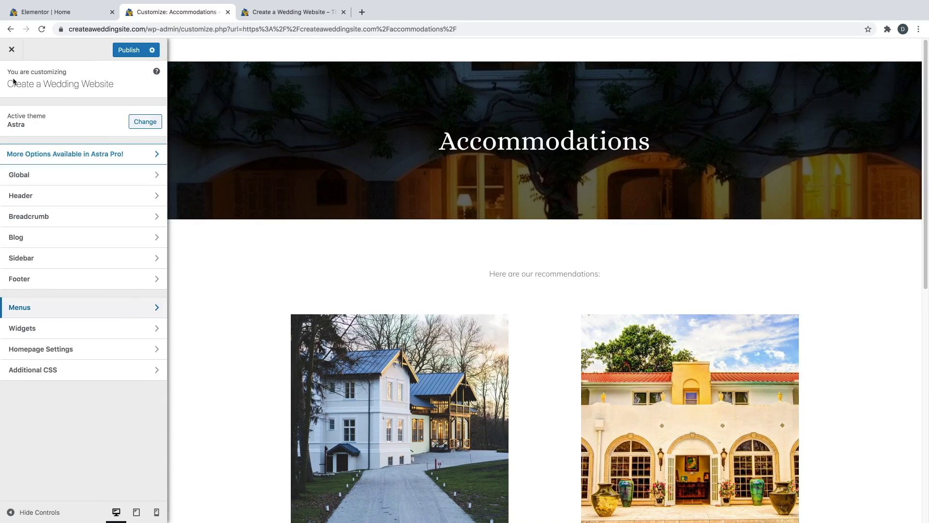
click(48, 201)
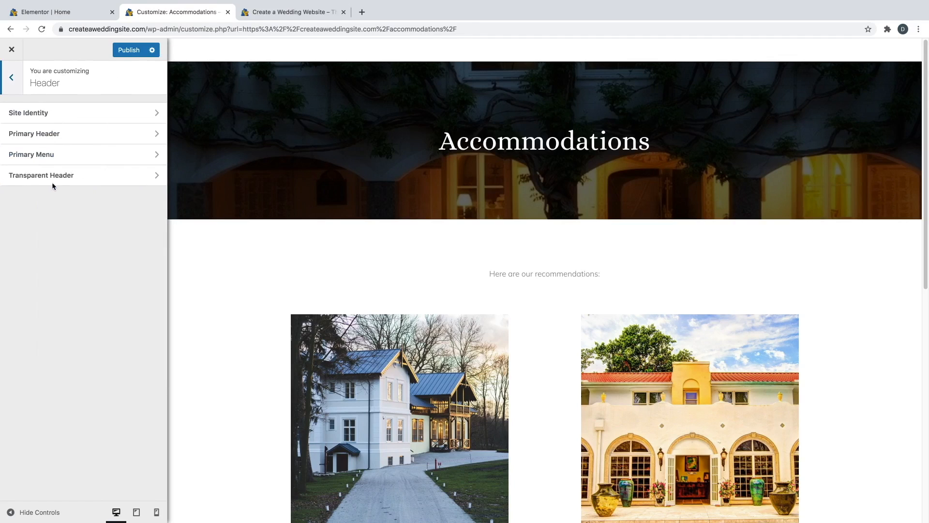
click(57, 155)
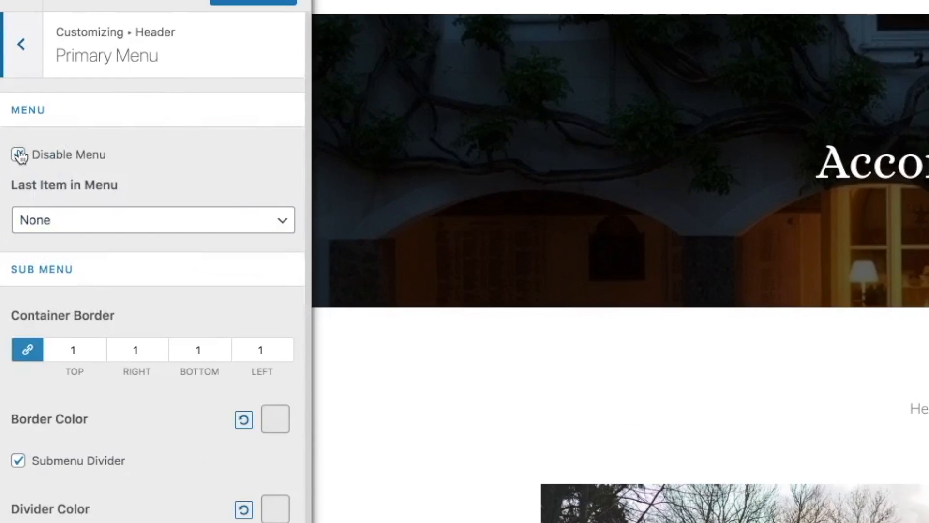
click(20, 155)
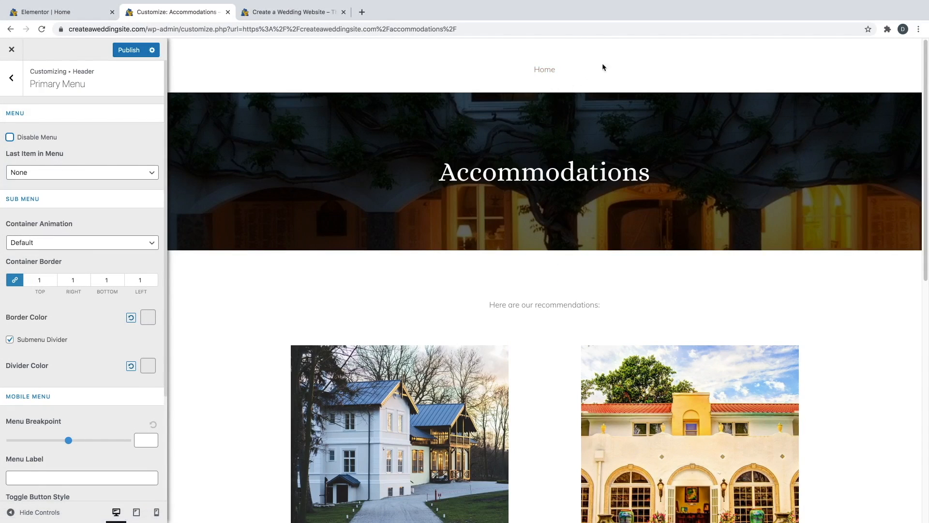
click(520, 69)
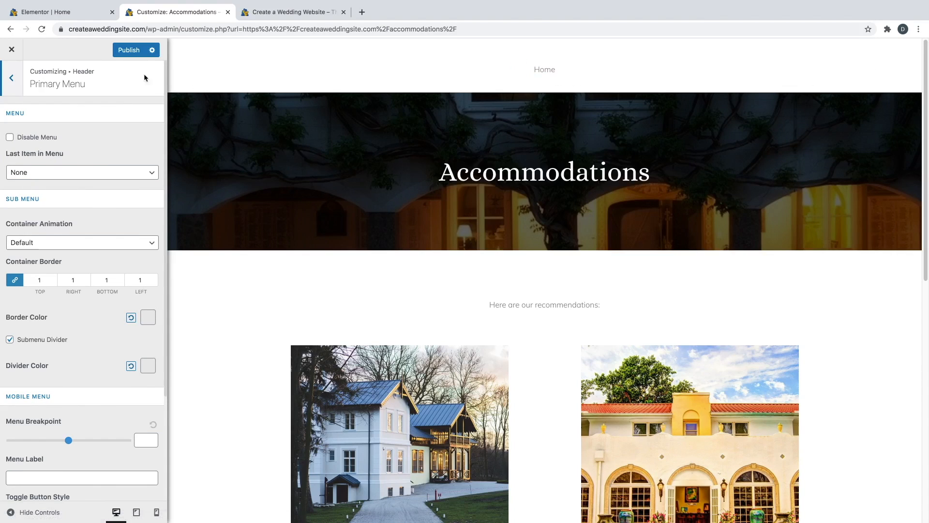
- Choose the centered Primary Header layout above the banner and publish the customizations
click(12, 79)
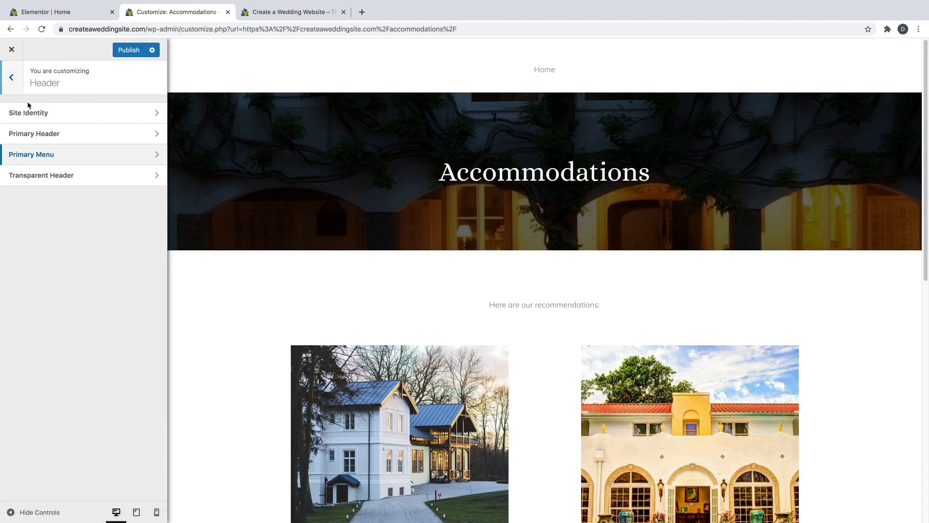
click(29, 133)
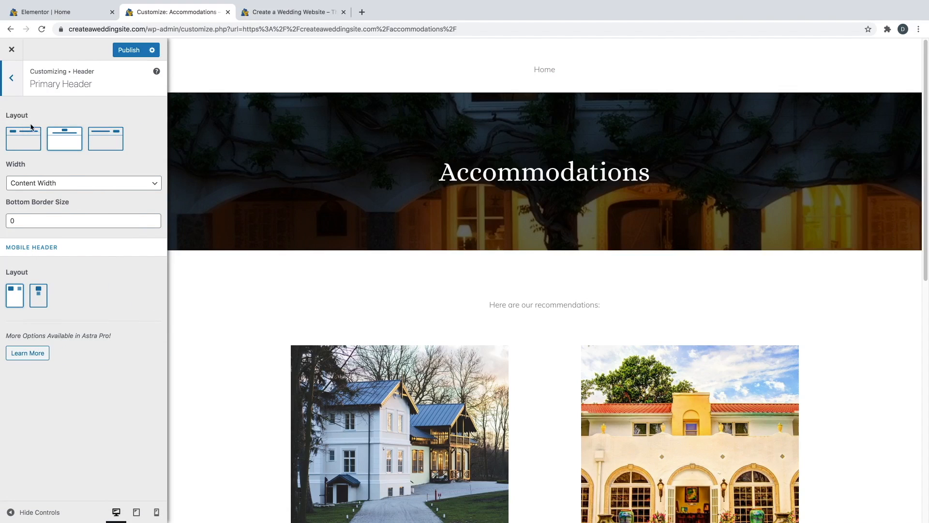
click(26, 140)
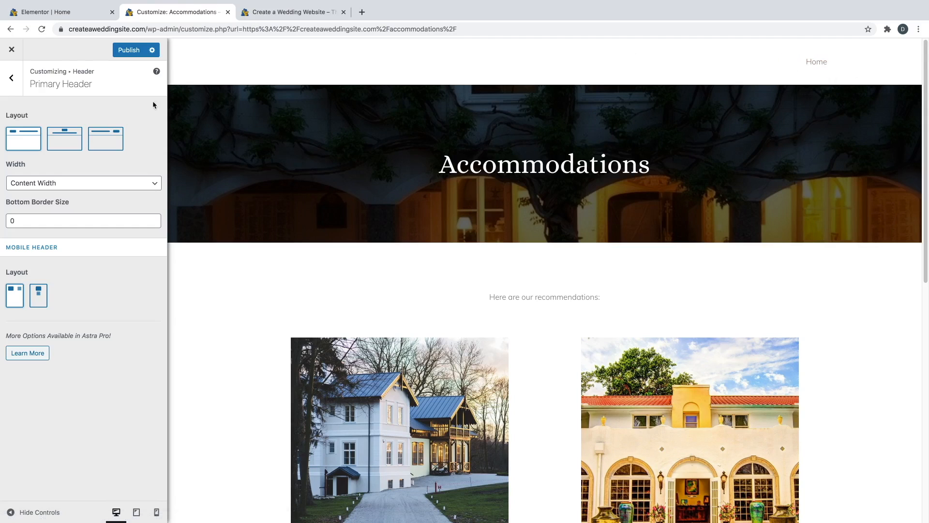
click(68, 139)
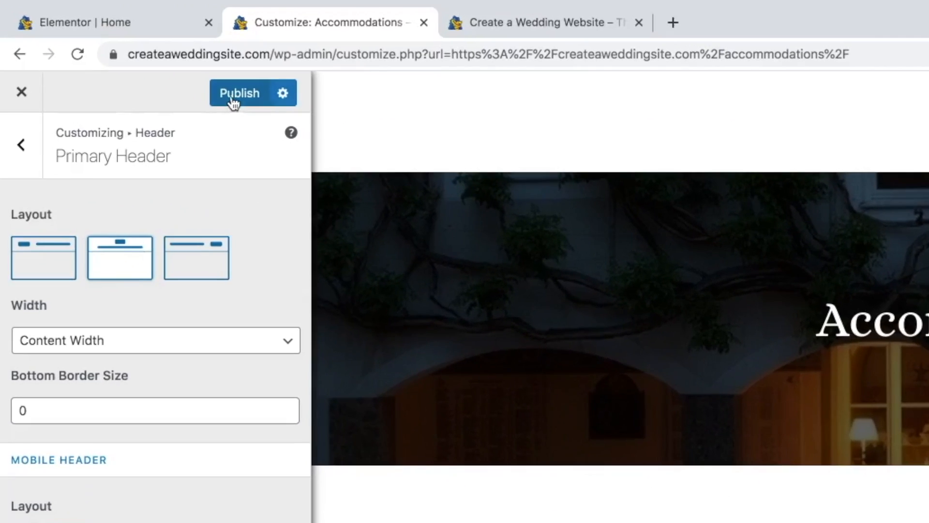
click(232, 99)
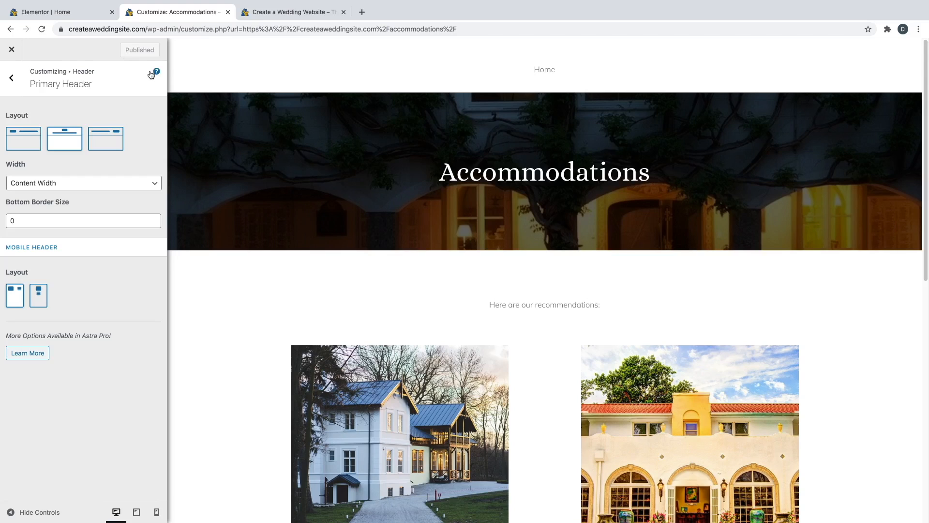
- Leave the Customizer, close the old tabs, and open Home from the centred menu in Elementor
click(13, 52)
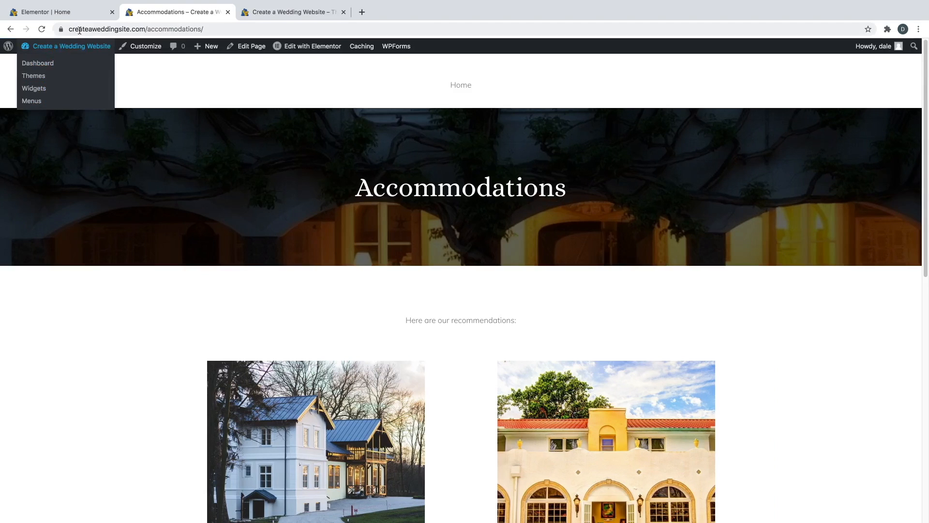
click(111, 12)
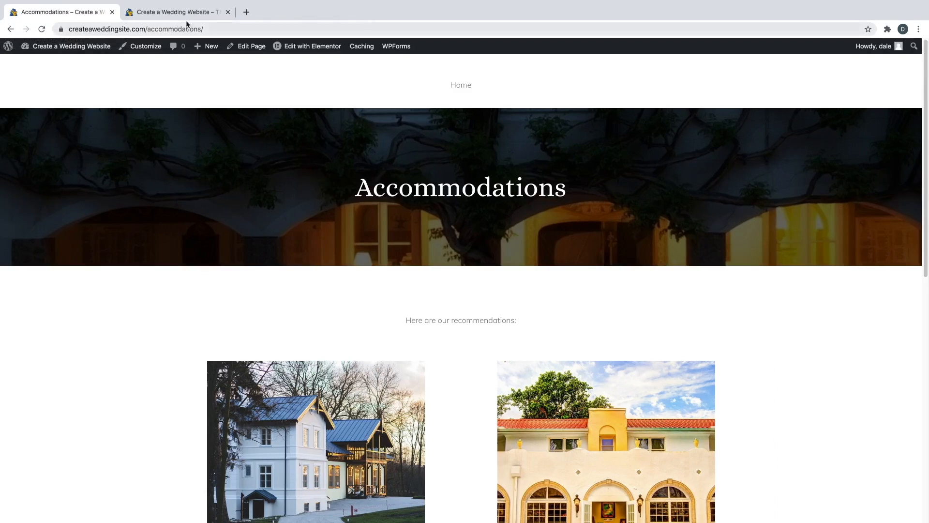
click(227, 12)
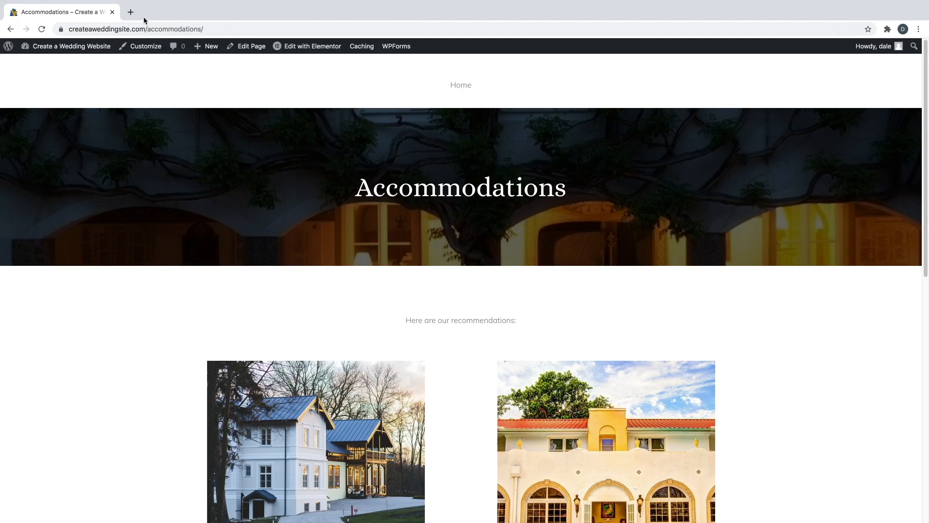
click(463, 92)
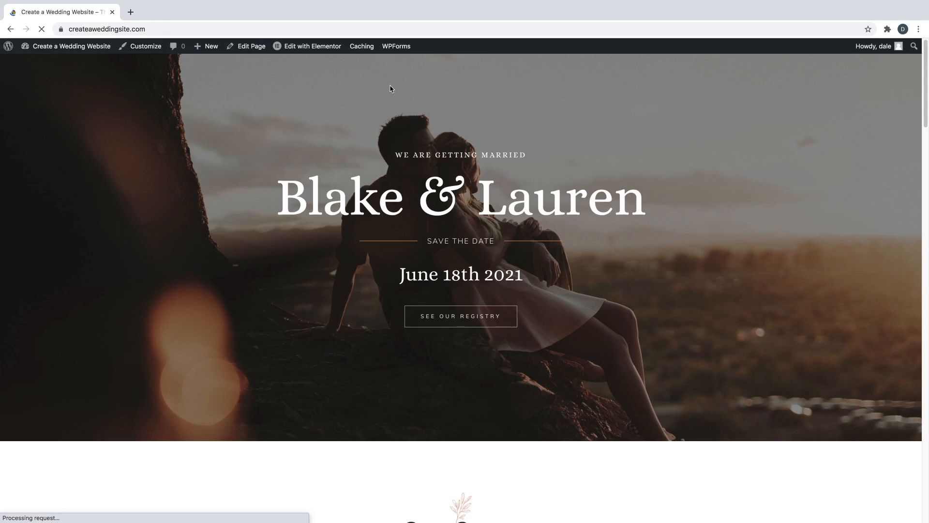
mouse_move(314, 51)
click(314, 50)
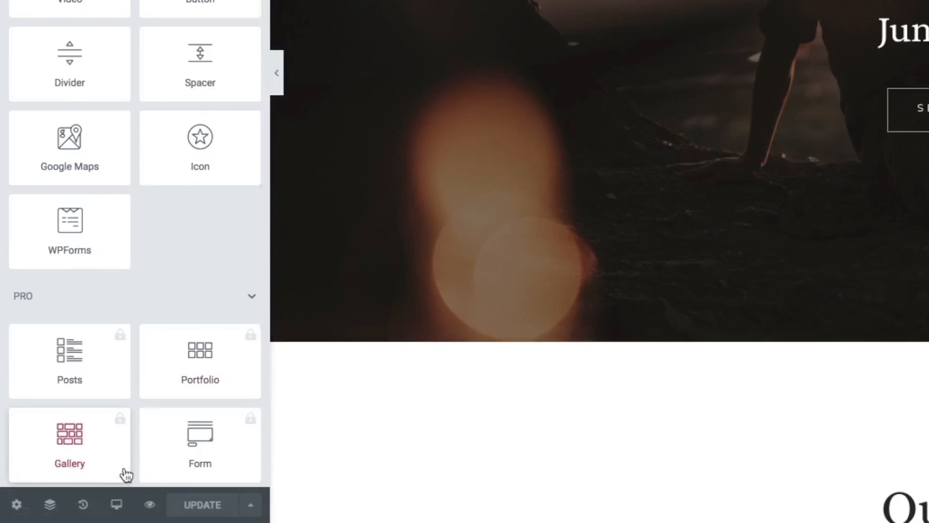
- Switch Elementor to the Mobile preview and scroll through the whole Home page and back up
click(118, 504)
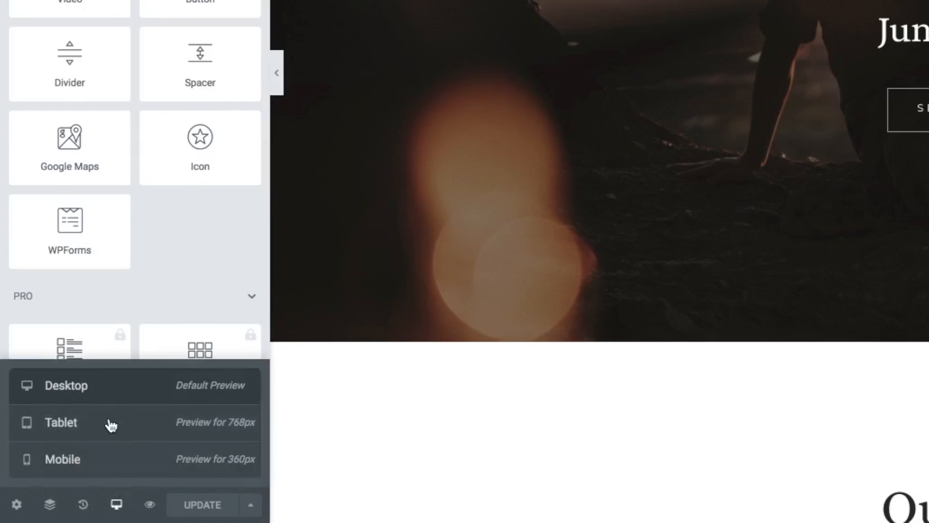
click(117, 463)
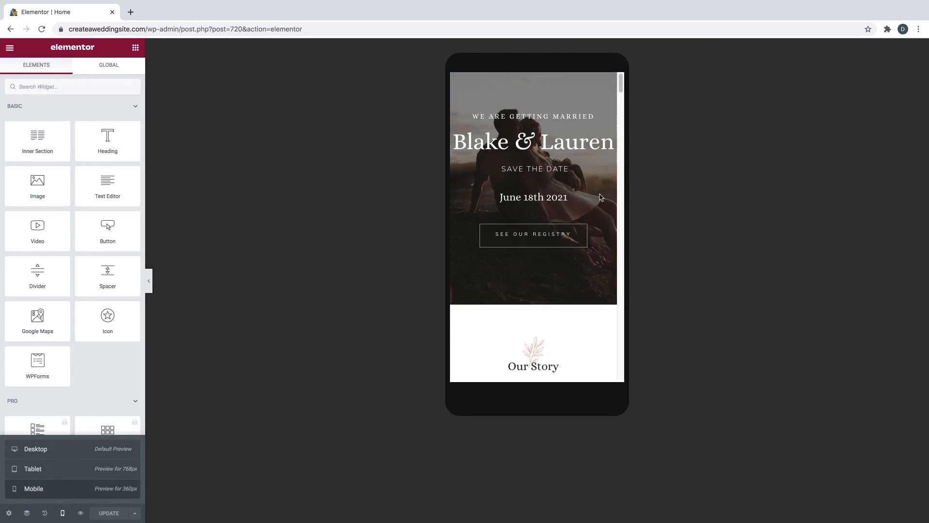
scroll(578, 210, down, 5)
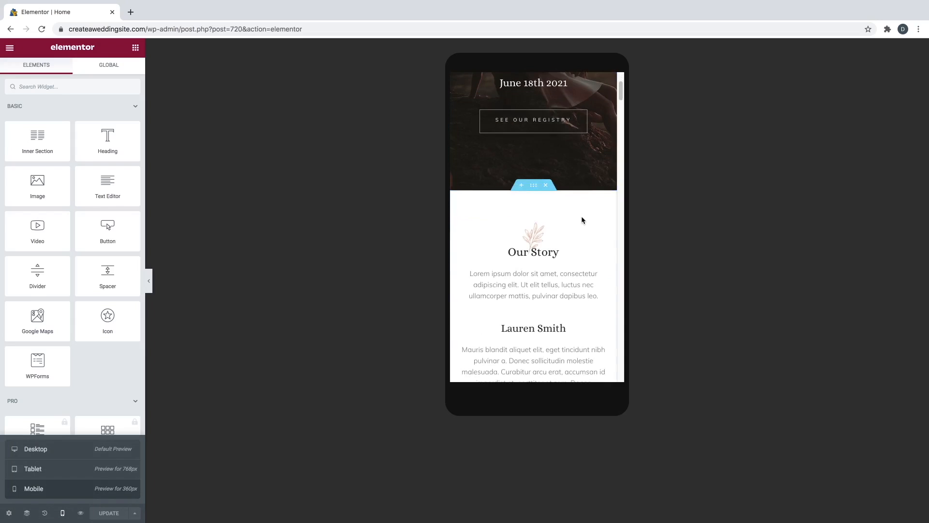
scroll(582, 217, down, 10)
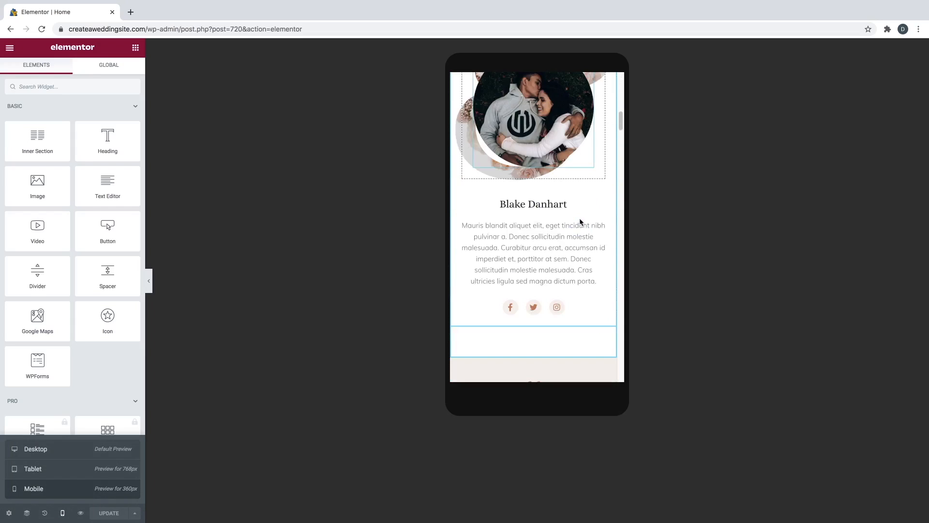
scroll(580, 221, down, 5)
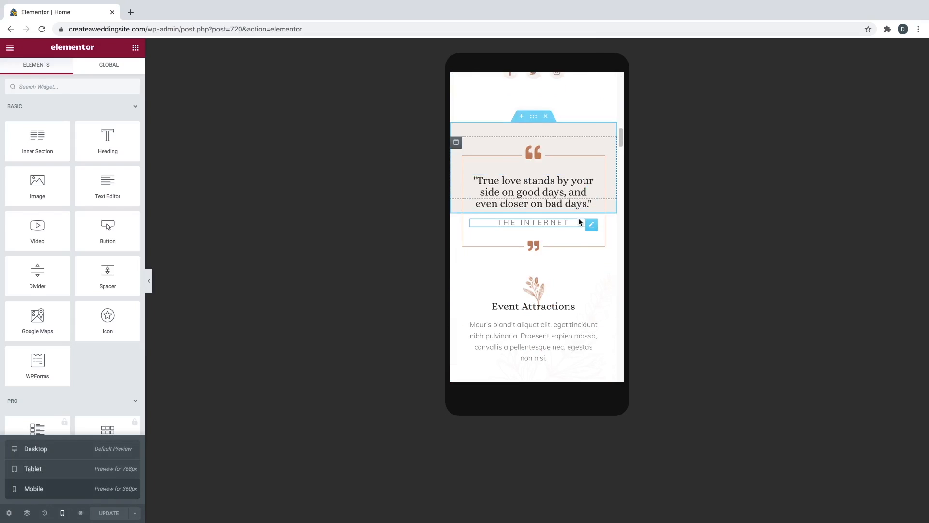
scroll(578, 221, down, 5)
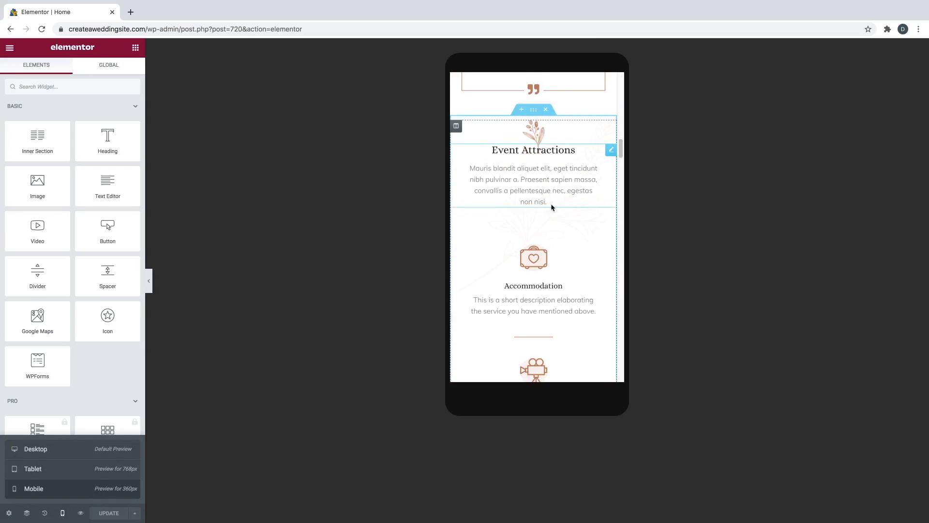
scroll(563, 209, down, 9)
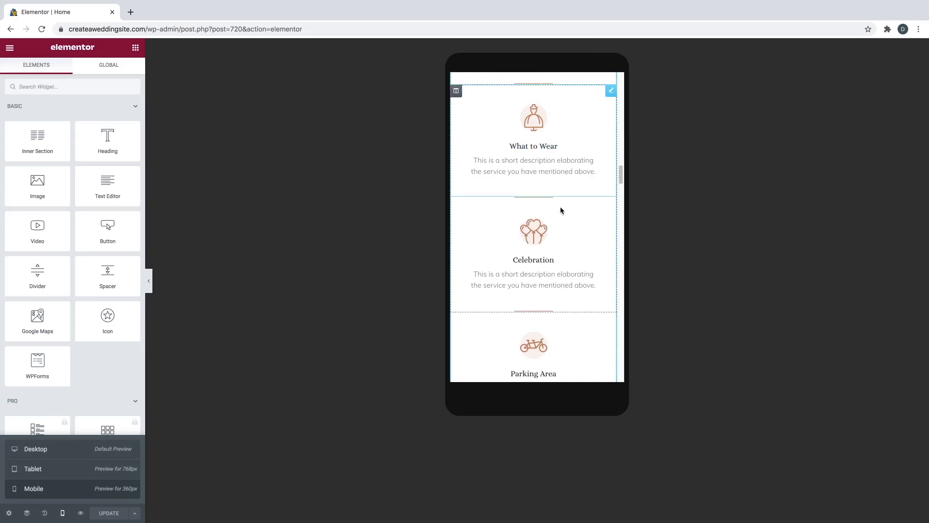
scroll(559, 208, down, 11)
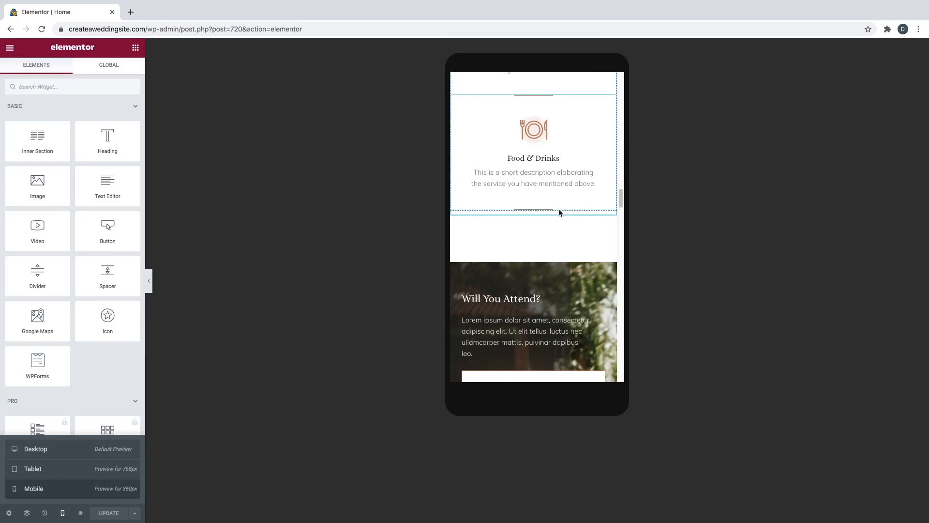
scroll(558, 209, down, 12)
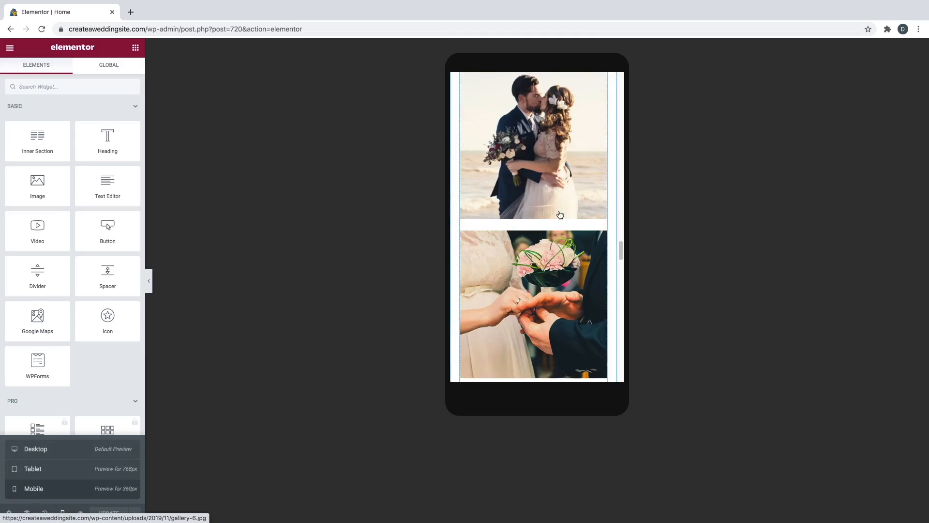
scroll(556, 213, down, 8)
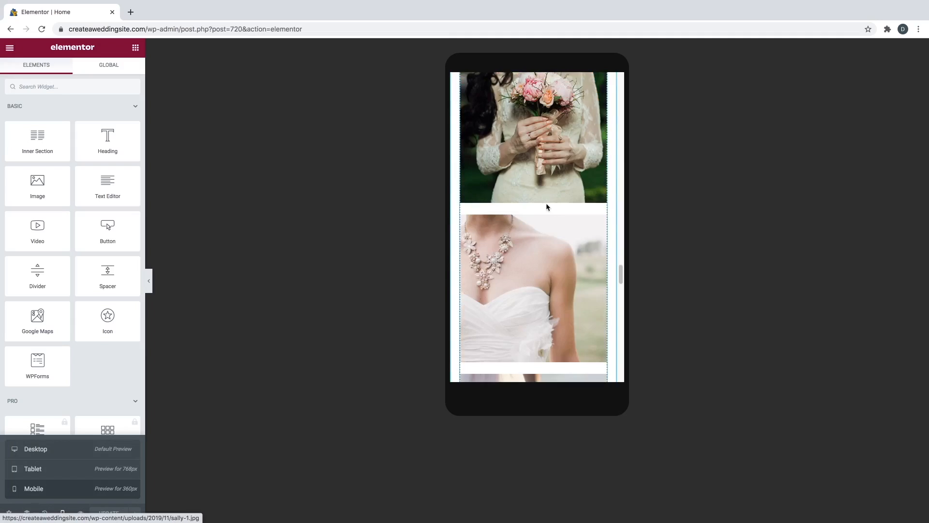
scroll(545, 210, down, 12)
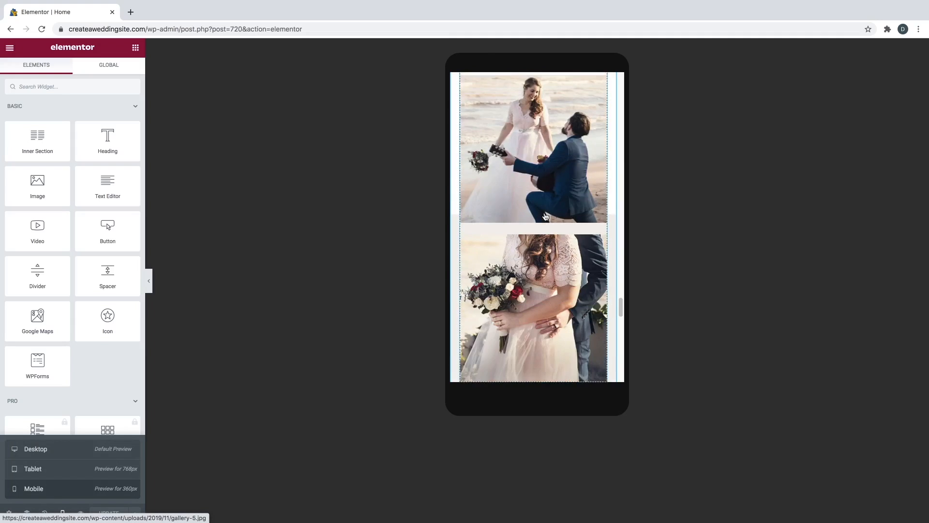
scroll(542, 213, down, 8)
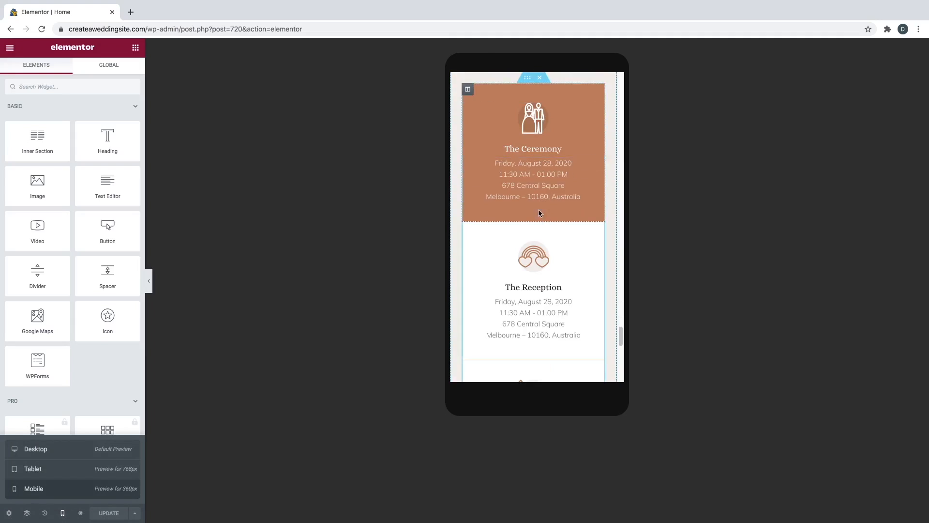
scroll(539, 210, down, 10)
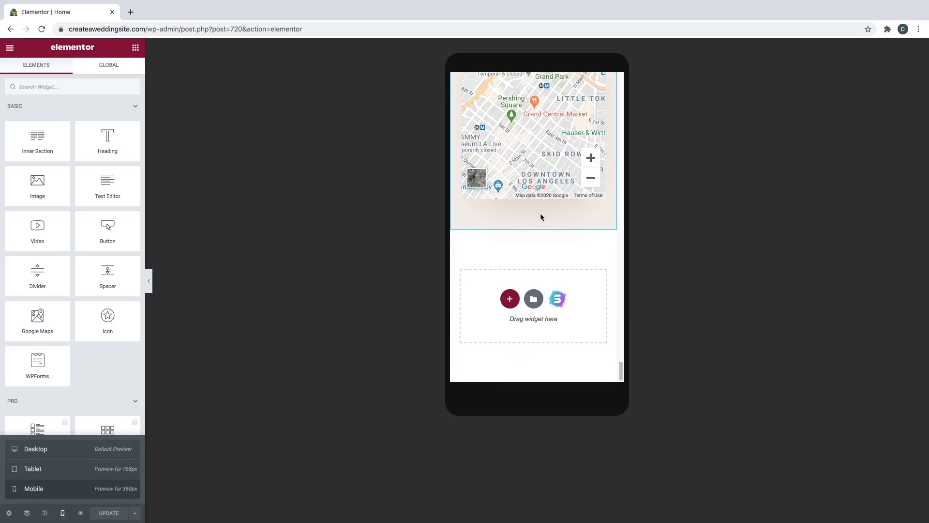
scroll(542, 217, up, 15)
scroll(542, 217, up, 20)
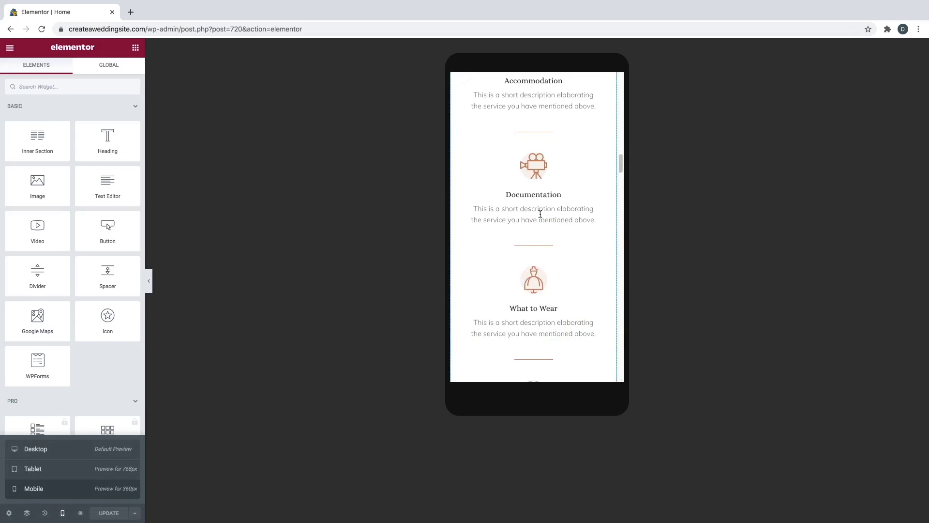
scroll(540, 213, up, 20)
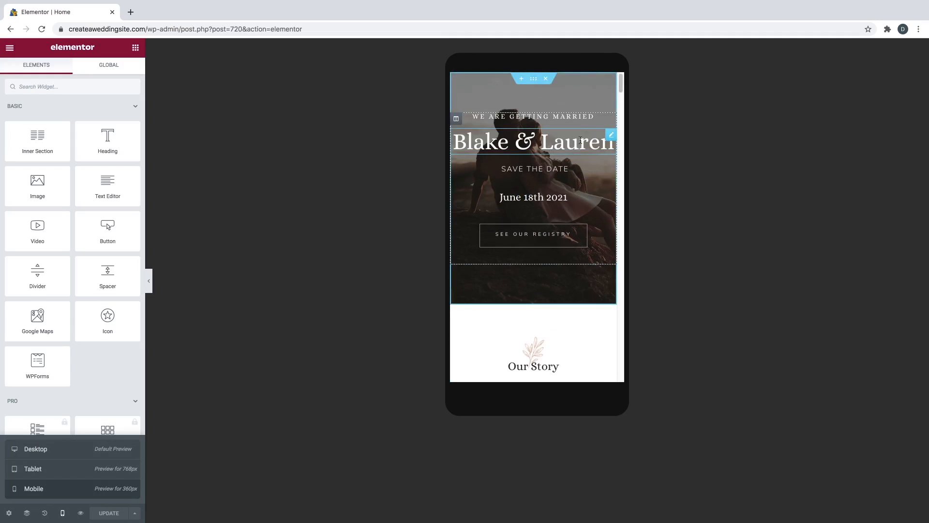
- Set the Blake & Lauren heading's mobile-only typography size to 36 px
click(611, 137)
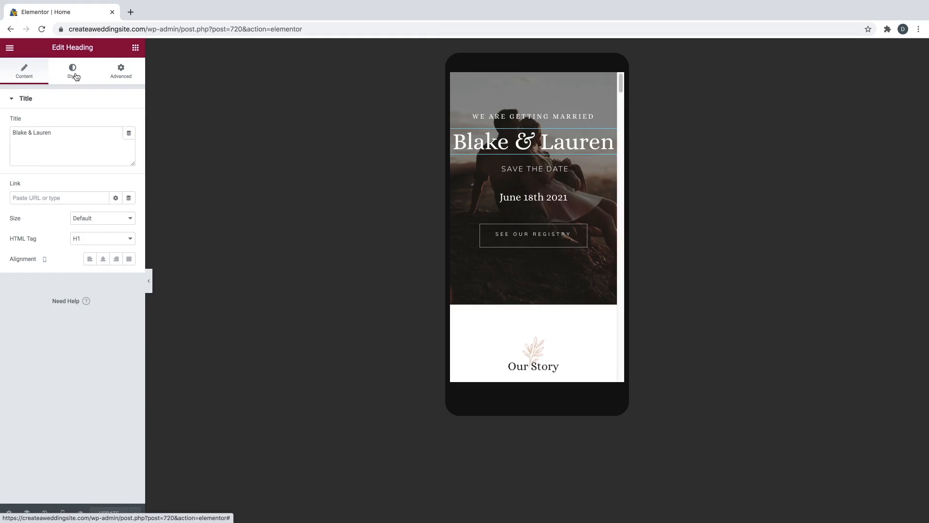
click(75, 76)
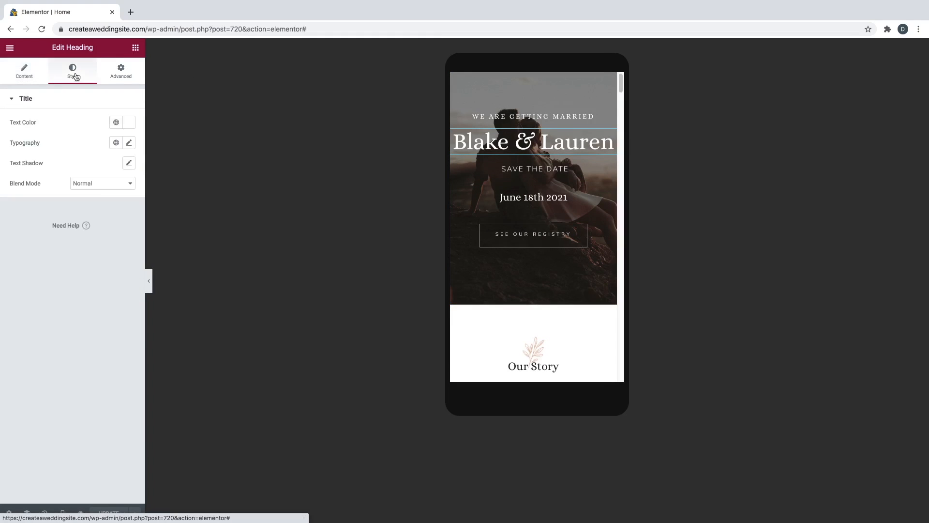
click(129, 143)
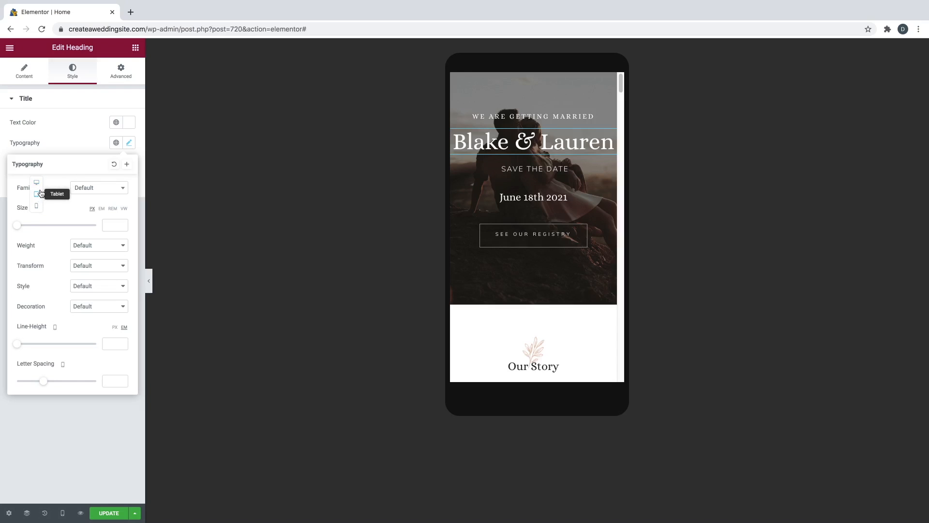
click(39, 208)
drag(19, 227, 34, 231)
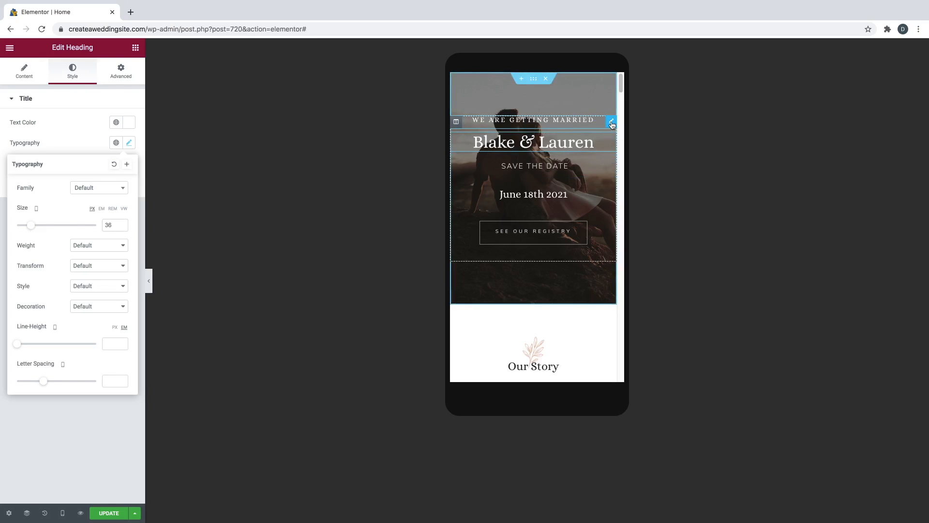
click(611, 124)
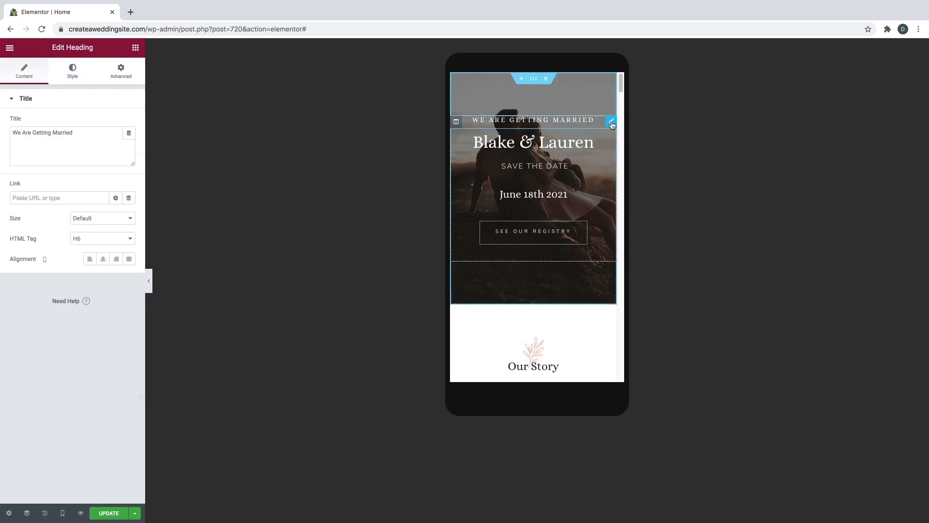
- Reduce the WE ARE GETTING MARRIED heading's mobile font size to 9 px
click(73, 77)
click(129, 143)
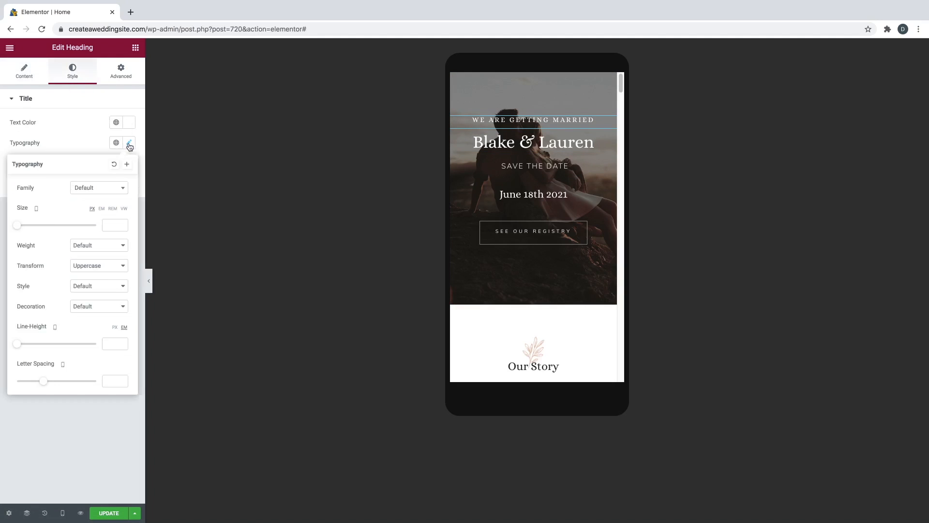
click(22, 224)
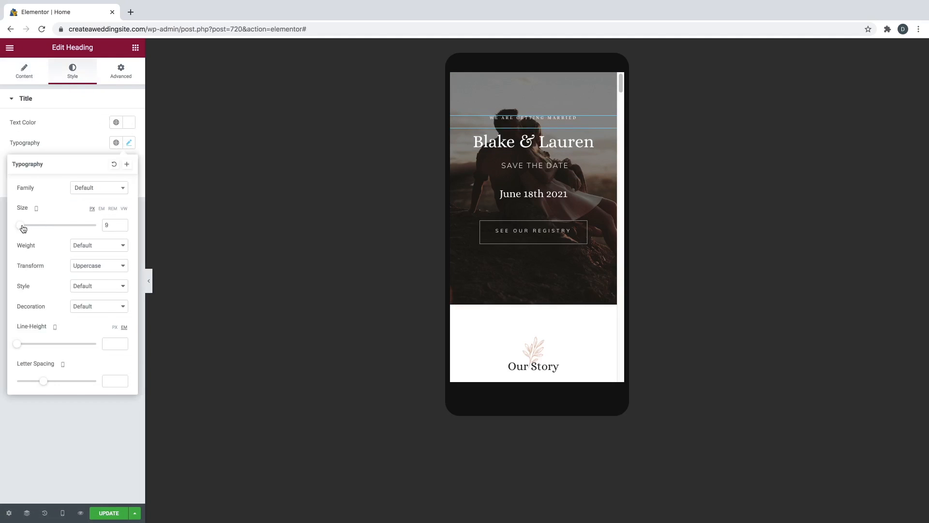
drag(22, 227, 21, 227)
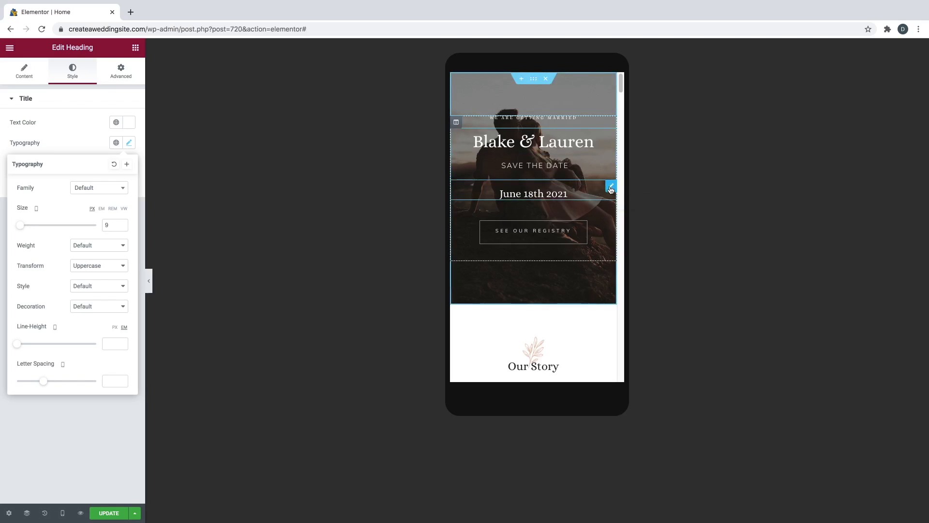
- Shrink the June 18th 2021 date heading to 14 px on mobile
click(611, 189)
click(65, 73)
click(128, 144)
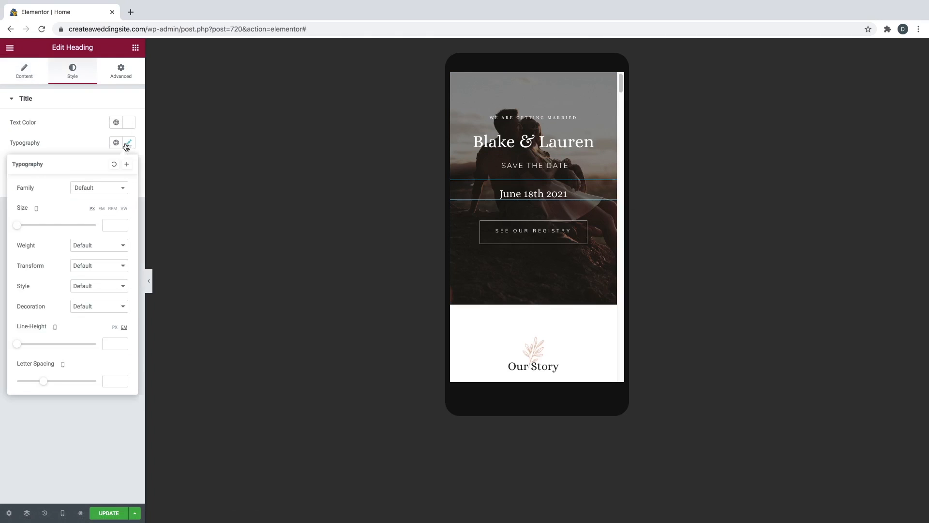
drag(16, 228, 21, 228)
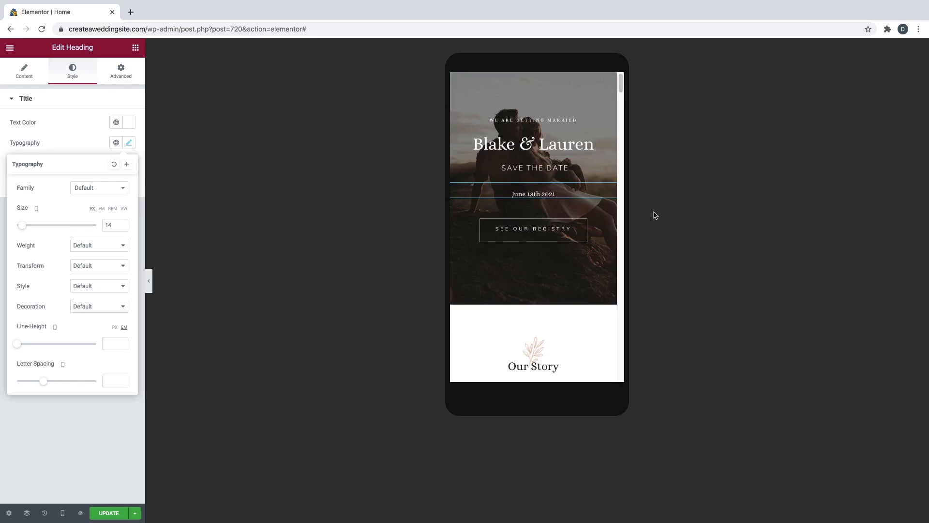
scroll(604, 218, down, 5)
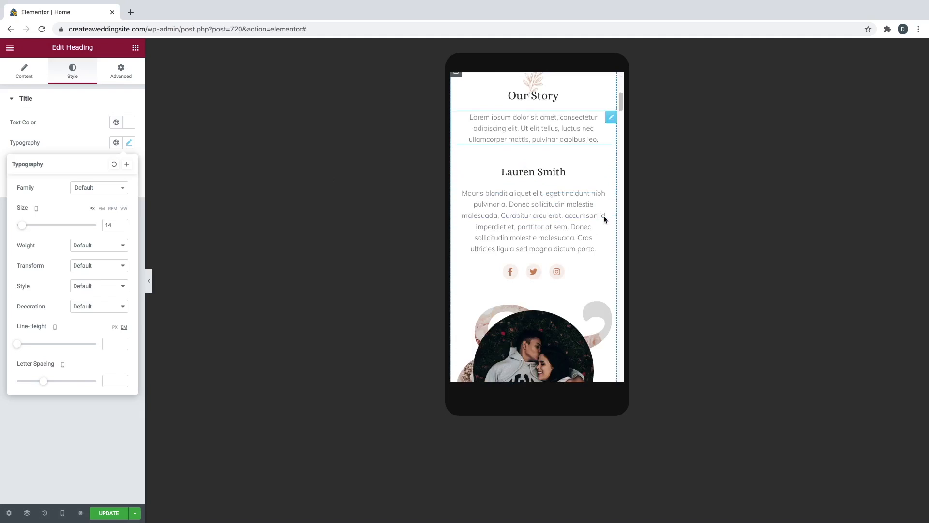
scroll(604, 217, up, 5)
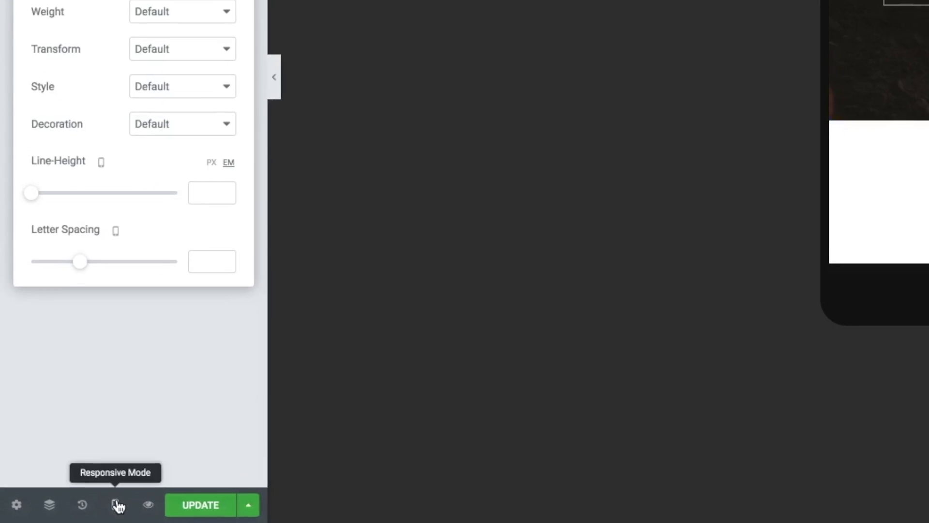
- Preview the Home page at tablet width and scroll through it
click(63, 512)
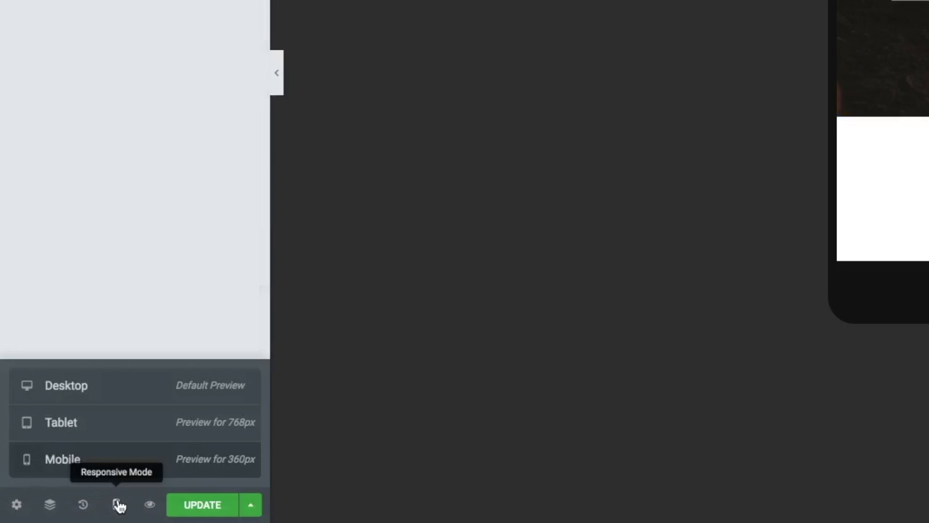
click(120, 427)
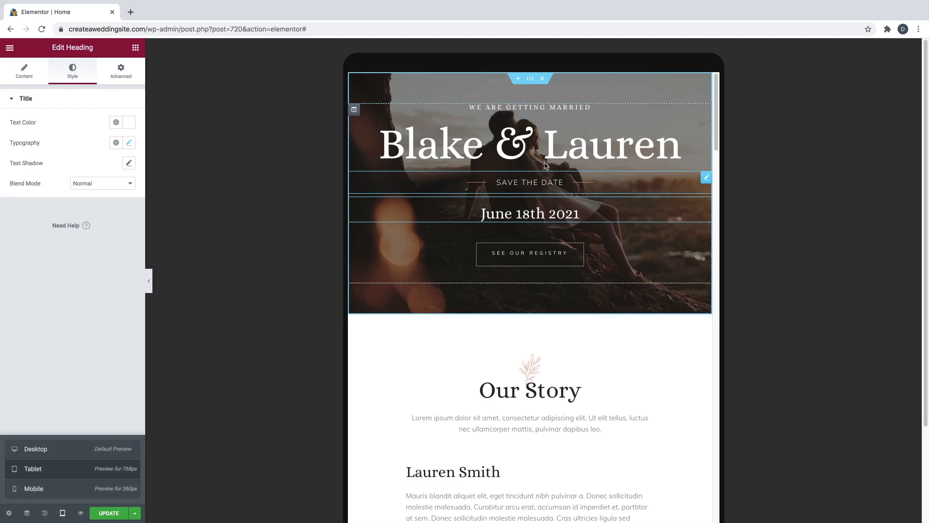
scroll(590, 249, down, 10)
scroll(590, 250, down, 12)
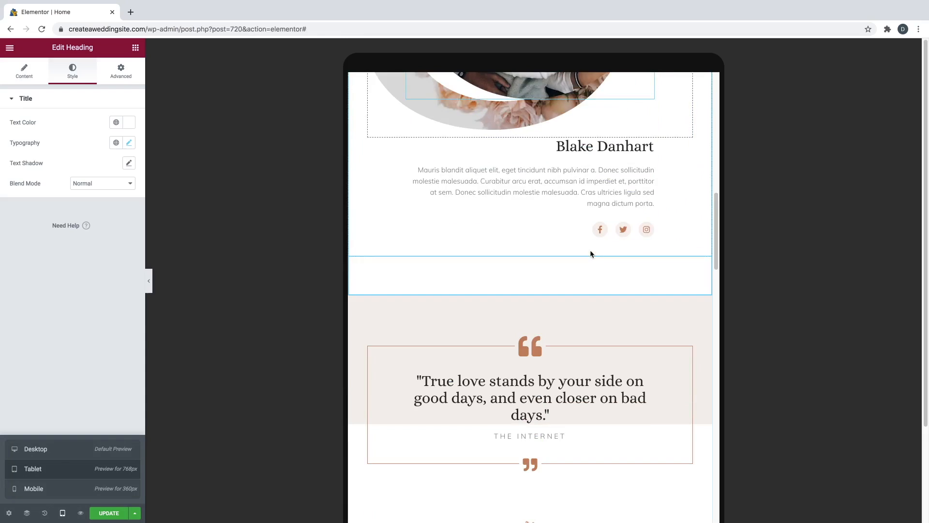
scroll(591, 251, down, 12)
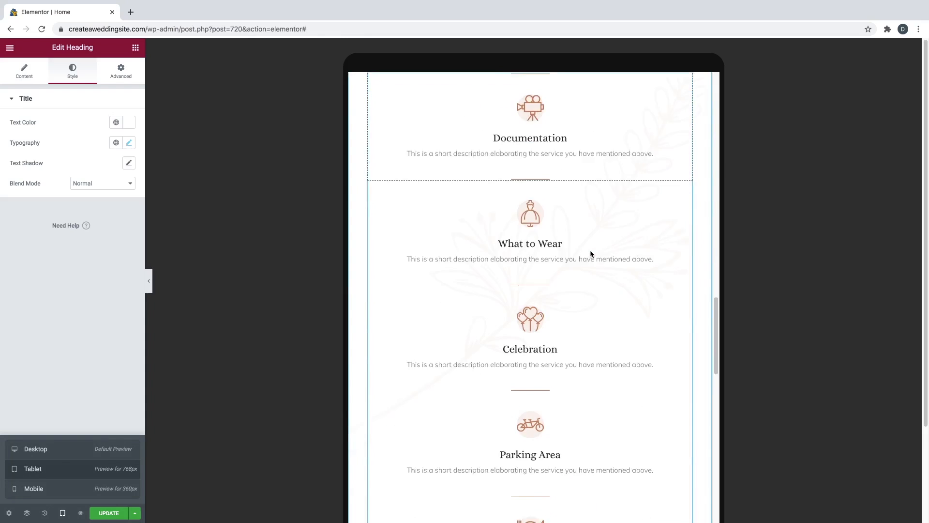
scroll(590, 250, down, 12)
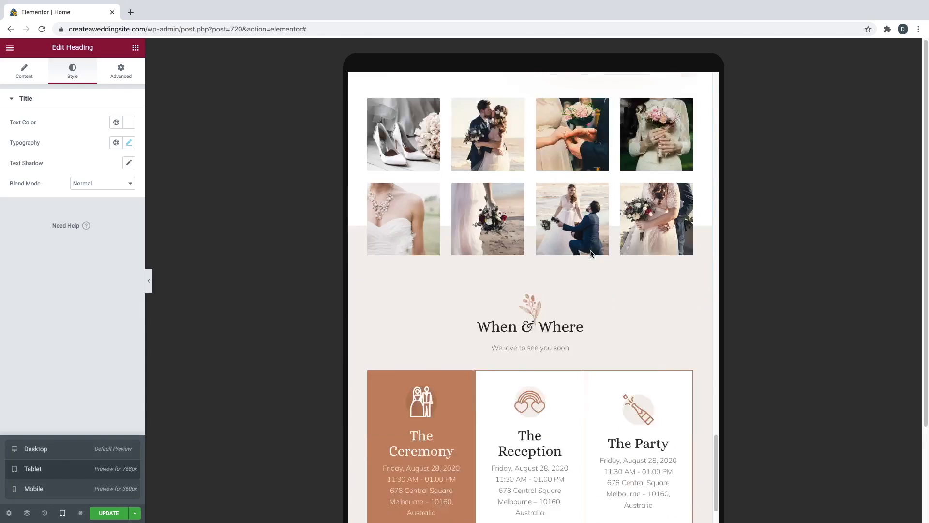
scroll(590, 249, up, 8)
scroll(590, 252, up, 20)
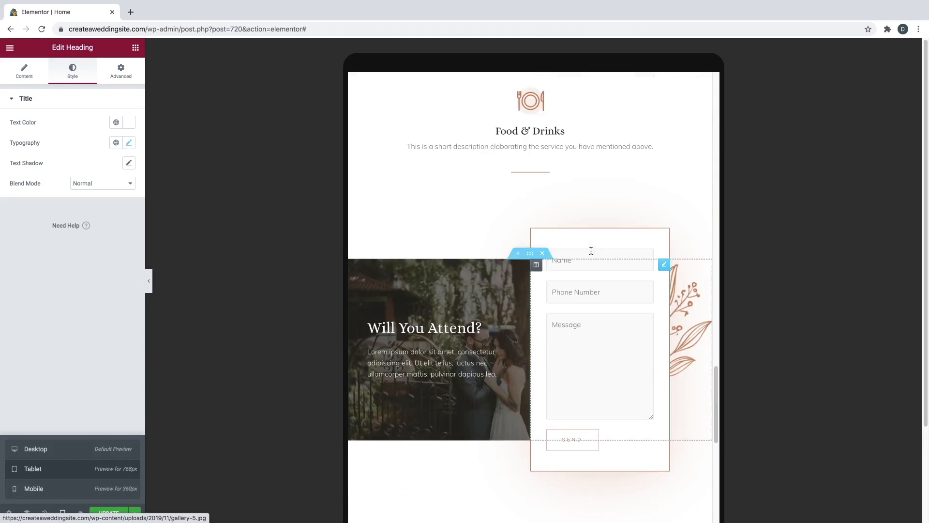
scroll(592, 255, up, 15)
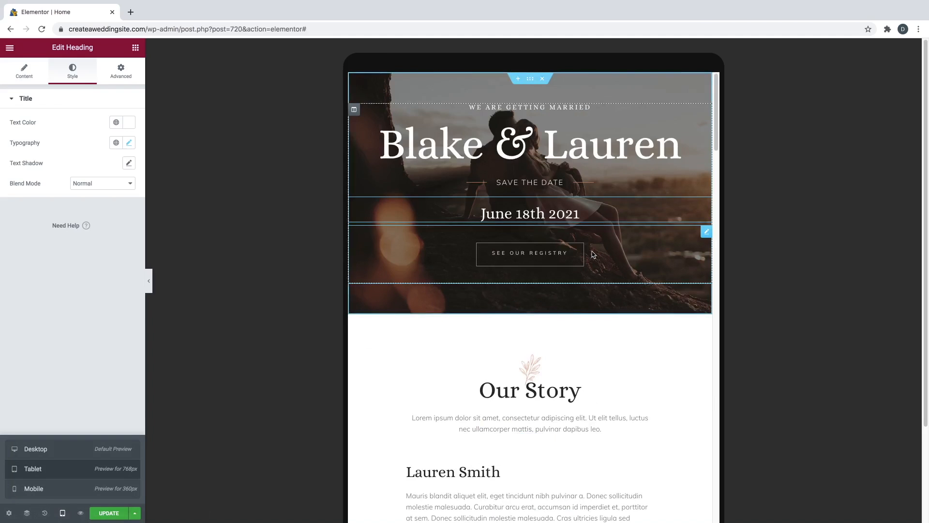
- Return the editor to desktop width, save the page with Update, and open Preview Changes
click(49, 457)
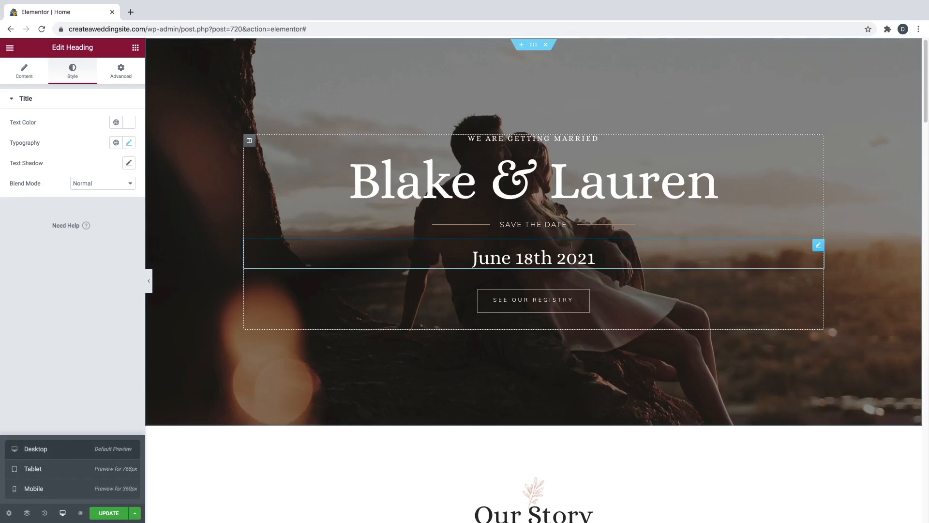
scroll(613, 207, down, 10)
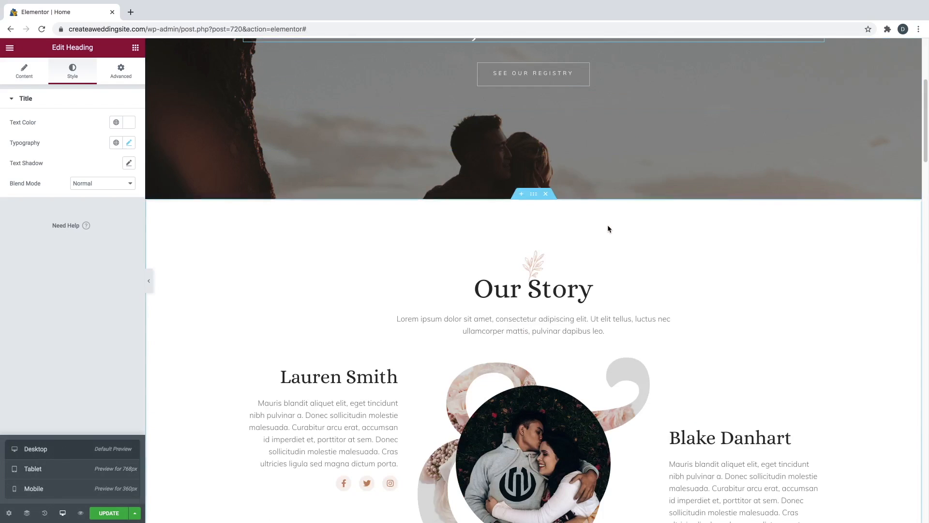
scroll(608, 228, down, 10)
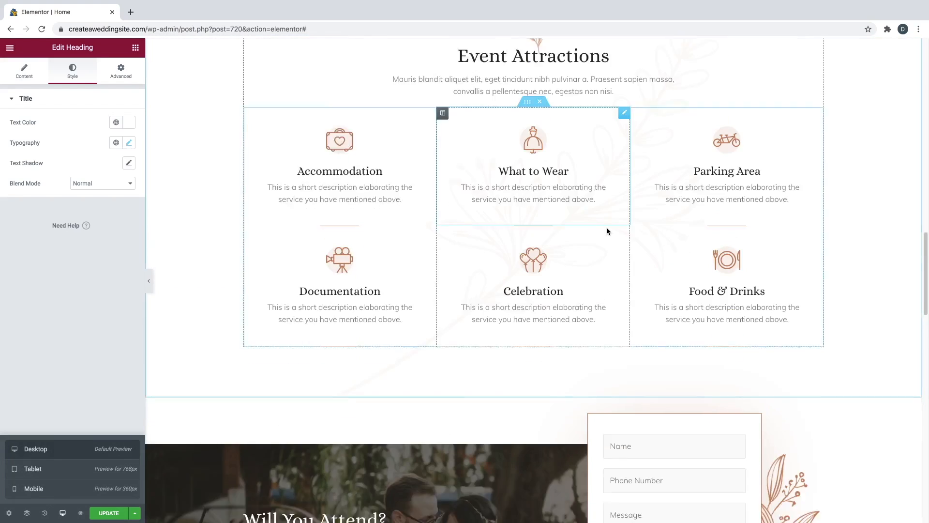
scroll(607, 229, down, 10)
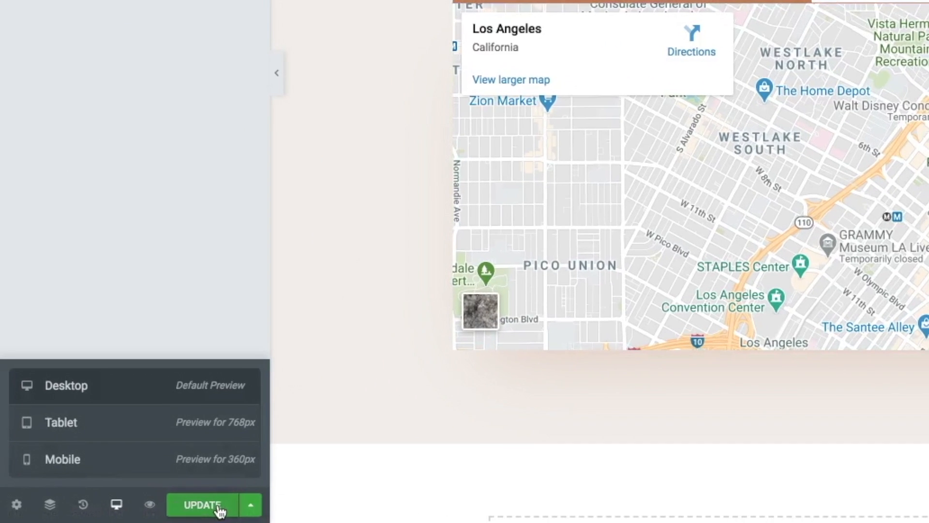
click(120, 513)
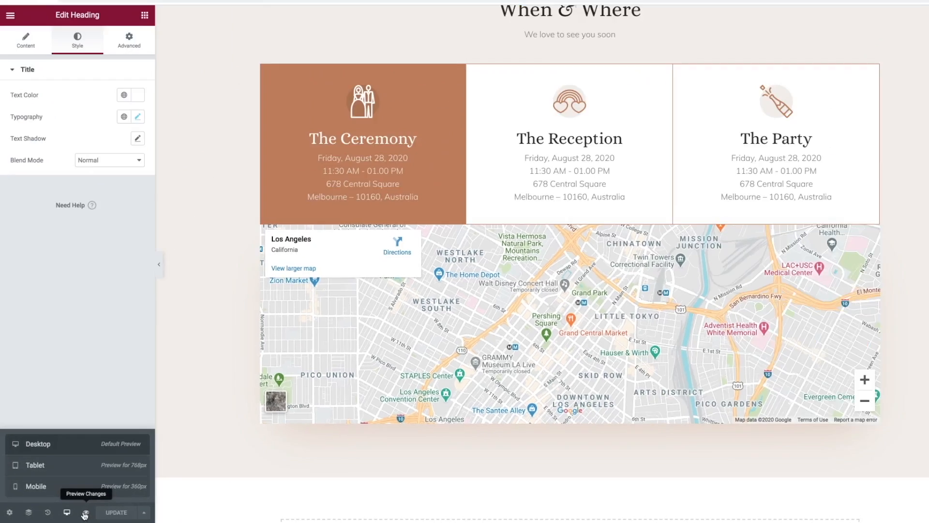
click(146, 504)
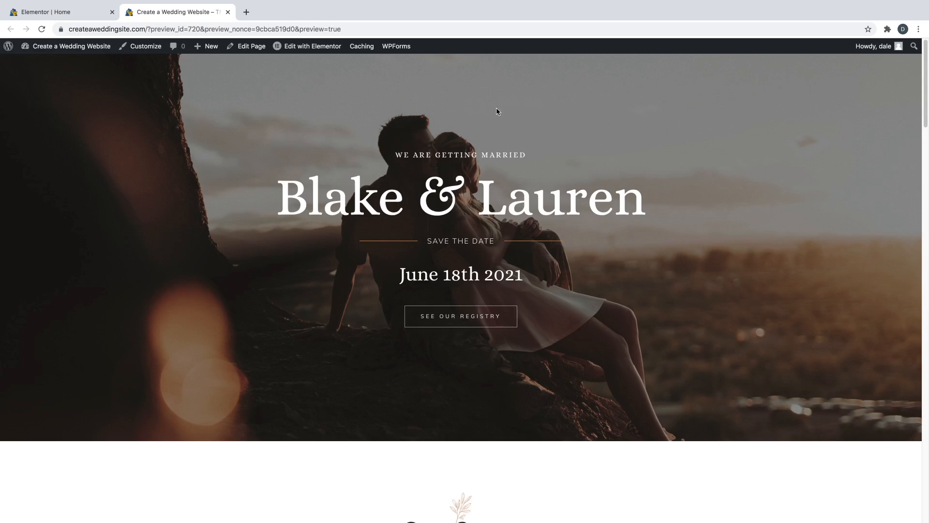
- Test the See Our Registry link to Amazon, then close that tab
scroll(476, 205, down, 1)
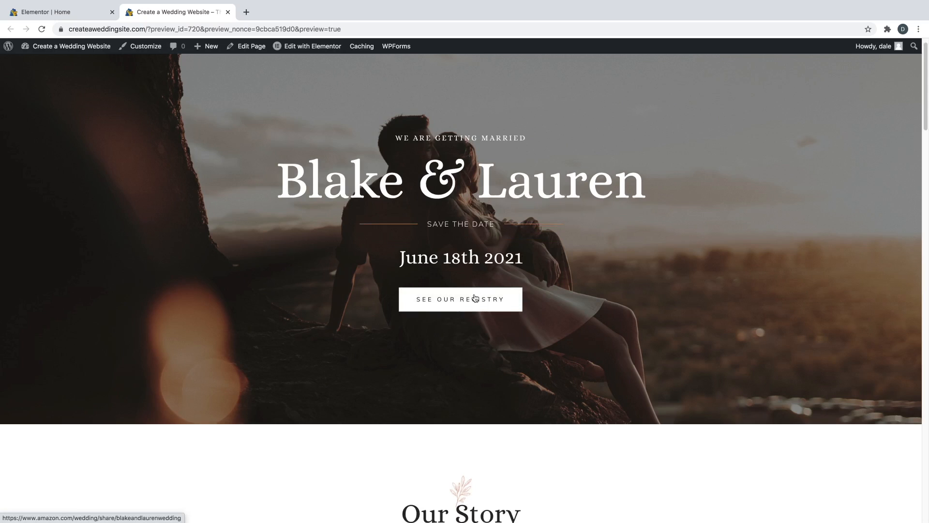
click(477, 300)
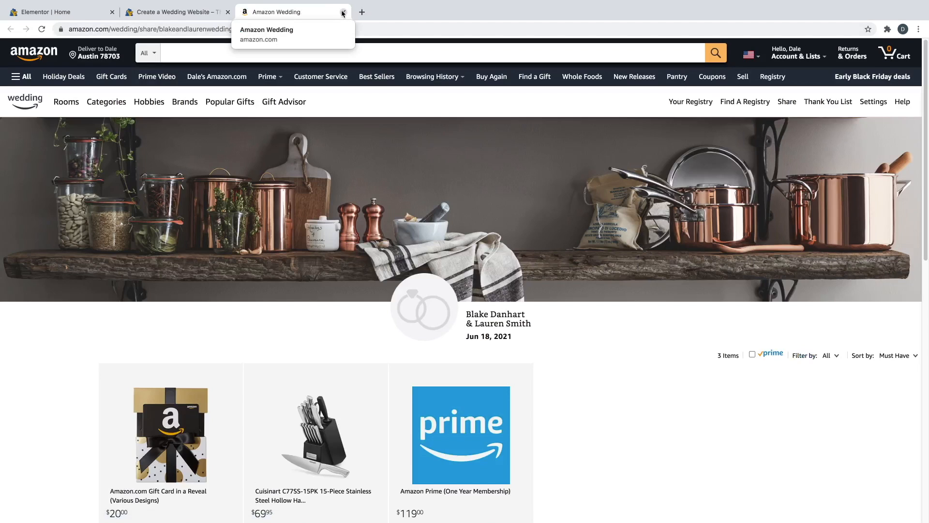
click(342, 13)
- Open the shoes gallery photo in the lightbox, advance two photos, and close it
scroll(536, 231, down, 7)
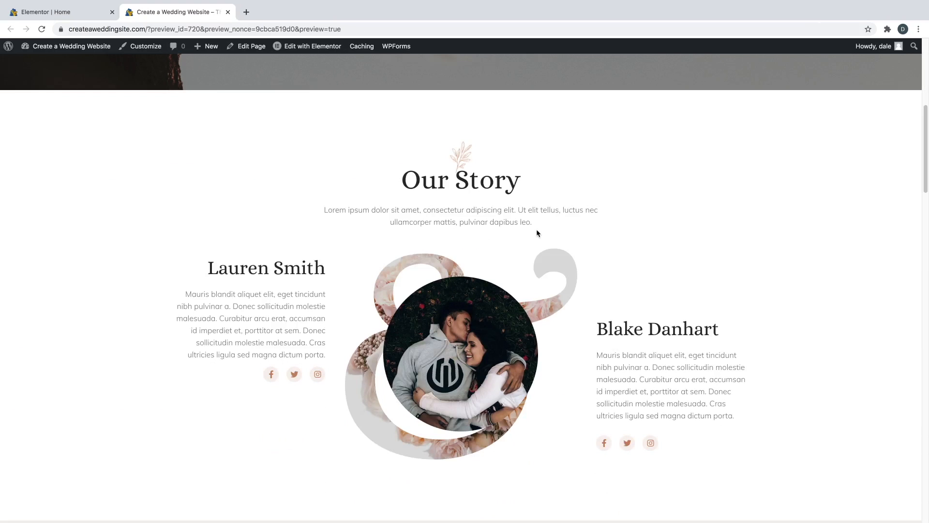
scroll(536, 229, down, 4)
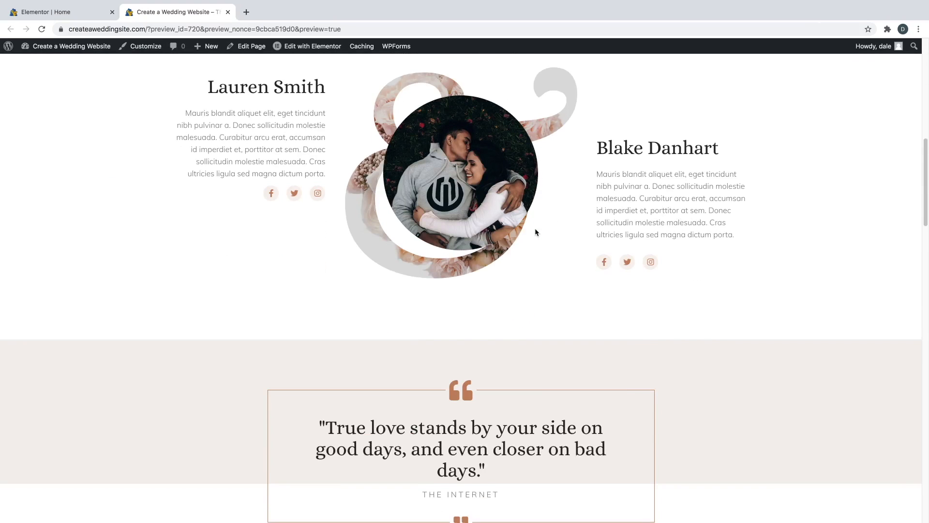
scroll(535, 232, down, 7)
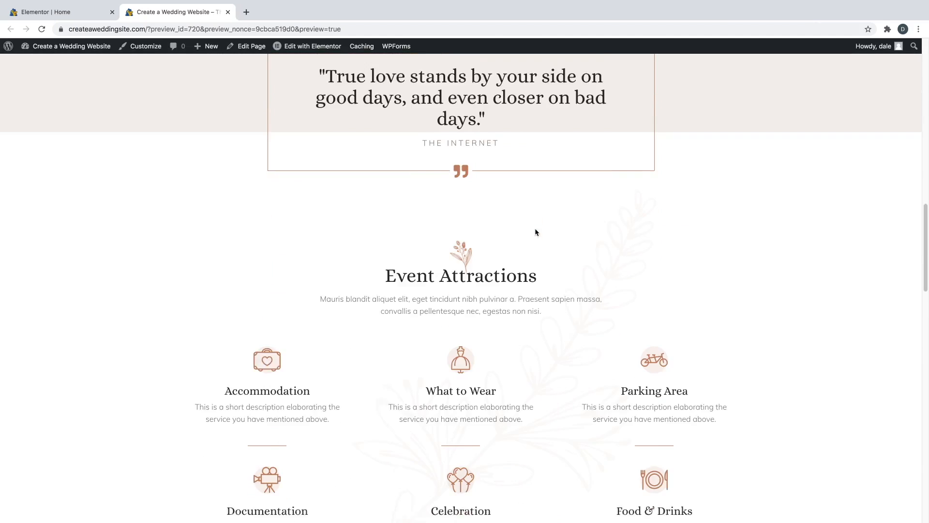
scroll(535, 233, down, 2)
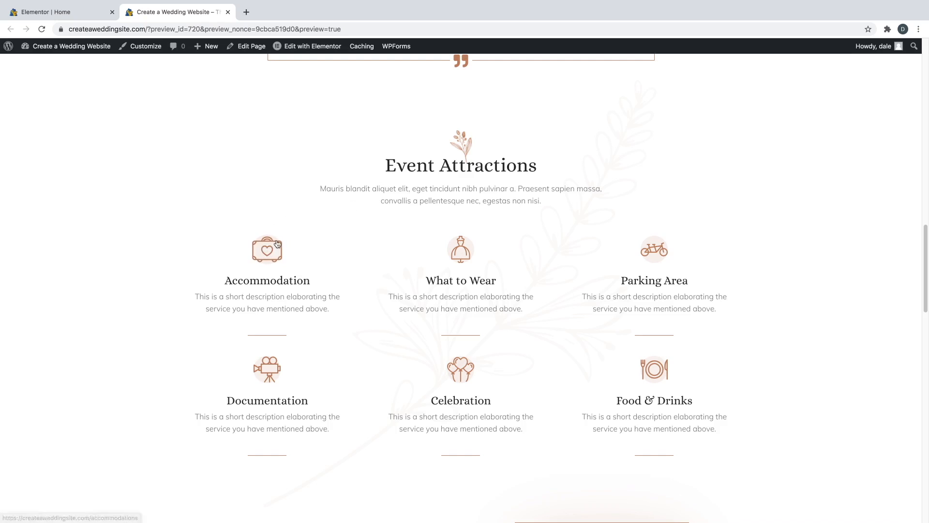
scroll(353, 236, down, 1)
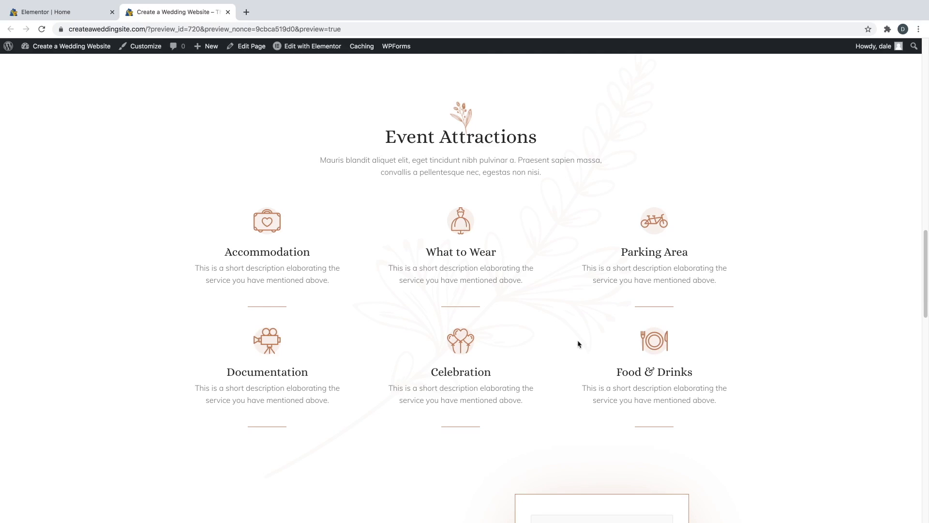
scroll(368, 290, down, 7)
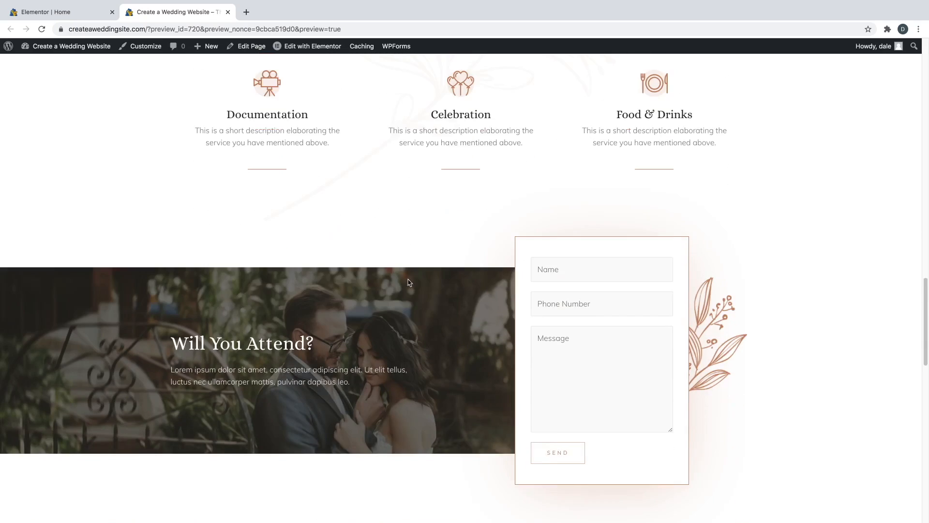
scroll(531, 216, down, 2)
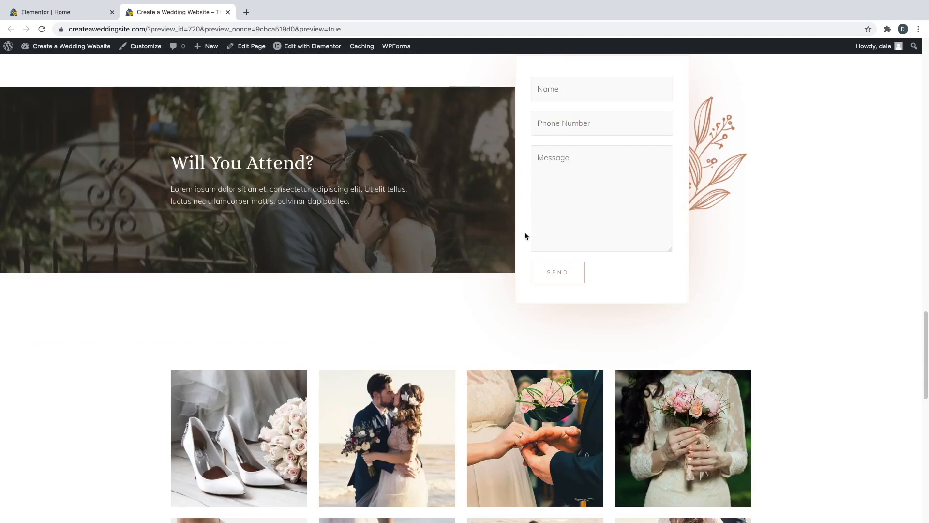
scroll(549, 217, up, 1)
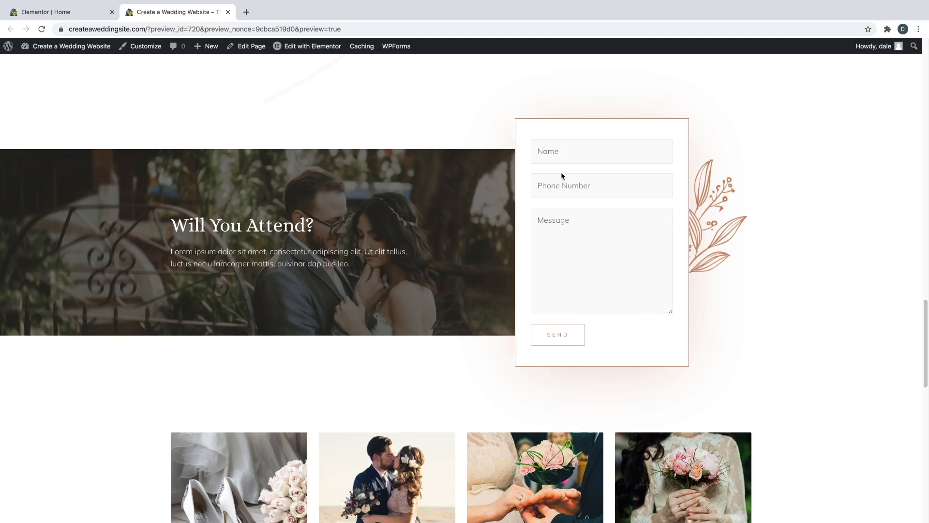
scroll(525, 192, down, 7)
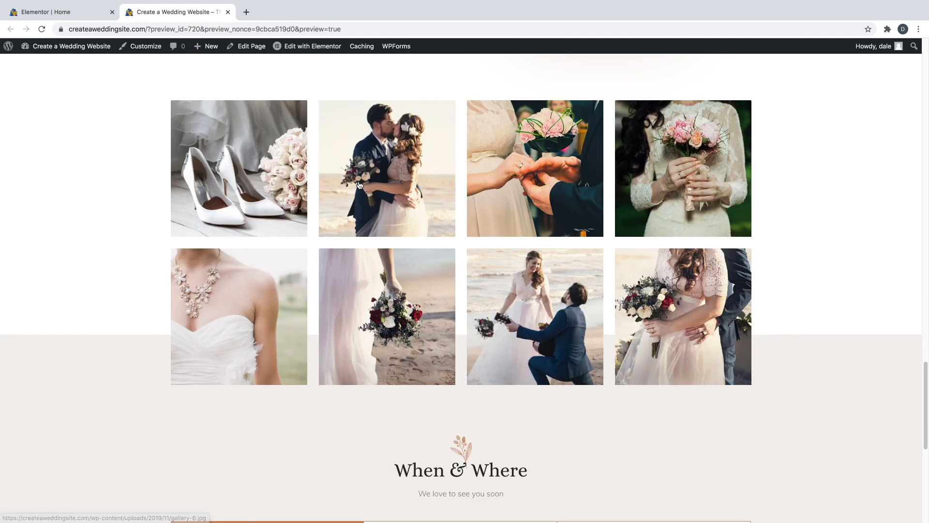
click(259, 169)
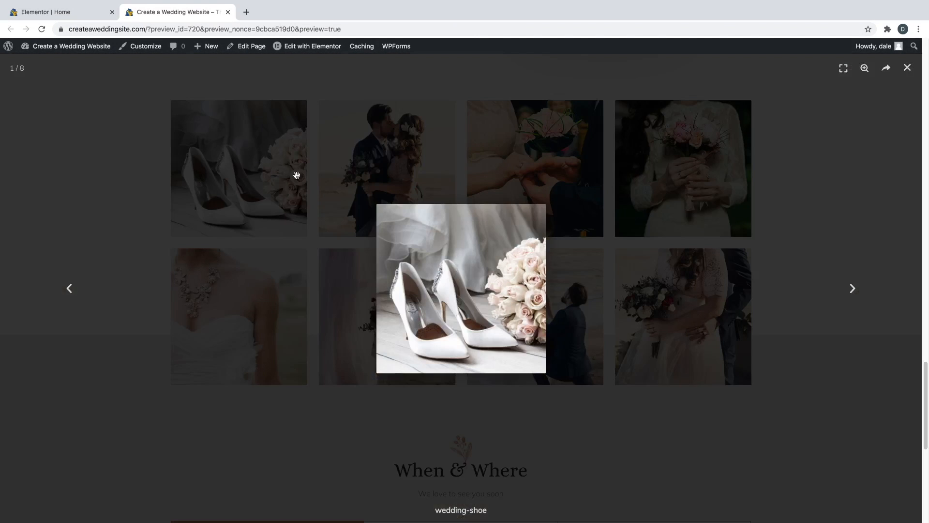
click(852, 289)
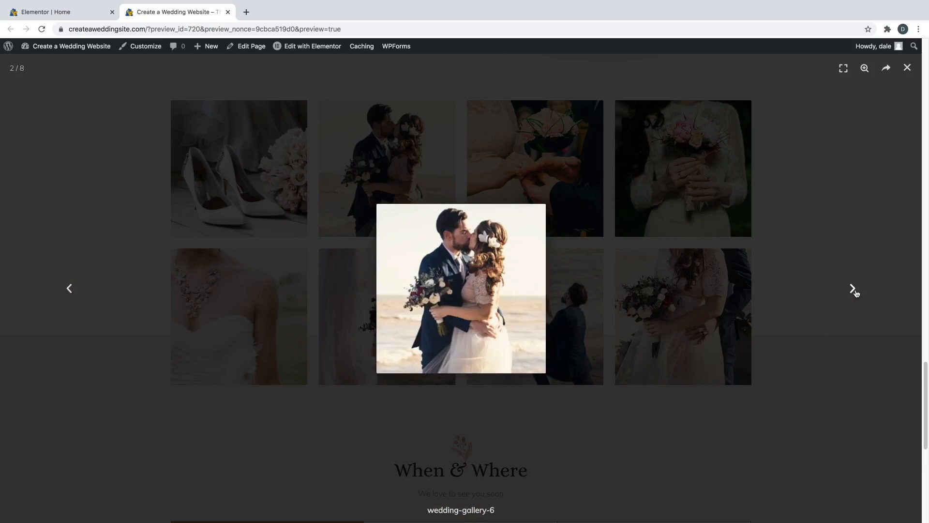
click(852, 289)
click(906, 68)
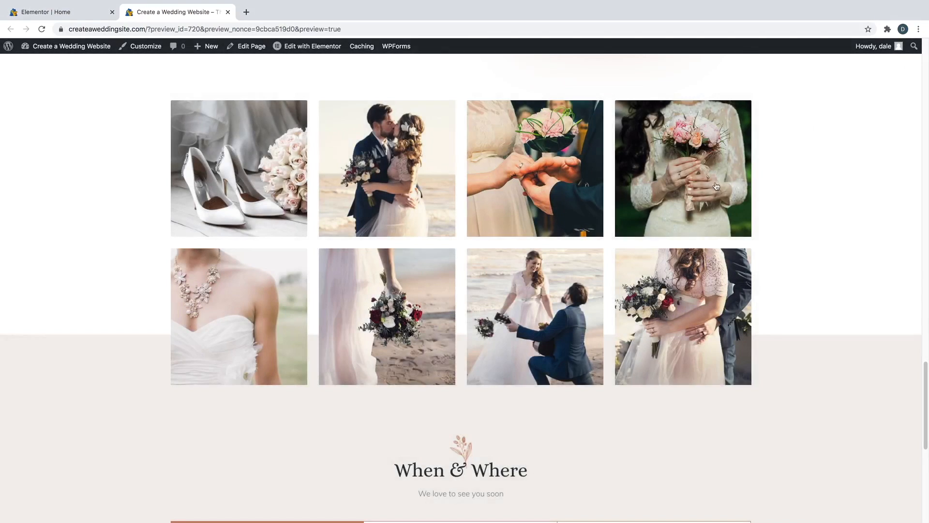
scroll(614, 226, down, 5)
scroll(554, 221, down, 3)
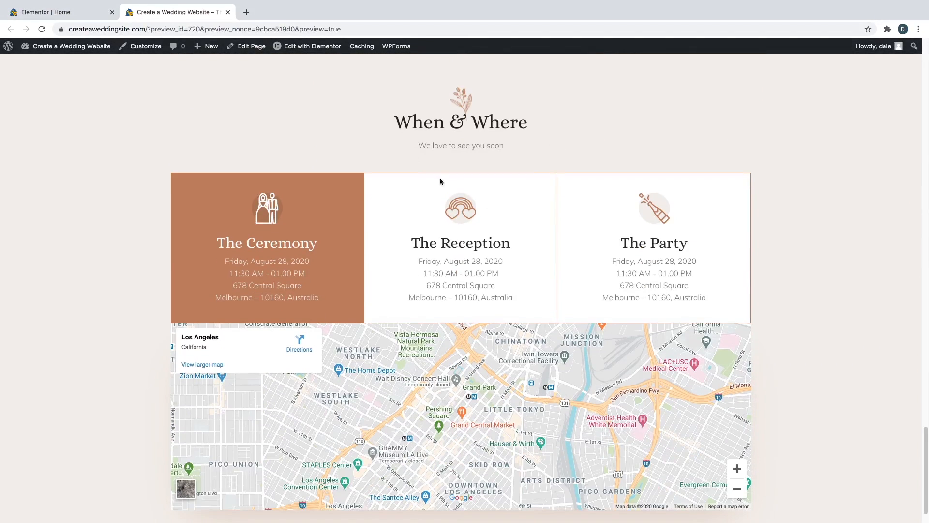
scroll(455, 290, down, 2)
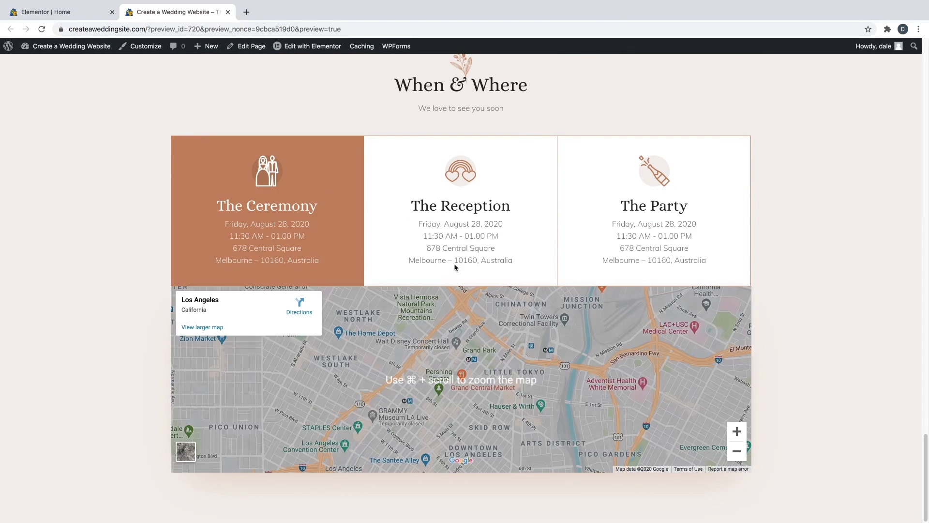